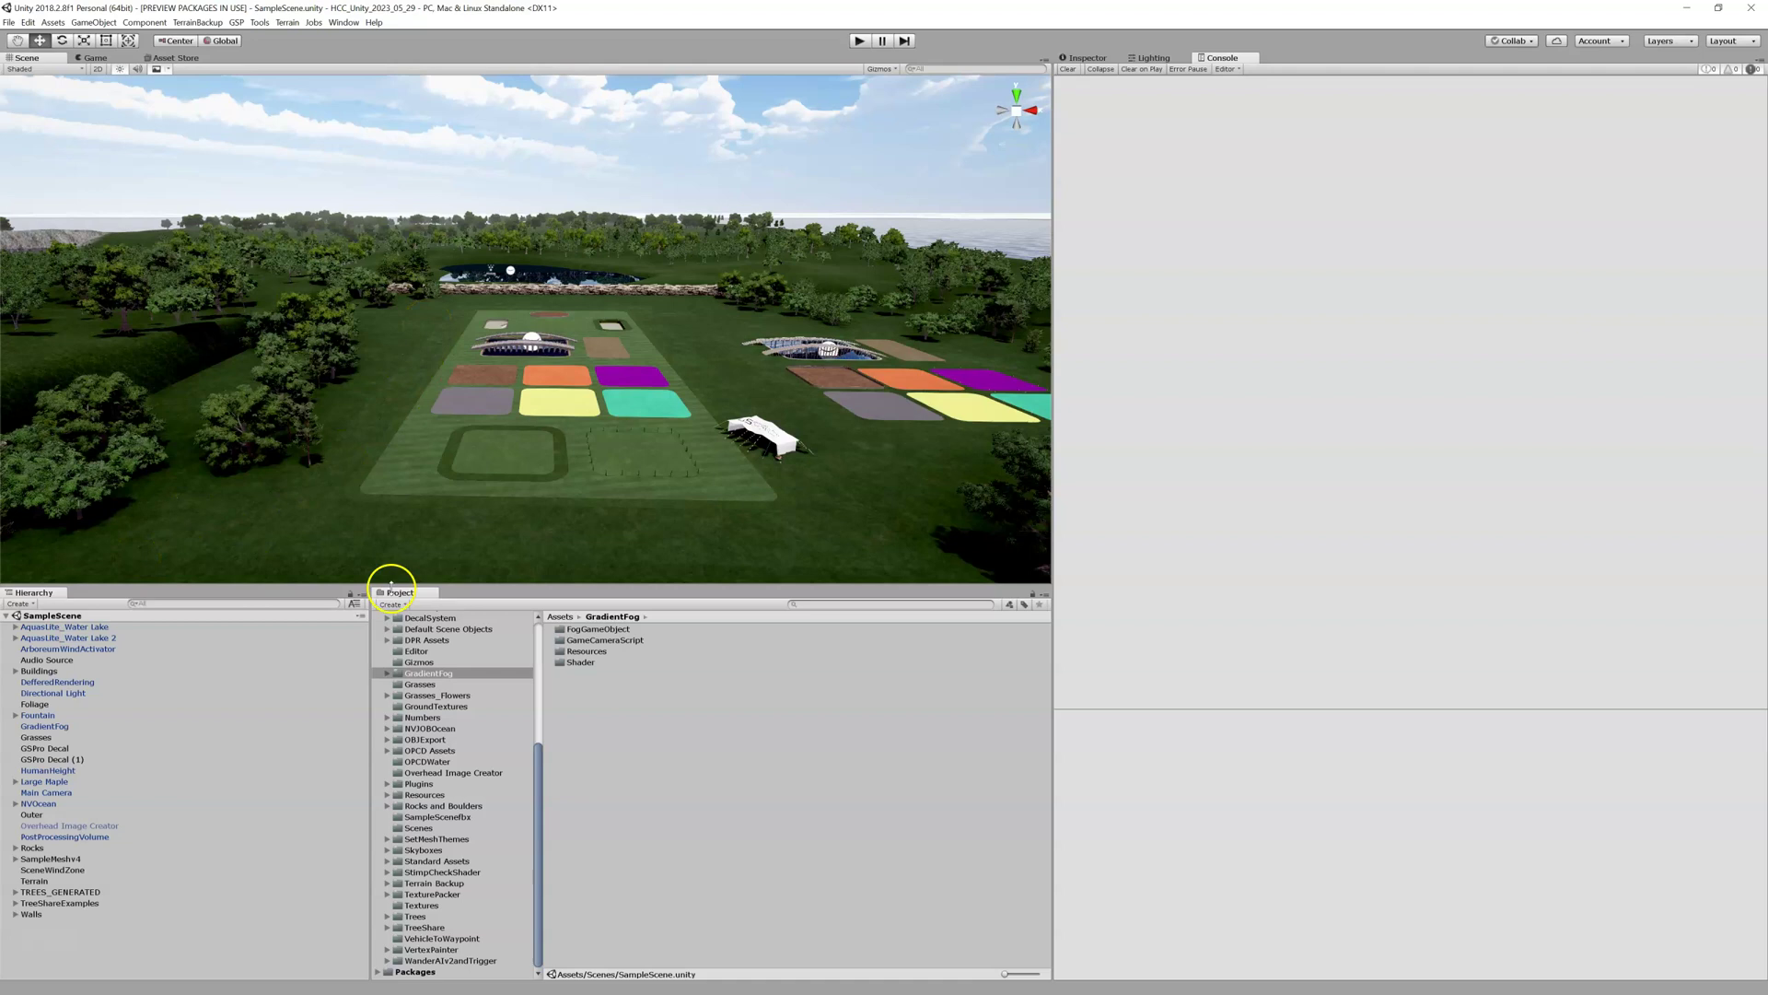
- Open the ImportTerrain scene from the project's Scenes folder
{"action": "left_click_drag", "start_coordinate": [539, 760], "coordinate": [536, 640]}
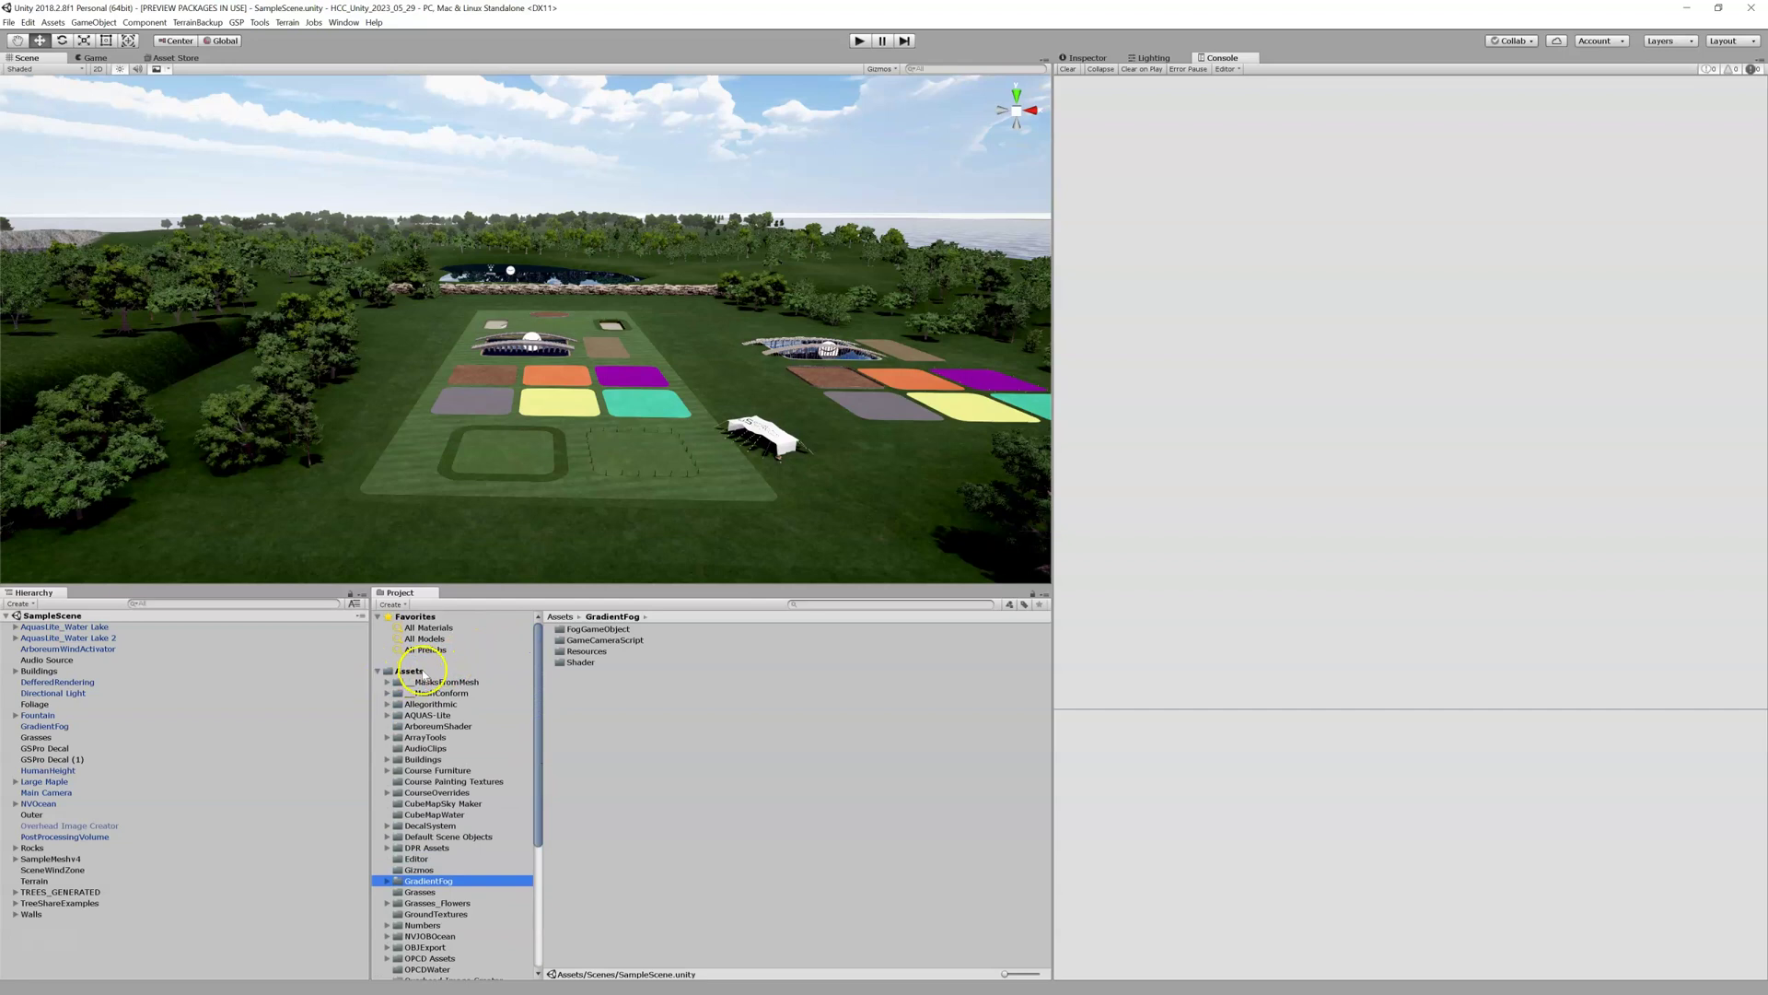
{"action": "scroll", "coordinate": [454, 758], "scroll_direction": "down", "scroll_amount": 3}
{"action": "scroll", "coordinate": [454, 758], "scroll_direction": "down", "scroll_amount": 5}
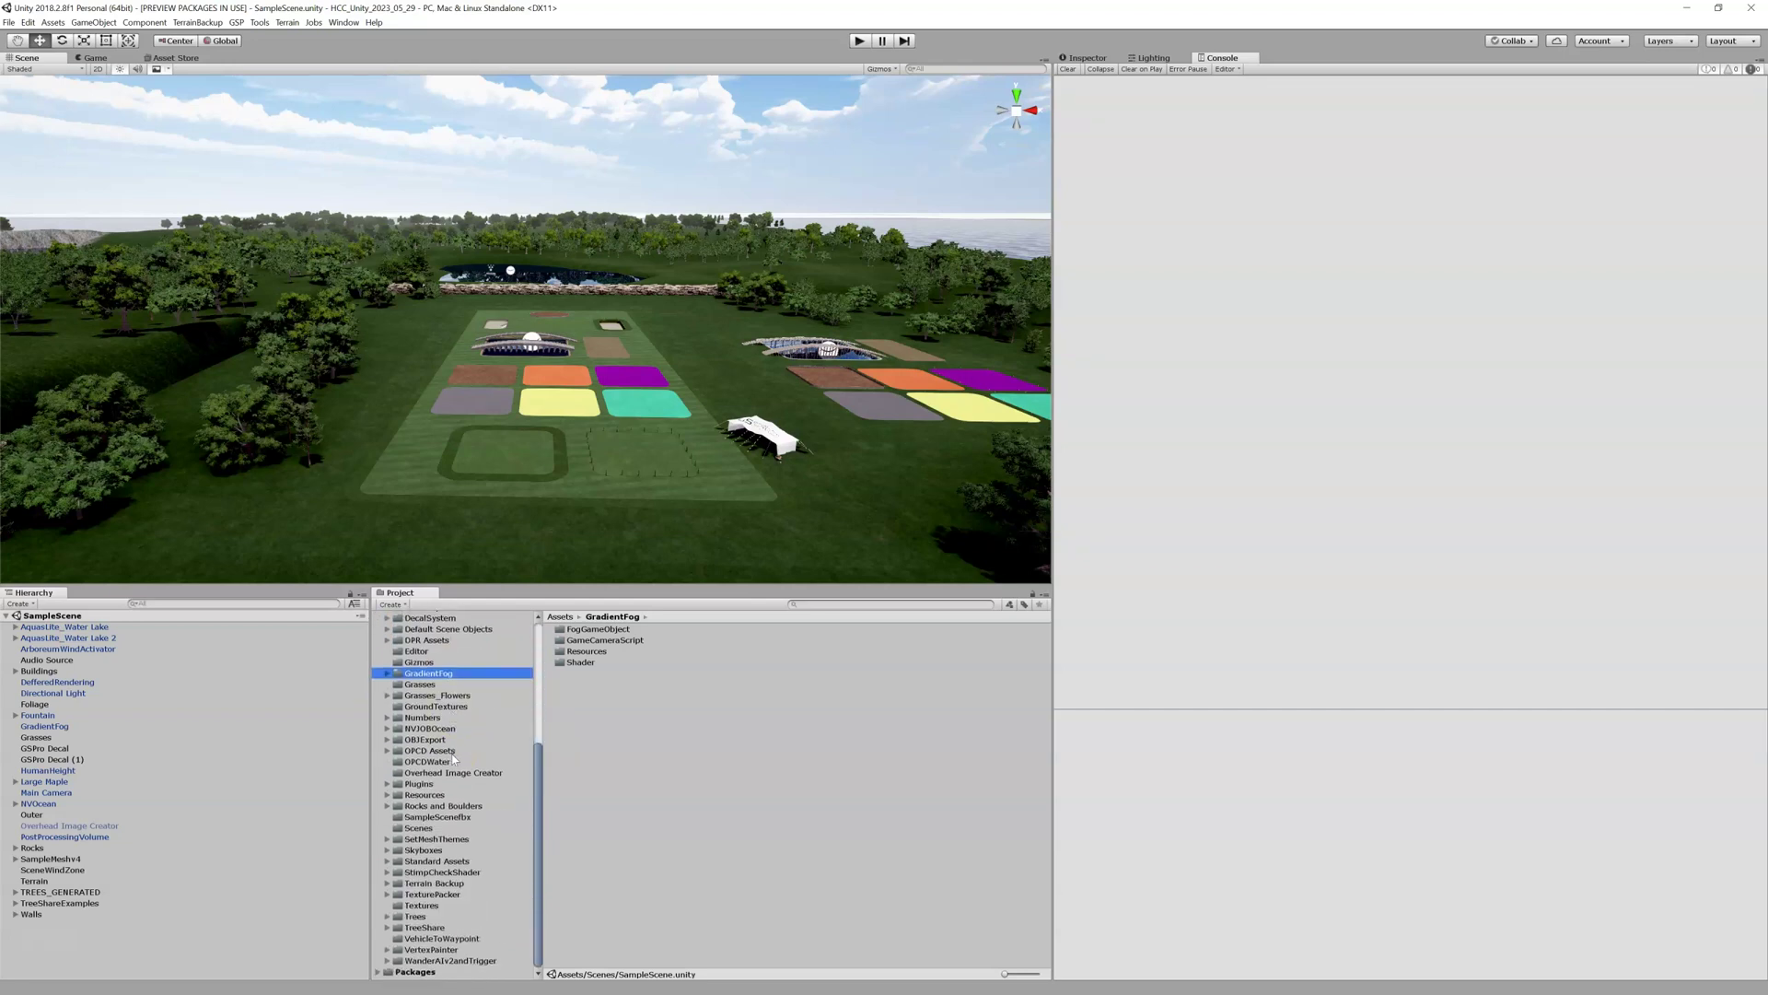
{"action": "left_click", "coordinate": [428, 829]}
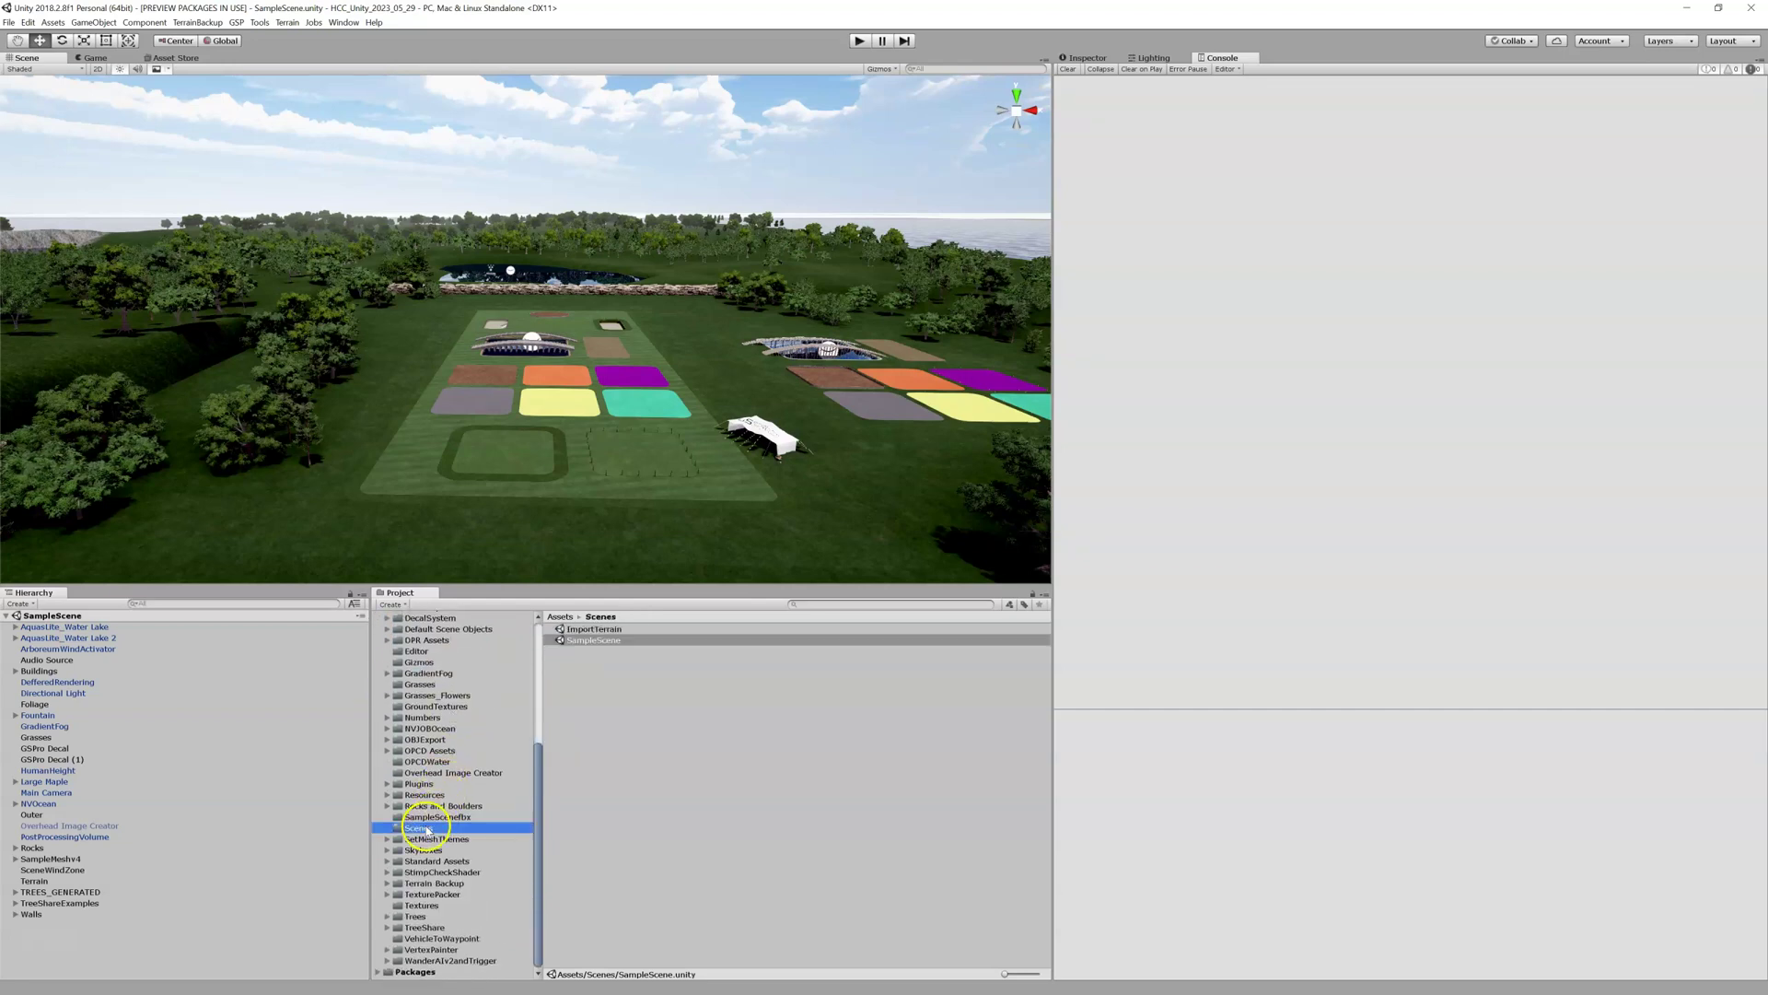
{"action": "left_click", "coordinate": [599, 630]}
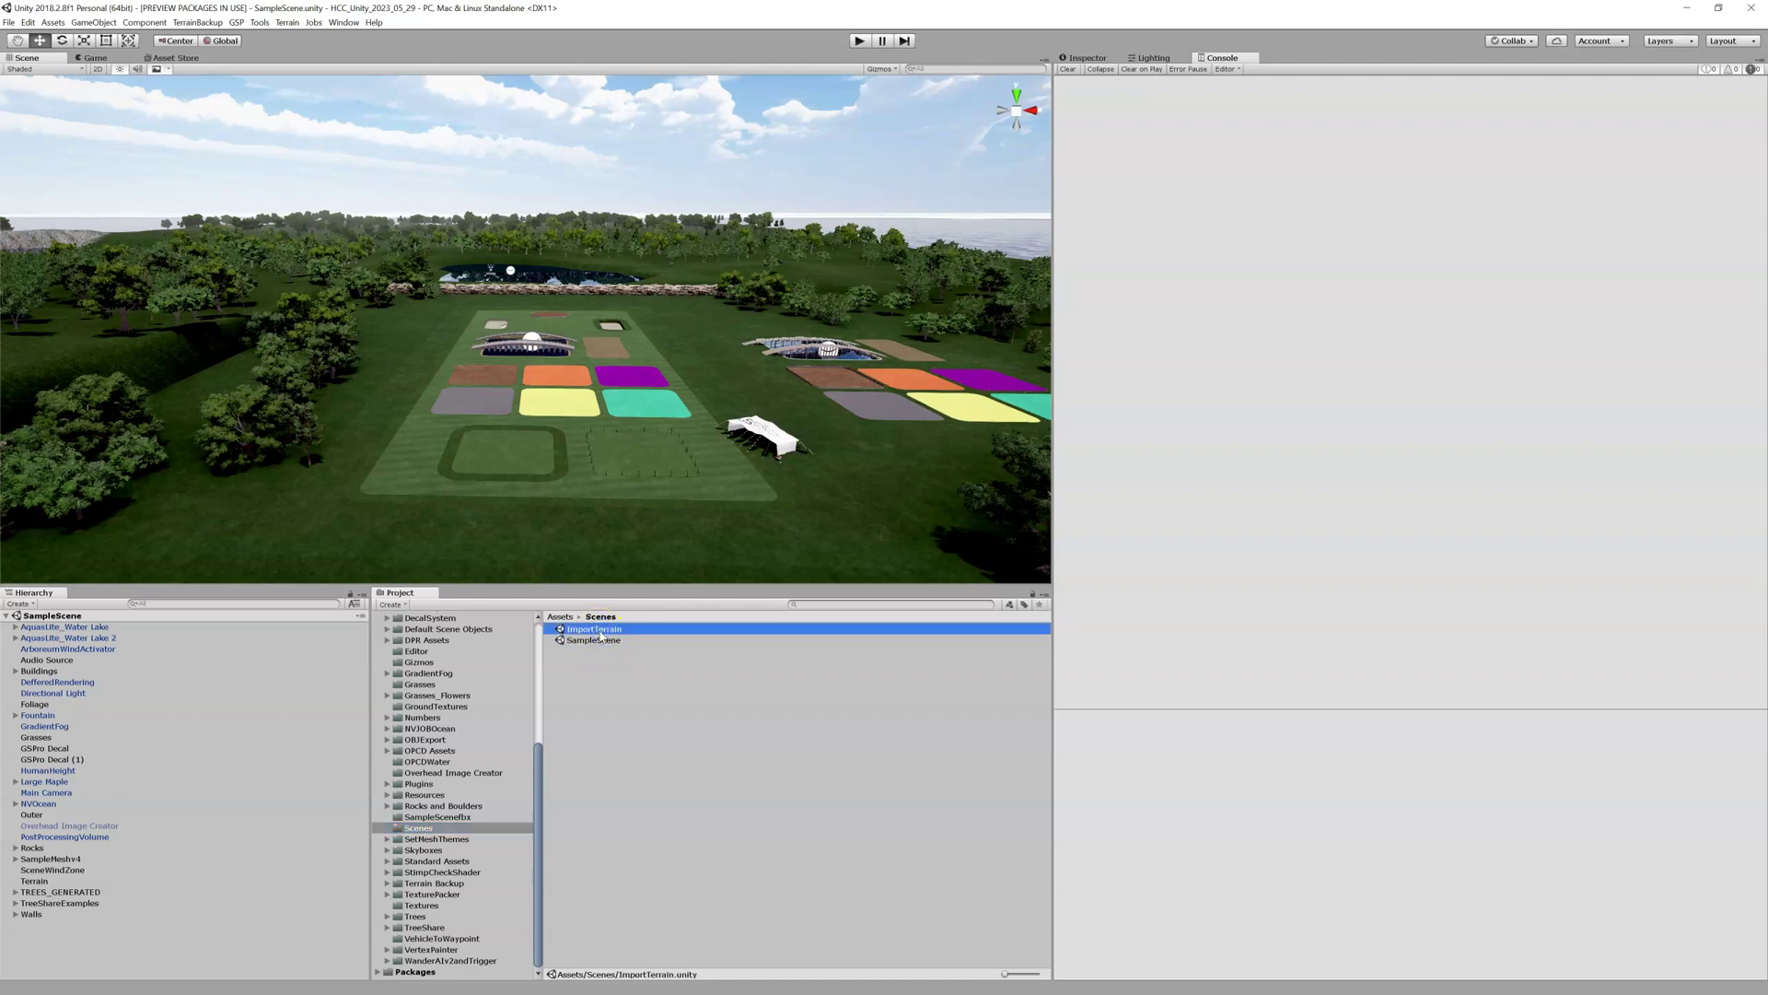
{"action": "double_click", "coordinate": [597, 629]}
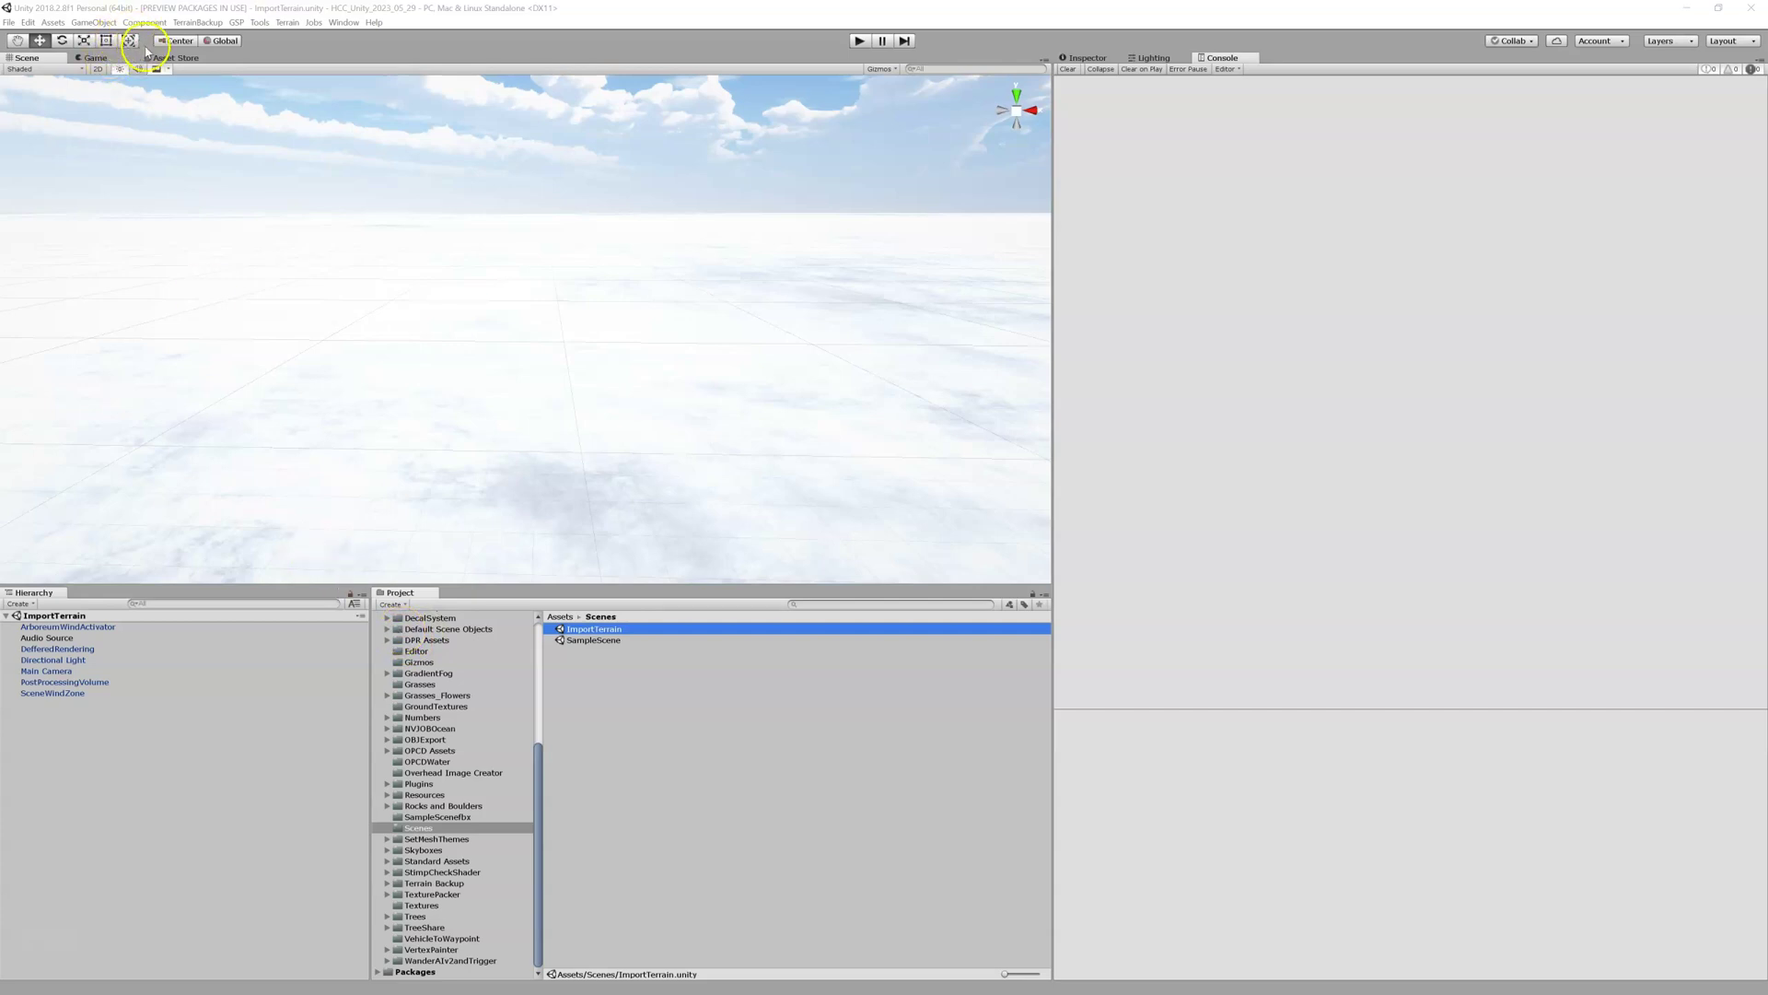
- Start a custom package import with BelvedereGC_Starter.unitypackage from the Downloads folder
{"action": "left_click", "coordinate": [31, 22]}
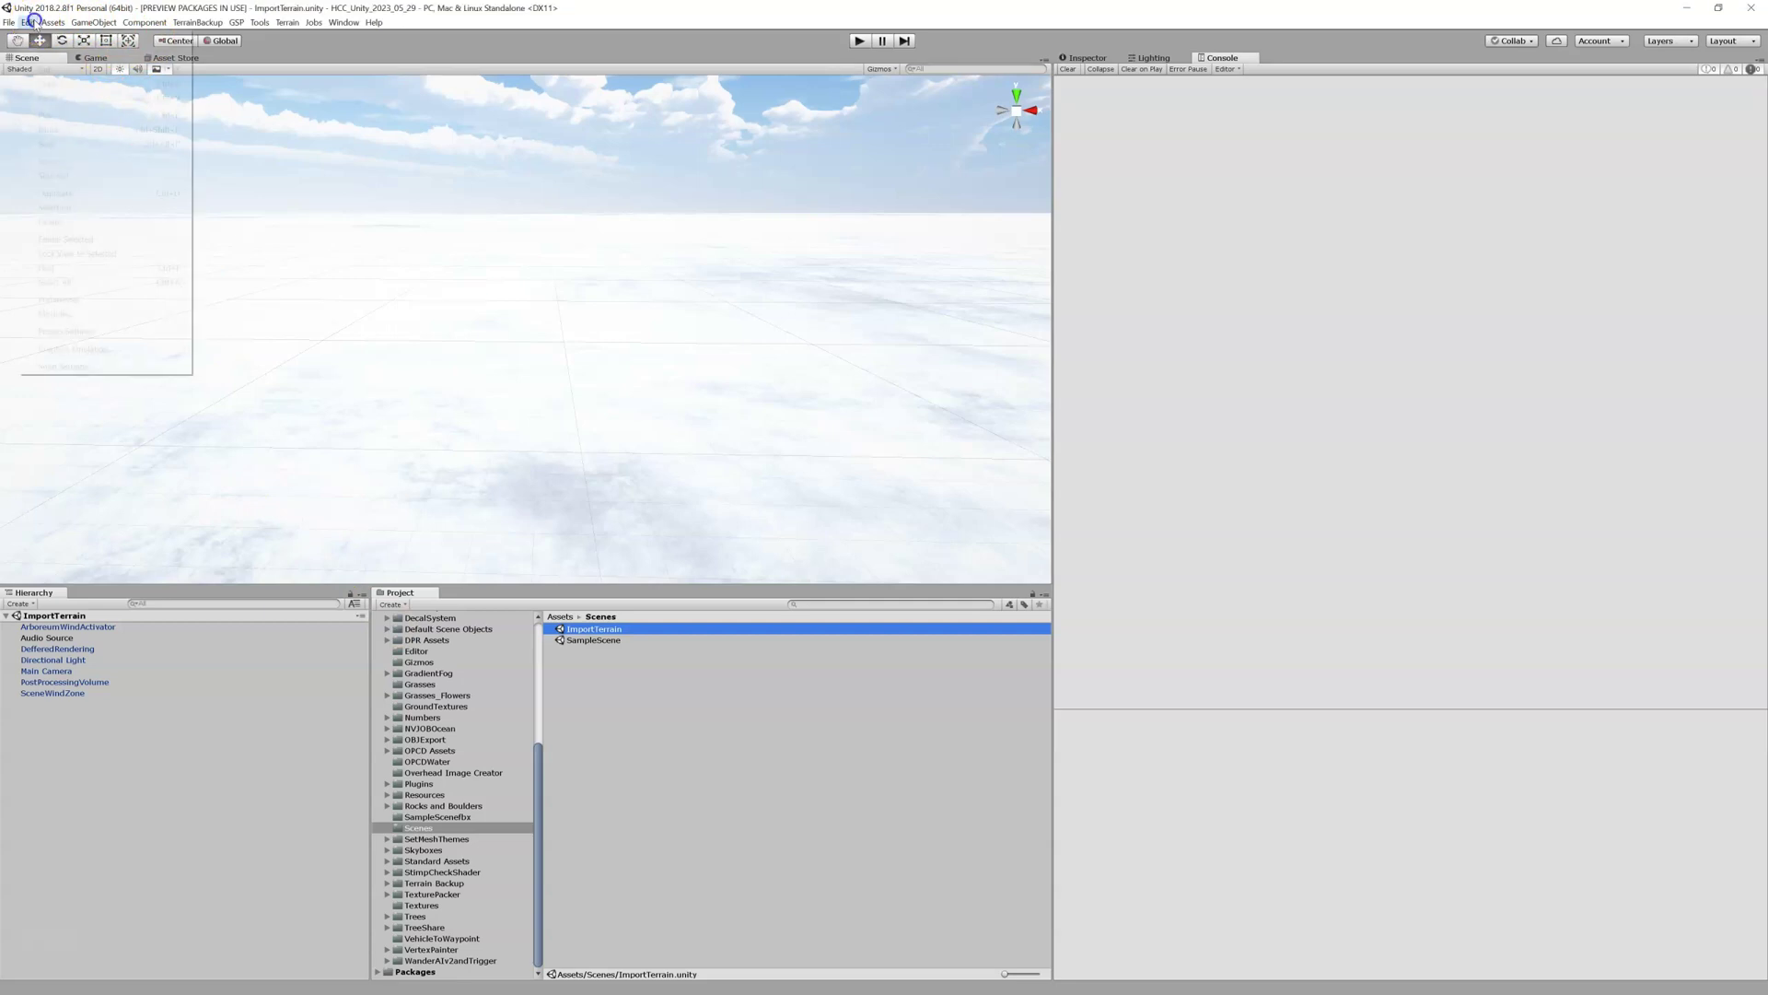
{"action": "mouse_move", "coordinate": [53, 26]}
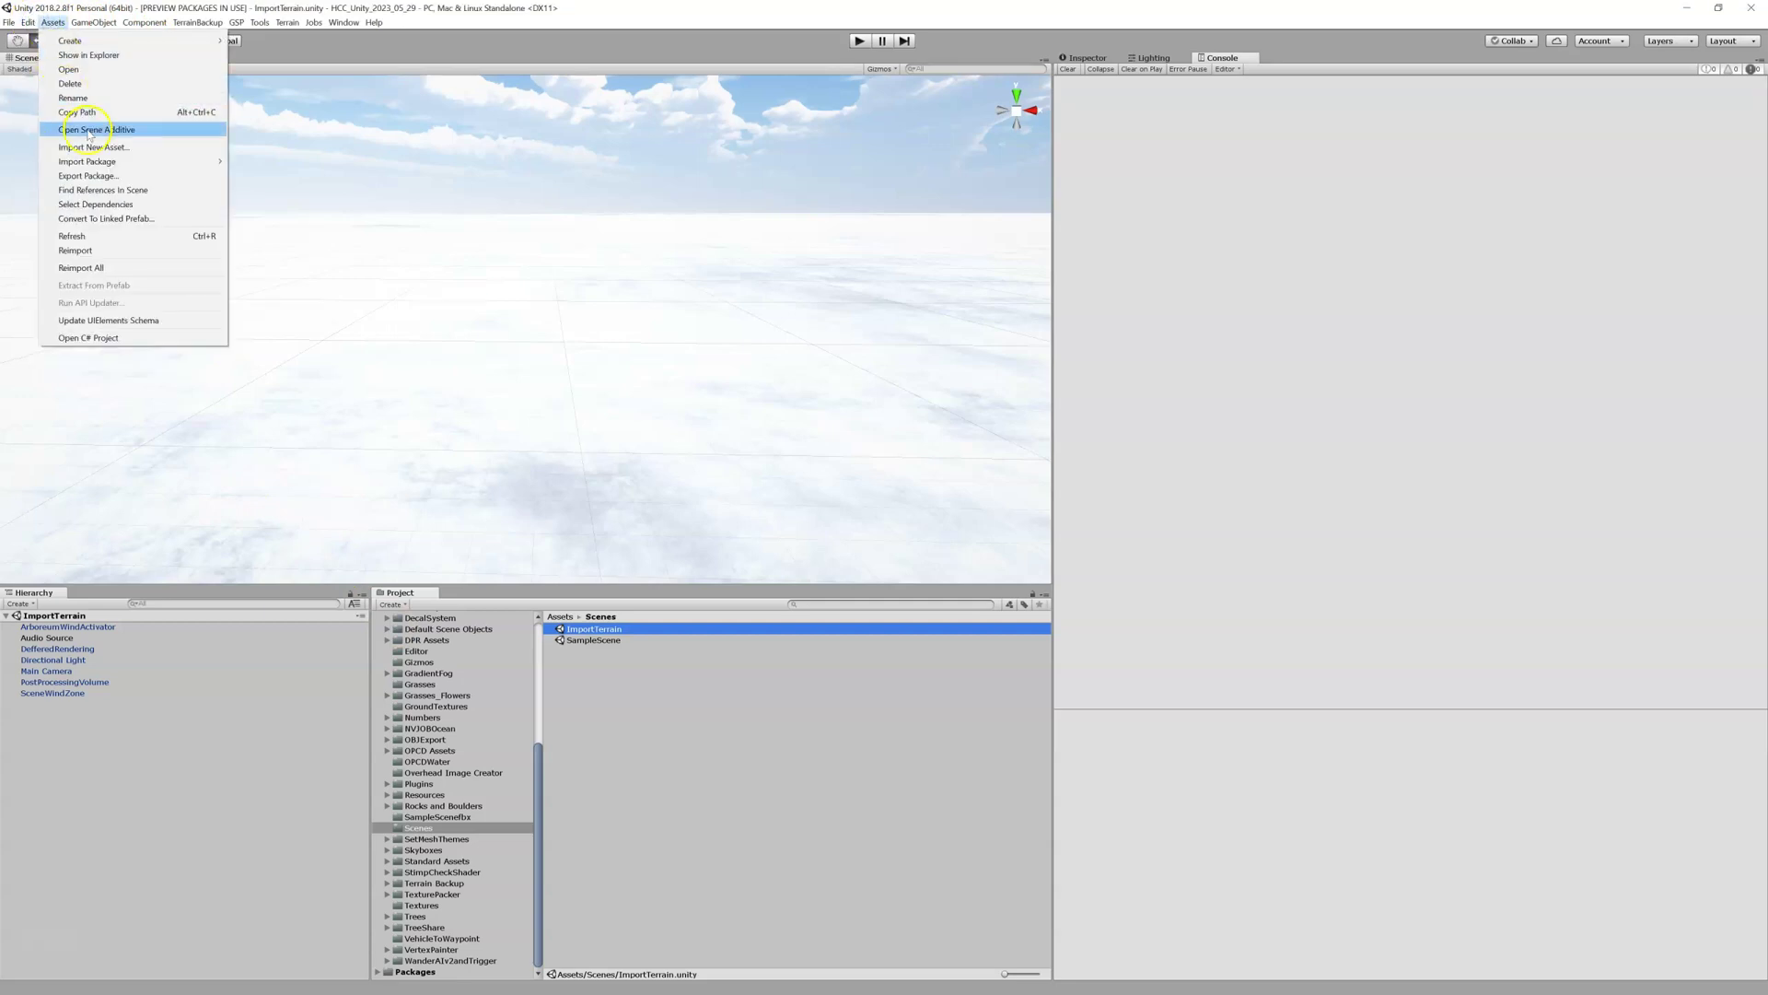
{"action": "mouse_move", "coordinate": [98, 165]}
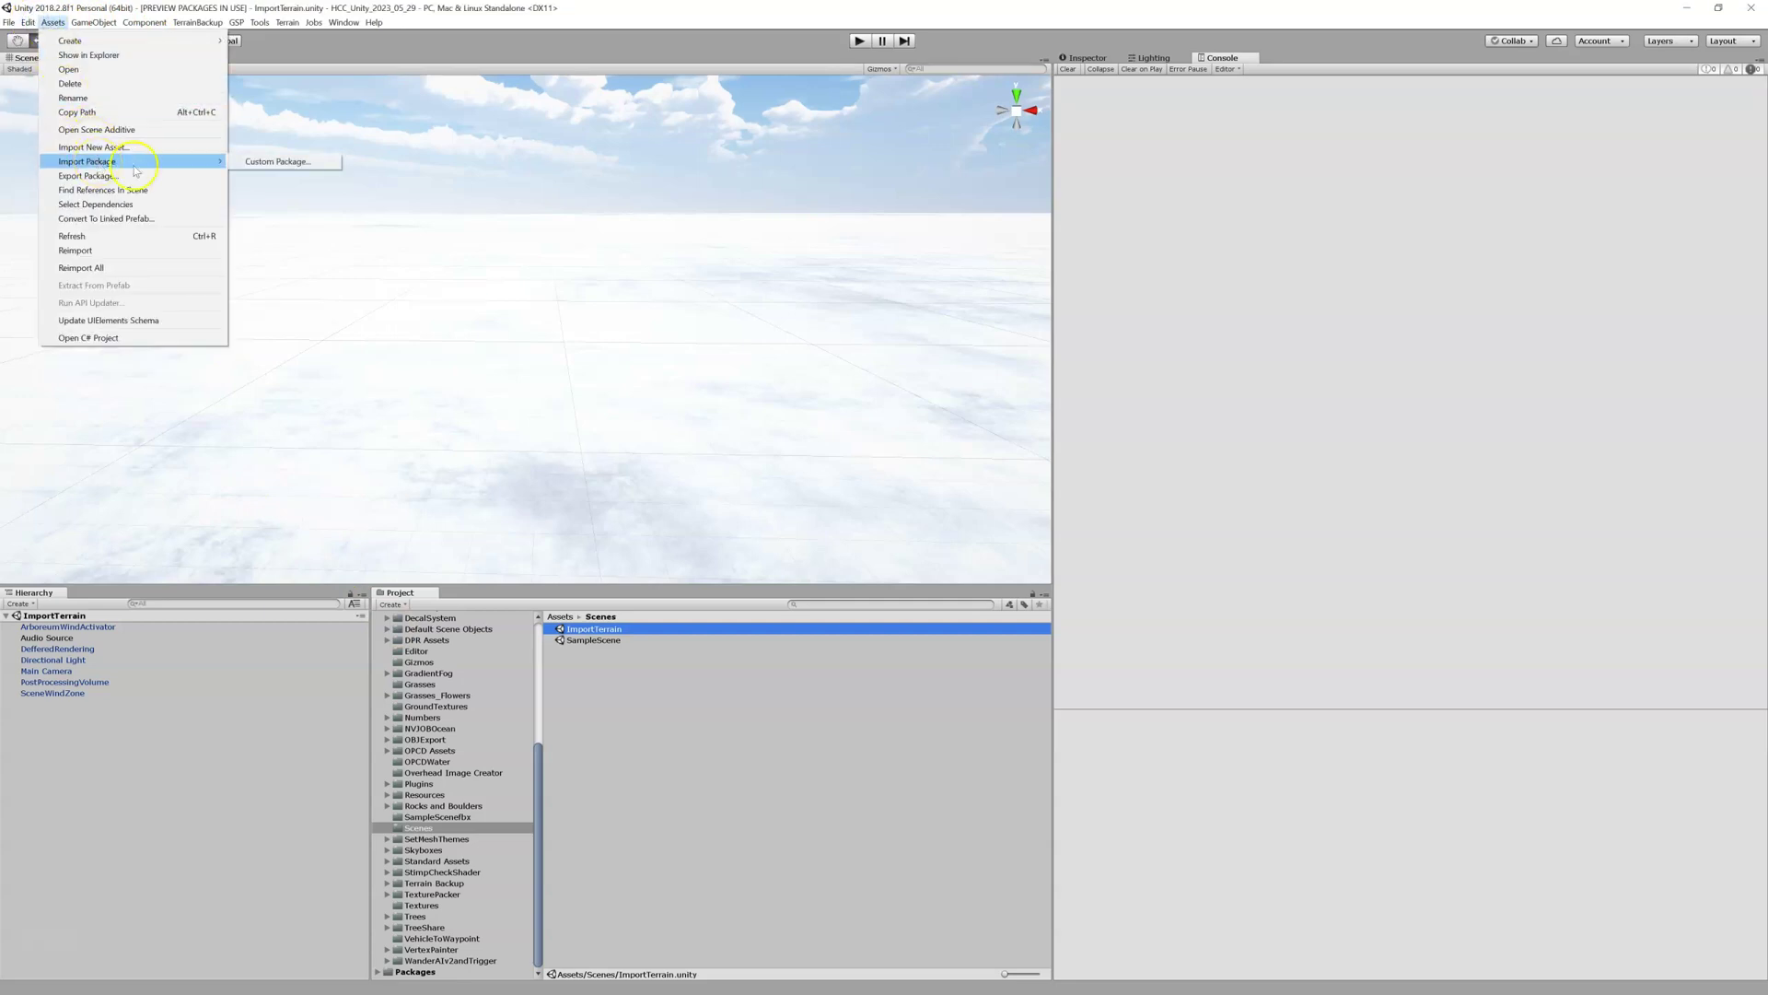
{"action": "left_click", "coordinate": [274, 162]}
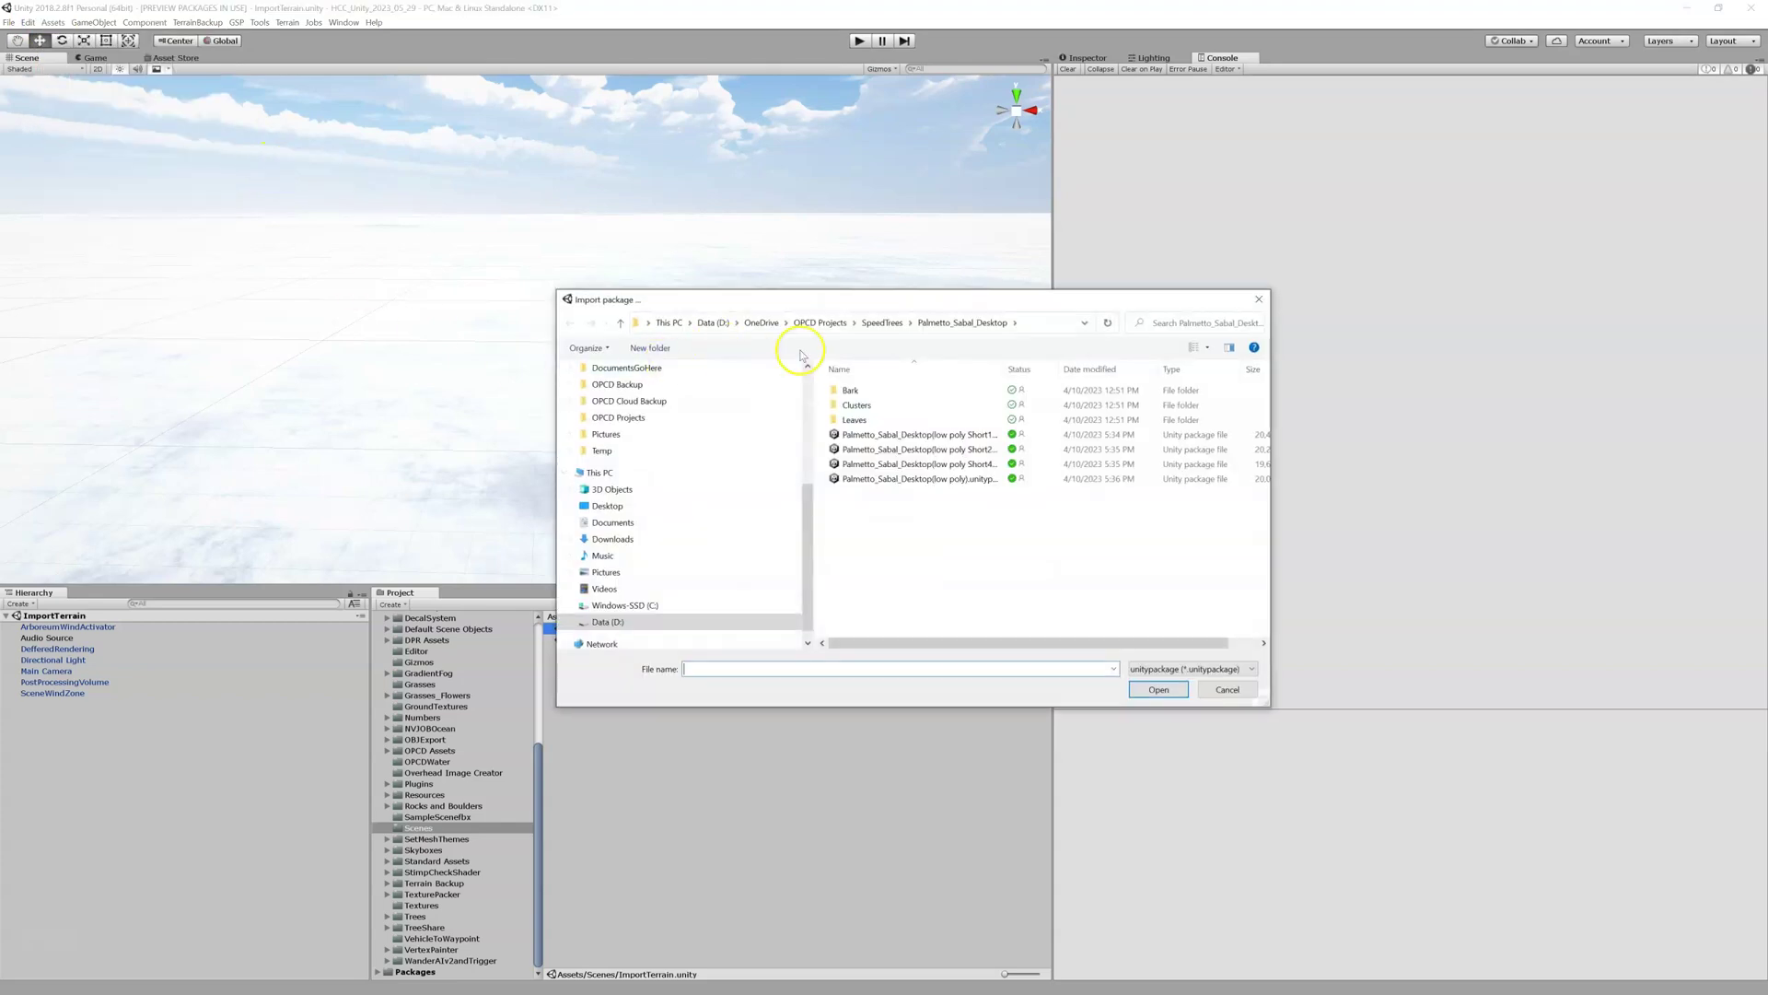
{"action": "left_click_drag", "start_coordinate": [817, 304], "coordinate": [703, 264]}
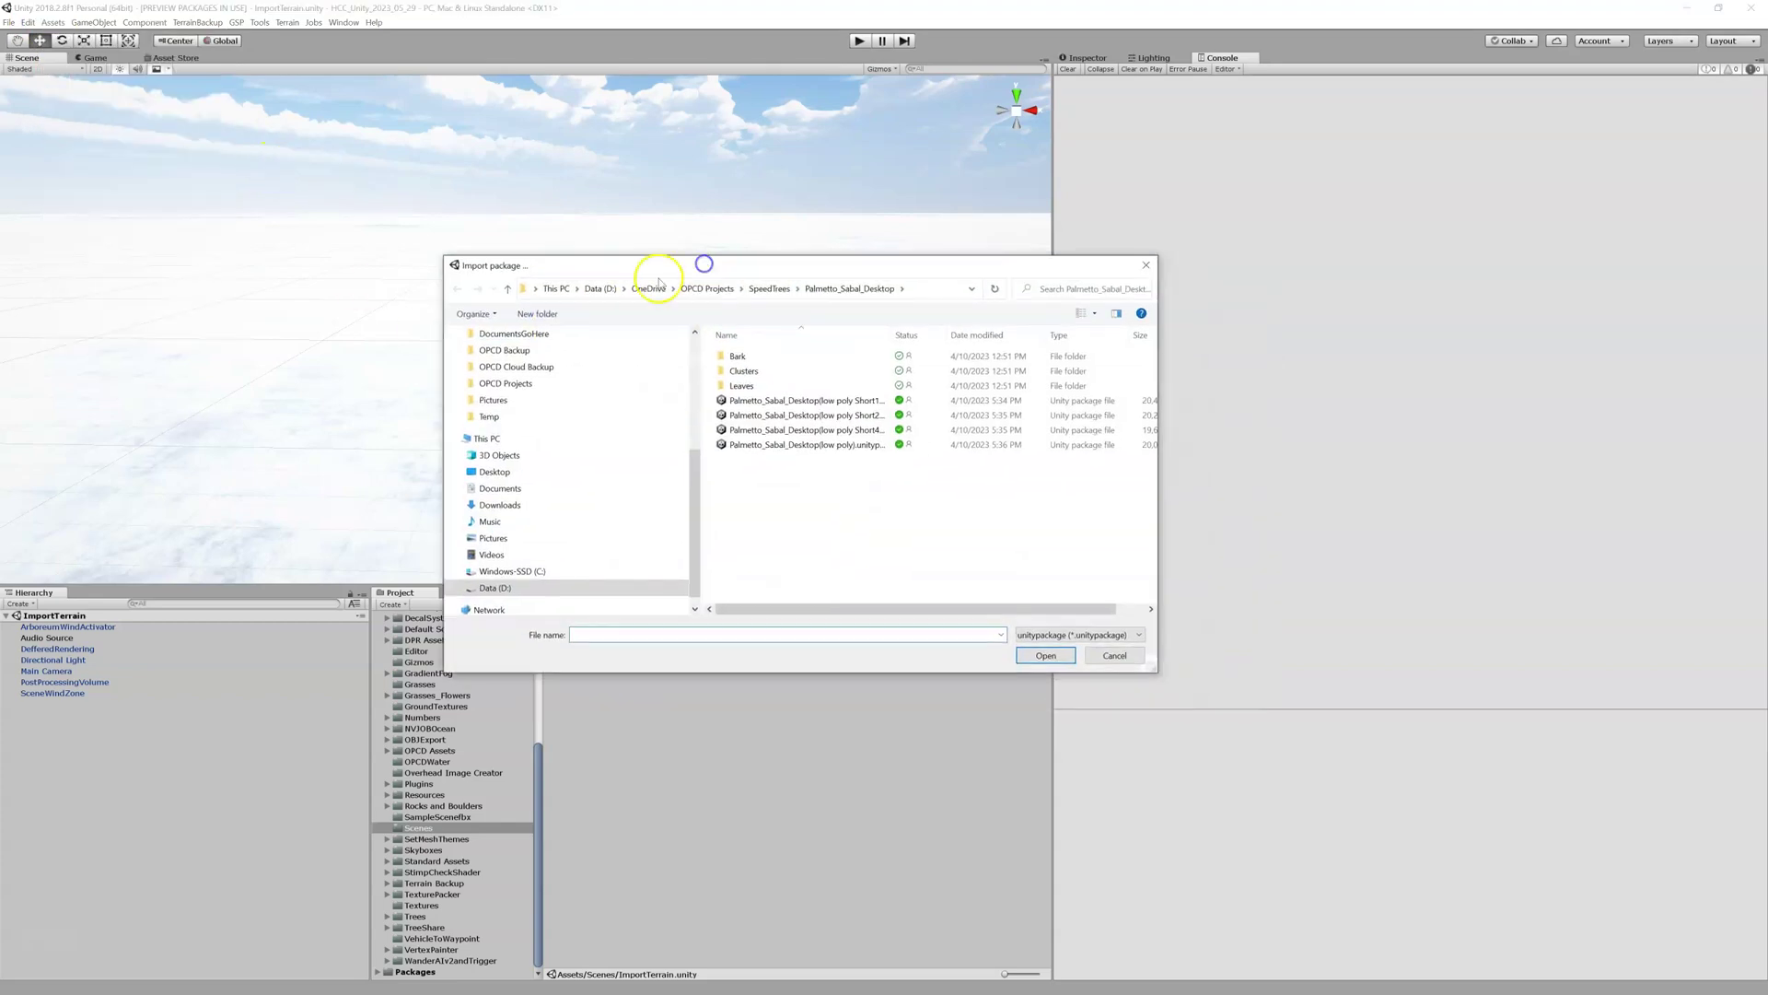
{"action": "left_click", "coordinate": [556, 289]}
{"action": "double_click", "coordinate": [957, 410]}
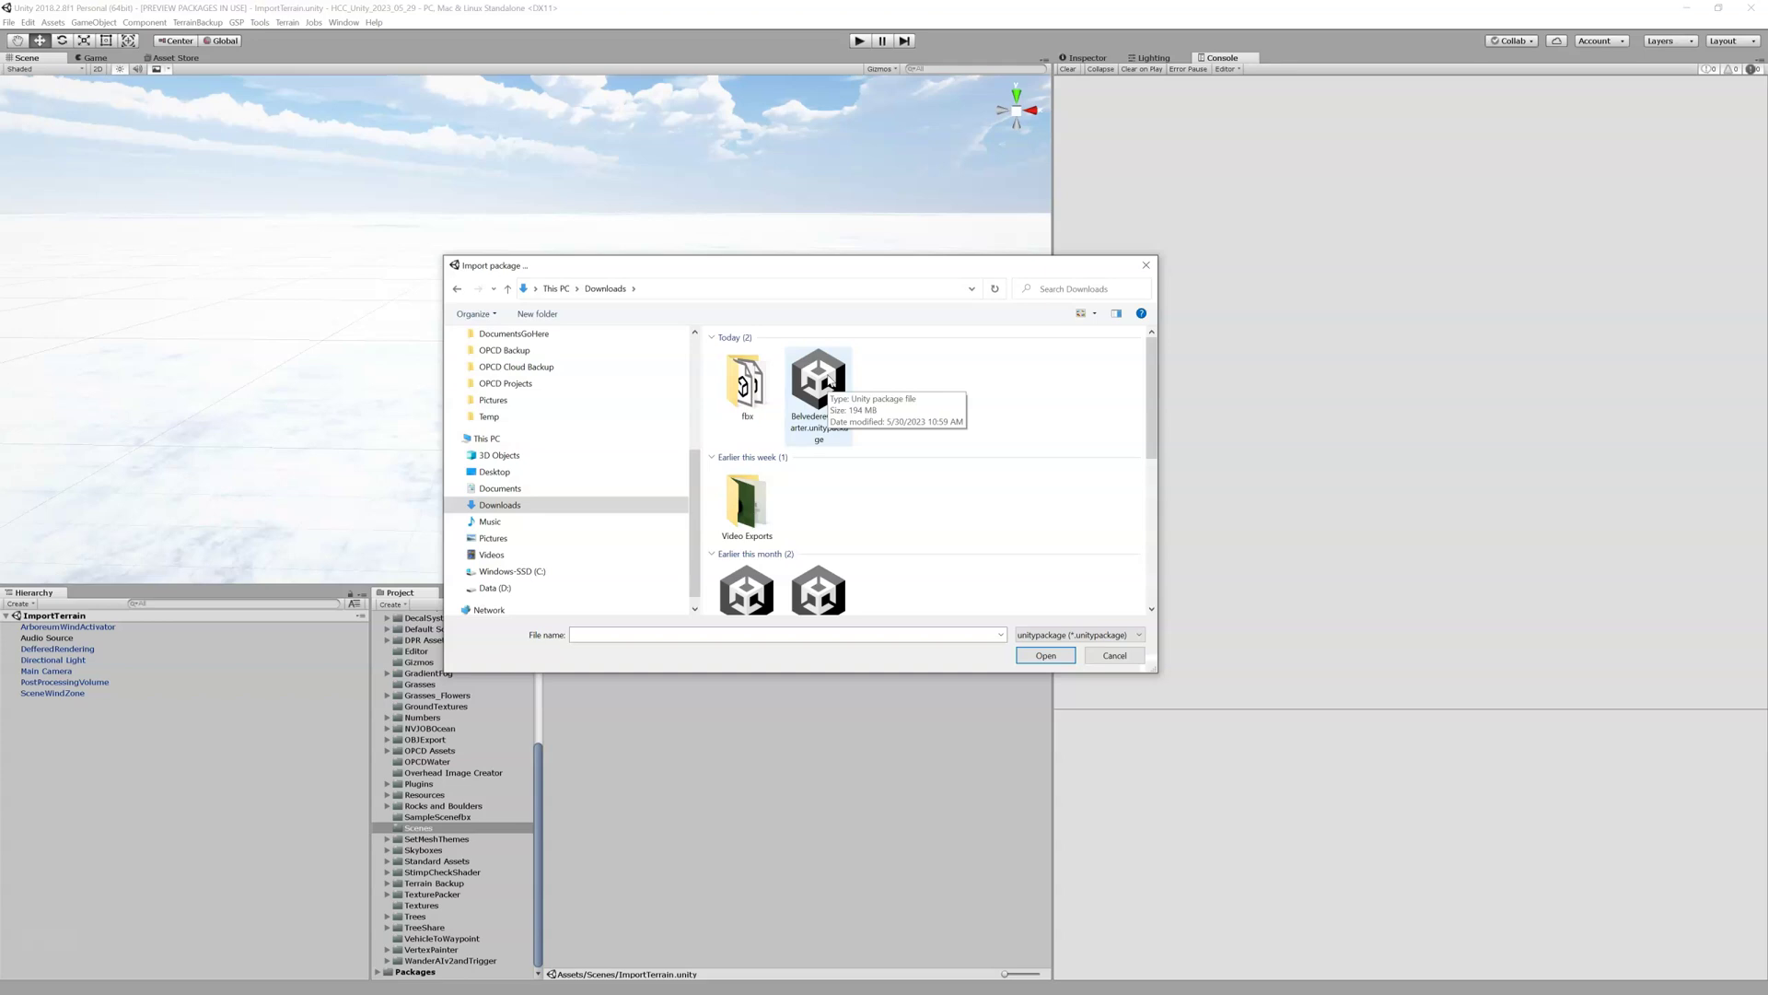
{"action": "left_click", "coordinate": [829, 382]}
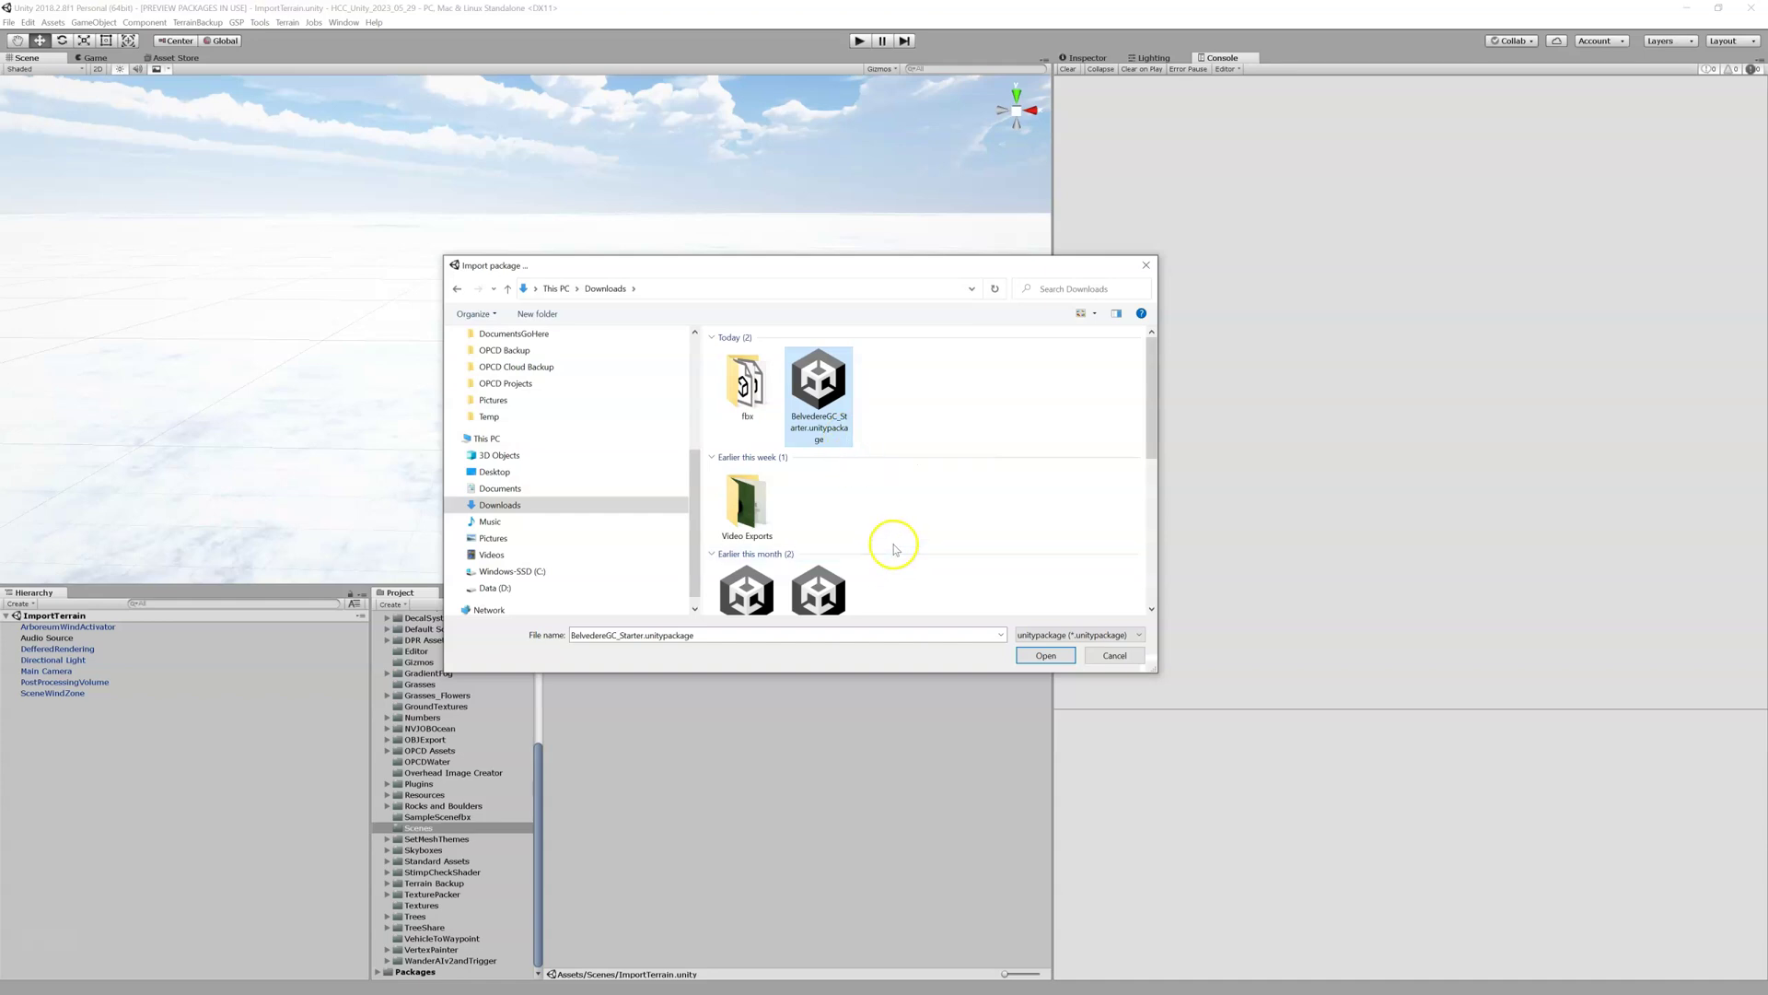
{"action": "left_click", "coordinate": [1045, 657]}
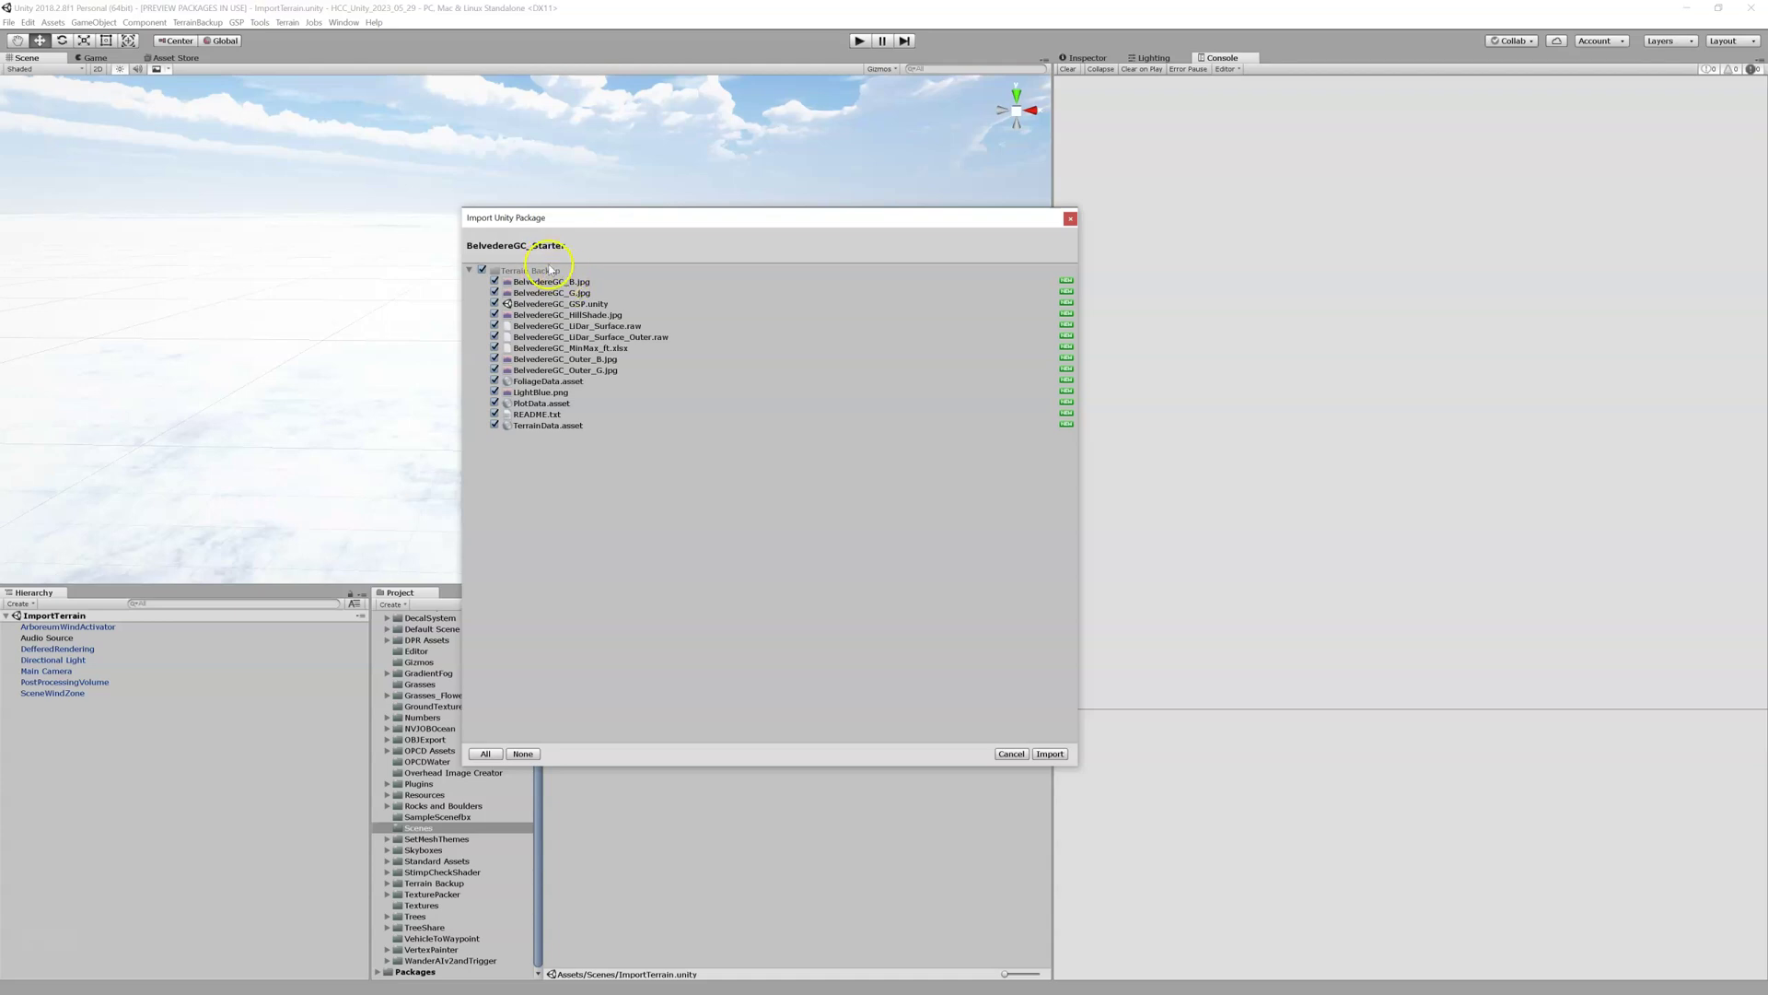
- Check the package's Terrain Backup contents and import all of its files into the project
{"action": "left_click", "coordinate": [471, 270]}
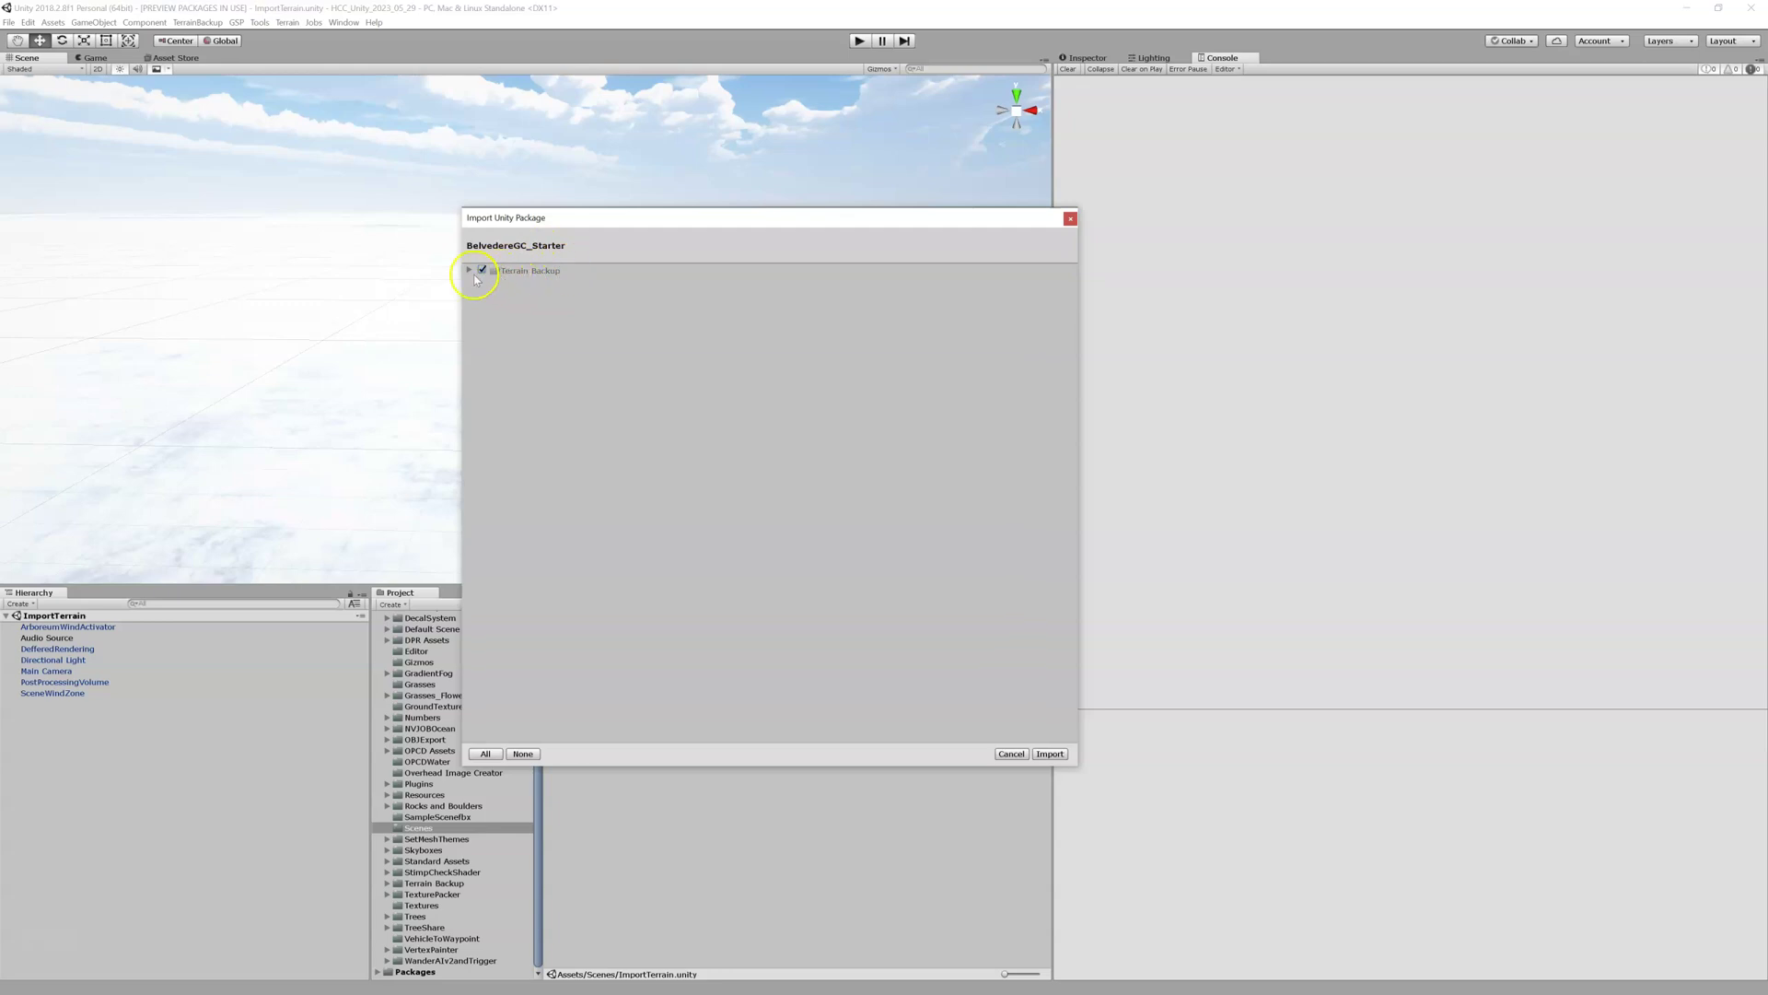
{"action": "left_click", "coordinate": [468, 269]}
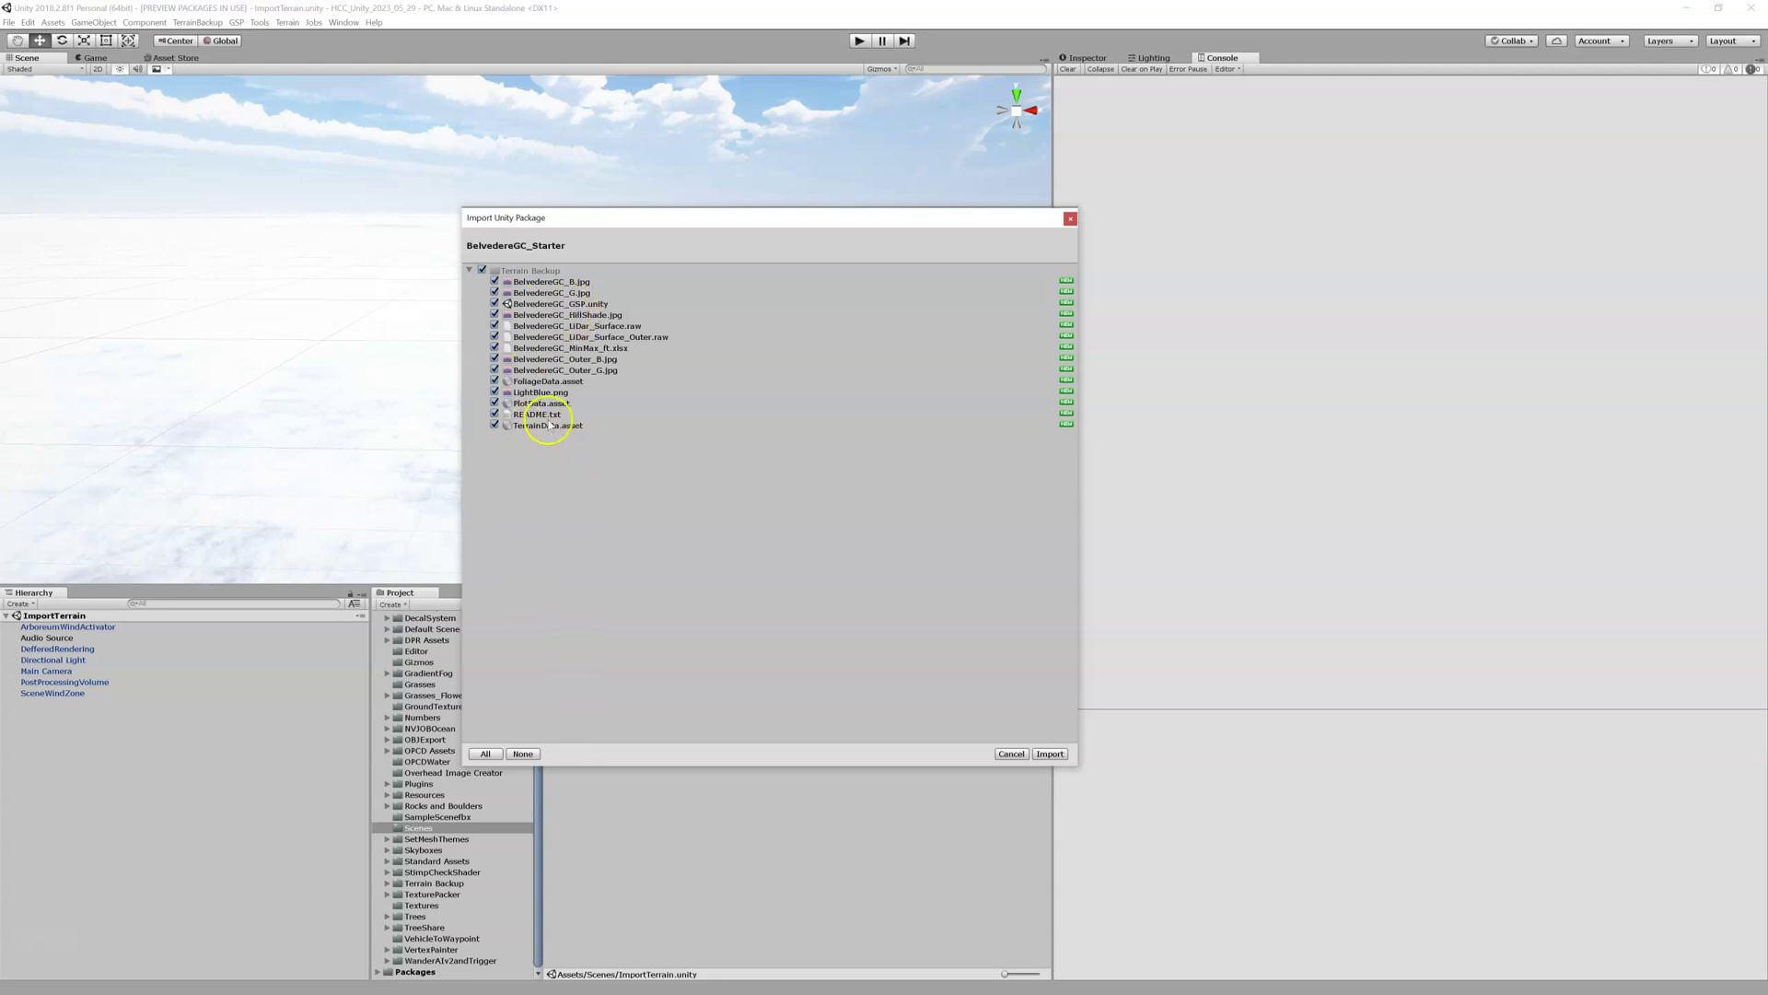
{"action": "left_click", "coordinate": [1050, 755]}
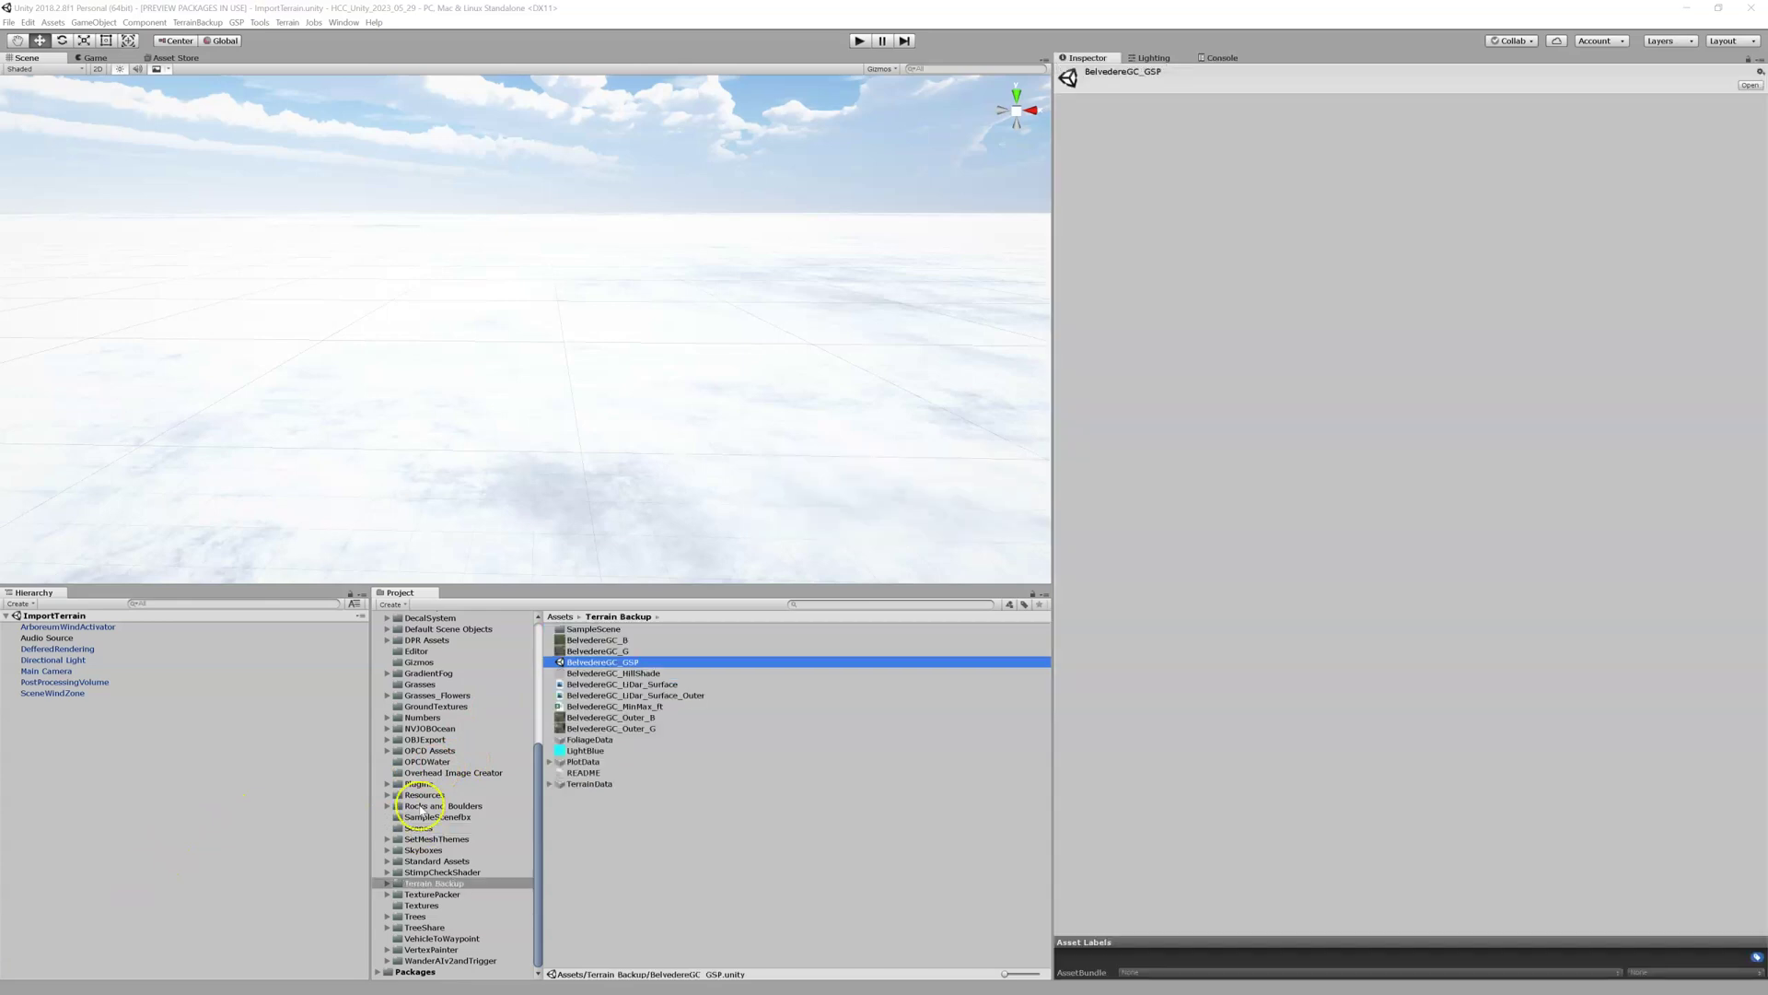
- Examine the imported files in the Terrain Backup folder, including TerrainData, the SampleScene folder and the BelvedereGC_GSP scene
{"action": "left_click_drag", "start_coordinate": [538, 769], "coordinate": [525, 838]}
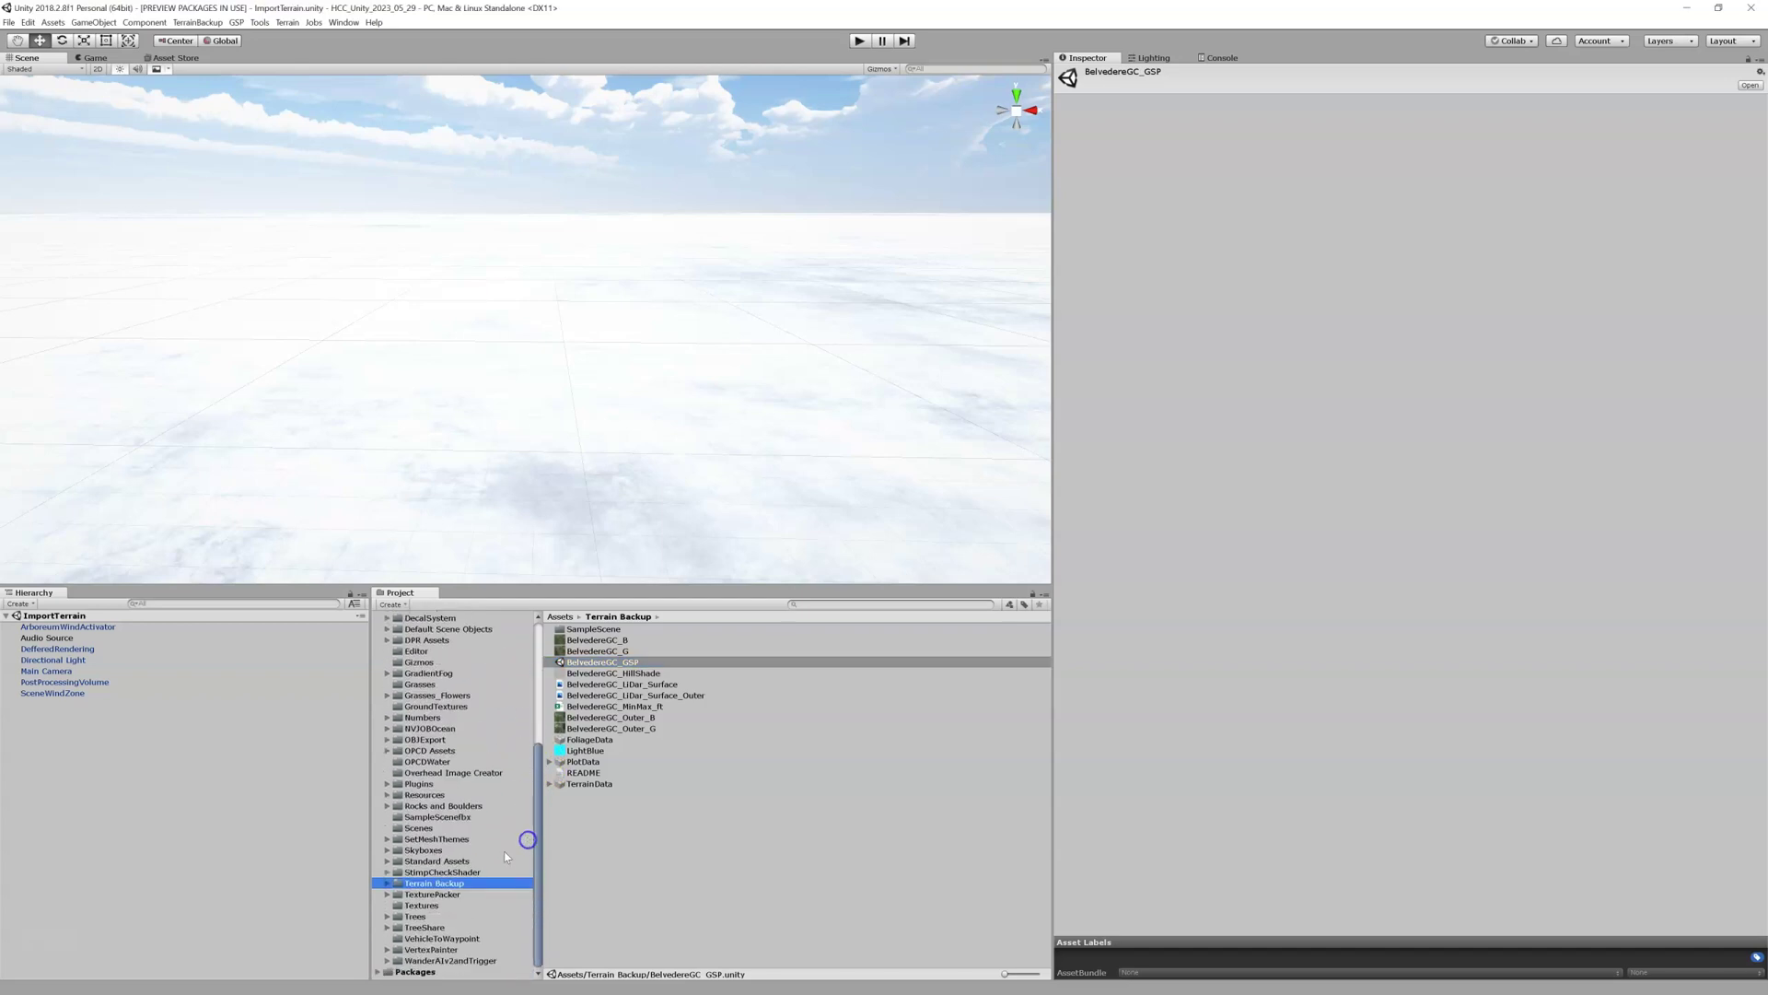
{"action": "left_click", "coordinate": [406, 884]}
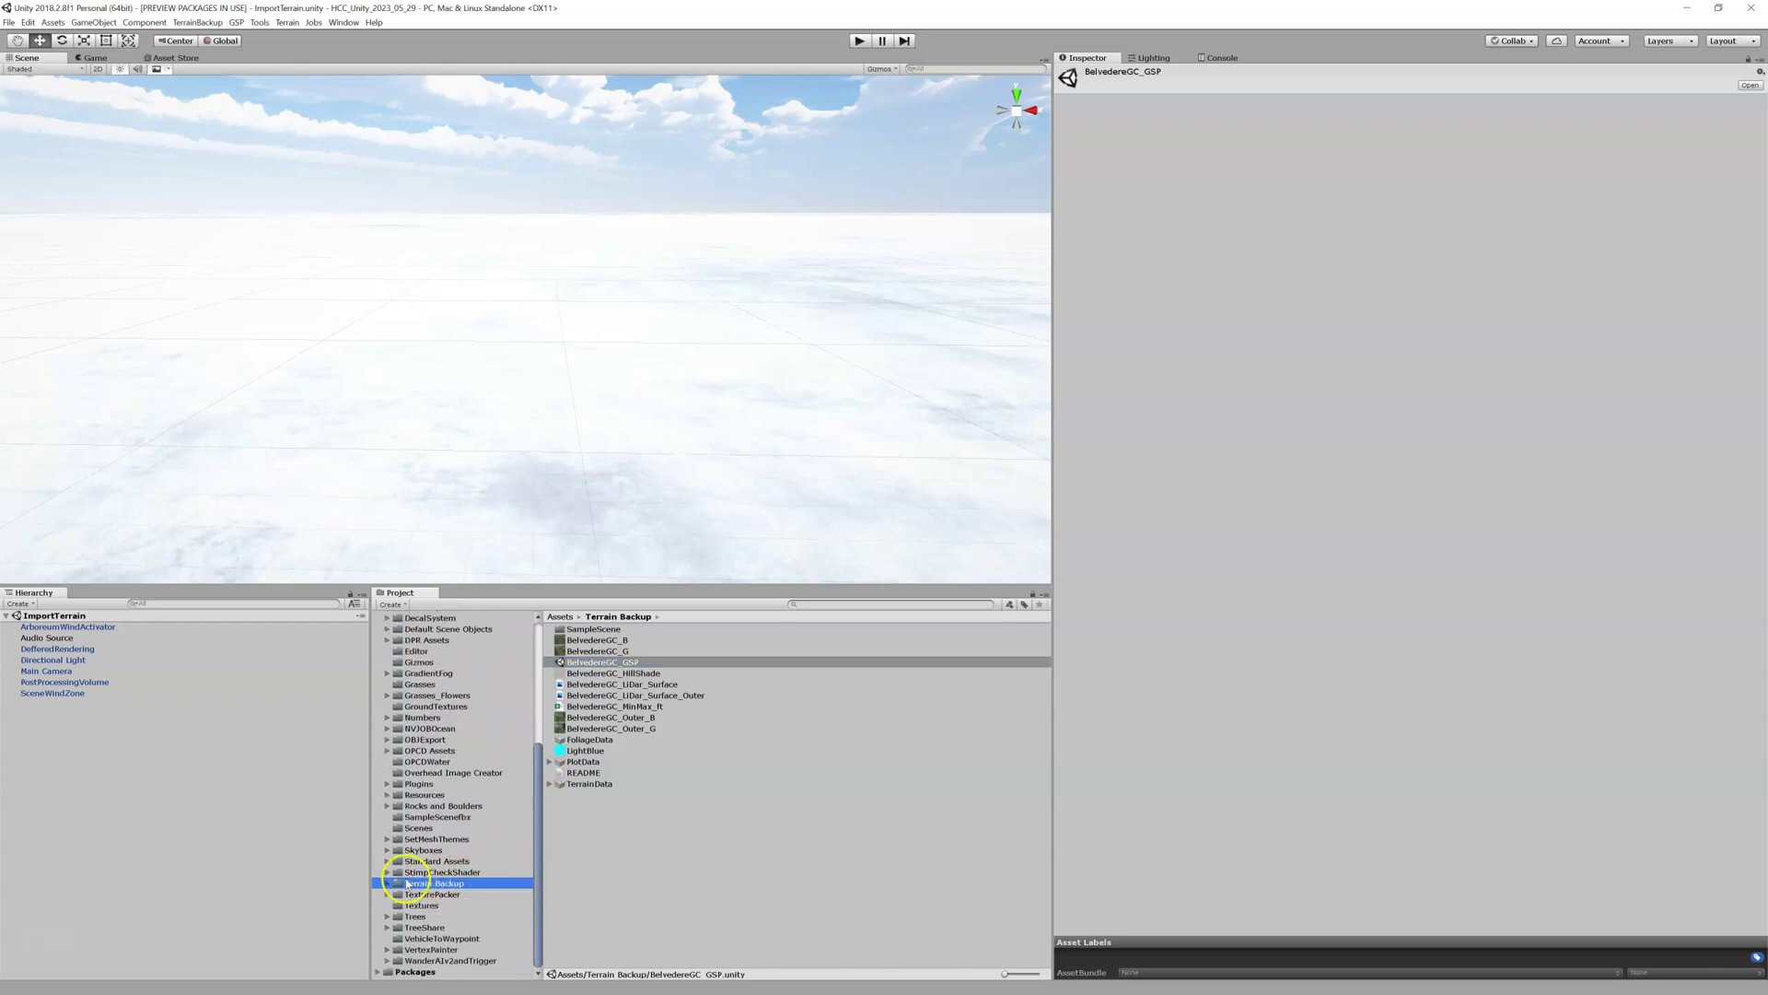
{"action": "left_click", "coordinate": [587, 784]}
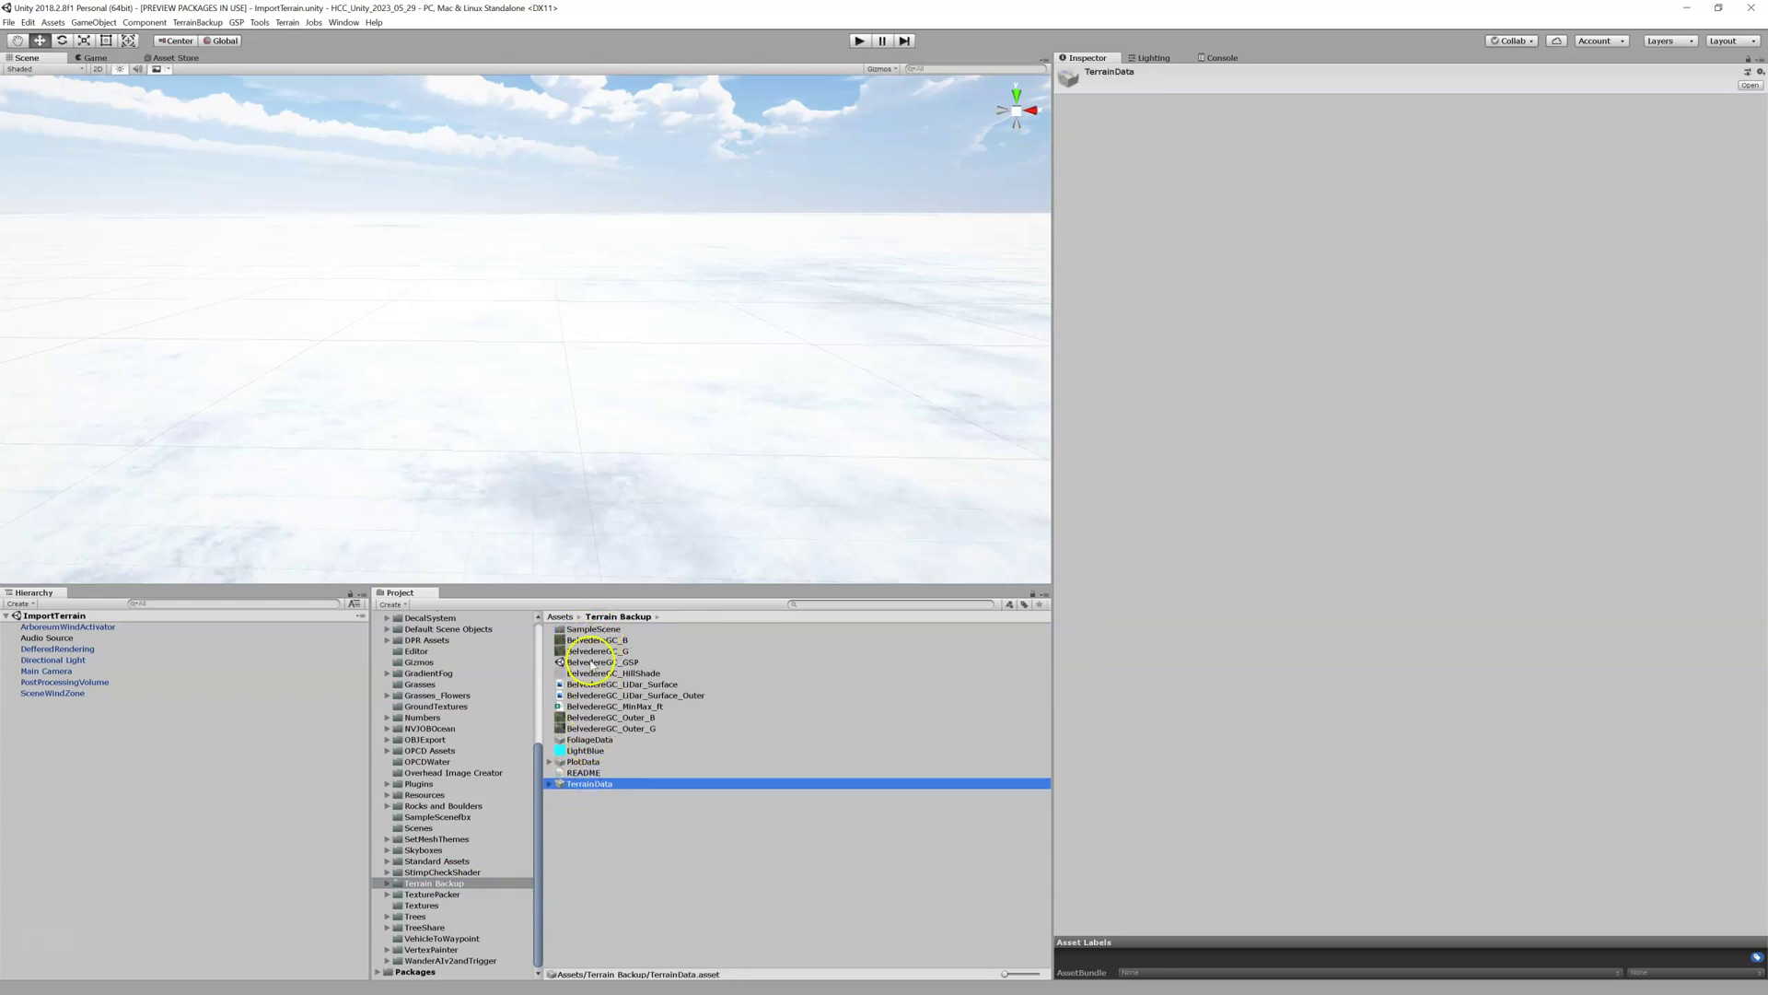
{"action": "left_click", "coordinate": [590, 662]}
{"action": "left_click", "coordinate": [589, 639]}
{"action": "left_click", "coordinate": [590, 661]}
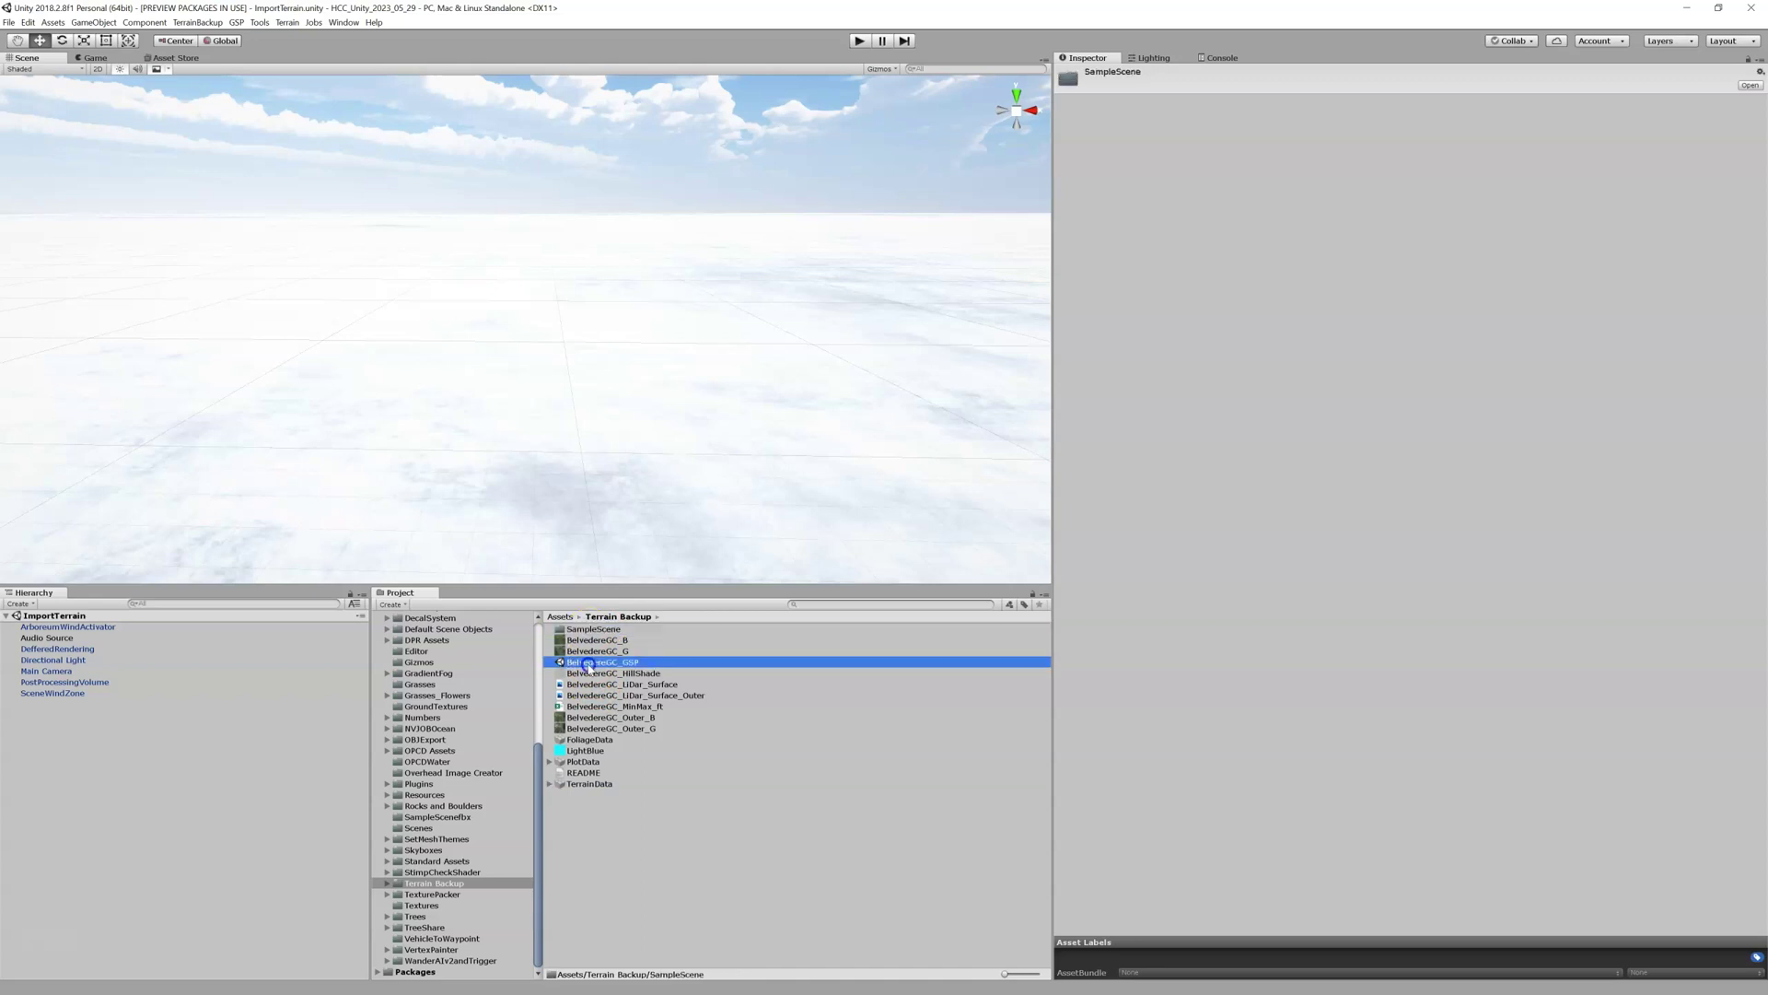
{"action": "left_click", "coordinate": [589, 639]}
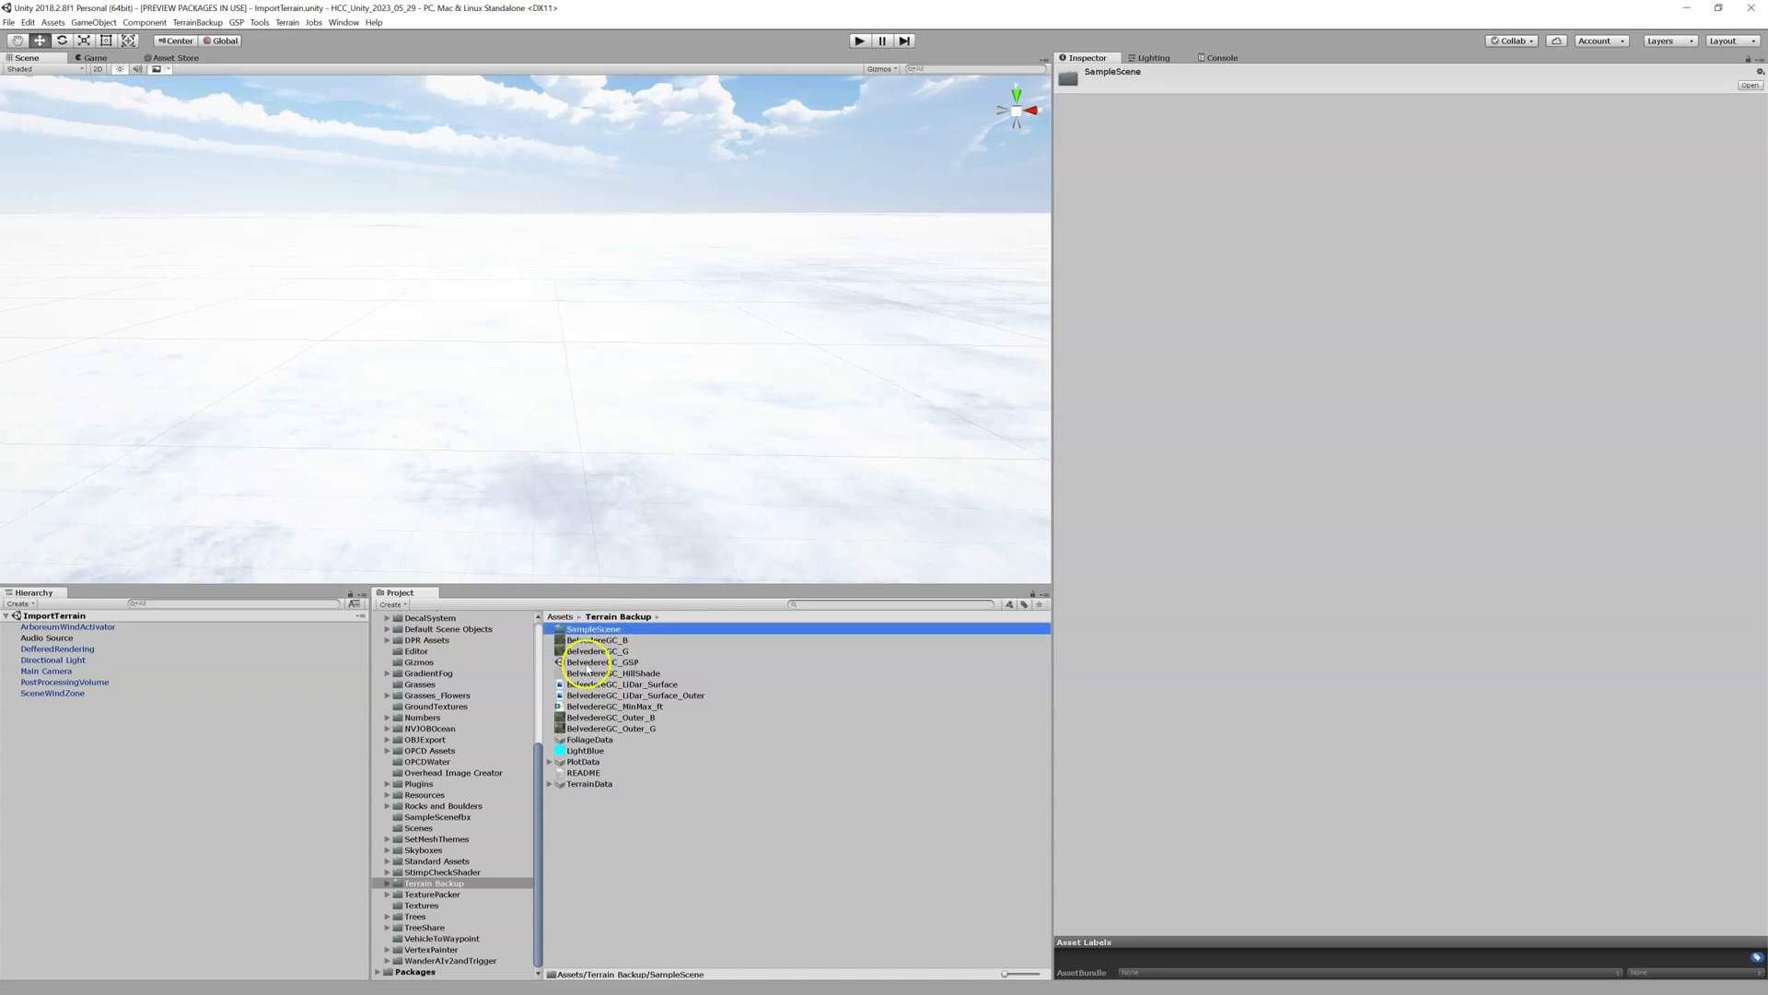
{"action": "left_click", "coordinate": [588, 663]}
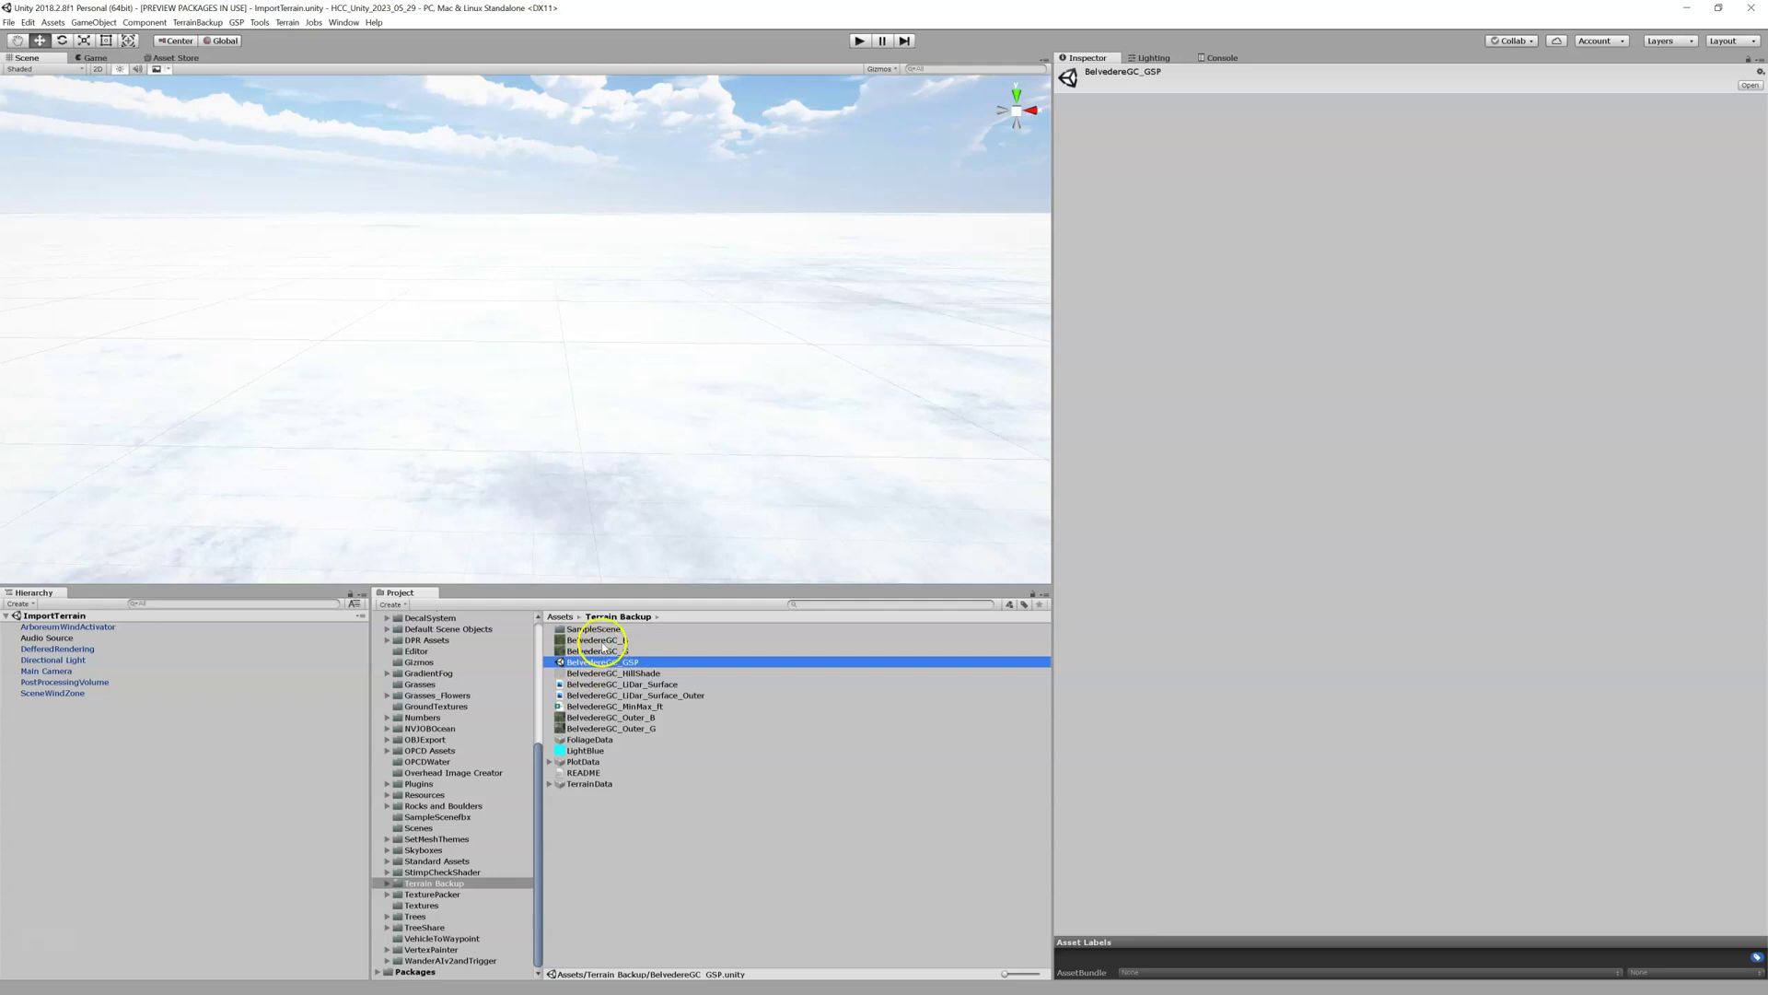
- Inspect the import settings and previews of the BelvedereGC_B, BelvedereGC_G and BelvedereGC_HillShade textures
{"action": "left_click", "coordinate": [599, 640]}
{"action": "left_click_drag", "start_coordinate": [603, 645], "coordinate": [623, 655]}
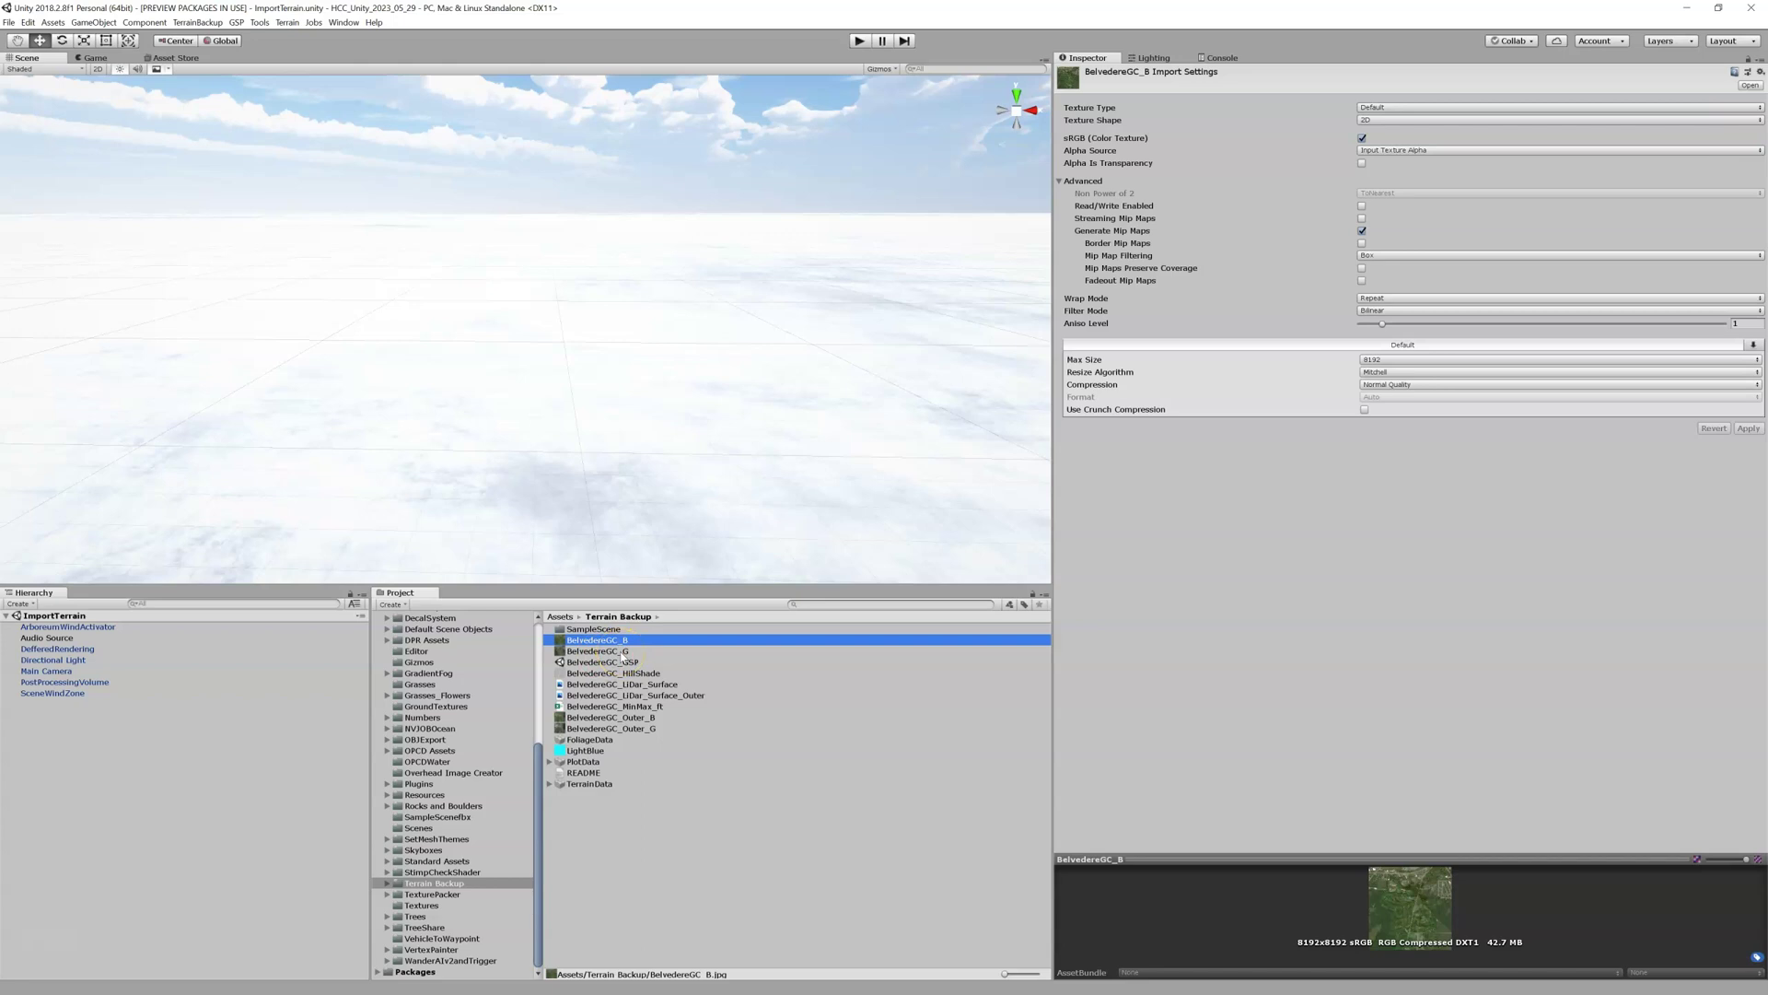
{"action": "left_click", "coordinate": [622, 653]}
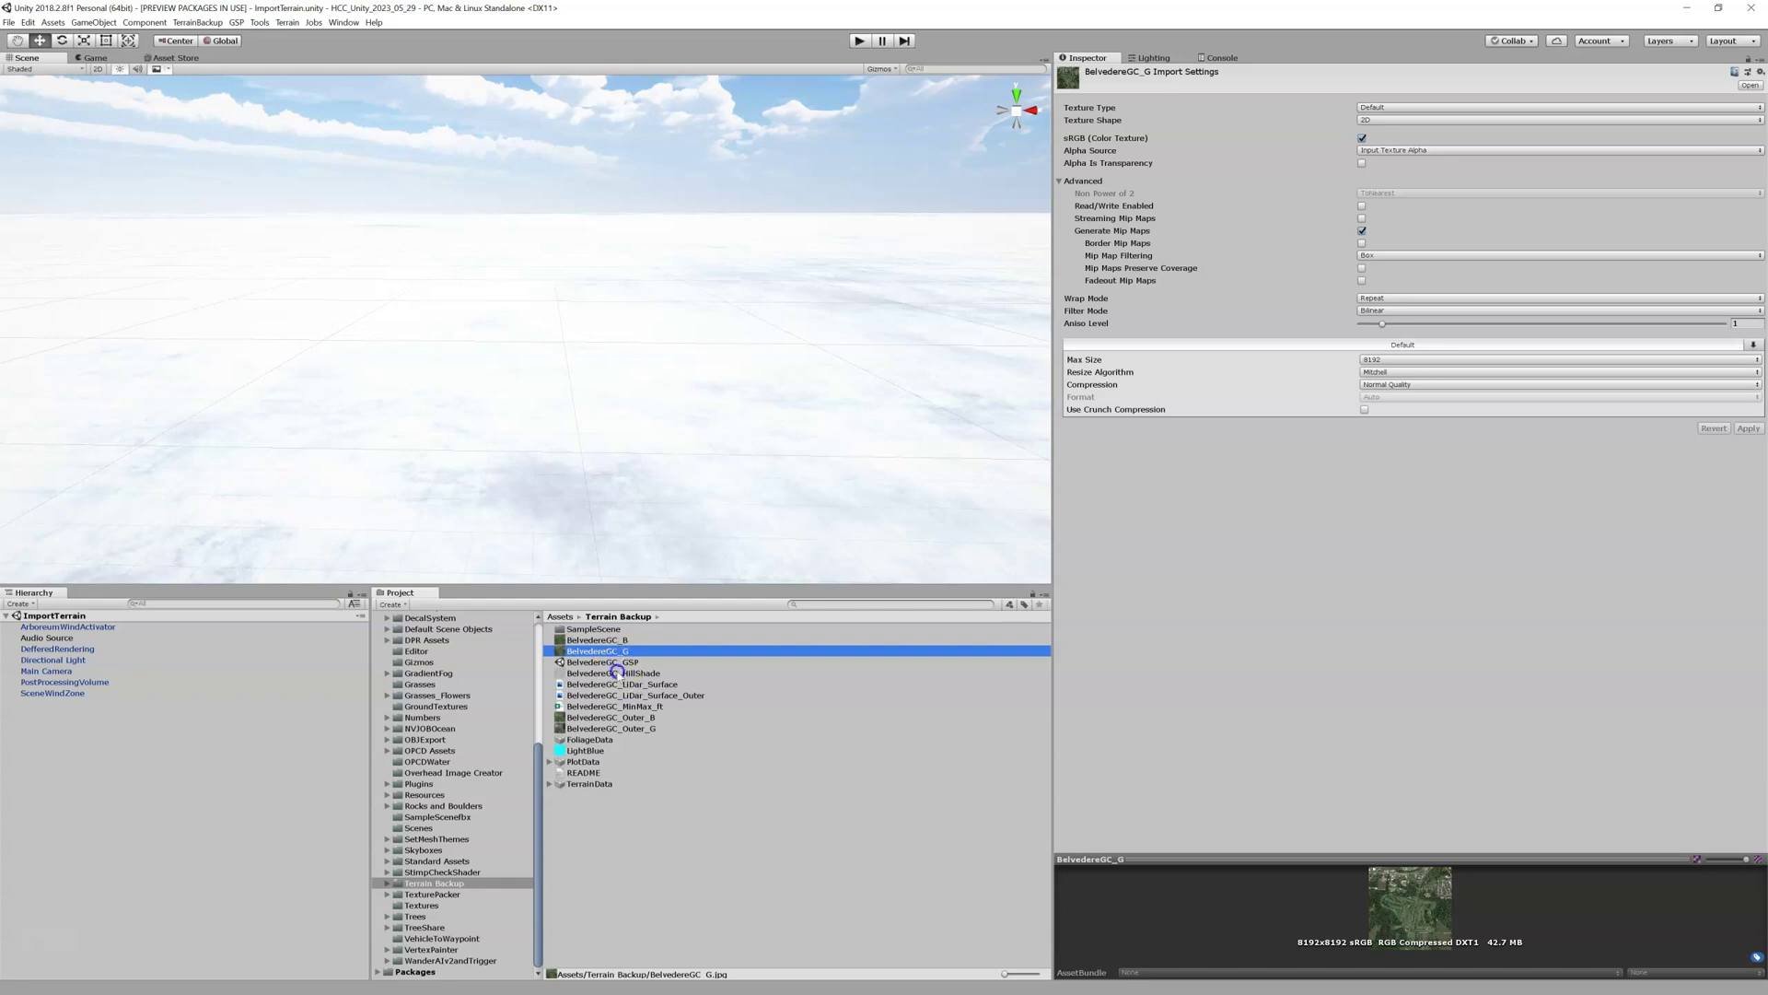
{"action": "left_click", "coordinate": [617, 673]}
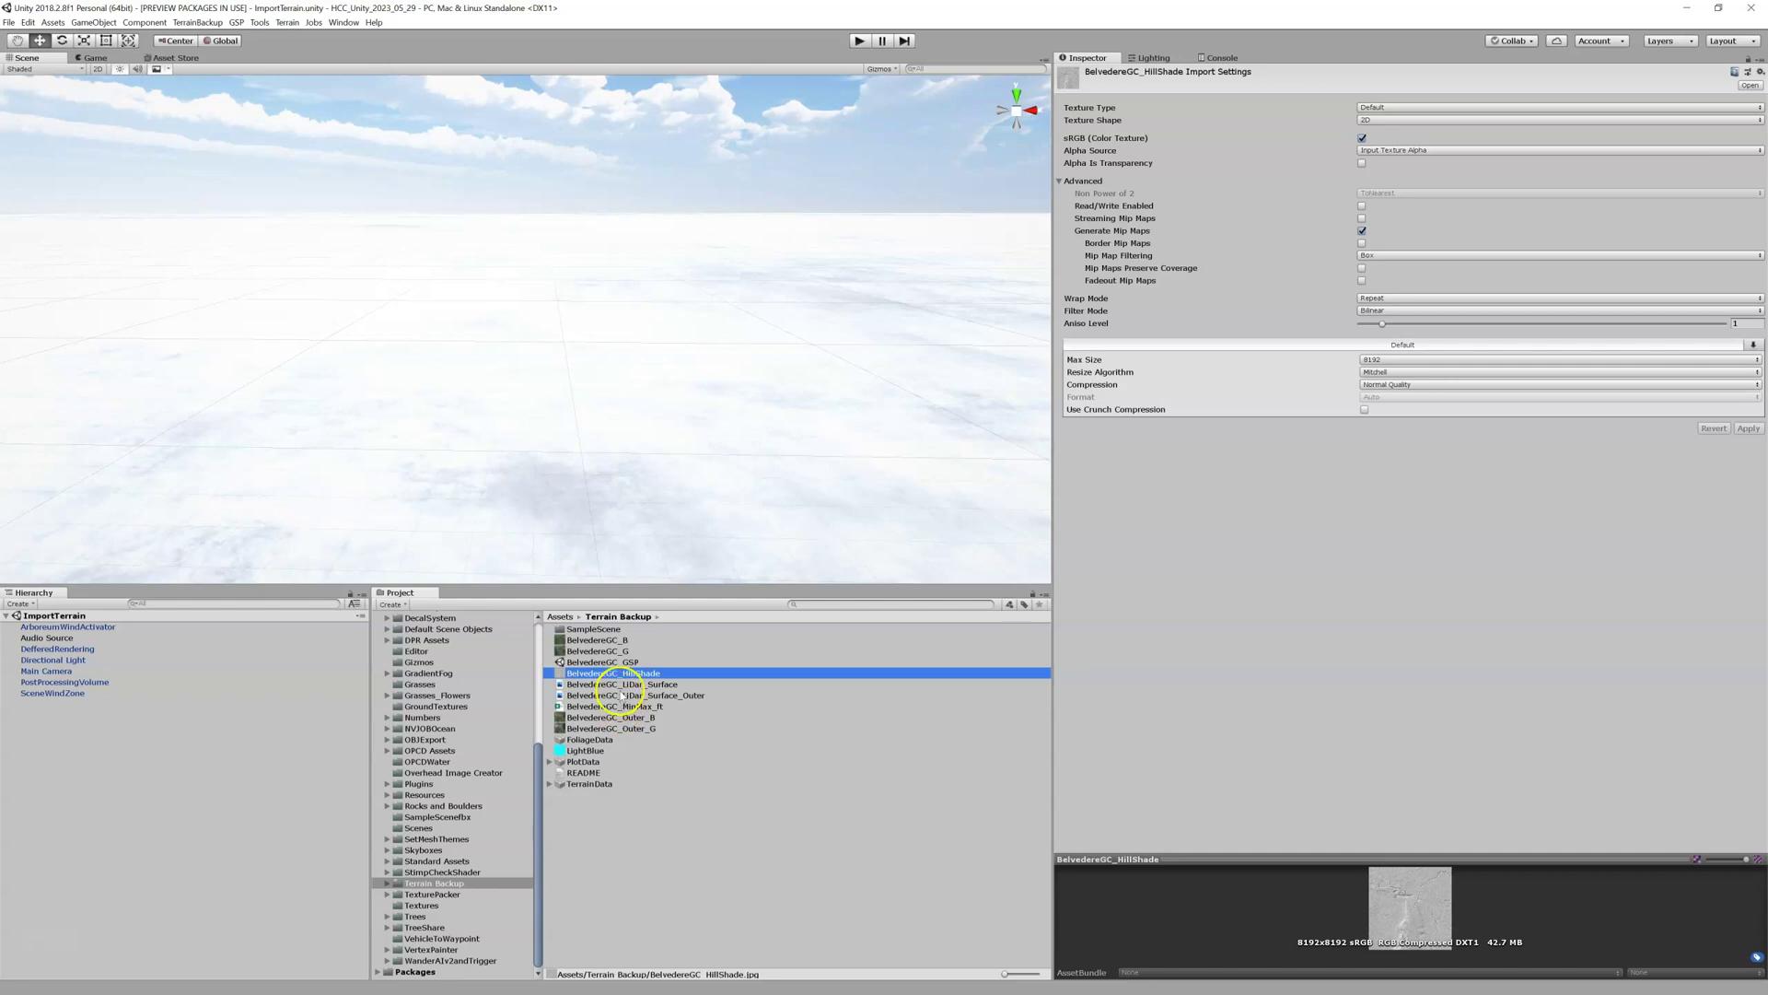
- Inspect the inner and outer BelvedereGC LiDar surface files and the BelvedereGC_MinMax_ft spreadsheet
{"action": "left_click", "coordinate": [630, 684]}
{"action": "left_click", "coordinate": [630, 694]}
{"action": "left_click", "coordinate": [630, 684]}
{"action": "left_click", "coordinate": [630, 694]}
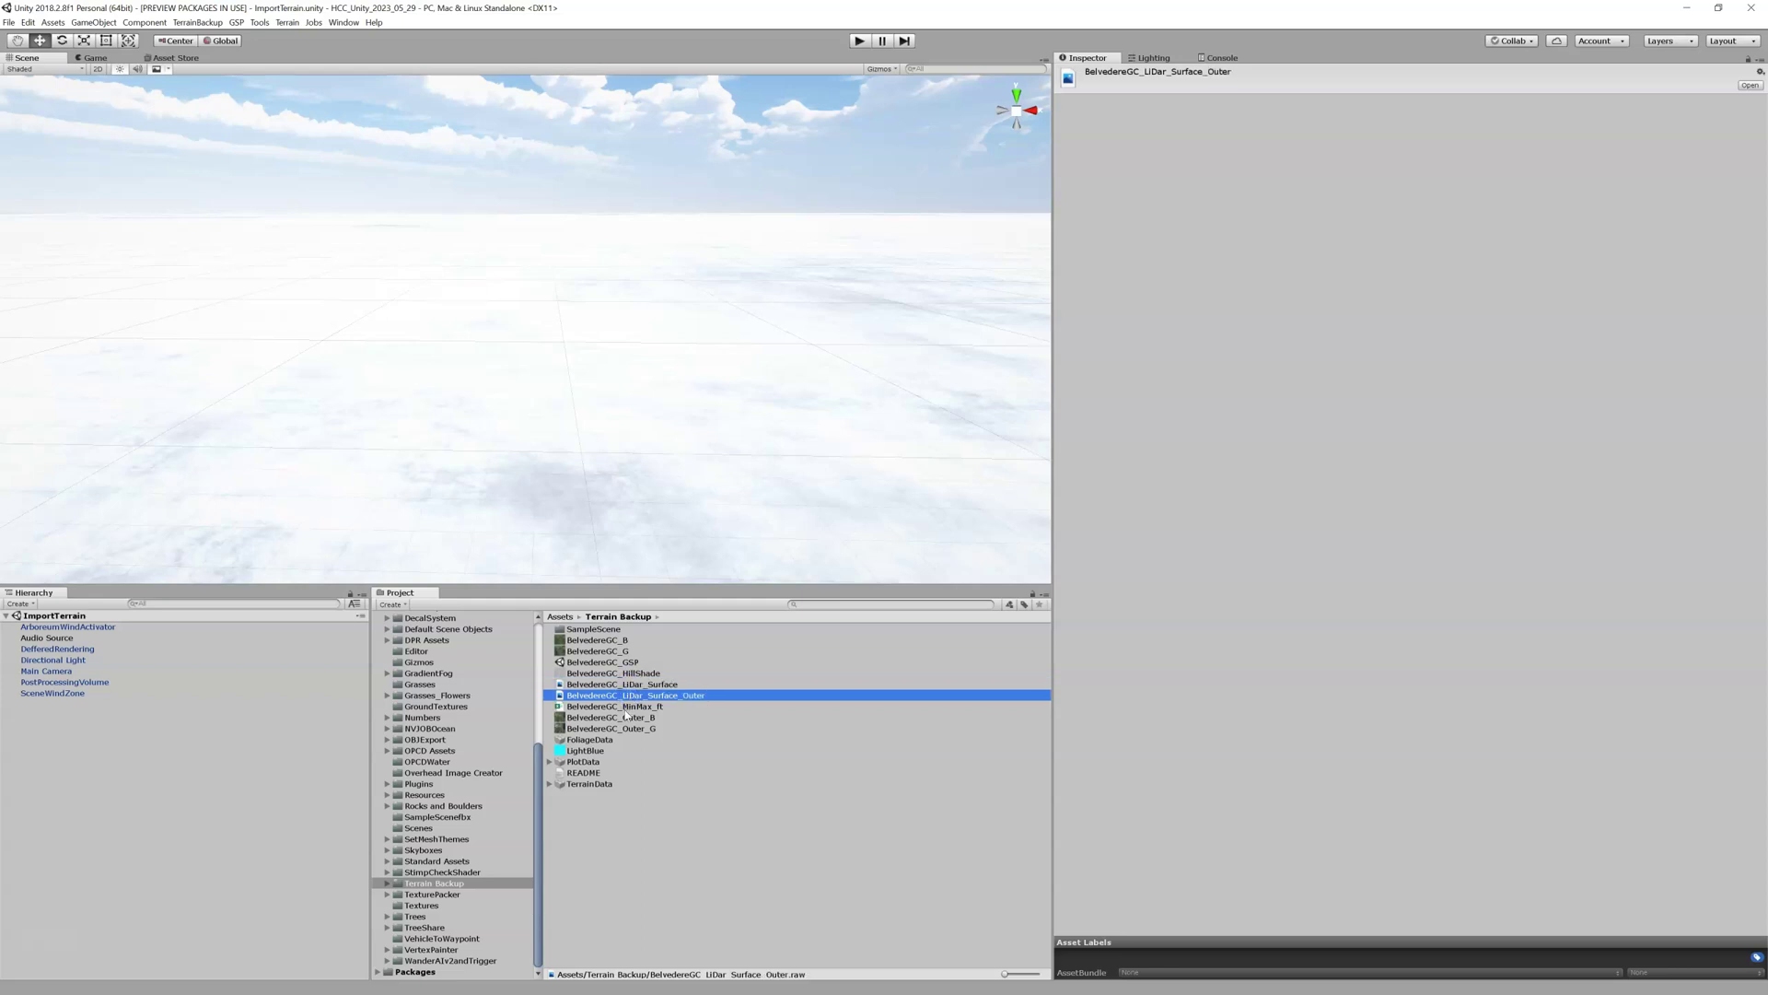
{"action": "left_click", "coordinate": [626, 706]}
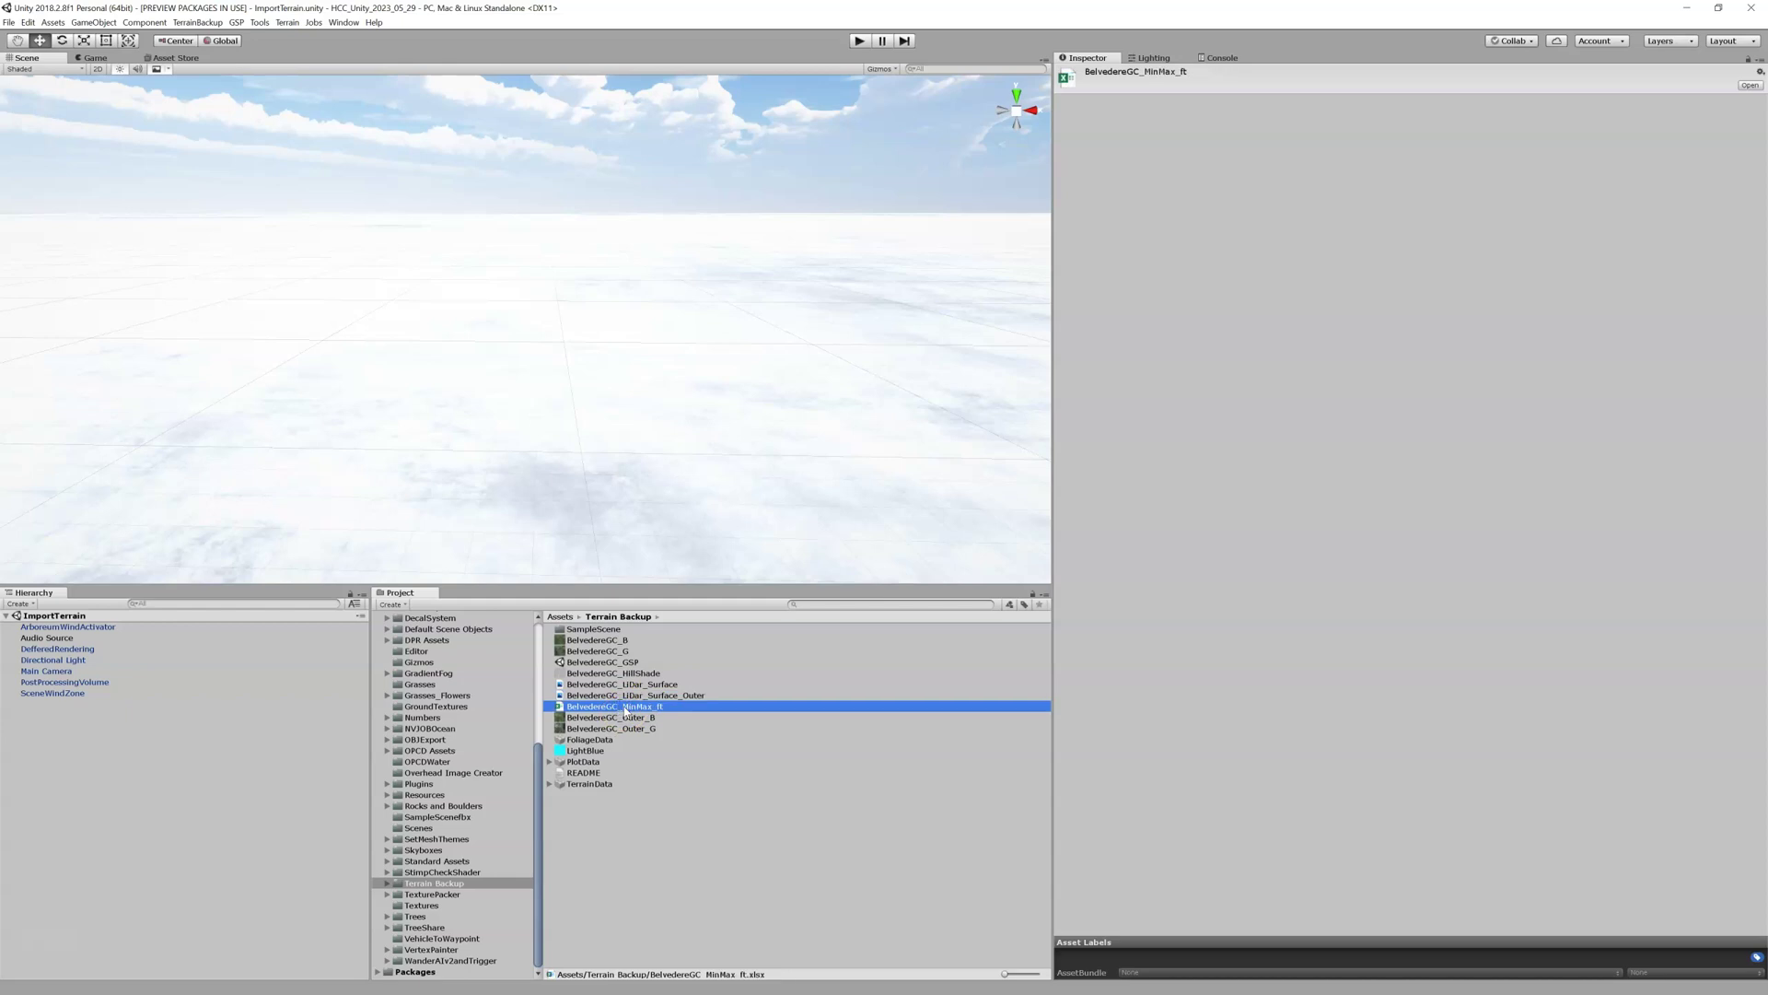
{"action": "right_click", "coordinate": [625, 711]}
{"action": "left_click", "coordinate": [573, 707]}
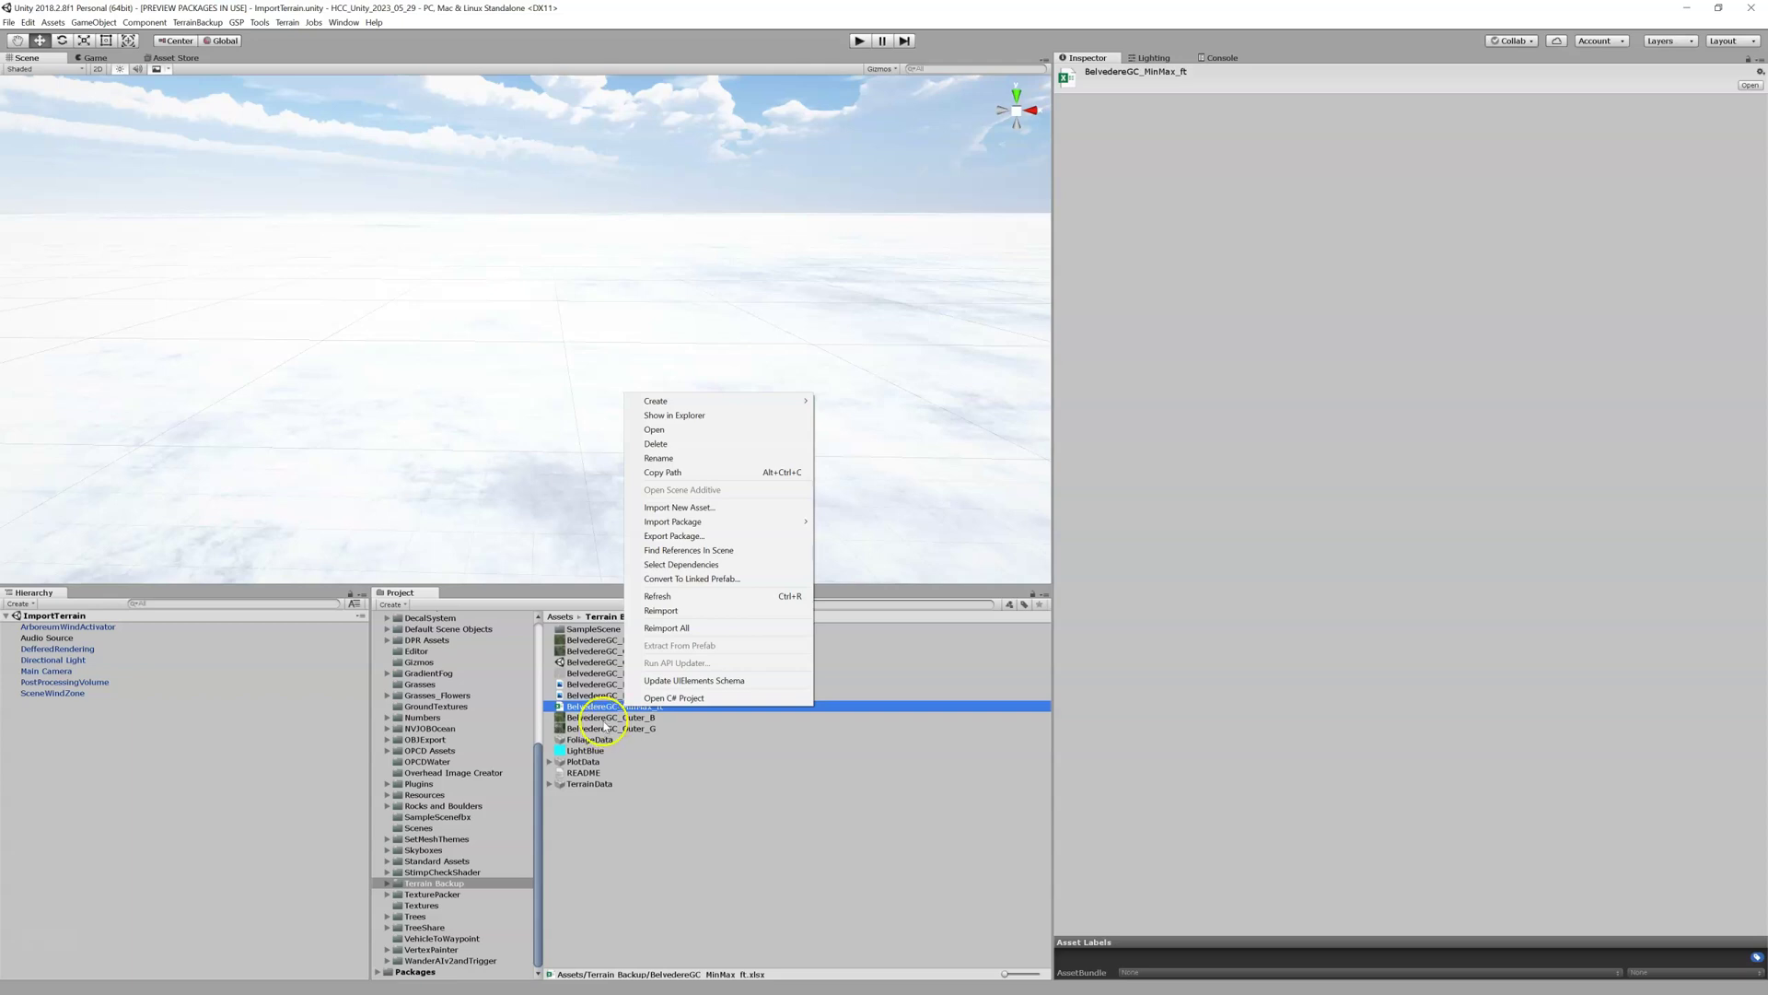
- Inspect the BelvedereGC_Outer_B and BelvedereGC_Outer_G textures and the FoliageData, PlotData and TerrainData assets
{"action": "left_click", "coordinate": [605, 719]}
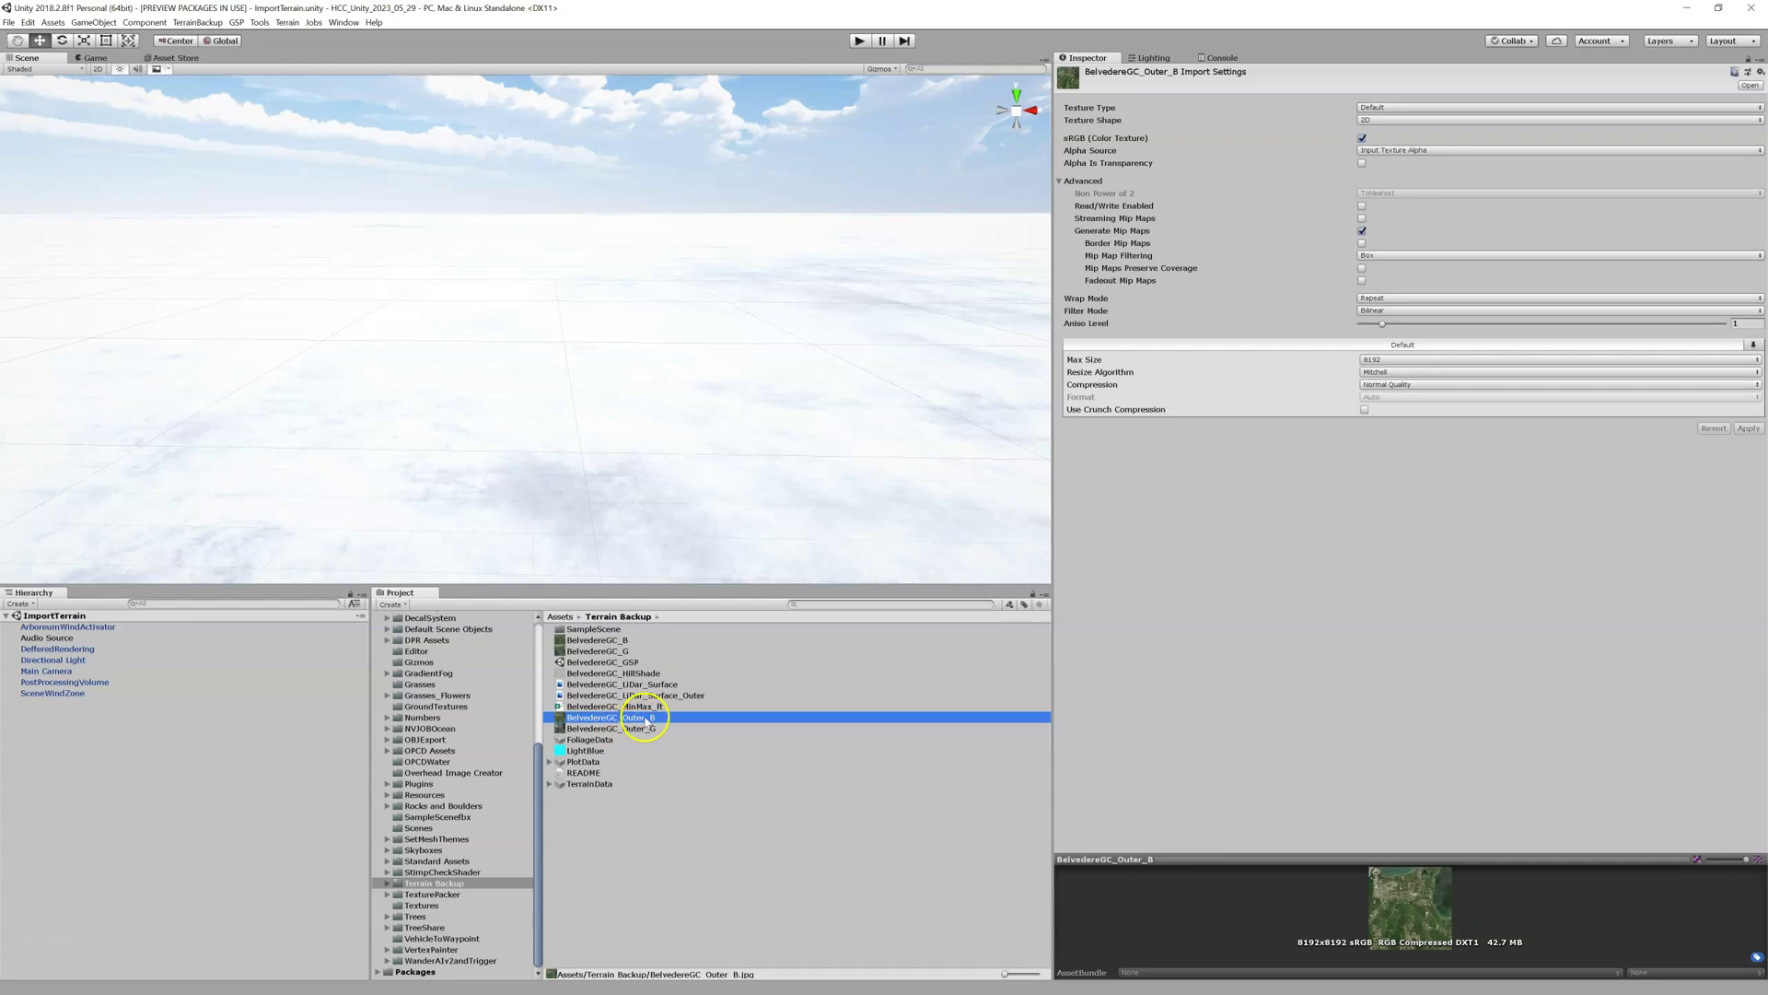
{"action": "left_click", "coordinate": [624, 729]}
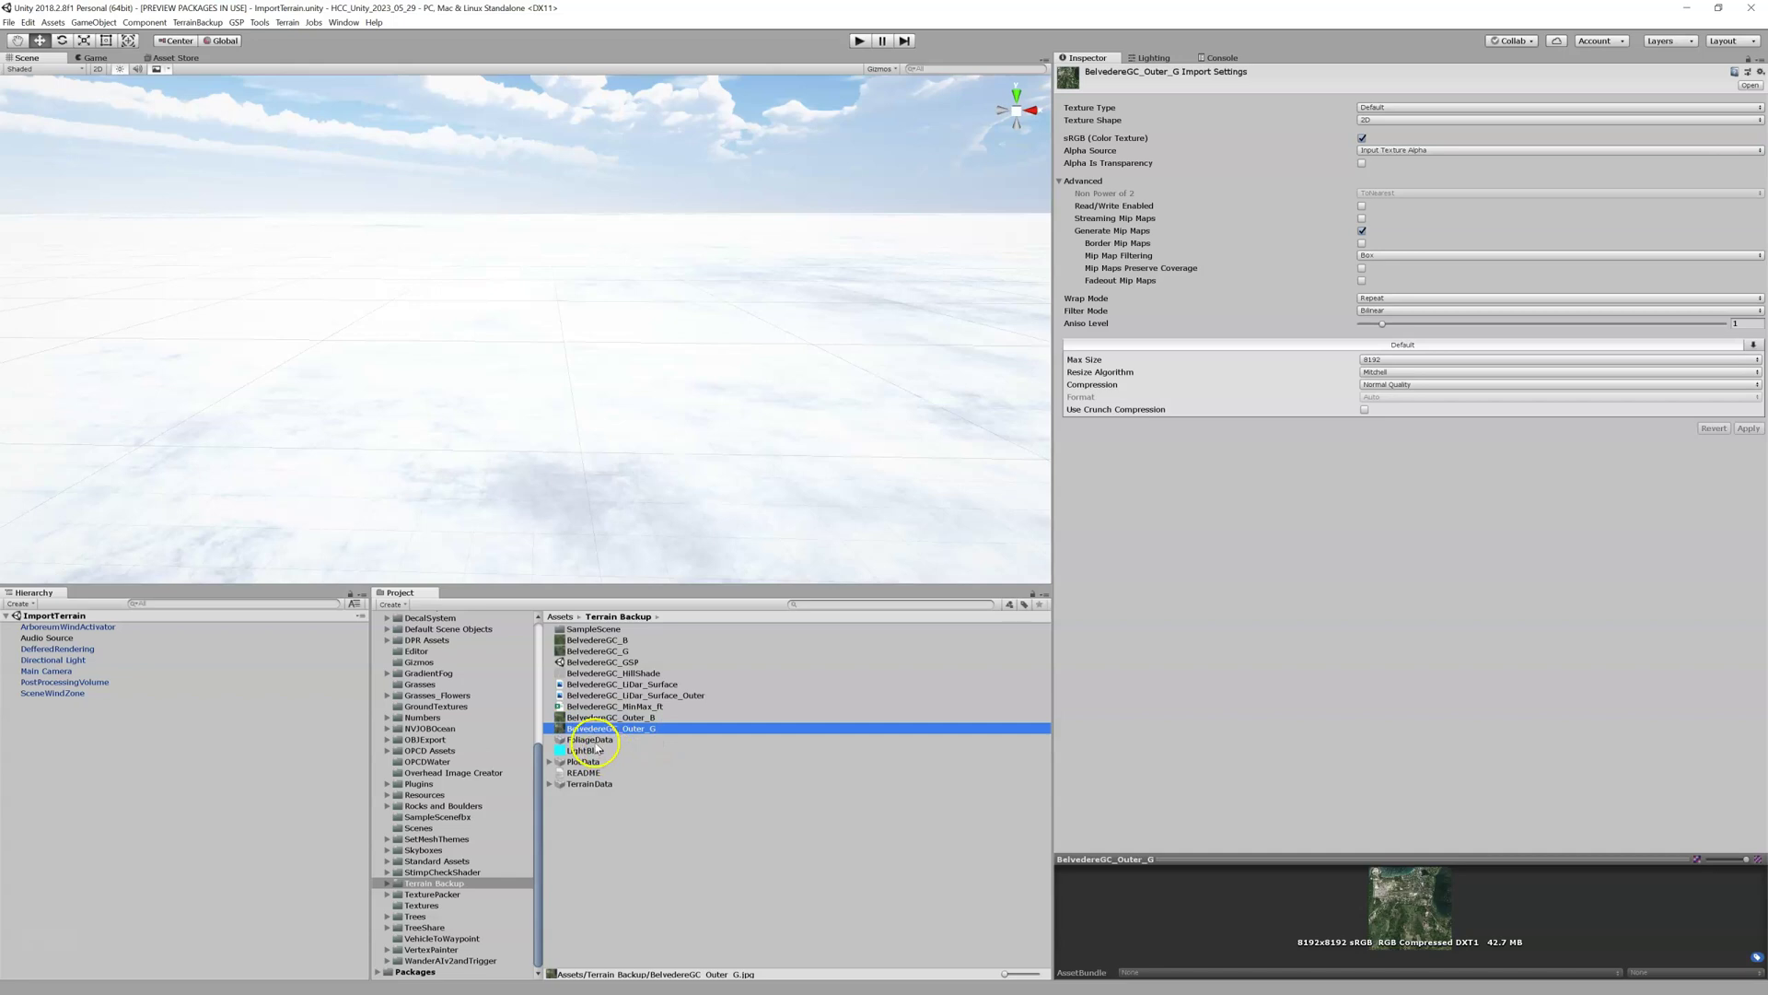
{"action": "left_click", "coordinate": [596, 742]}
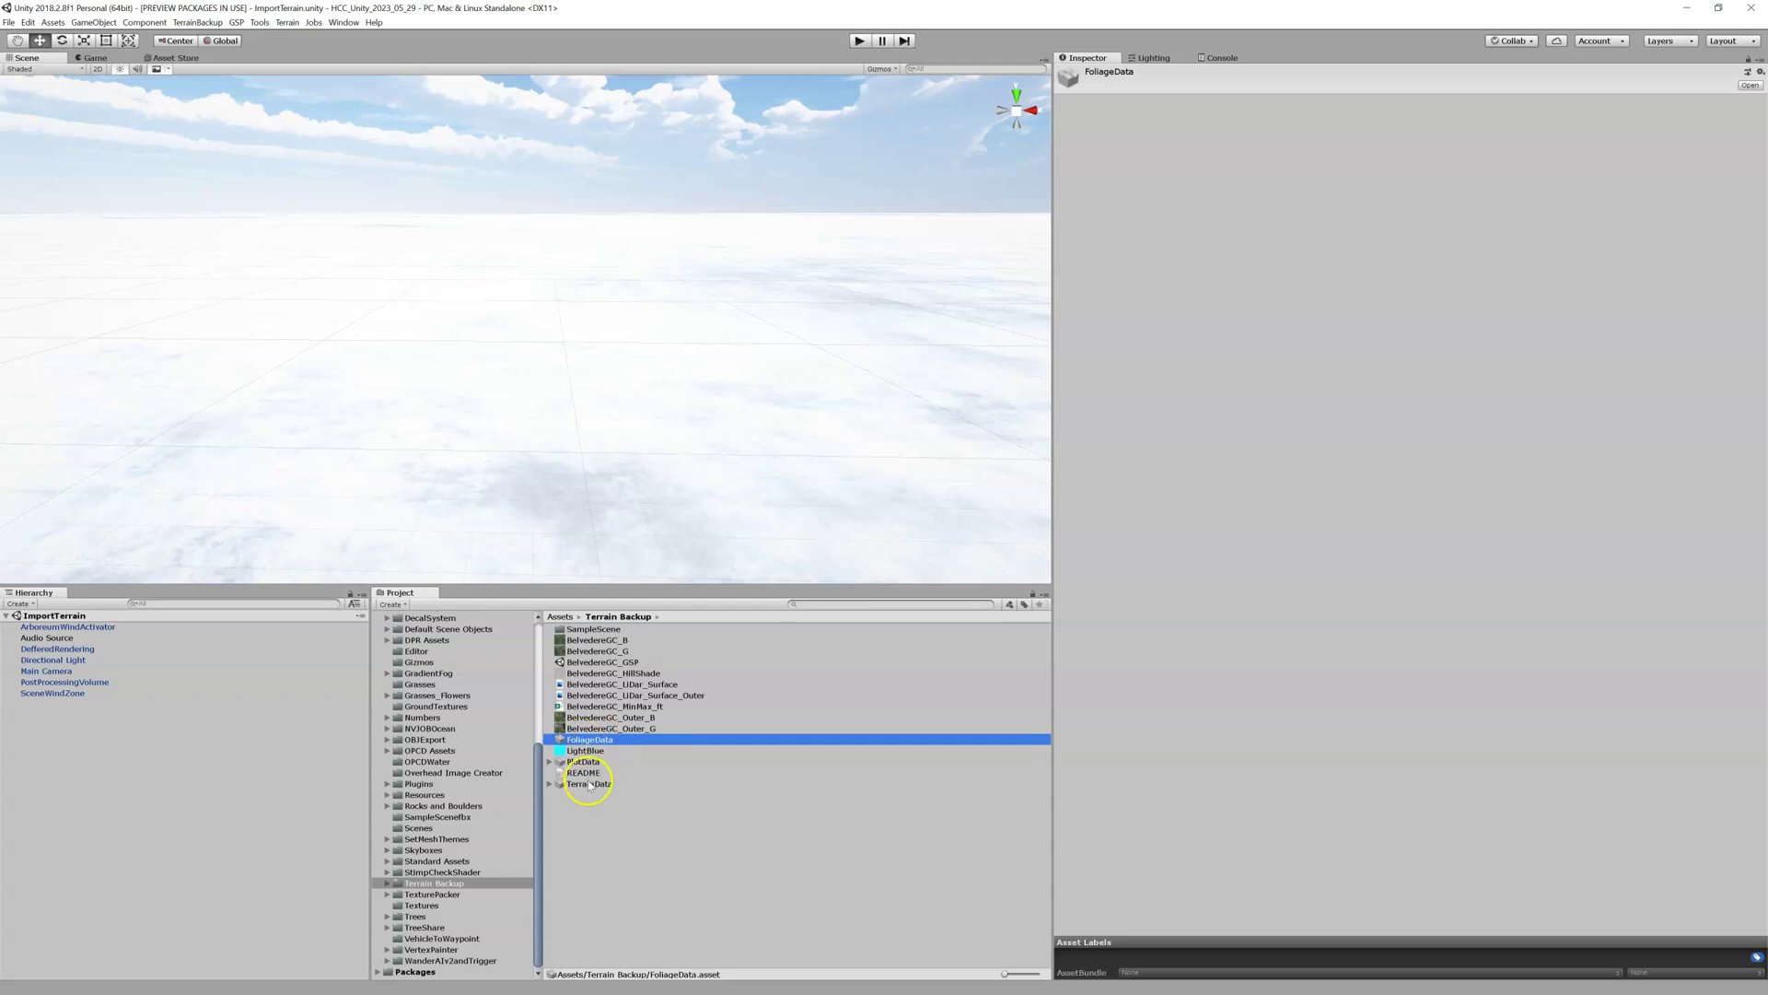
{"action": "left_click", "coordinate": [583, 762]}
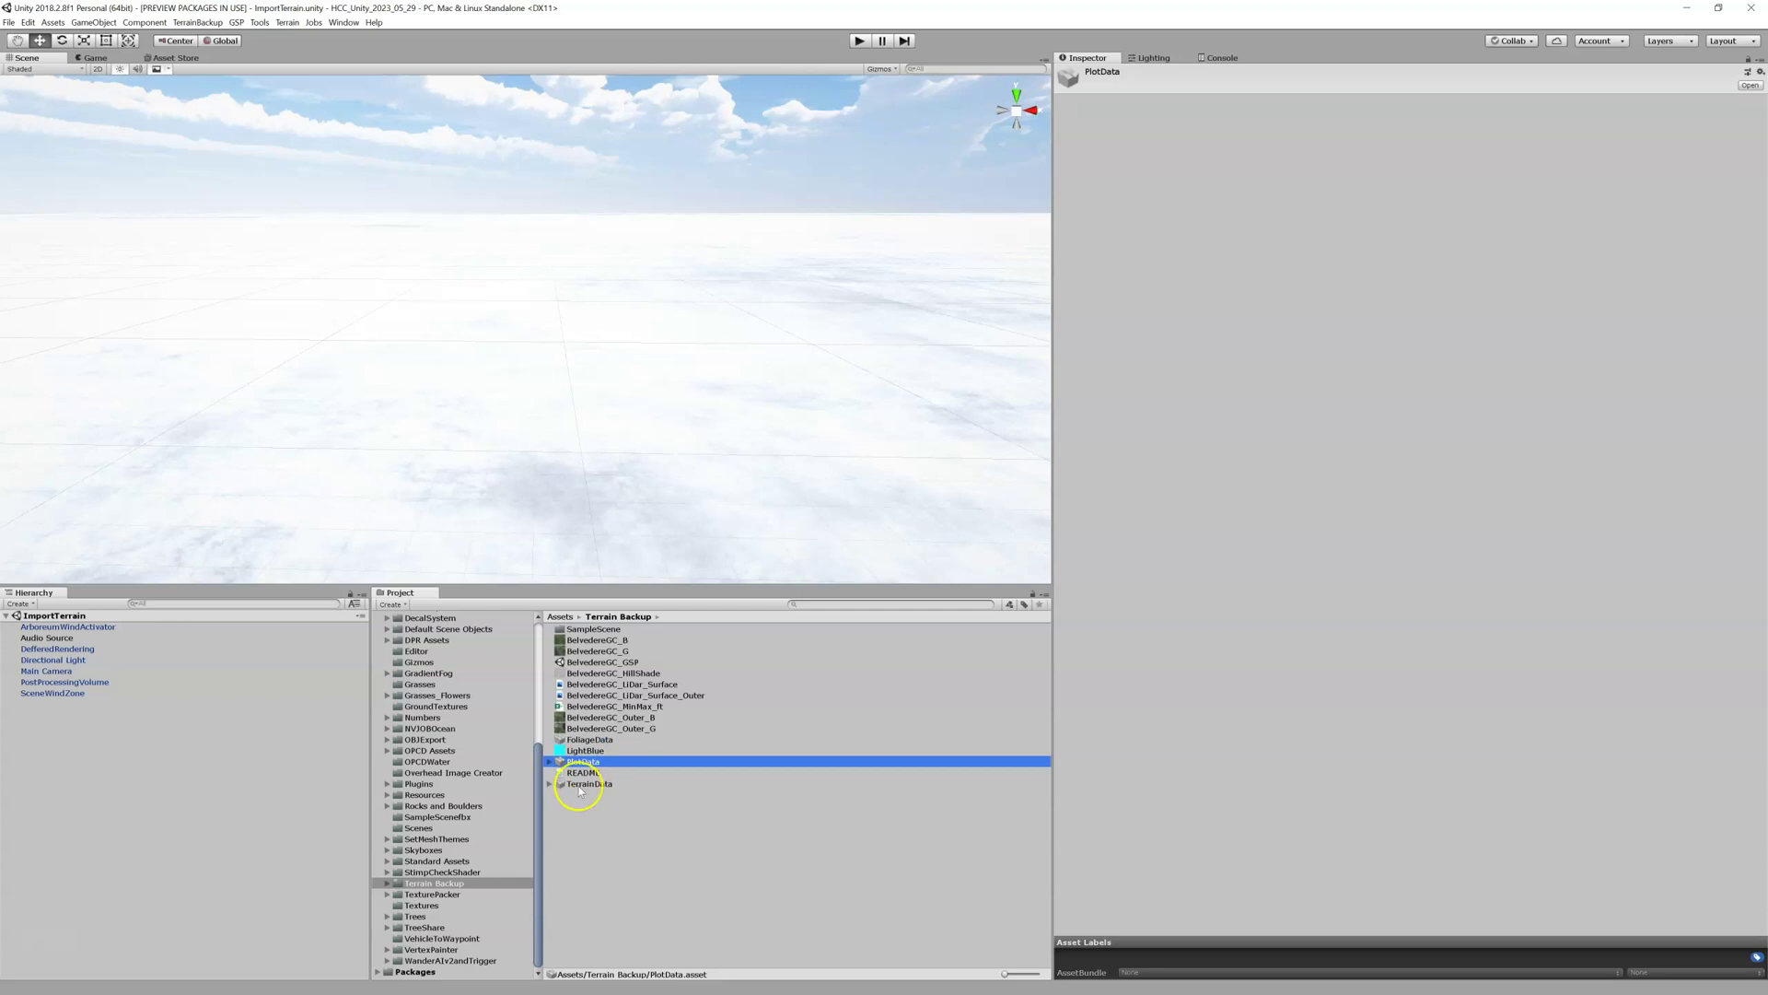
{"action": "left_click", "coordinate": [580, 785]}
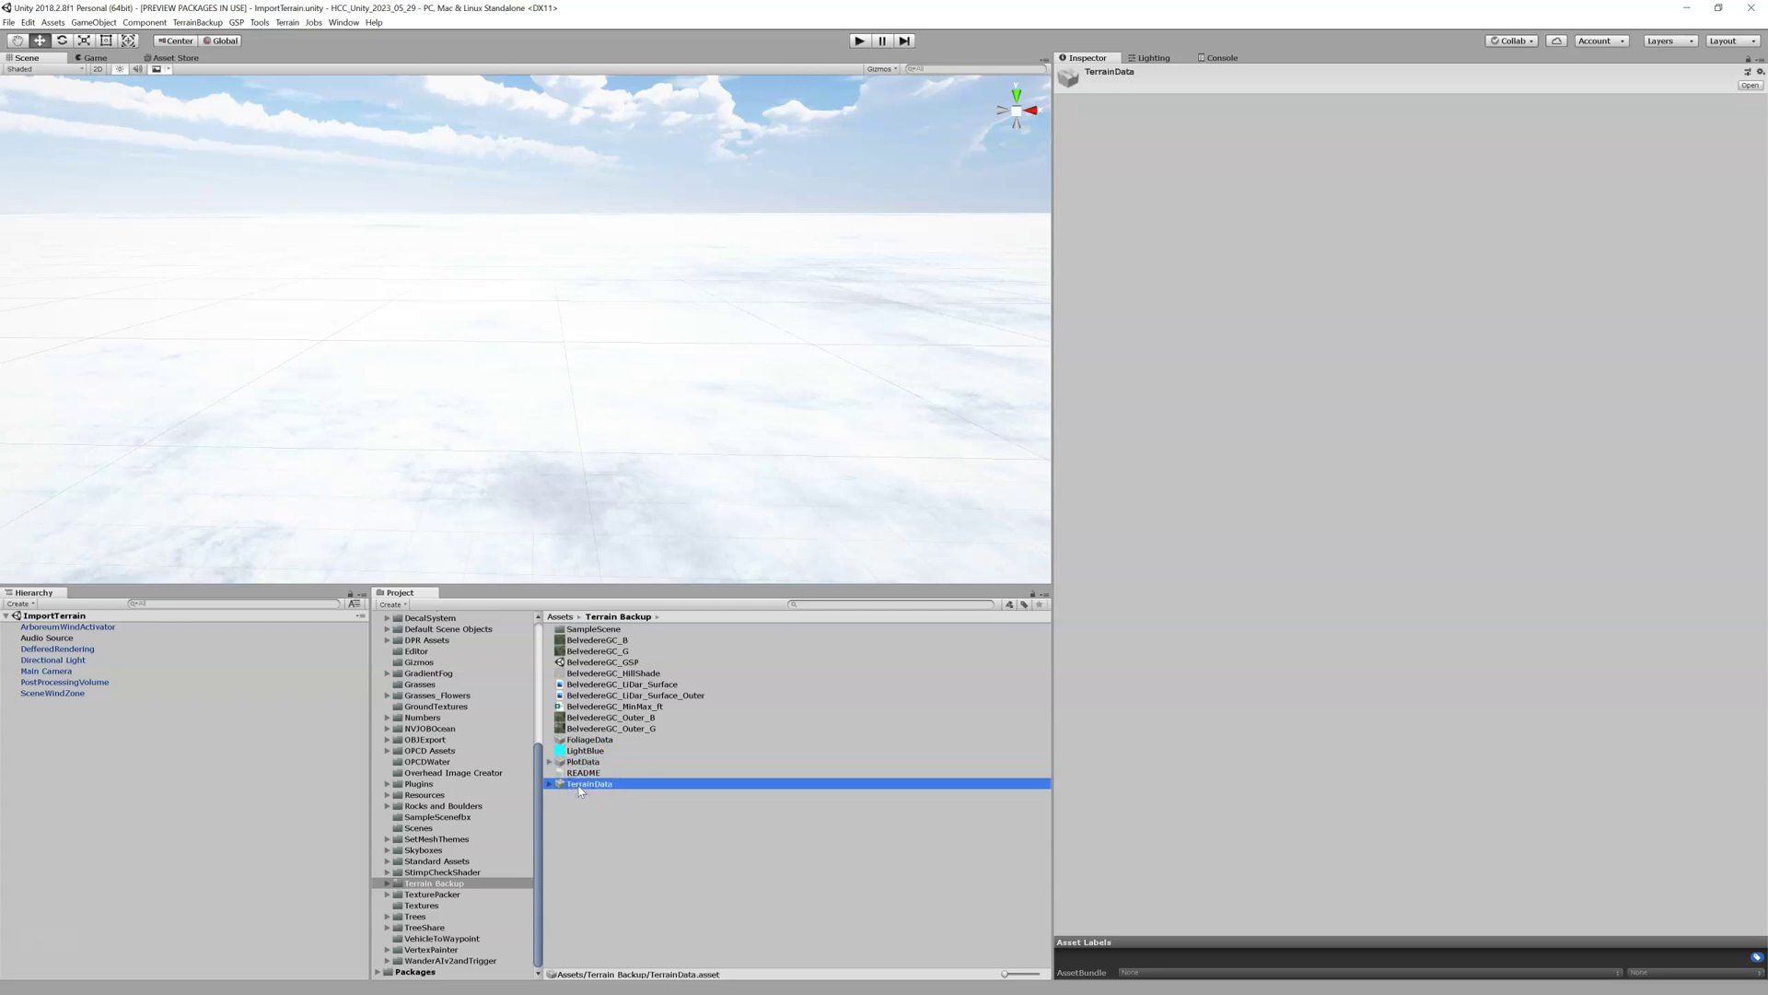
- Show the Terrain Backup folder's README file in File Explorer
{"action": "left_click", "coordinate": [578, 773]}
{"action": "right_click", "coordinate": [578, 773]}
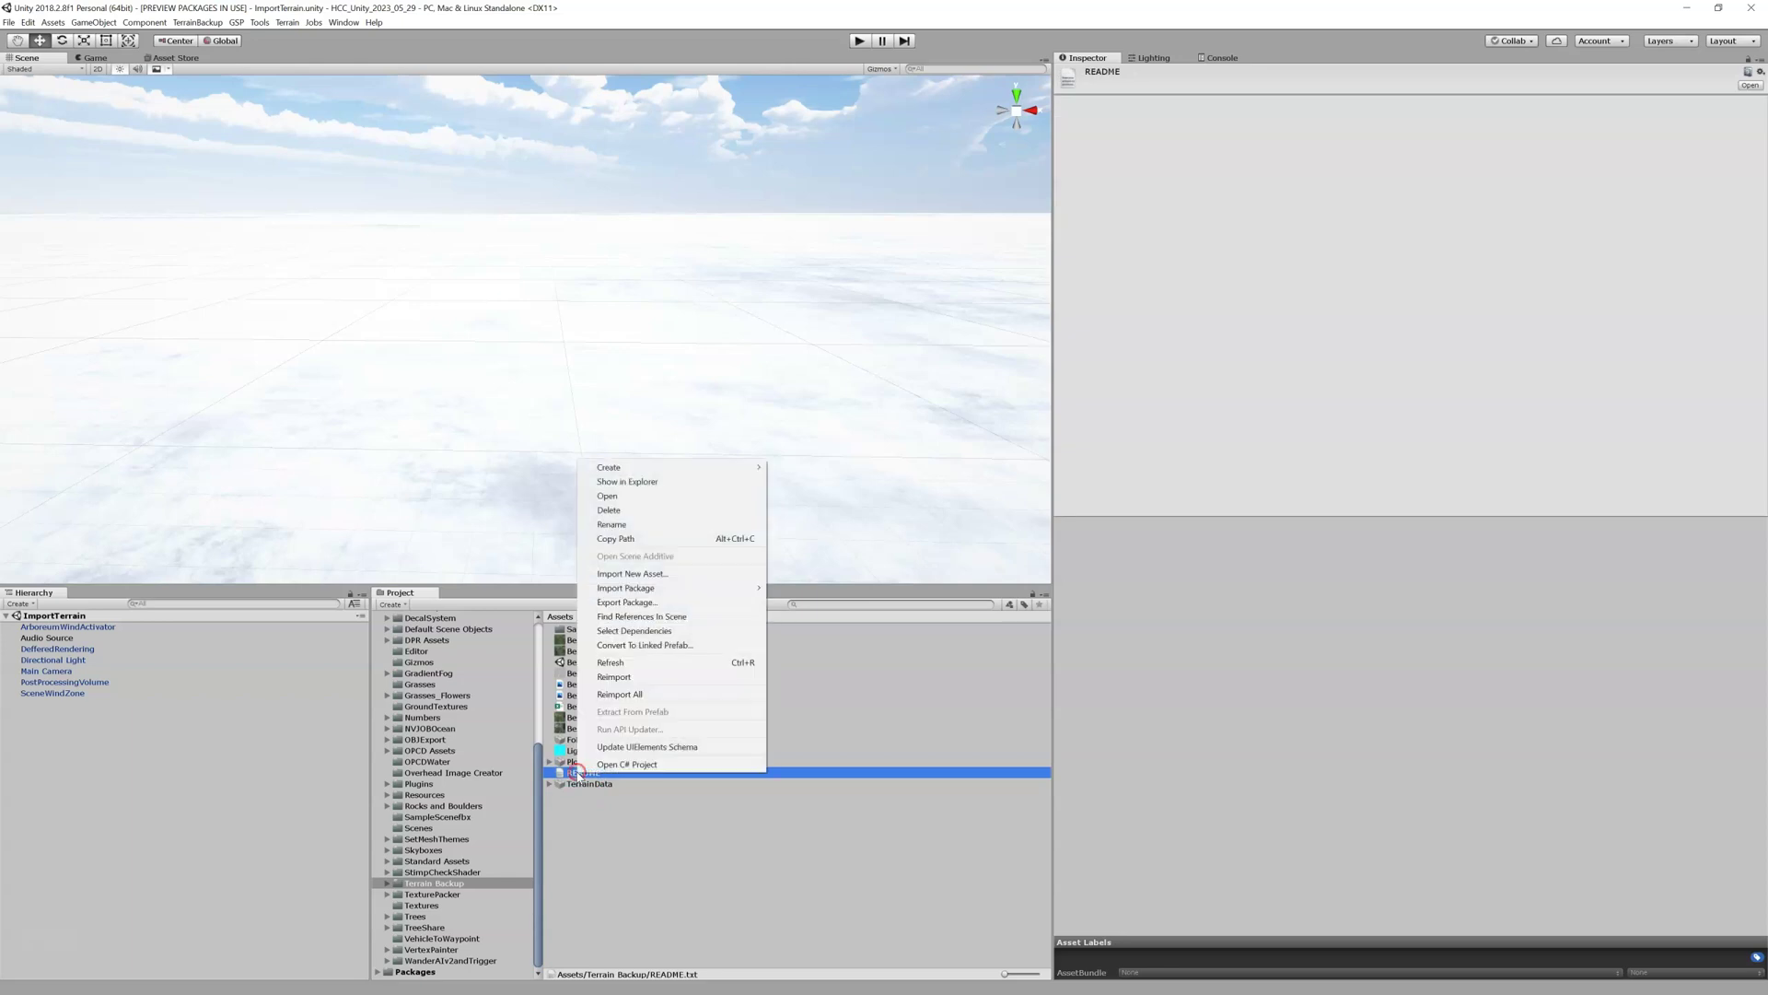
{"action": "left_click", "coordinate": [623, 482]}
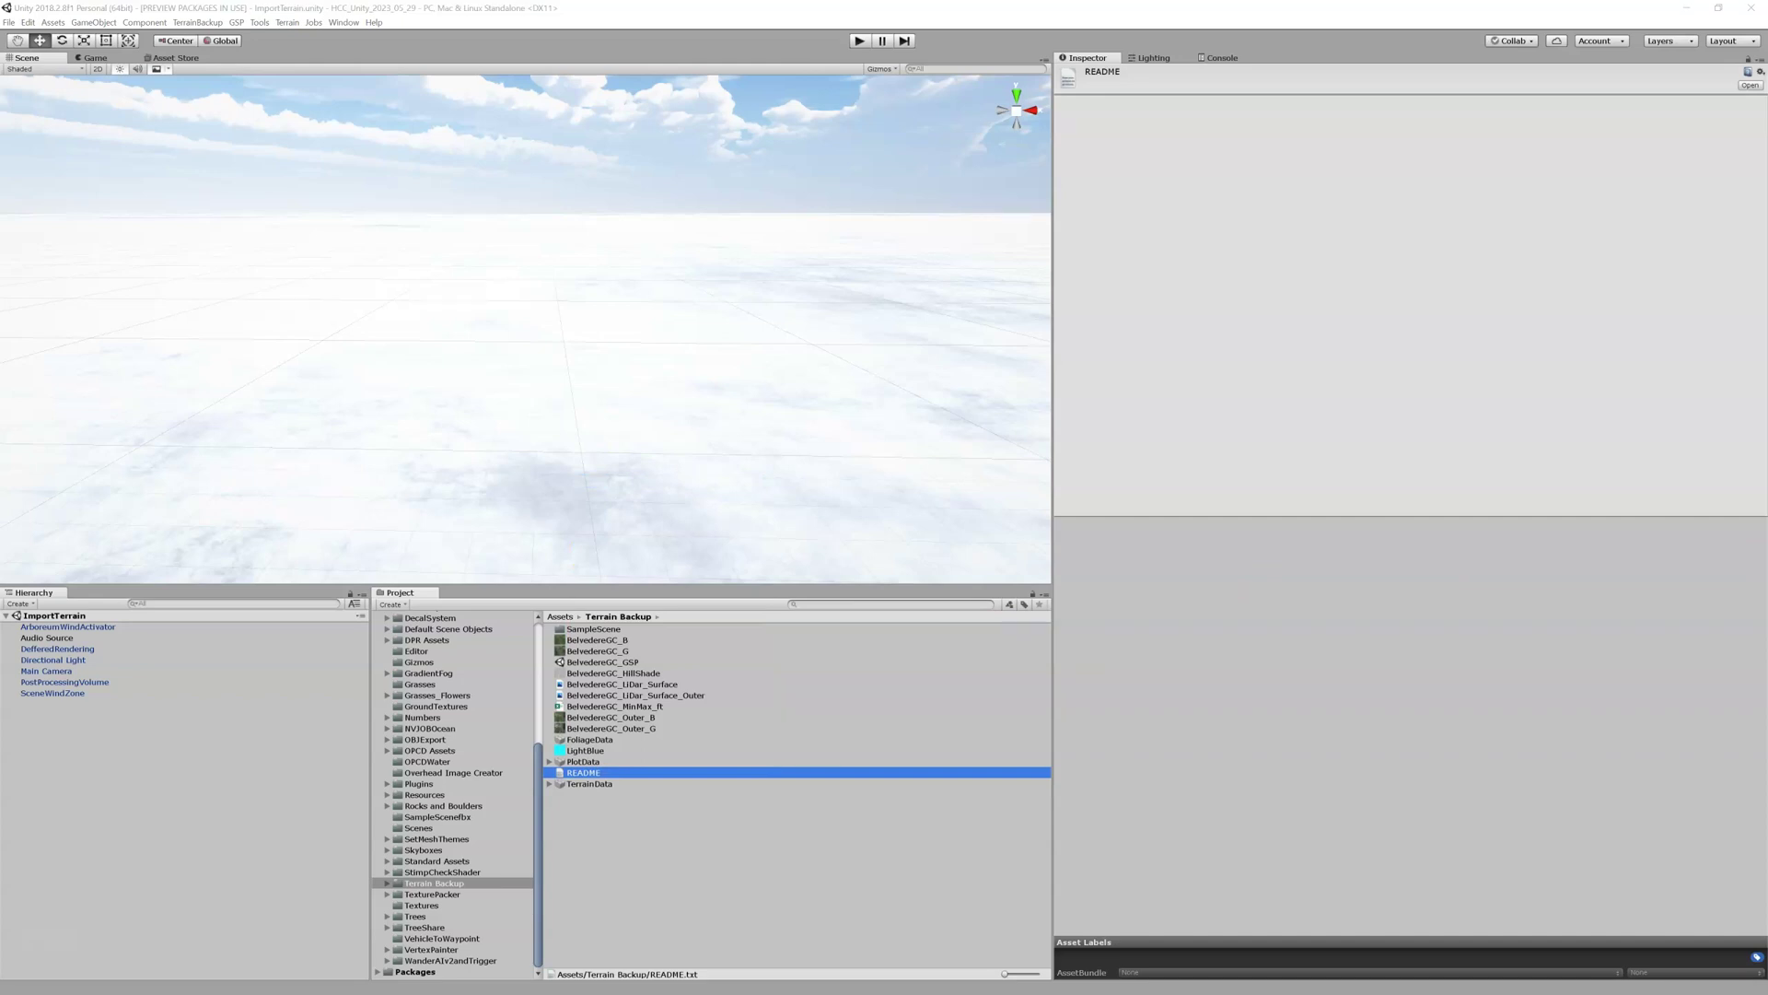
- Read the README.txt file in the Terrain Backup folder, then close the text file and the folder window
{"action": "left_click_drag", "start_coordinate": [703, 284], "coordinate": [635, 225]}
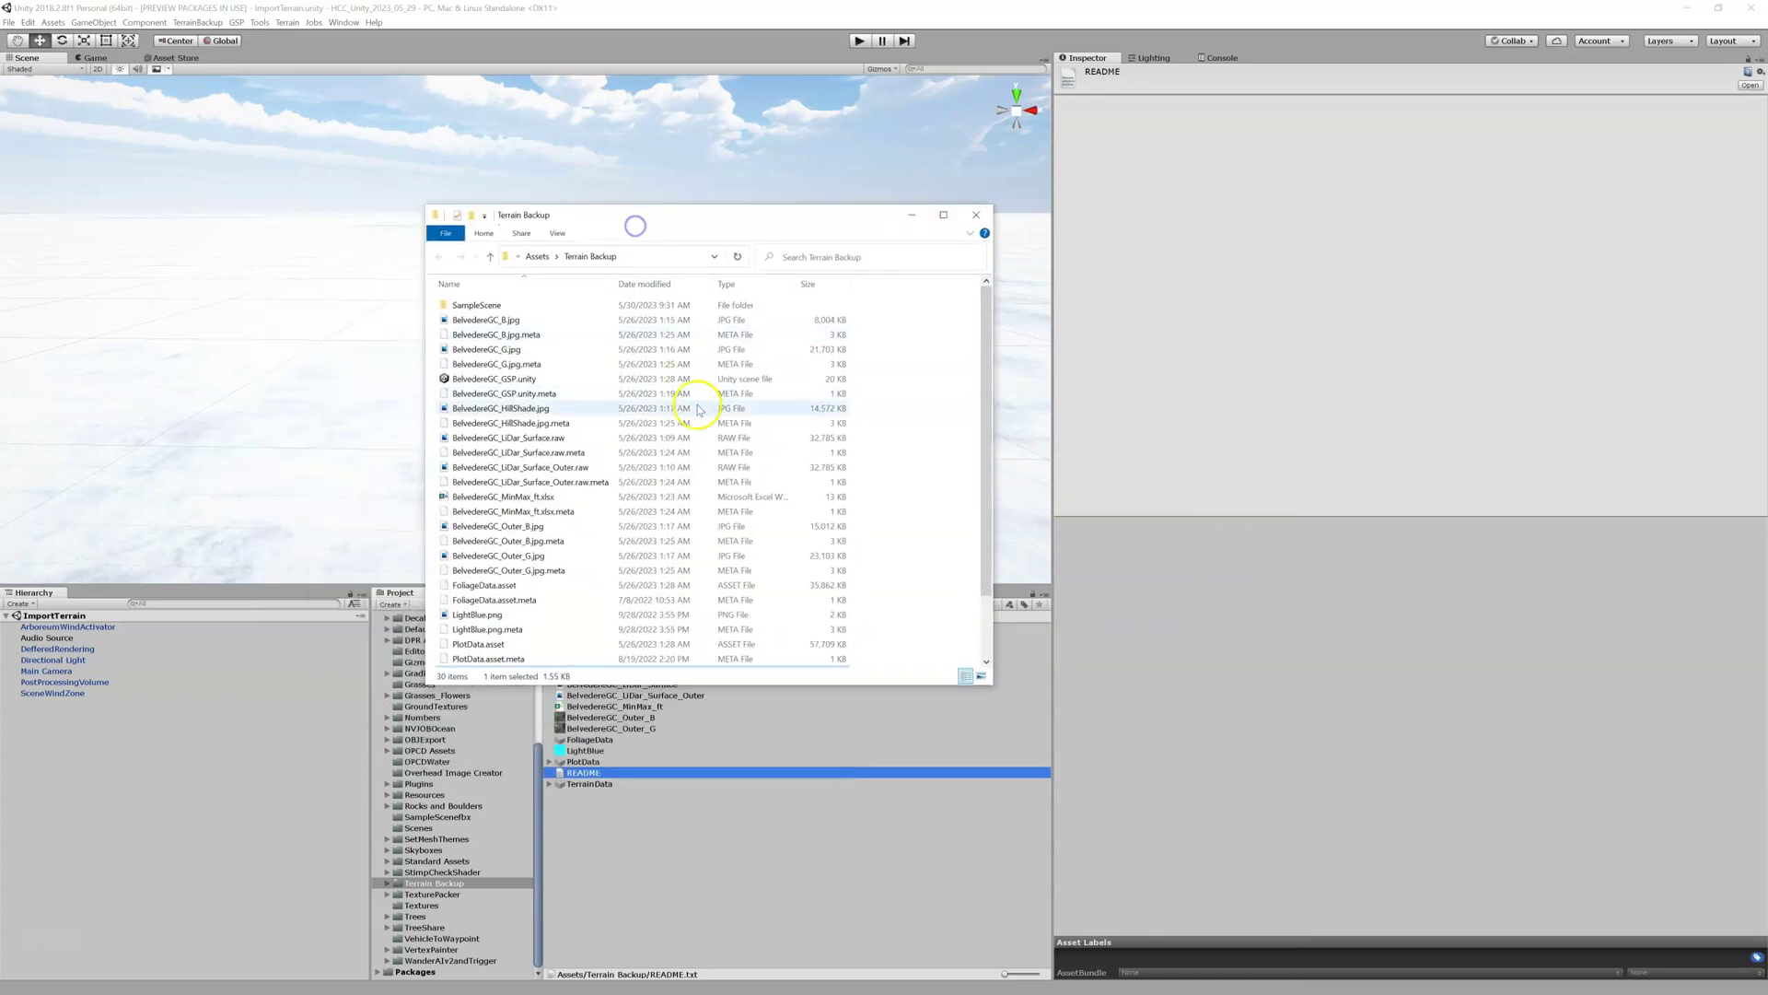
{"action": "scroll", "coordinate": [576, 442], "scroll_direction": "down", "scroll_amount": 2}
{"action": "double_click", "coordinate": [500, 603]}
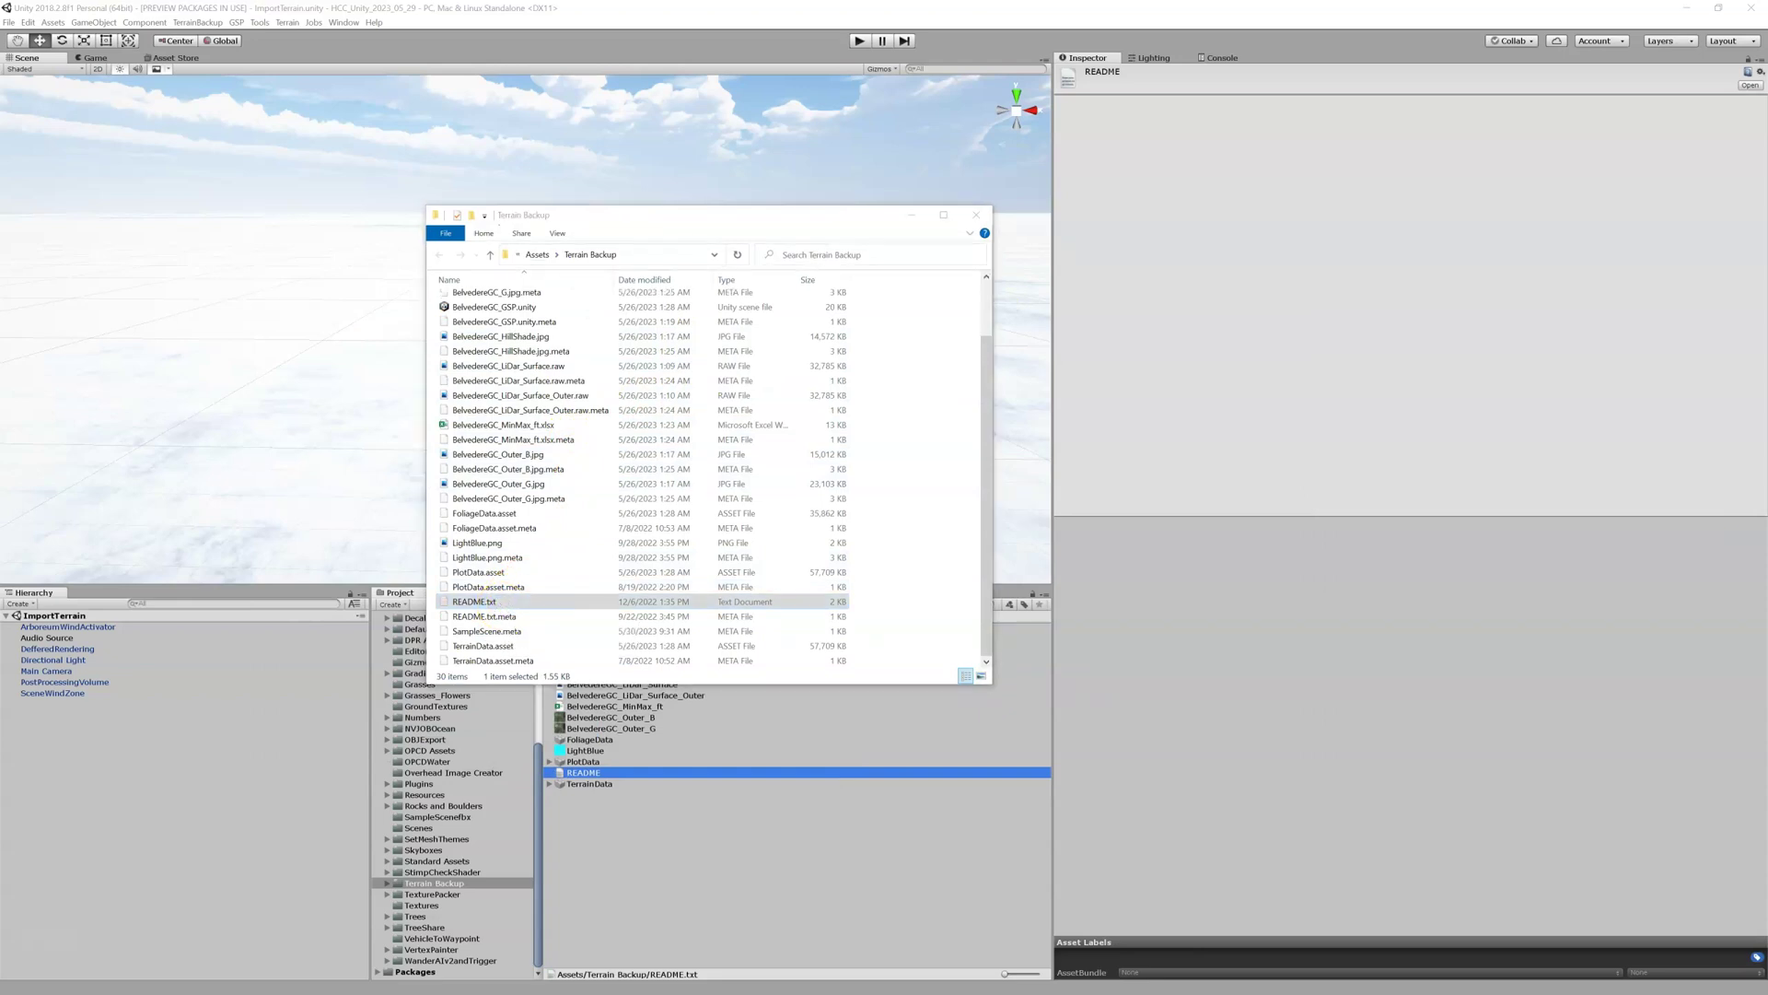
{"action": "left_click_drag", "start_coordinate": [1430, 335], "coordinate": [495, 613]}
{"action": "scroll", "coordinate": [471, 702], "scroll_direction": "down", "scroll_amount": 5}
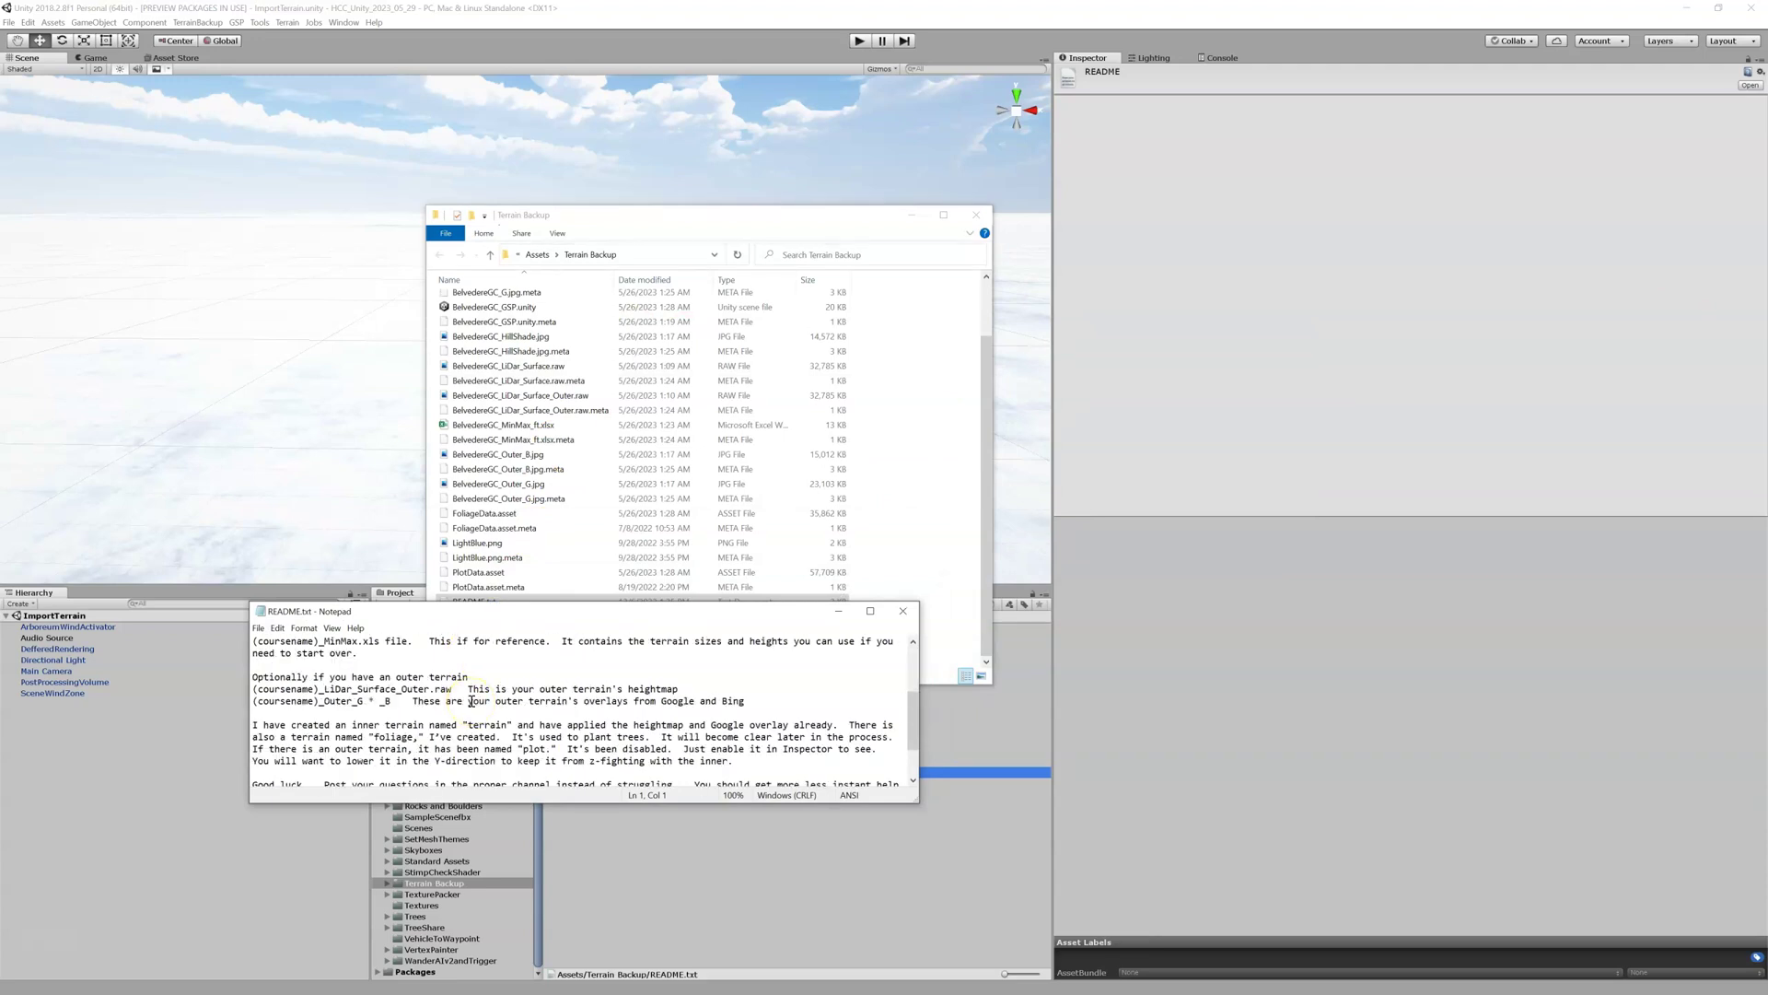
{"action": "scroll", "coordinate": [471, 702], "scroll_direction": "up", "scroll_amount": 5}
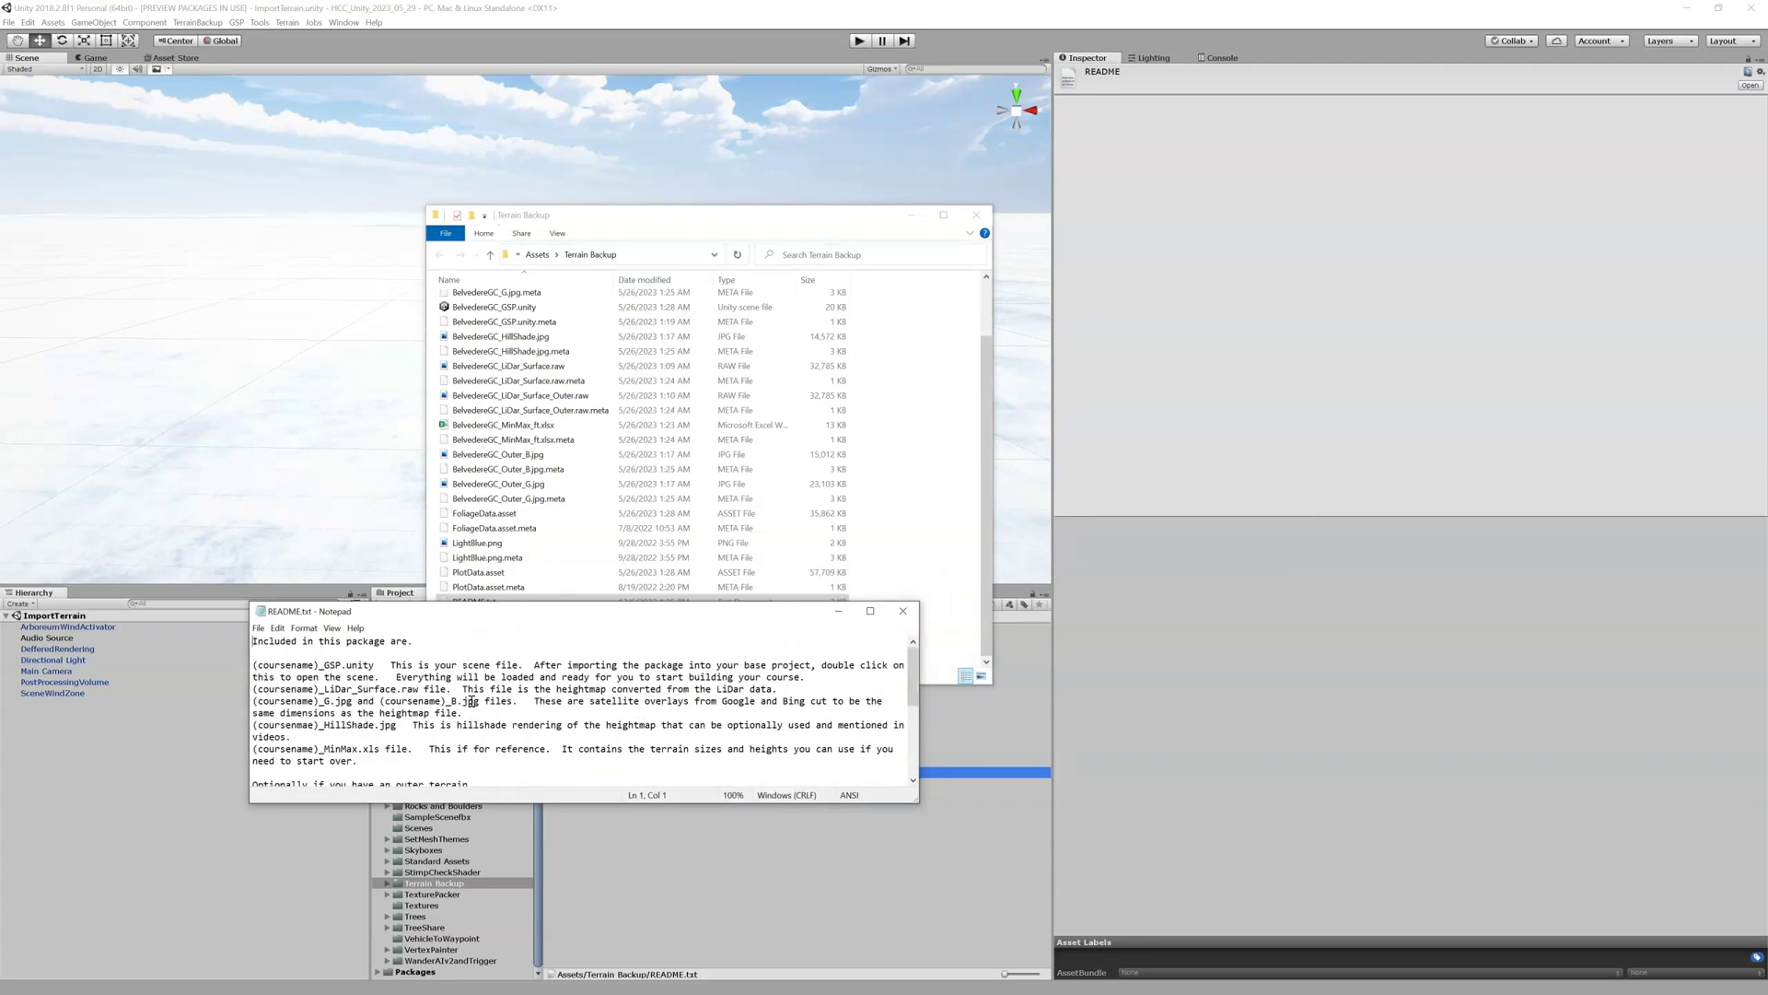
{"action": "scroll", "coordinate": [472, 702], "scroll_direction": "down", "scroll_amount": 5}
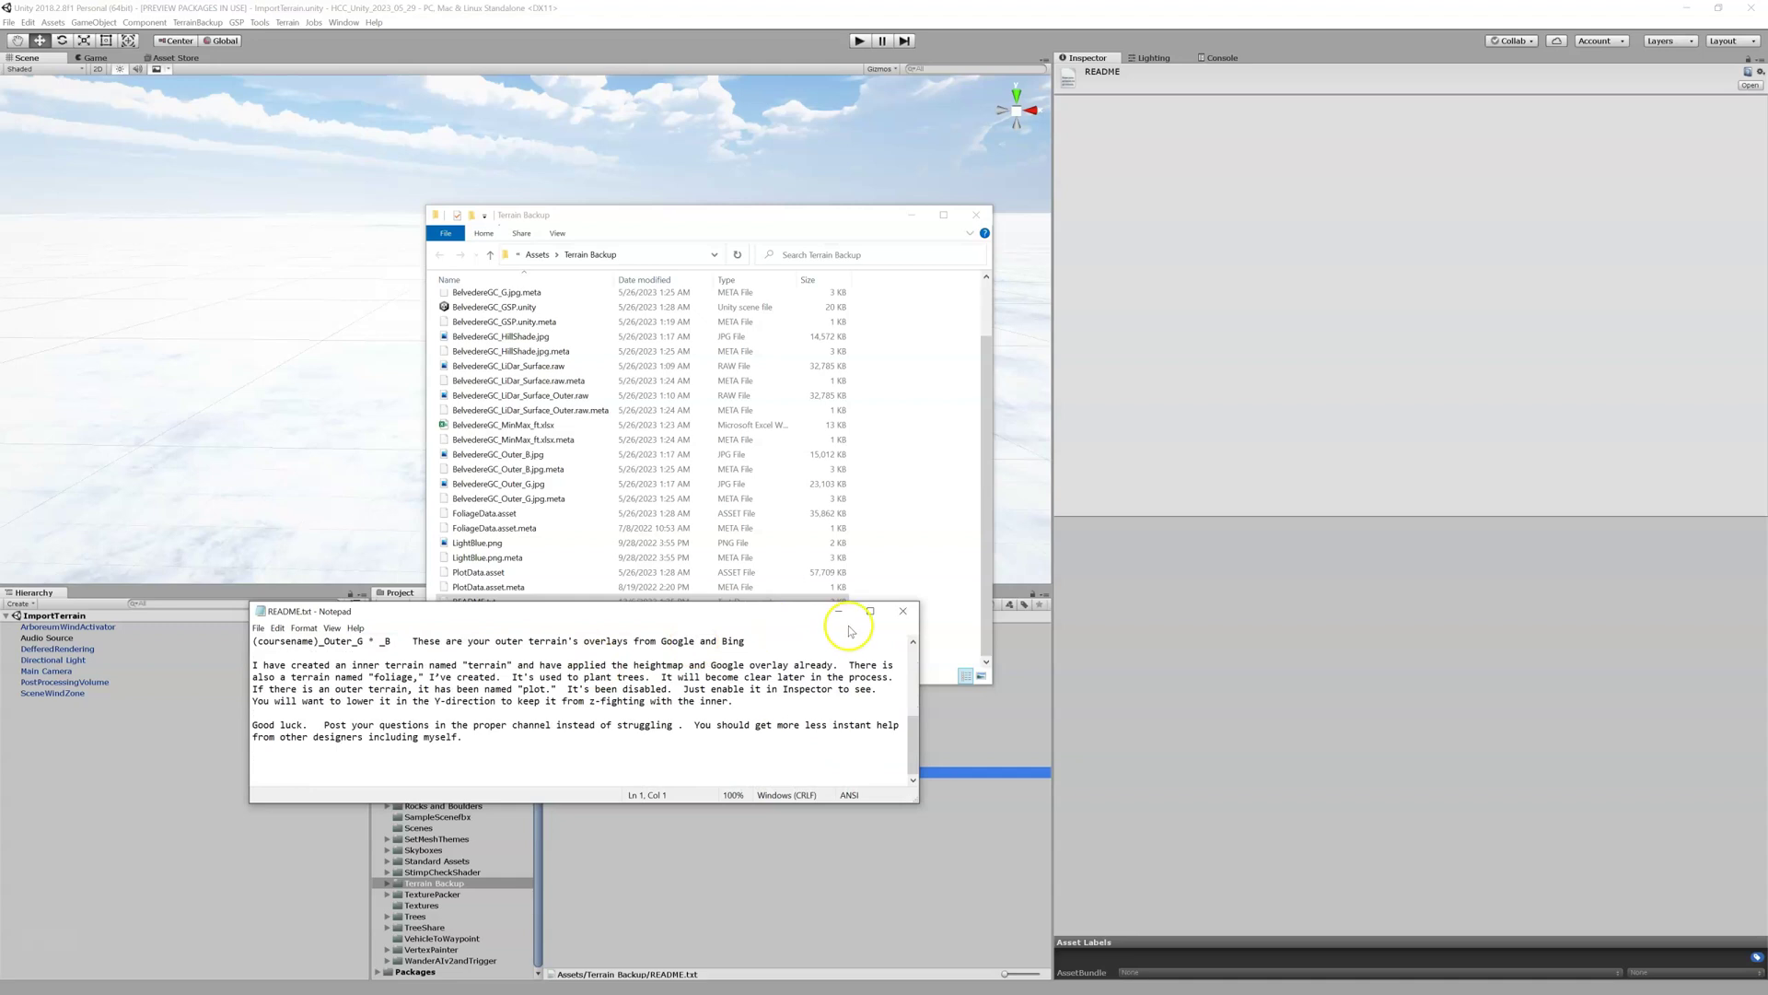
{"action": "left_click", "coordinate": [900, 613]}
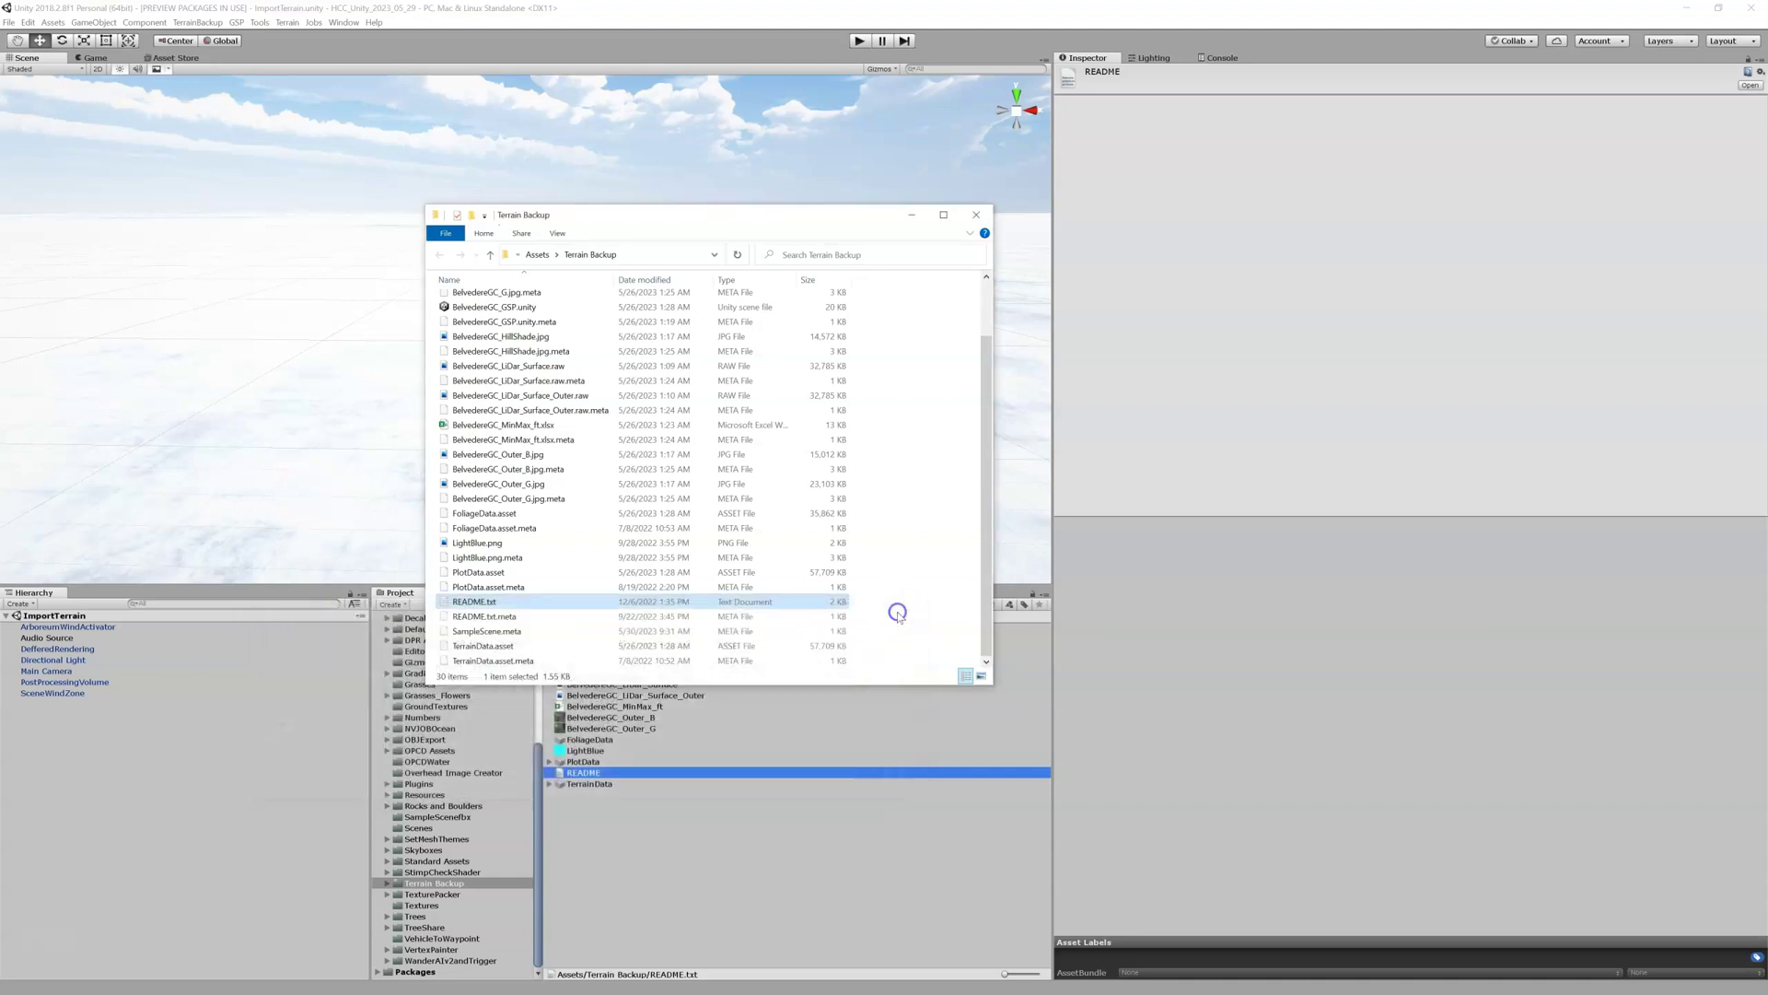
{"action": "left_click", "coordinate": [976, 214]}
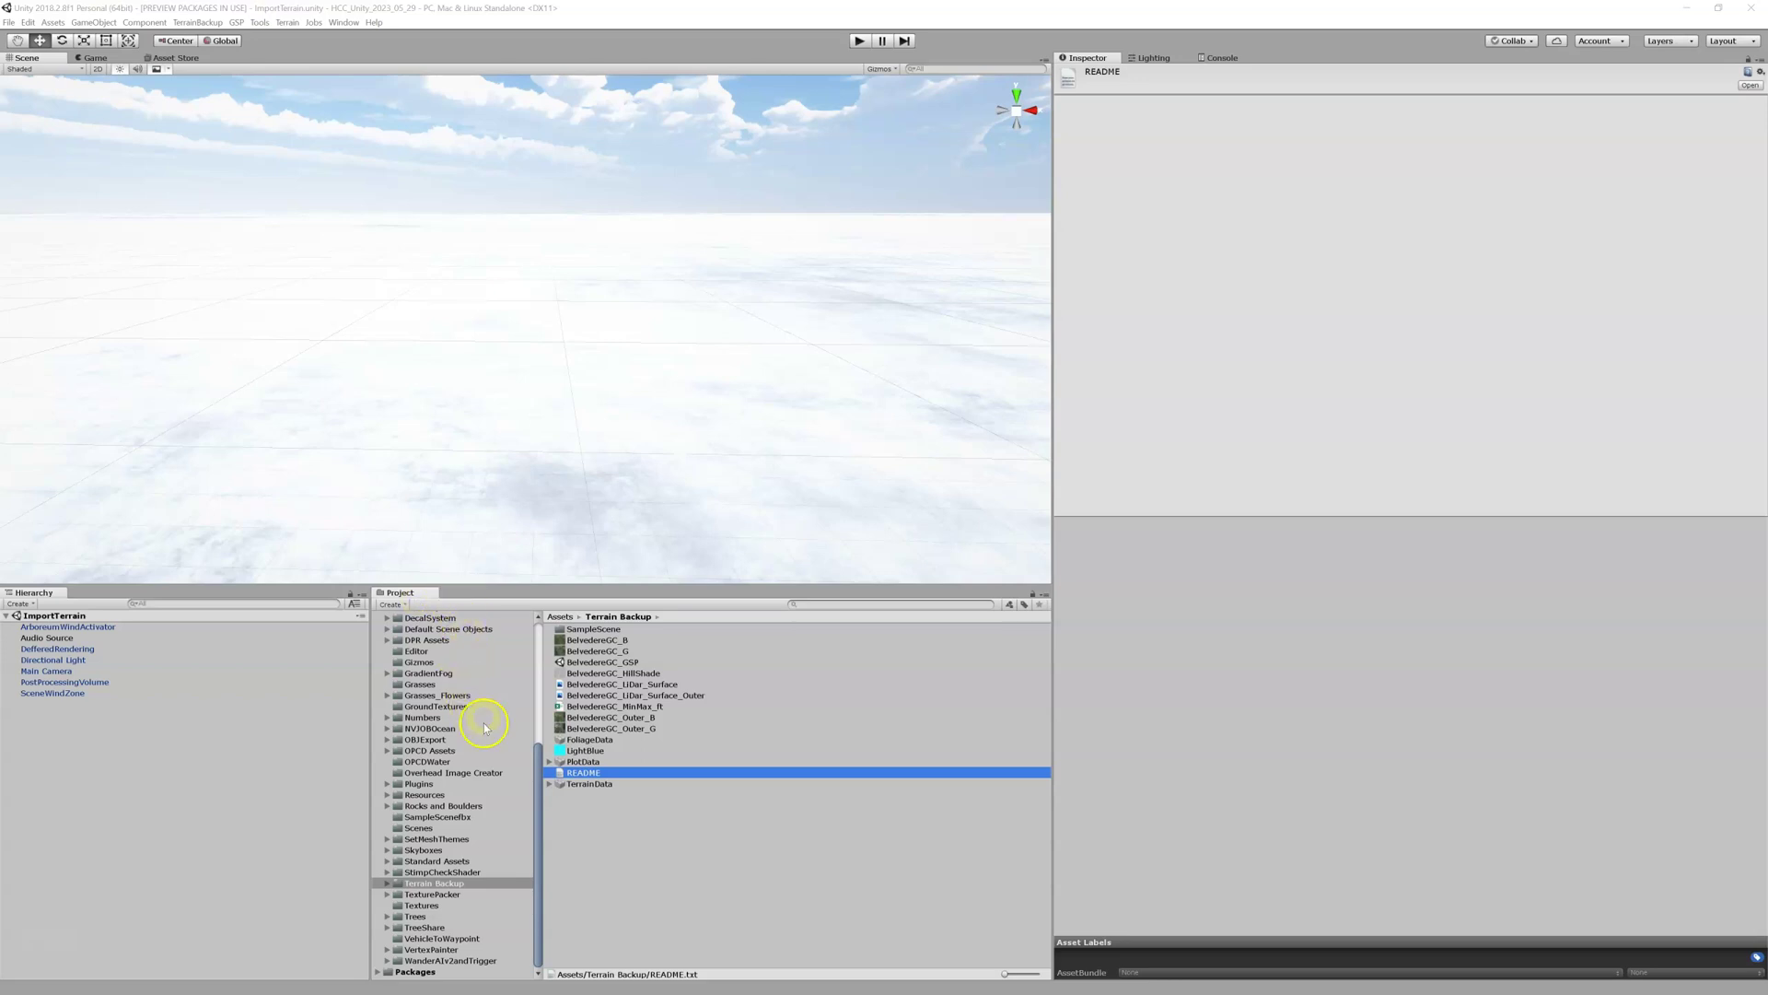
- Add the TerrainData asset to the ImportTerrain scene as a terrain and look over its surface
{"action": "left_click", "coordinate": [601, 785]}
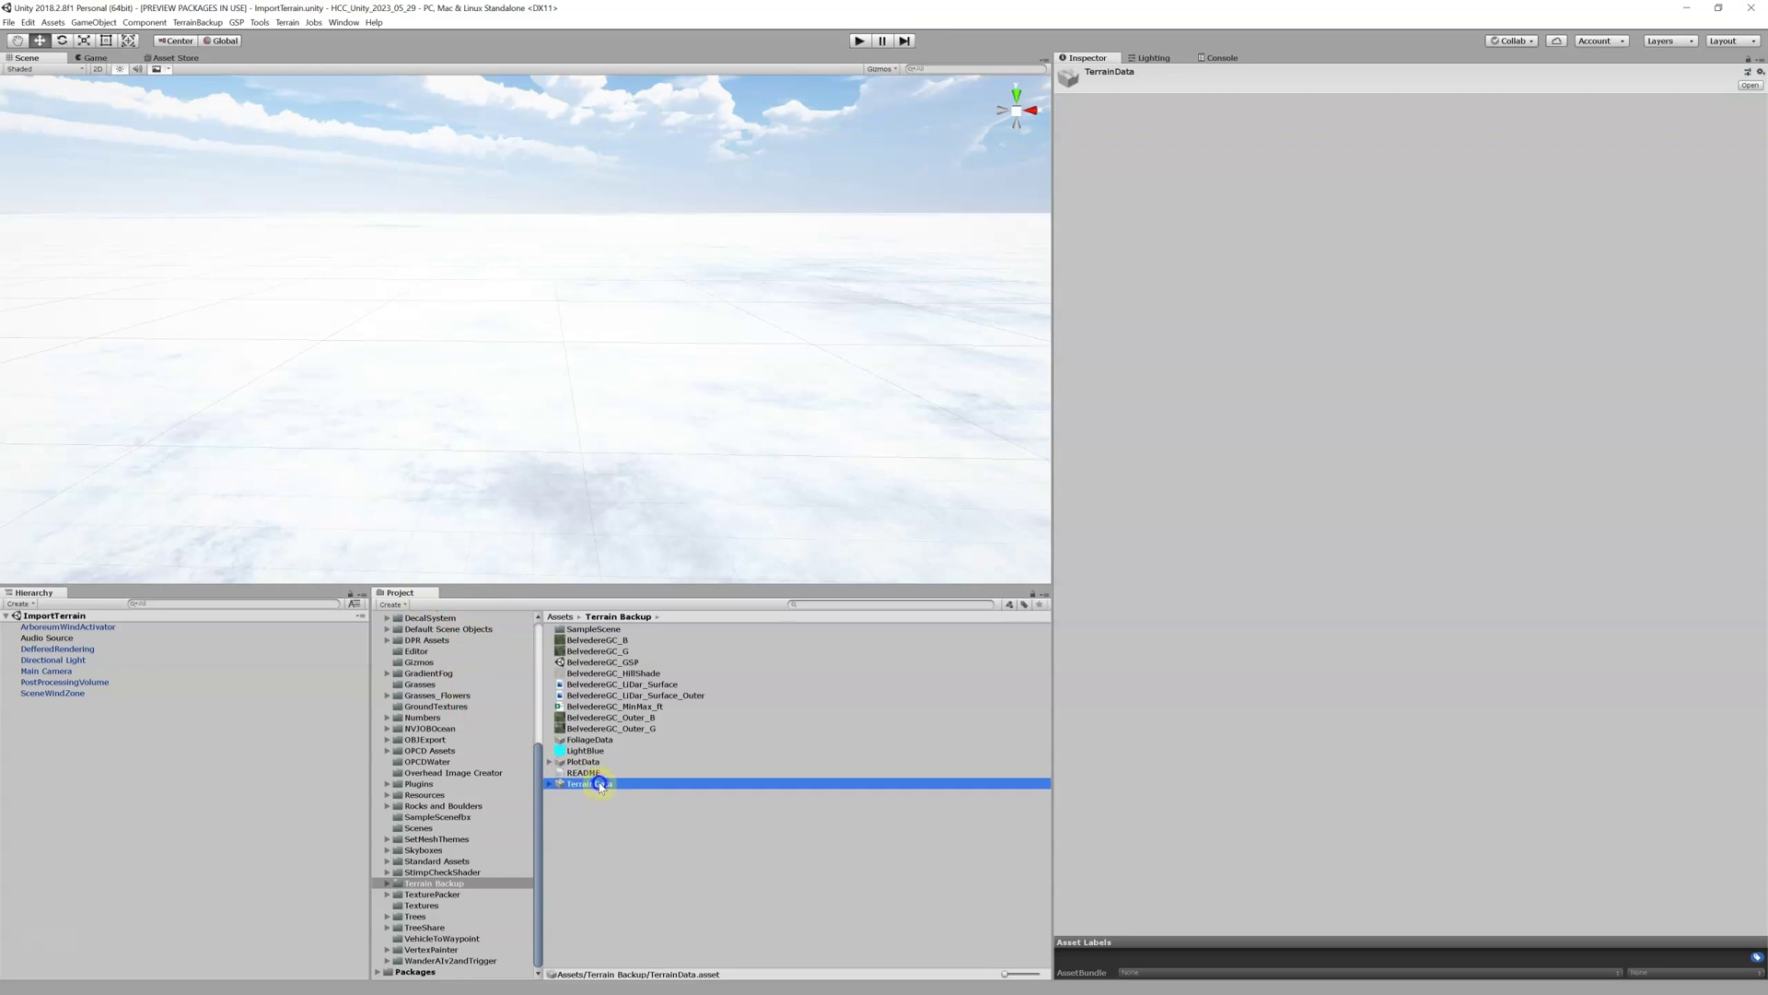
{"action": "left_click_drag", "start_coordinate": [601, 785], "coordinate": [57, 743]}
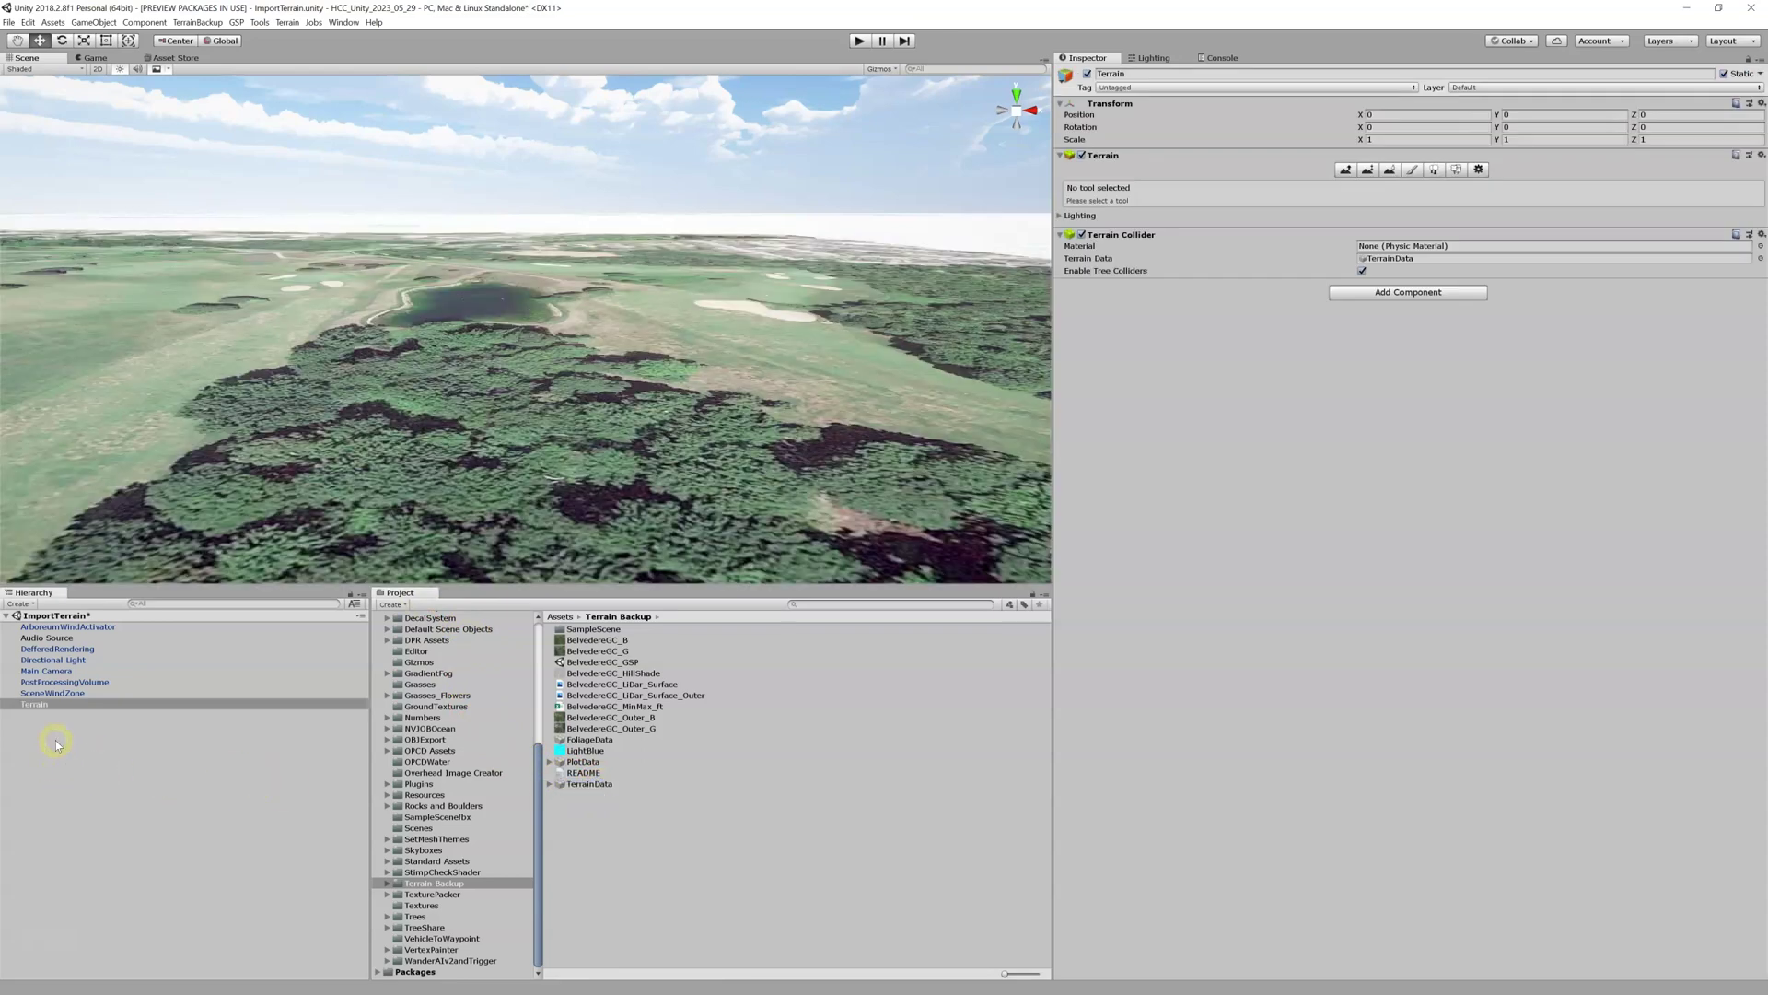
{"action": "right_click_drag", "start_coordinate": [489, 296], "coordinate": [818, 303]}
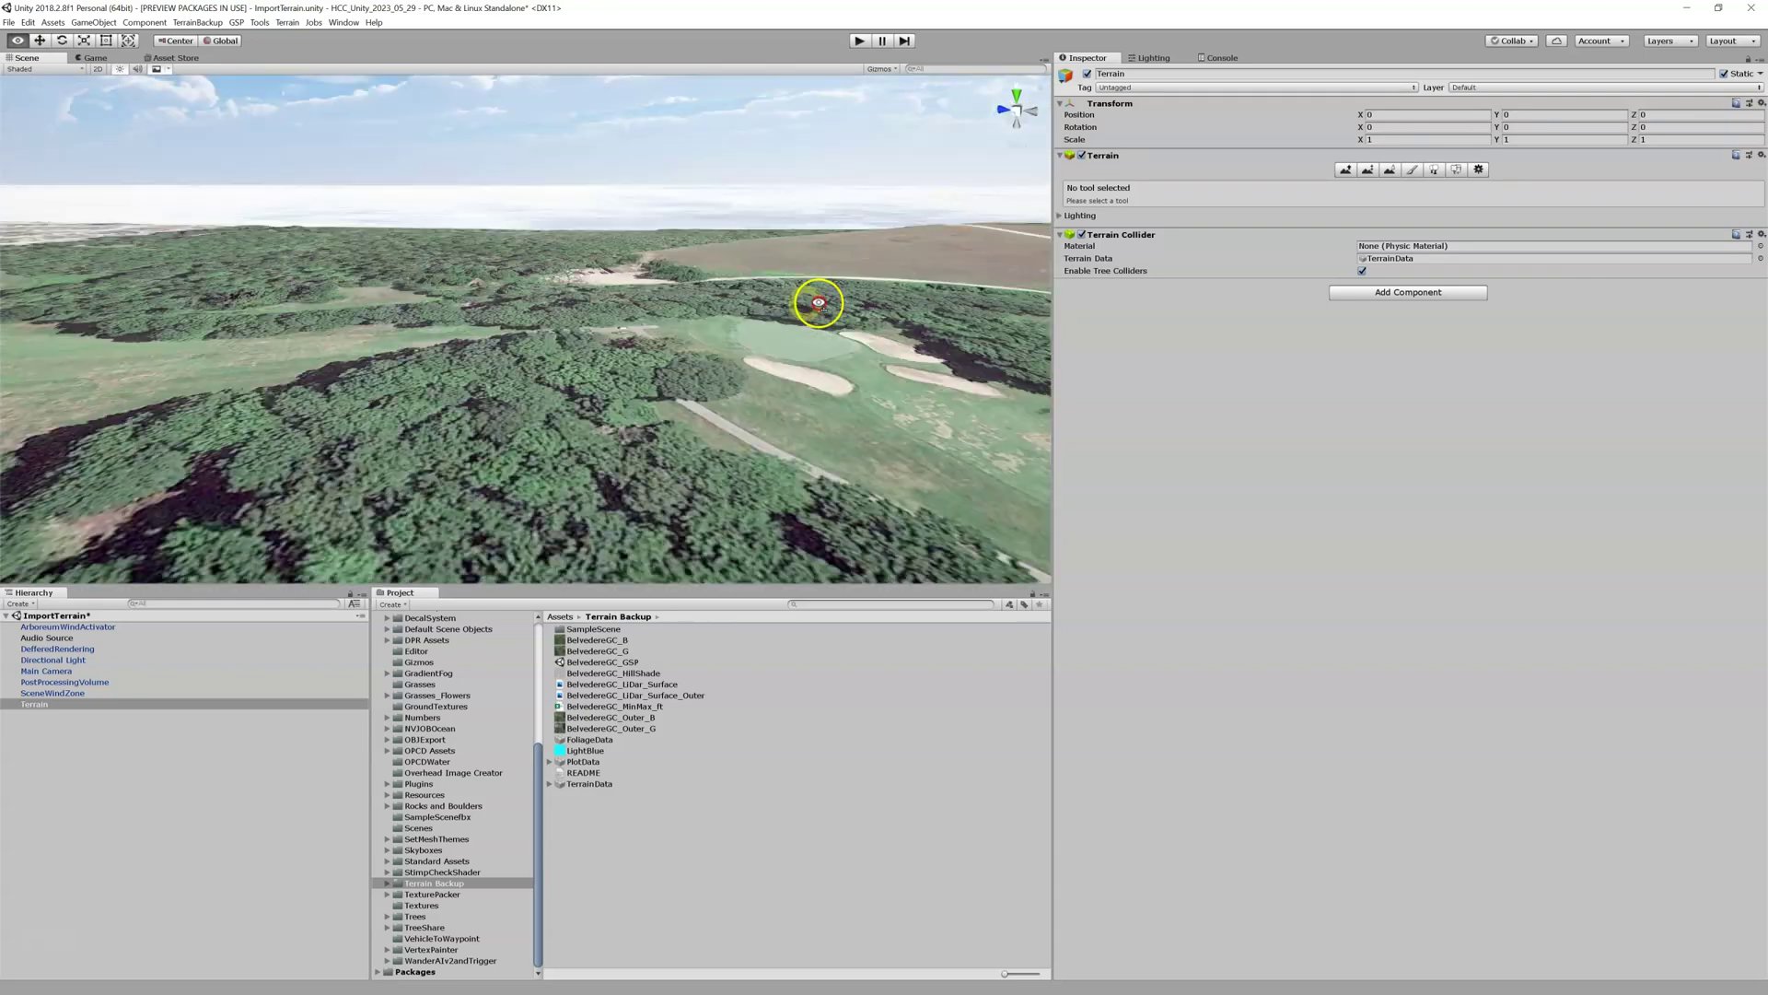
{"action": "right_click_drag", "start_coordinate": [166, 278], "coordinate": [137, 291]}
{"action": "right_click_drag", "start_coordinate": [558, 314], "coordinate": [408, 293]}
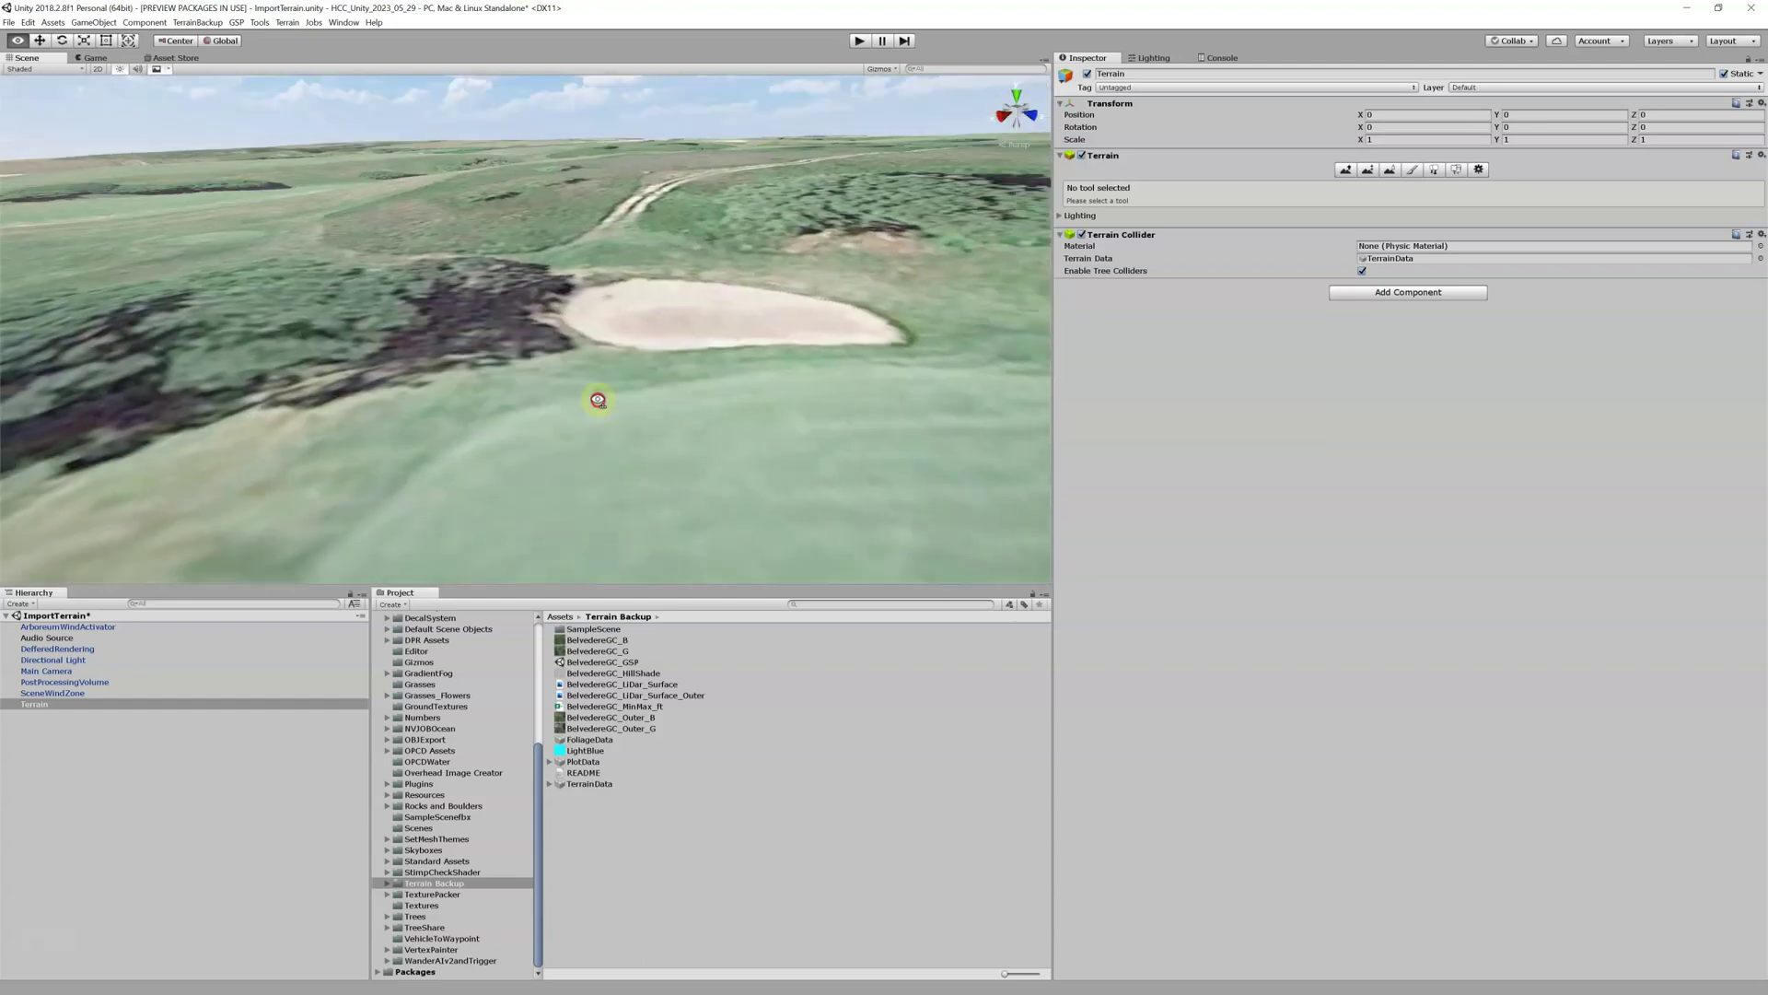
{"action": "right_click_drag", "start_coordinate": [602, 395], "coordinate": [523, 343]}
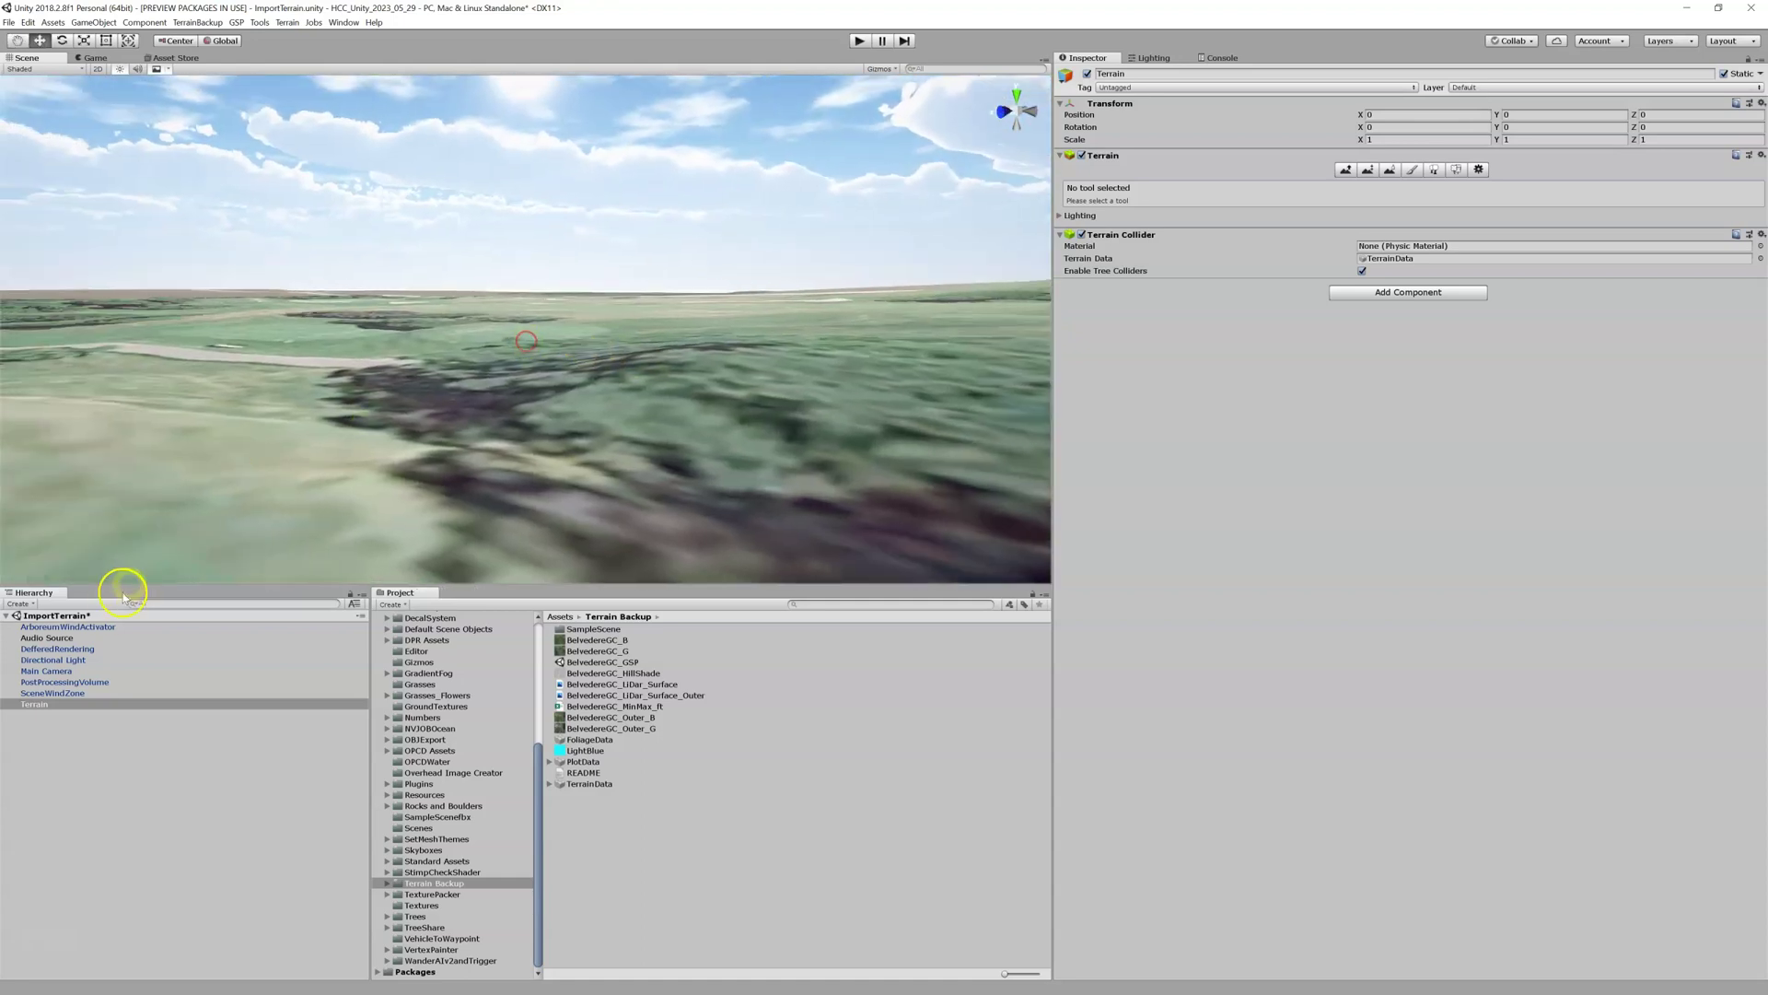
- Rename the terrain made from TerrainData as Terrain(Inner)
{"action": "left_click", "coordinate": [44, 705]}
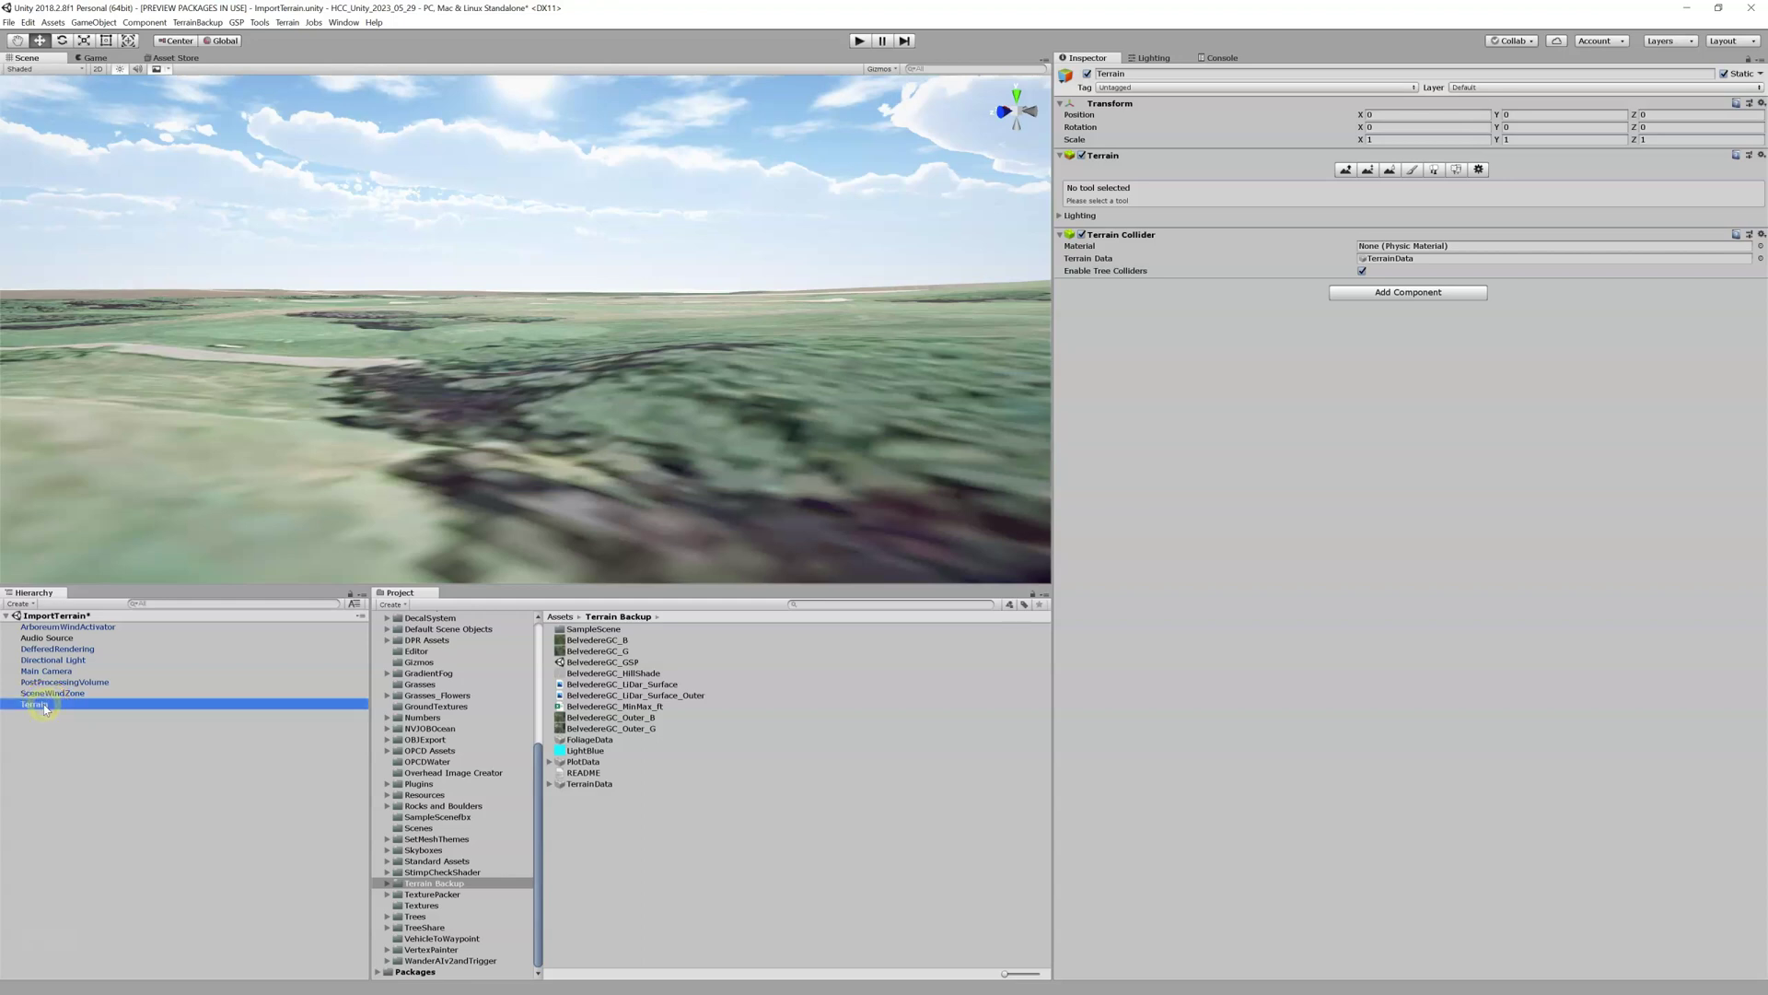
{"action": "left_click", "coordinate": [44, 705]}
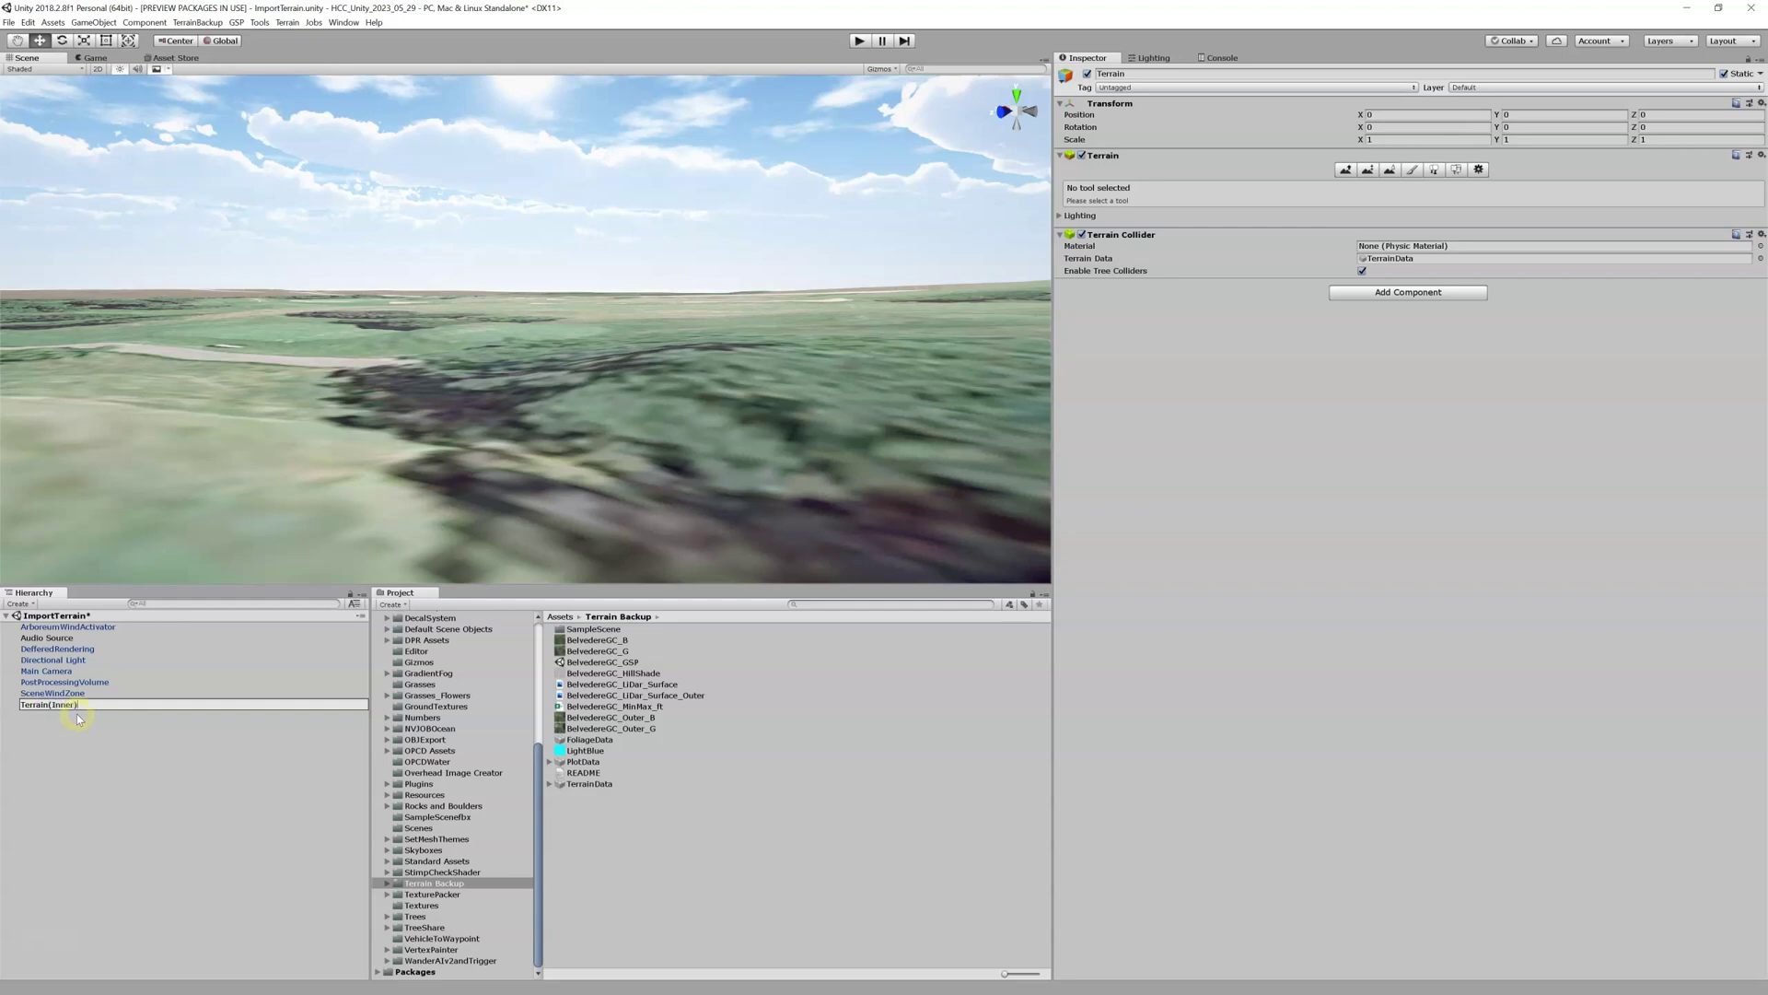
{"action": "key", "text": "Return"}
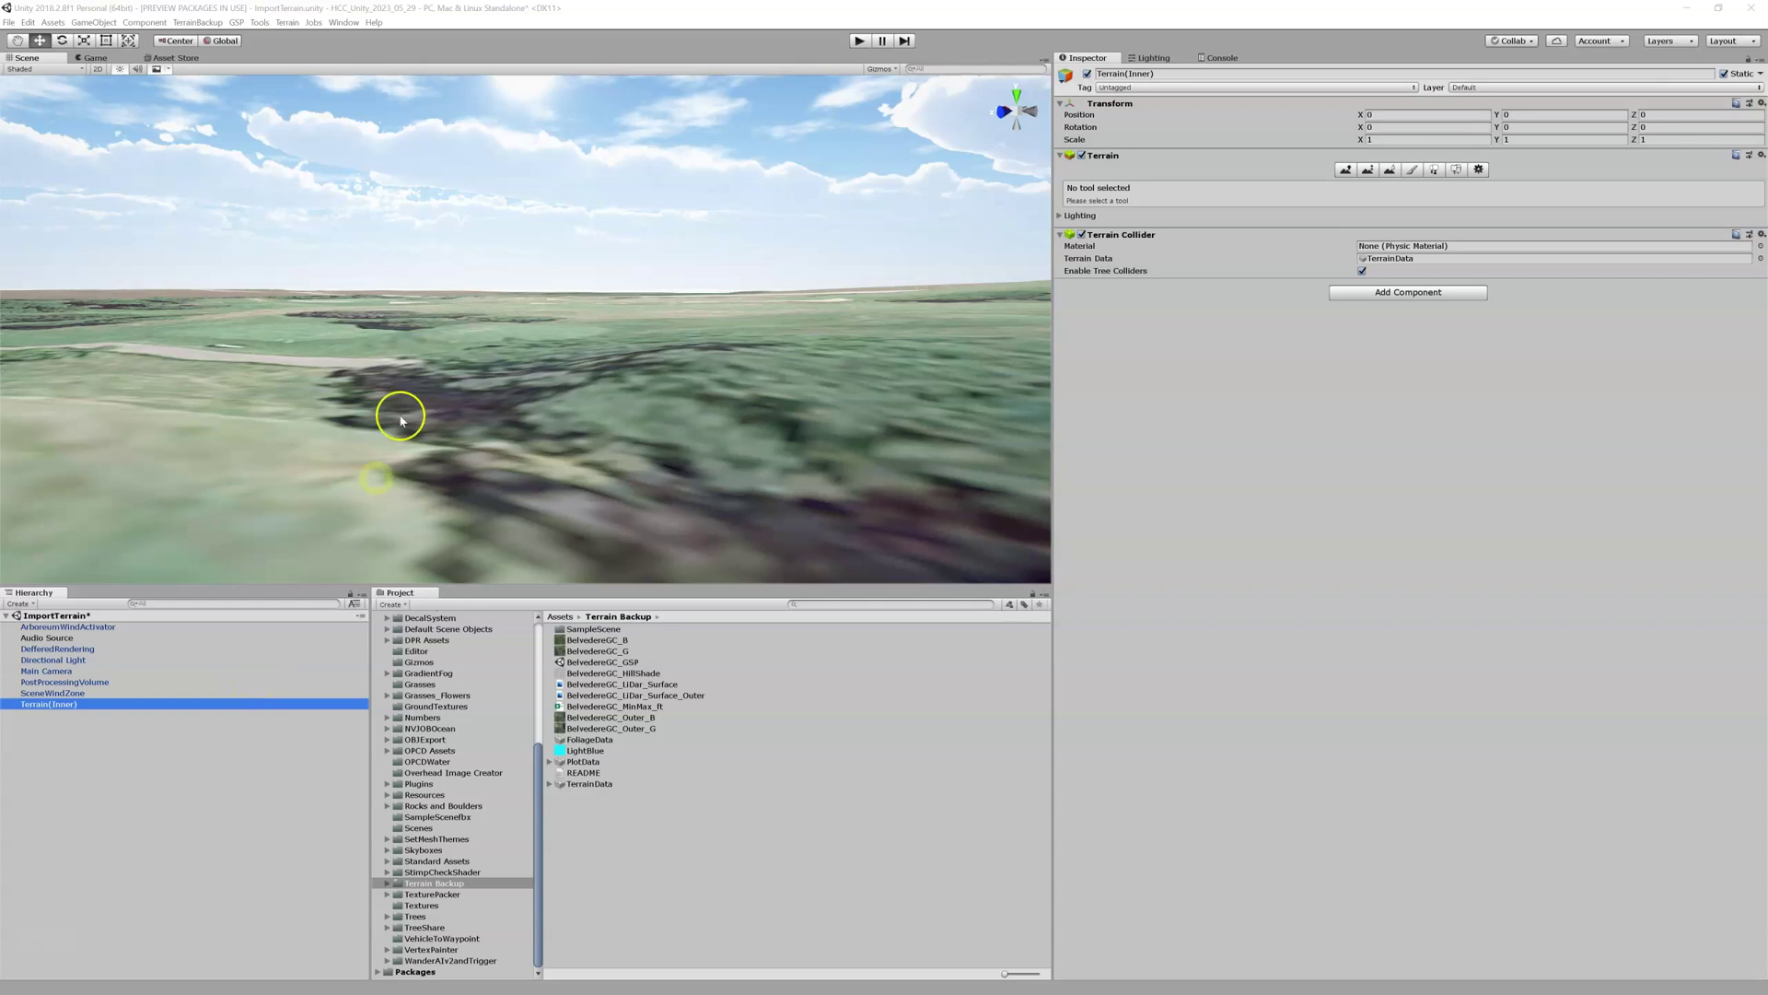
- Add the PlotData asset to the scene as a second terrain and toggle its visibility off and on
{"action": "right_click_drag", "start_coordinate": [368, 328], "coordinate": [1578, 478]}
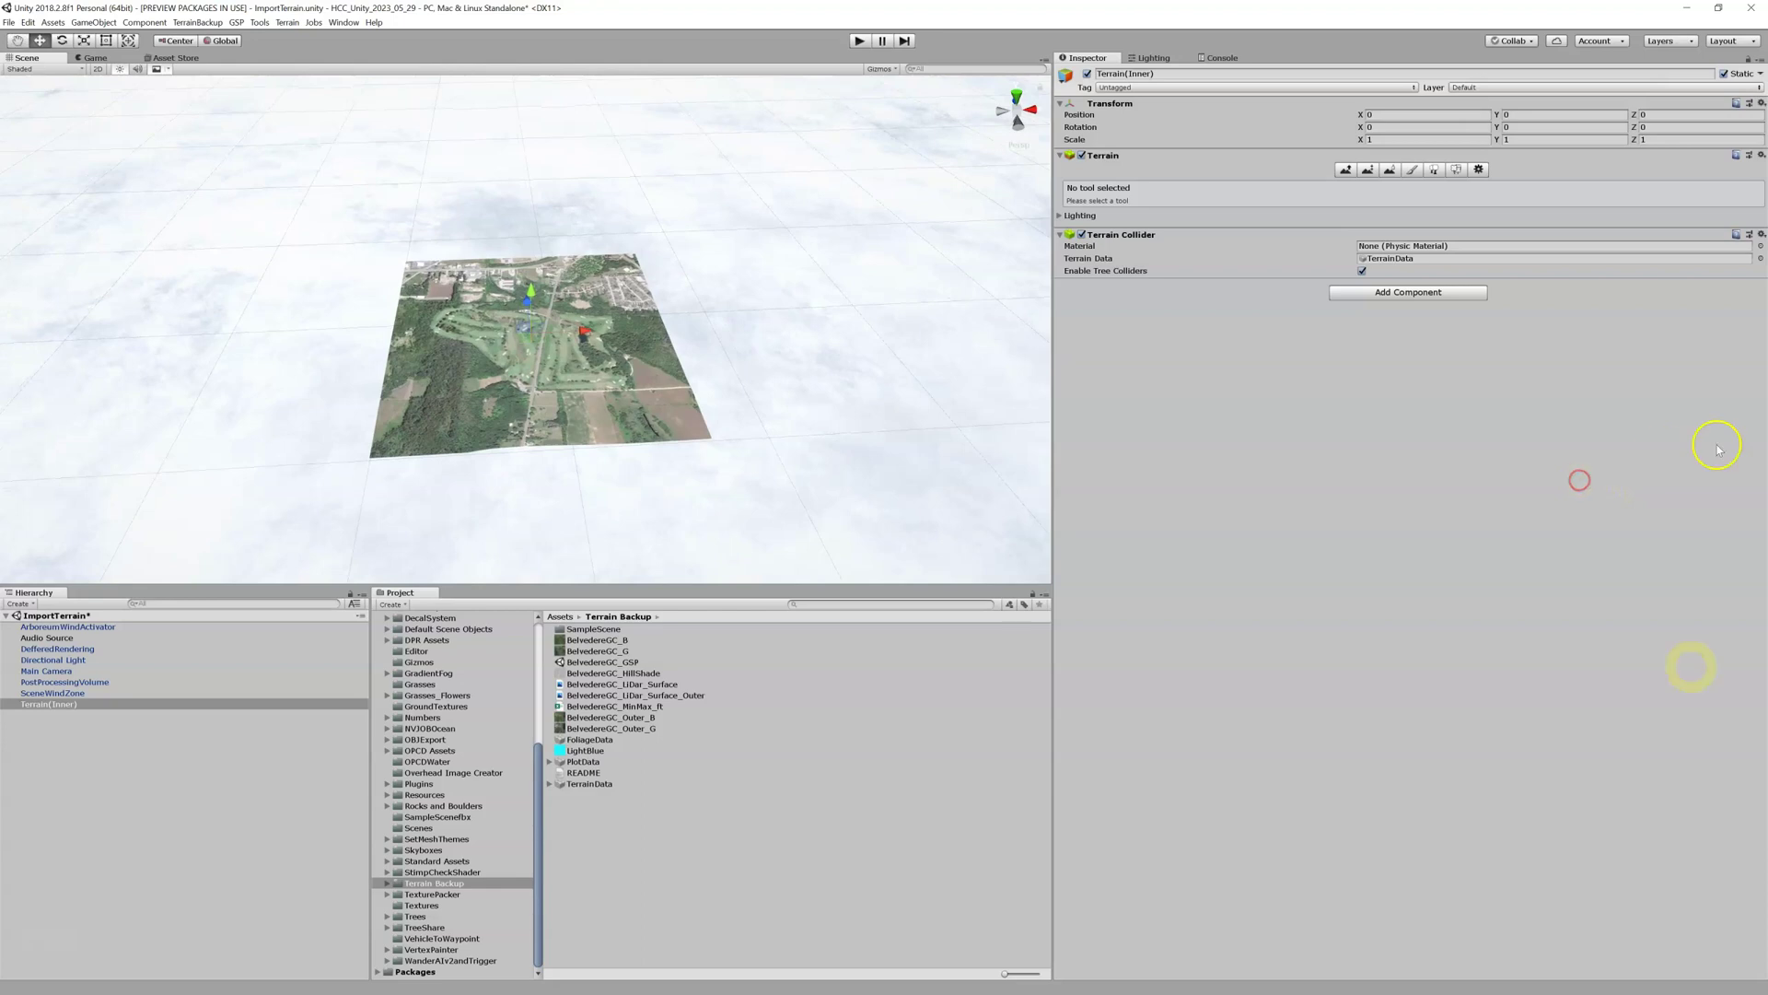
{"action": "left_click", "coordinate": [576, 763]}
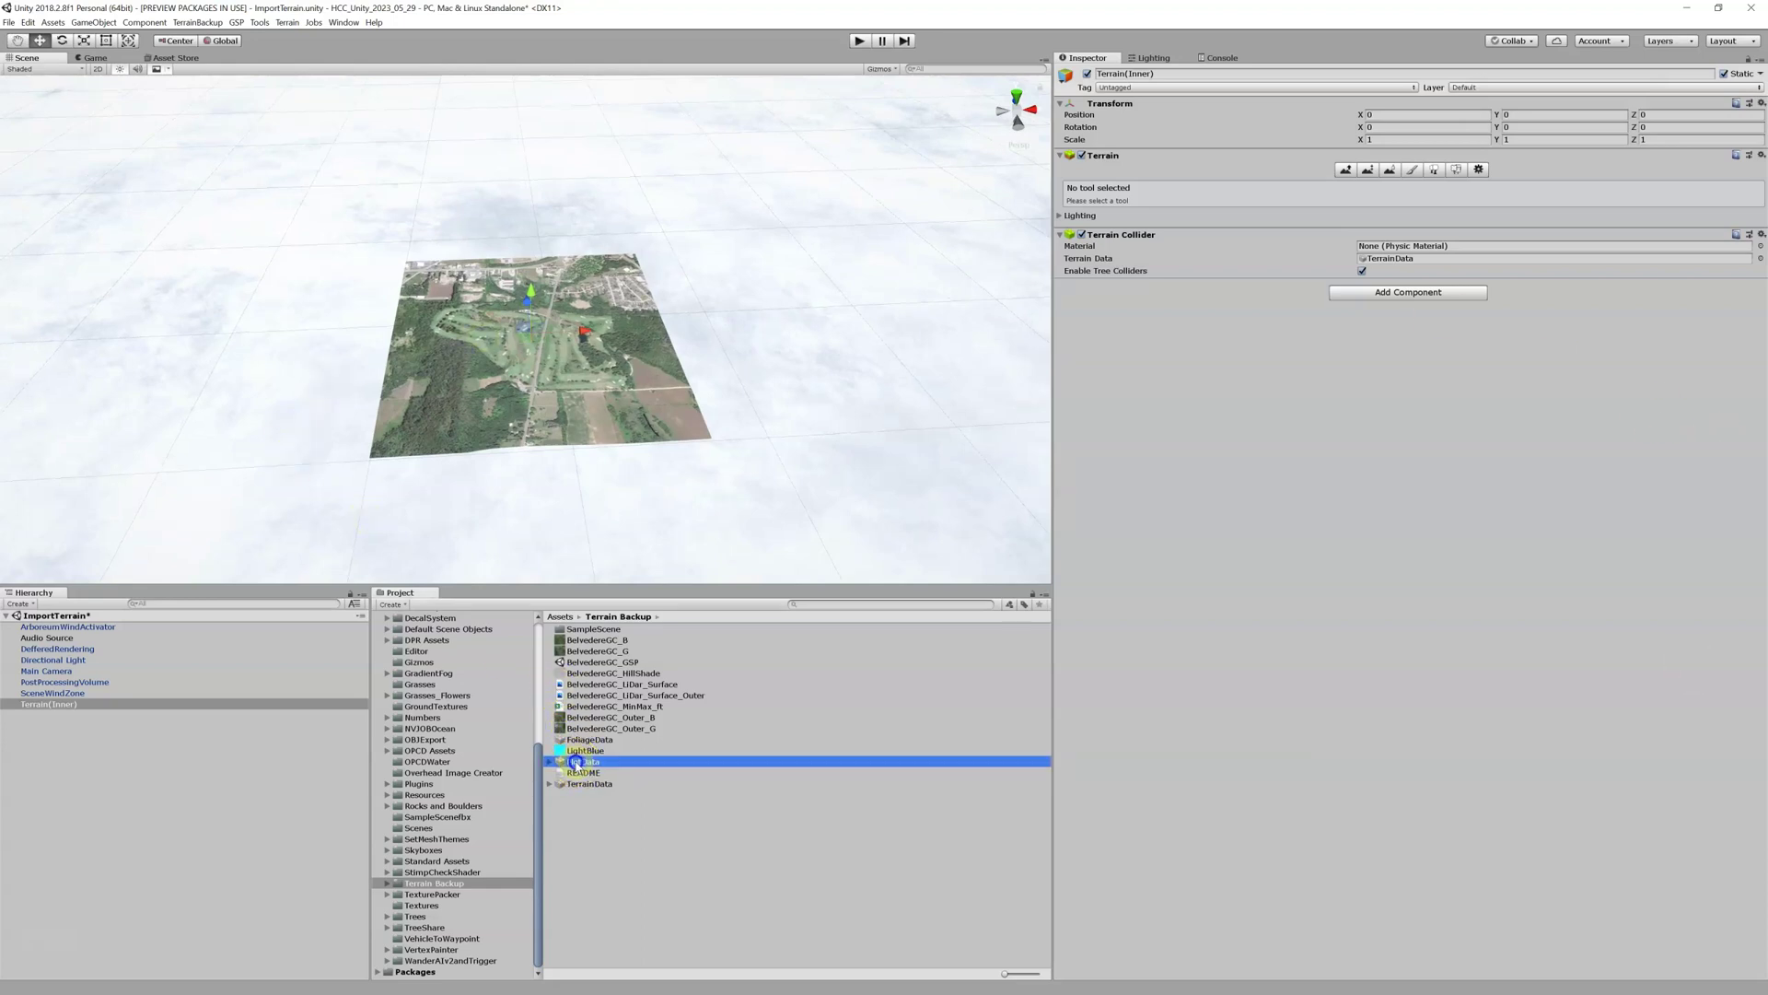
{"action": "left_click_drag", "start_coordinate": [576, 762], "coordinate": [185, 753]}
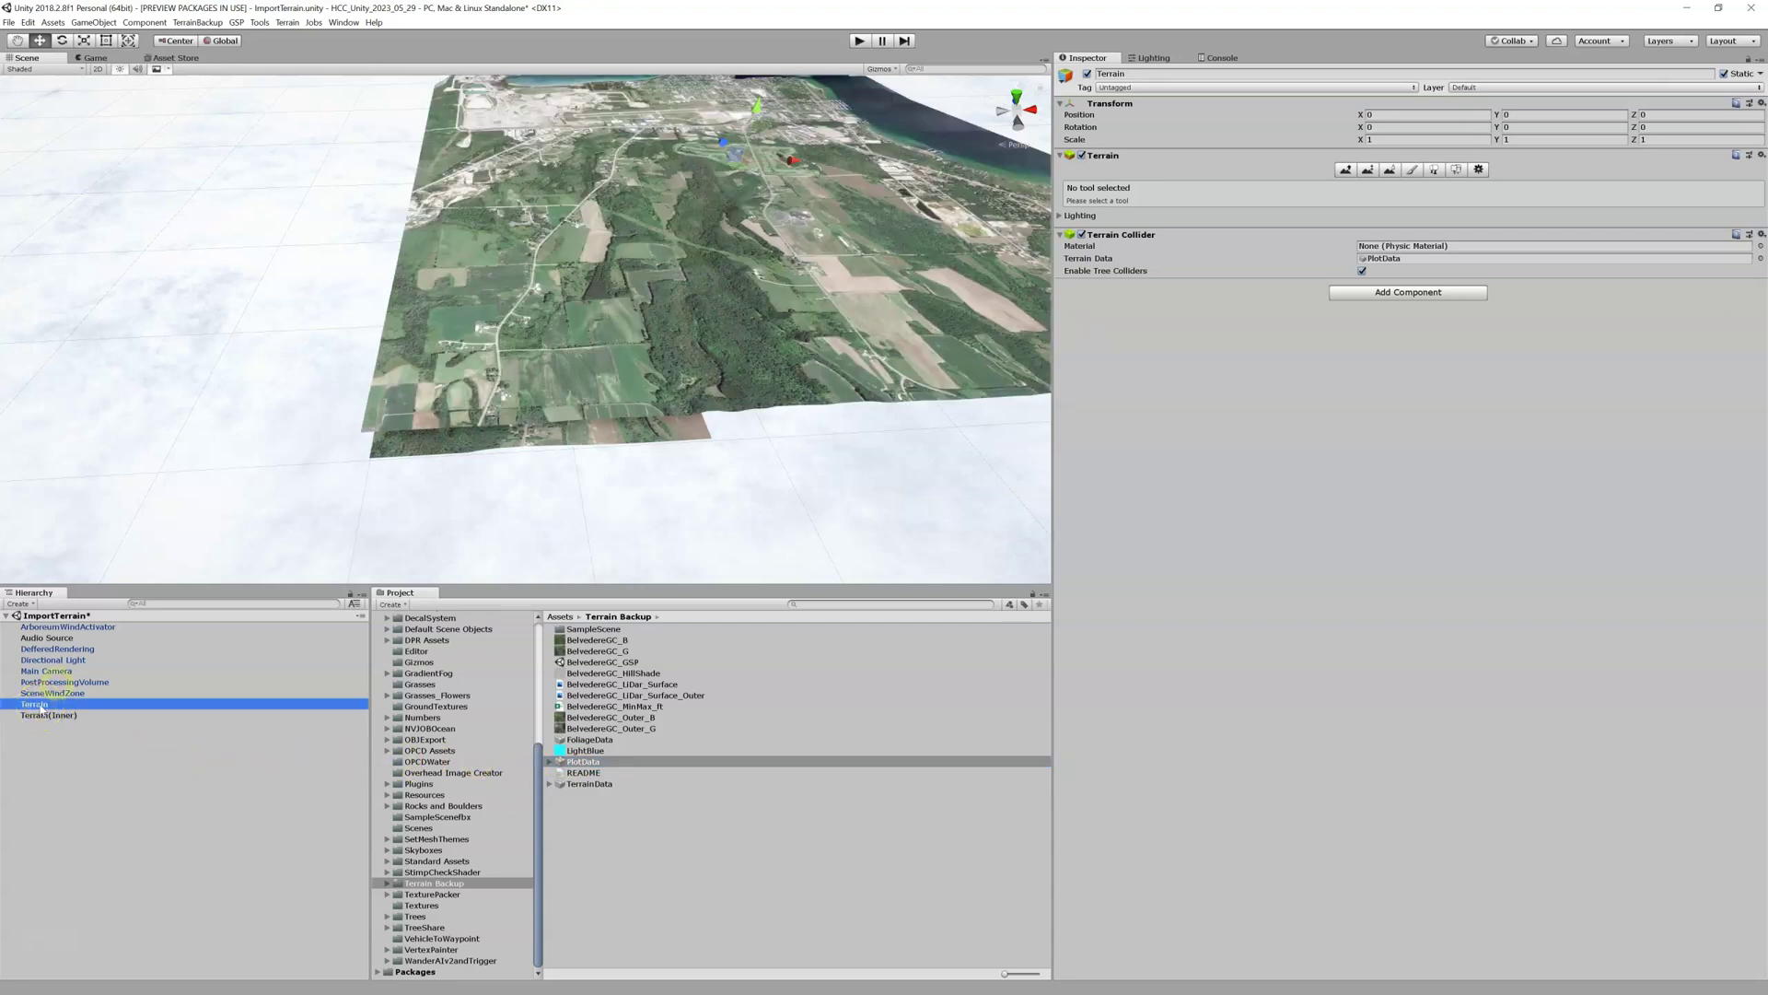
{"action": "right_click_drag", "start_coordinate": [473, 342], "coordinate": [514, 295]}
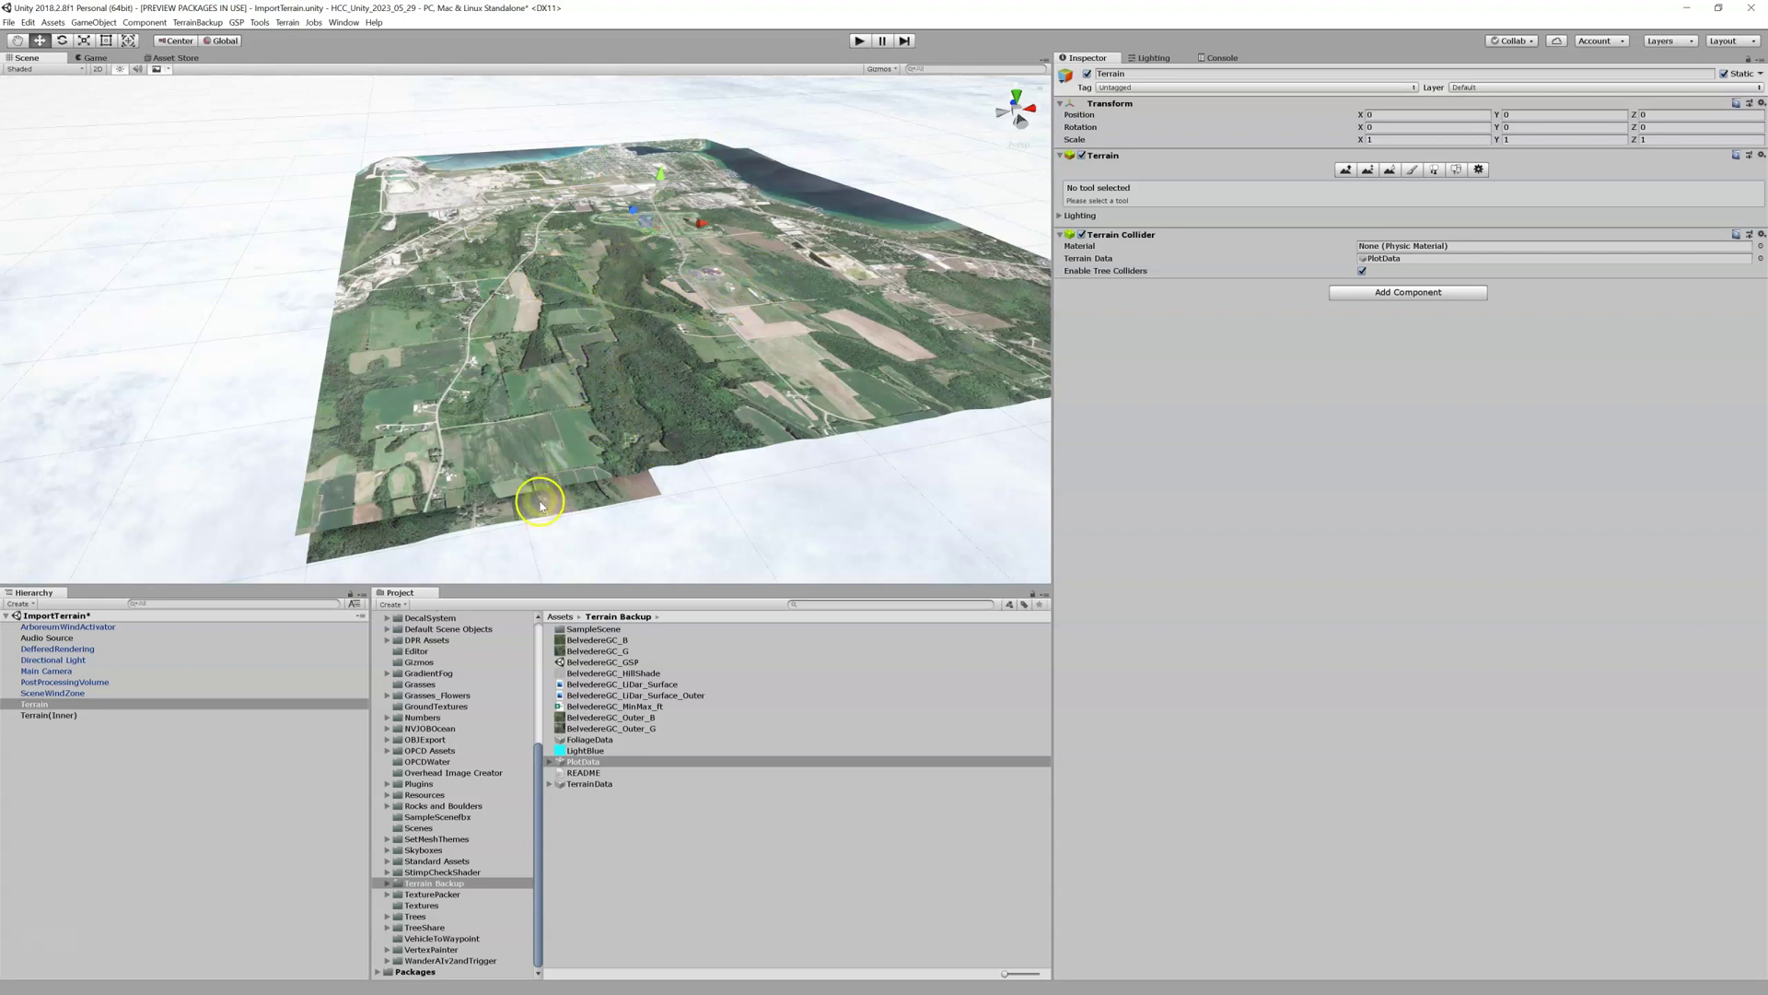
{"action": "left_click", "coordinate": [1087, 73]}
{"action": "left_click", "coordinate": [1088, 74]}
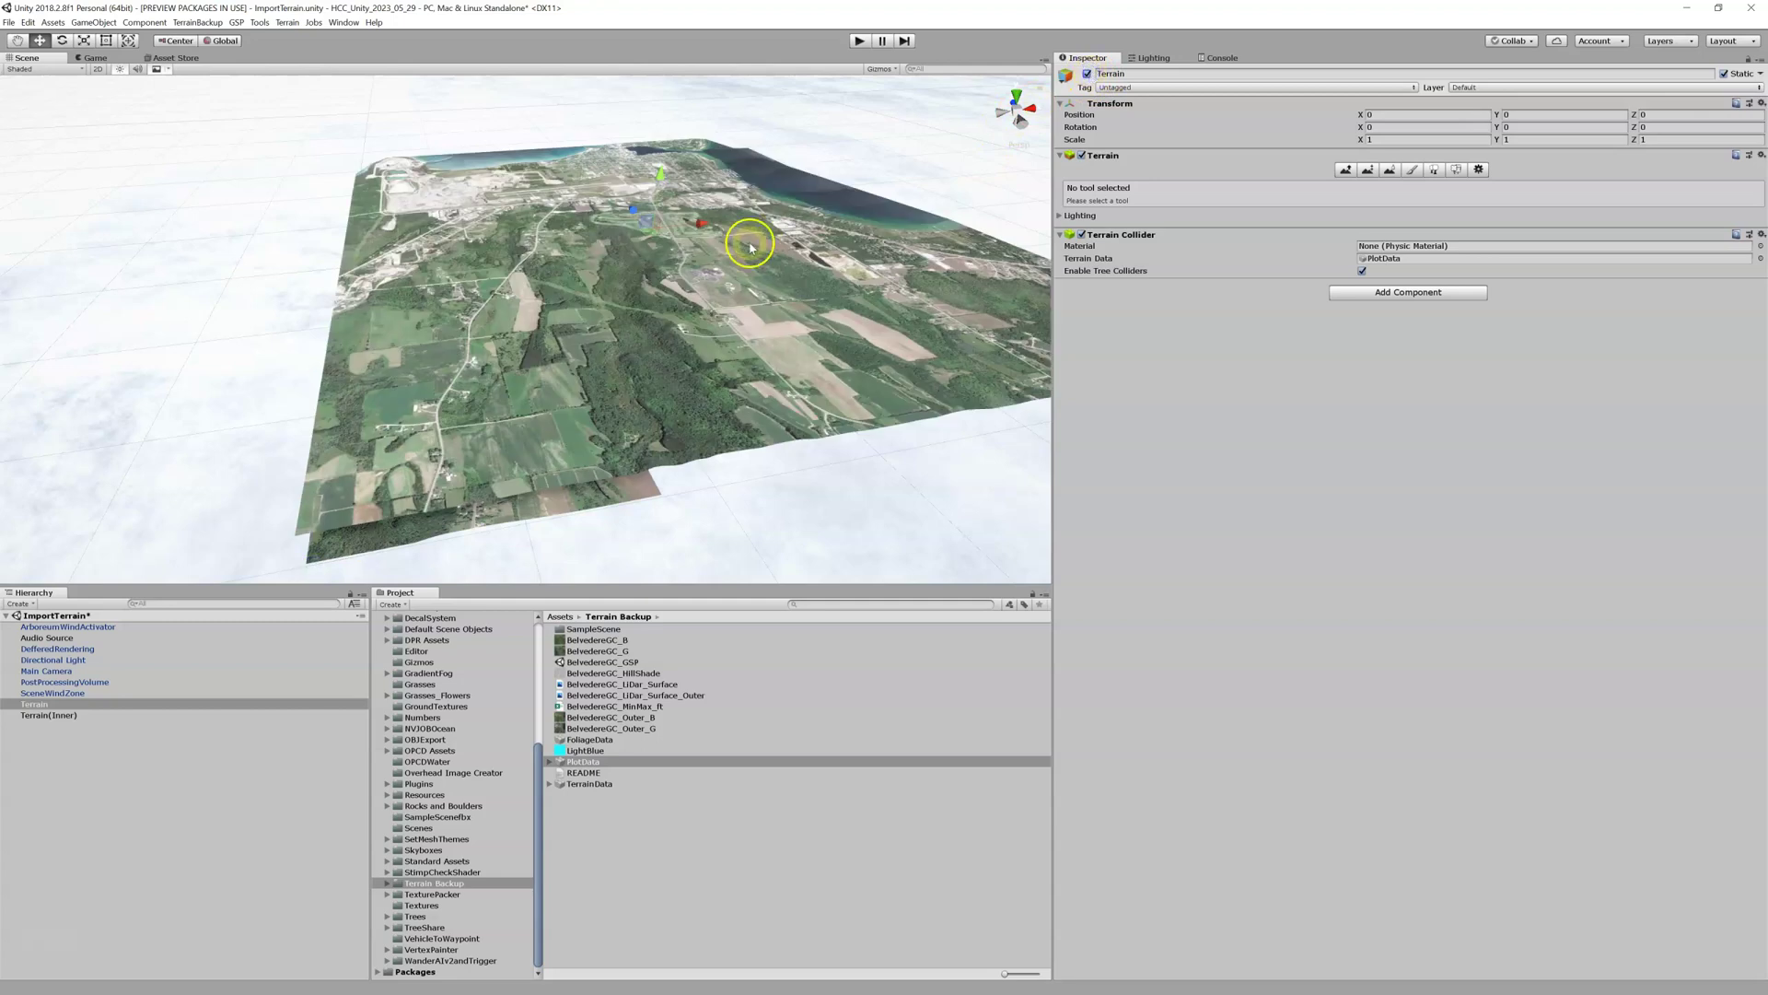
- Rename the terrain made from PlotData as Outer Plot
{"action": "left_click", "coordinate": [29, 705]}
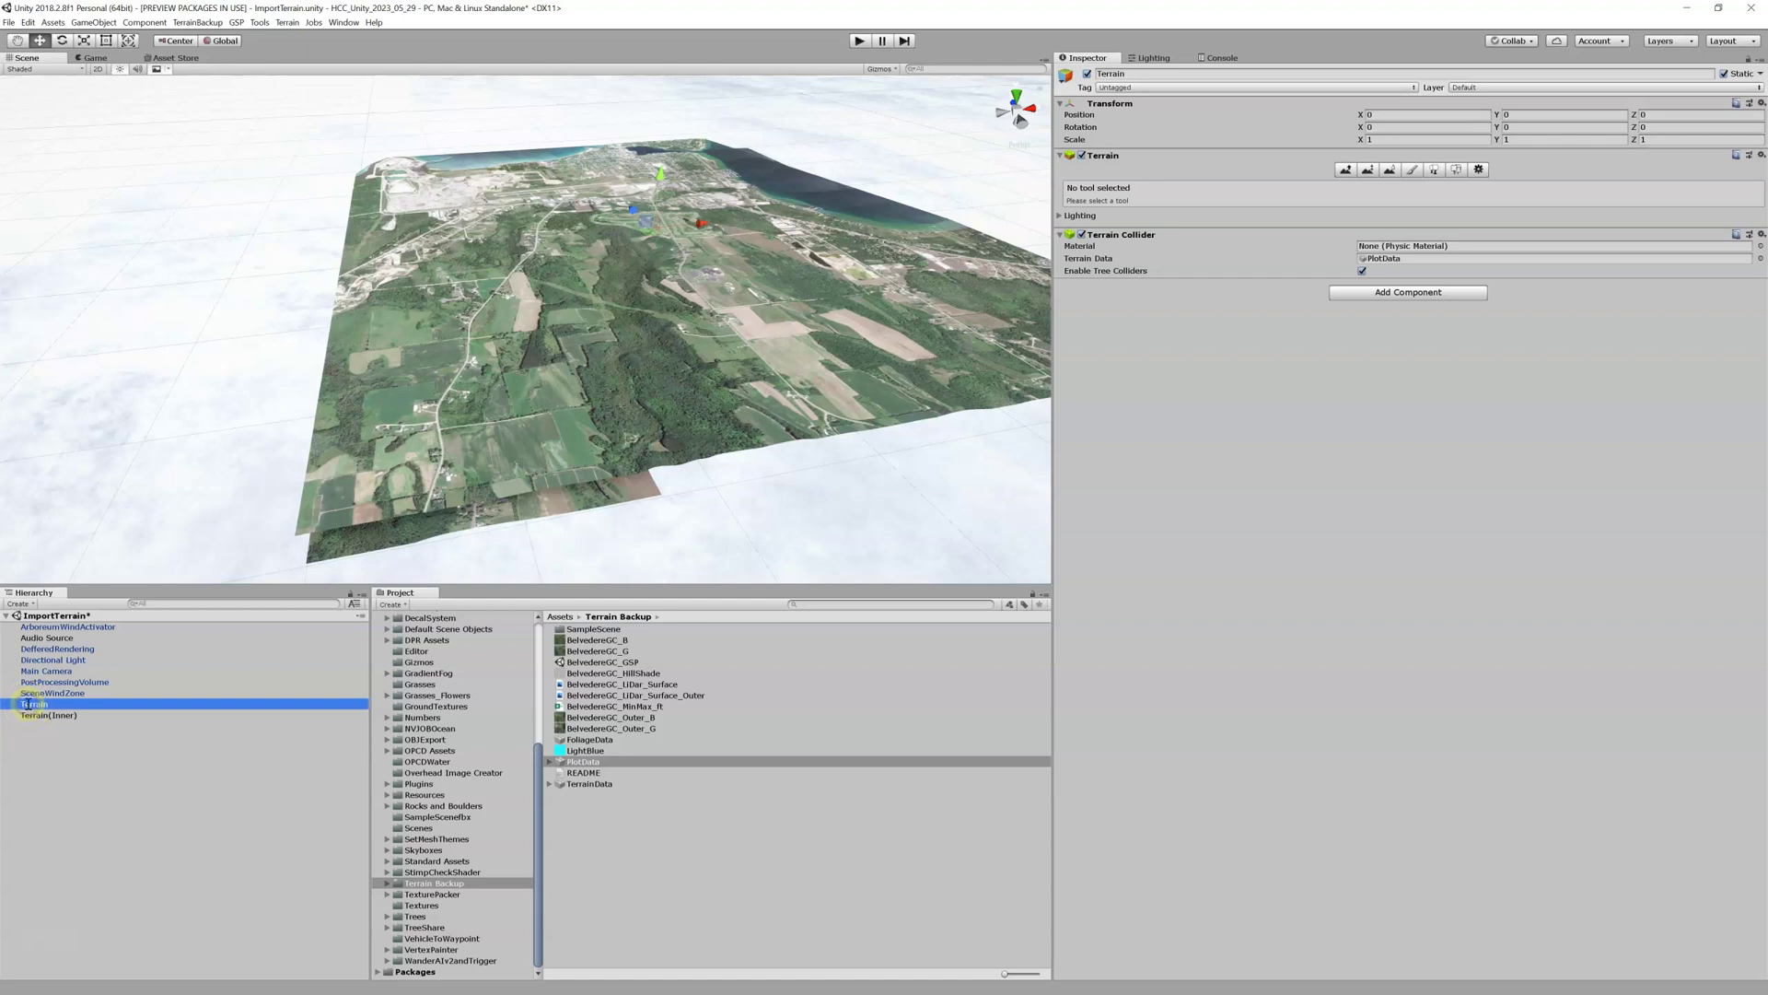
{"action": "left_click", "coordinate": [37, 728]}
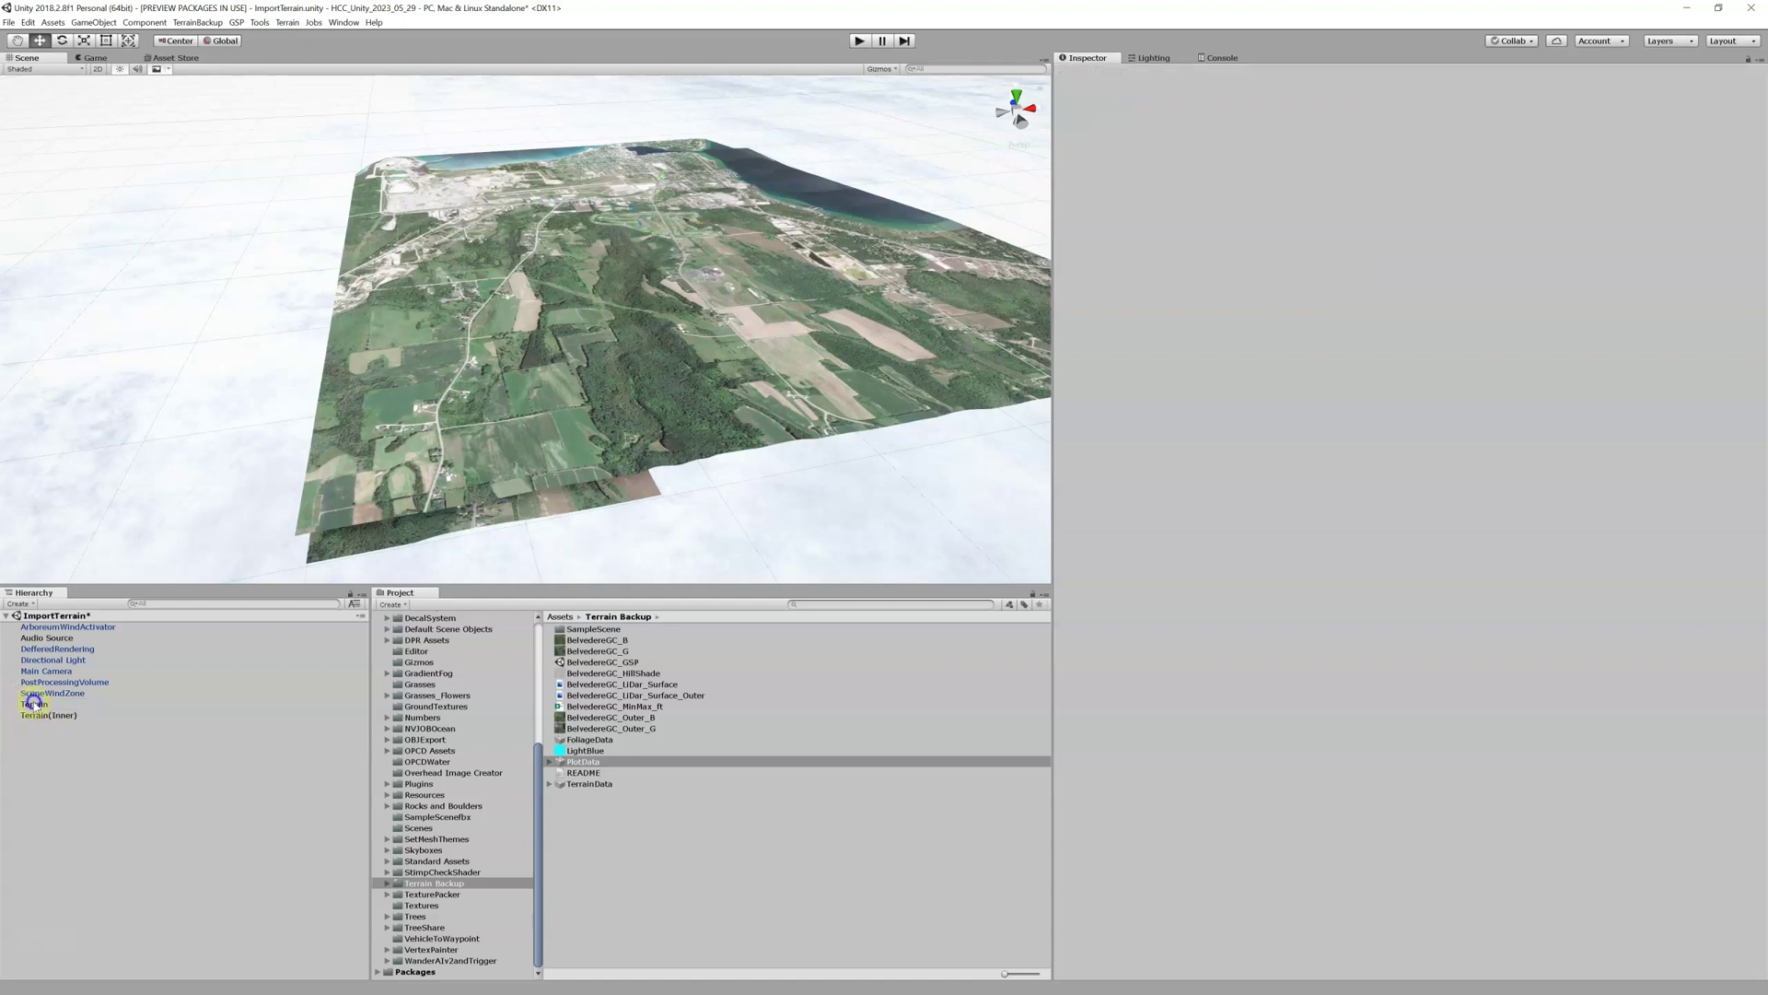
{"action": "left_click", "coordinate": [33, 704]}
{"action": "right_click", "coordinate": [34, 704]}
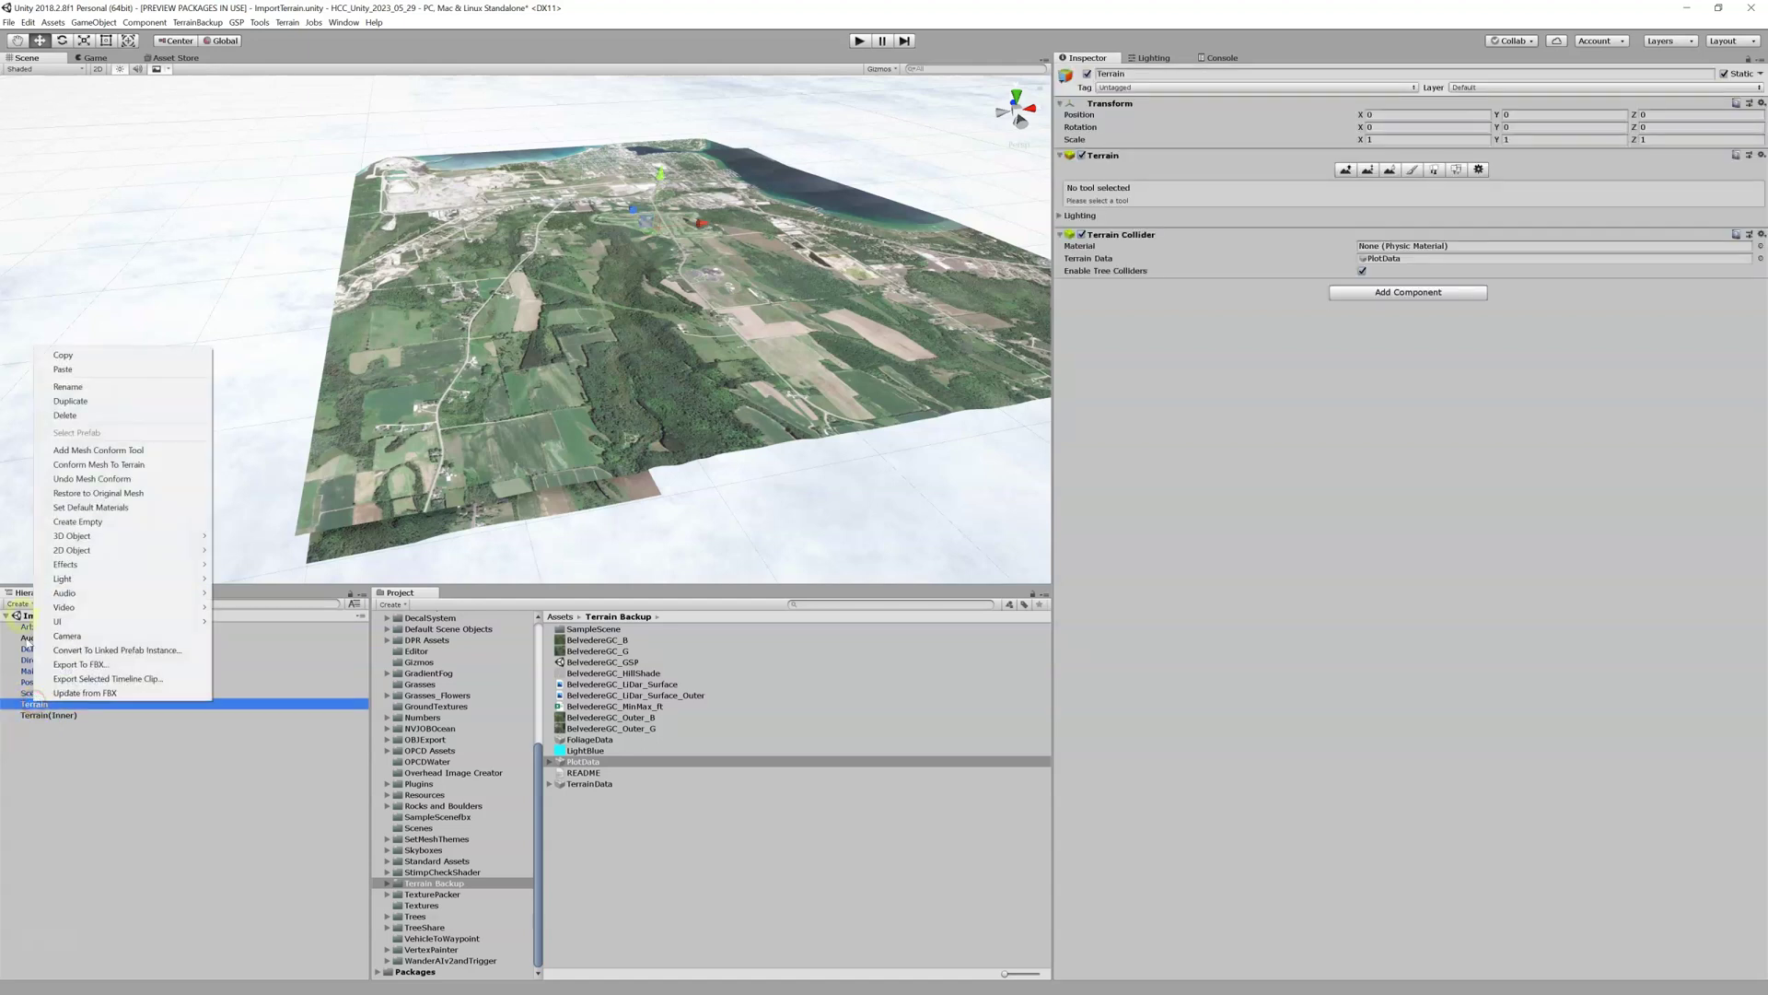
{"action": "left_click", "coordinate": [80, 387]}
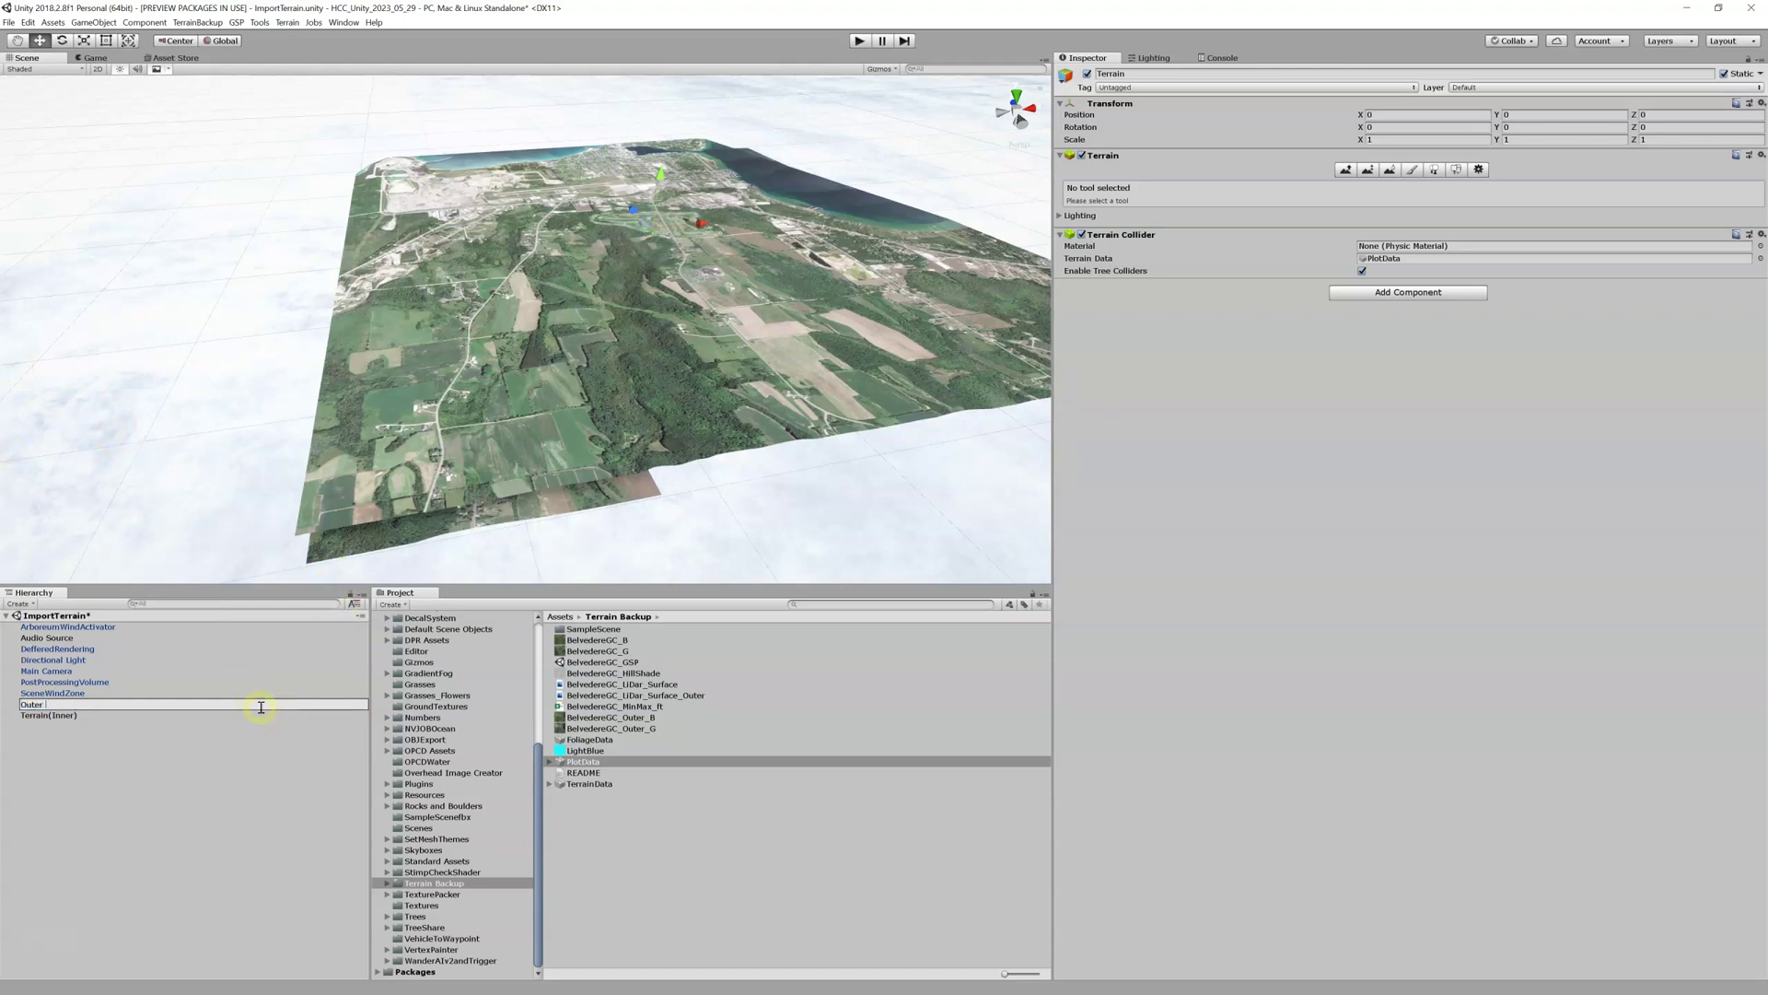
{"action": "key", "text": "Return"}
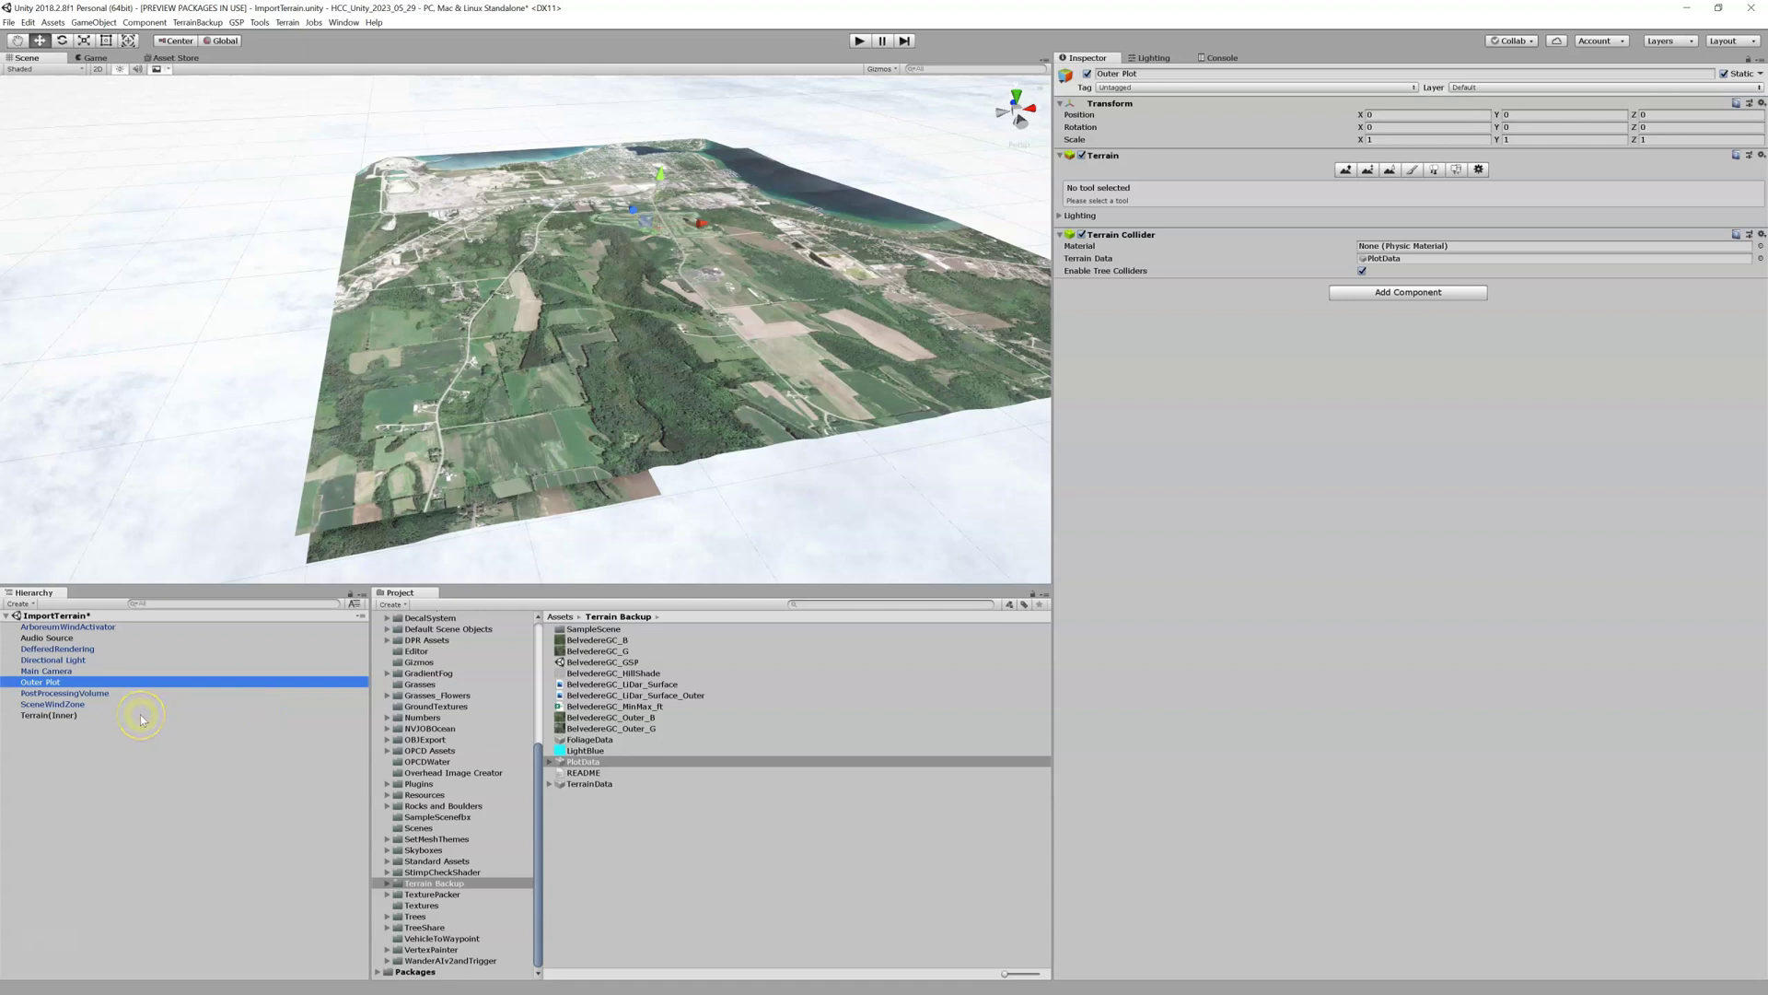
- Compare the terrain settings of Outer Plot and Terrain(Inner), including their width, length and height
{"action": "left_click", "coordinate": [57, 717]}
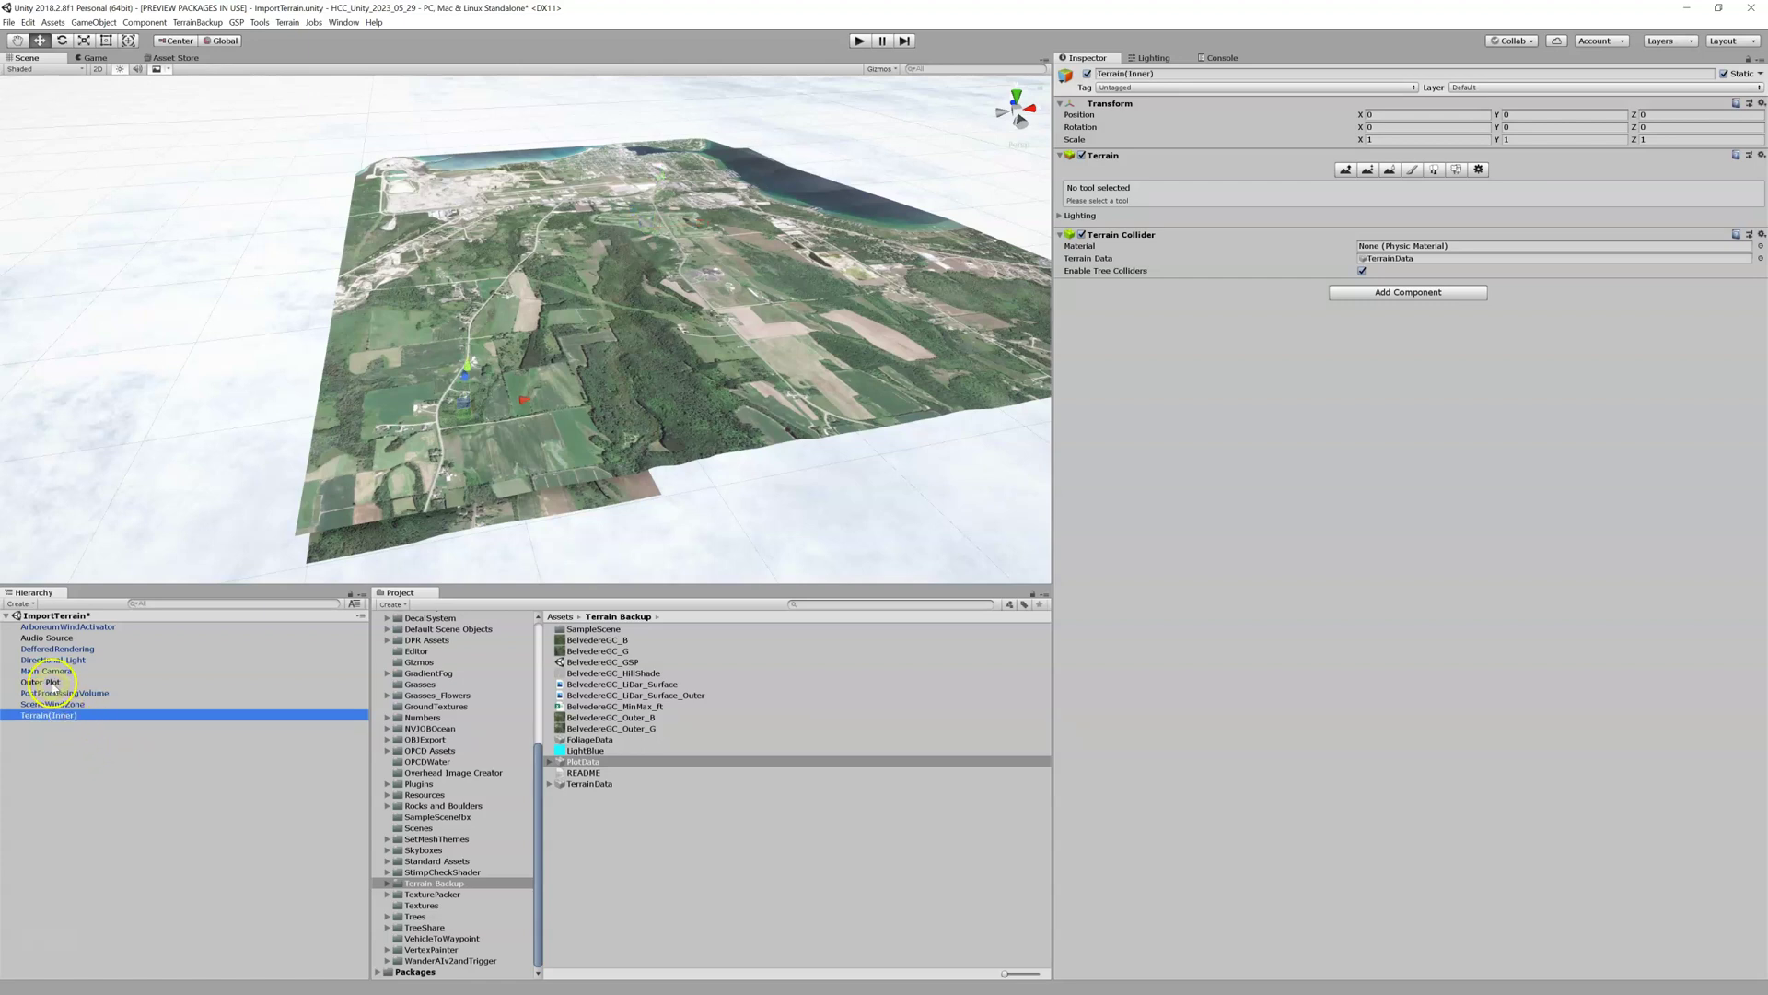
{"action": "left_click", "coordinate": [52, 683]}
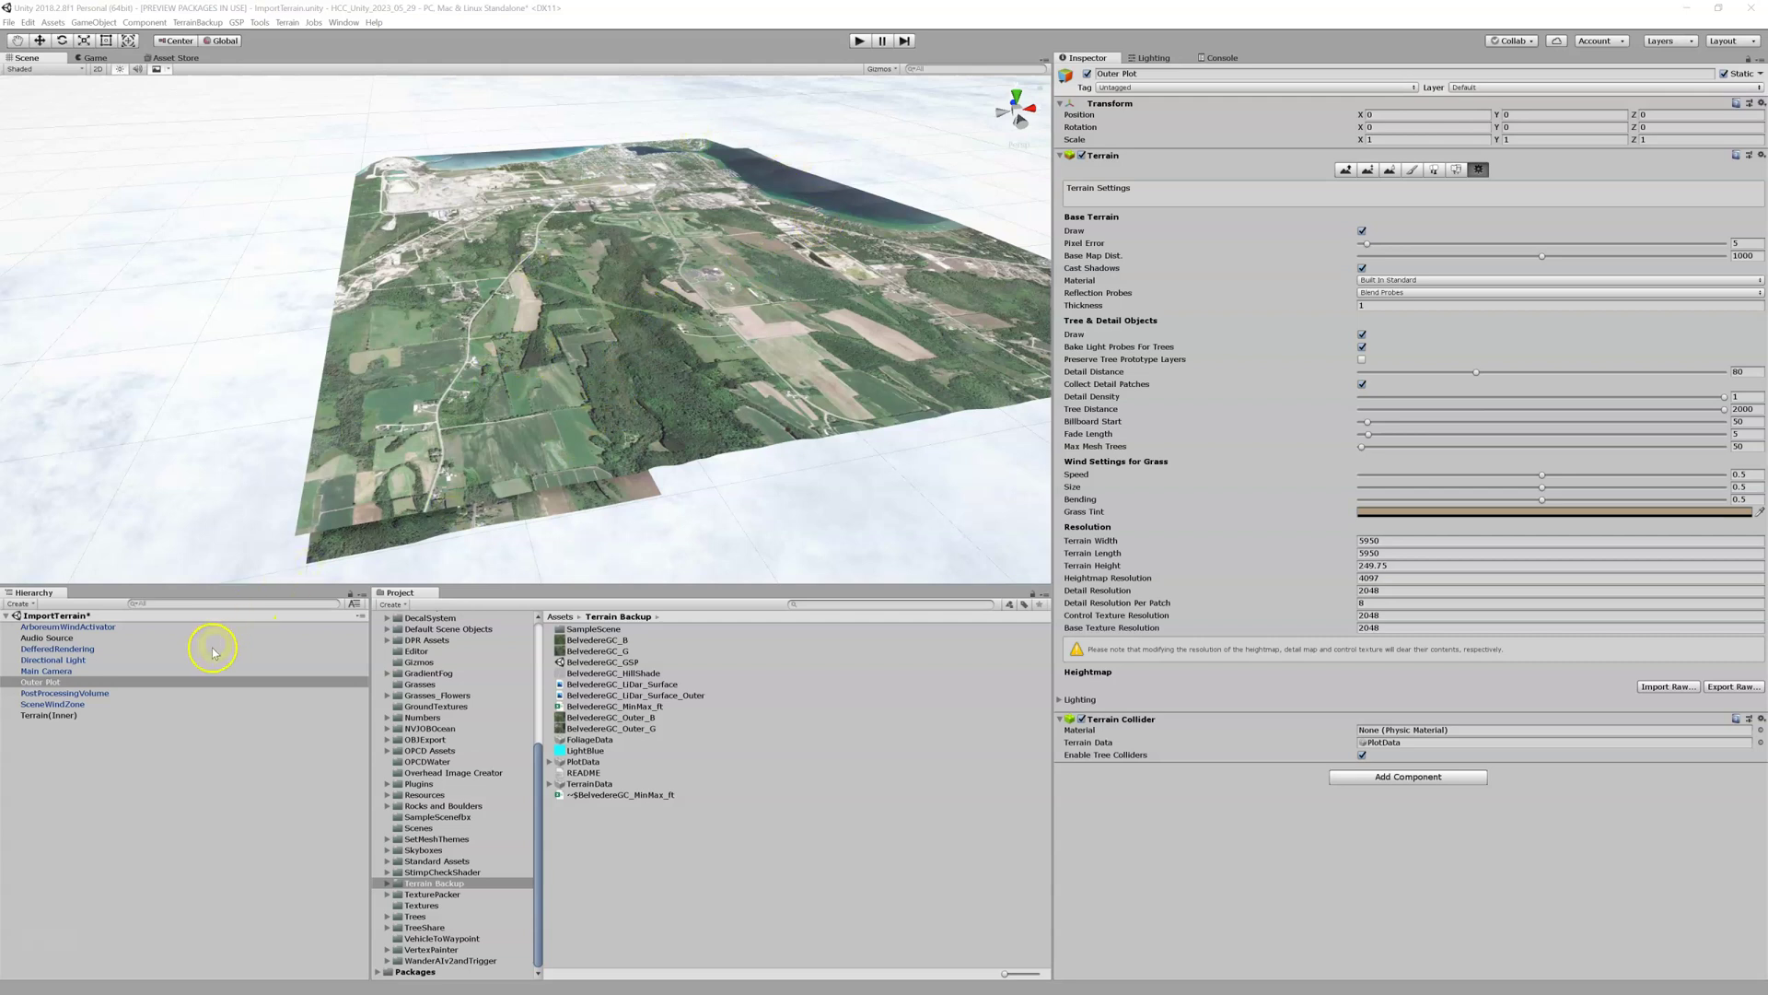
{"action": "left_click", "coordinate": [107, 718]}
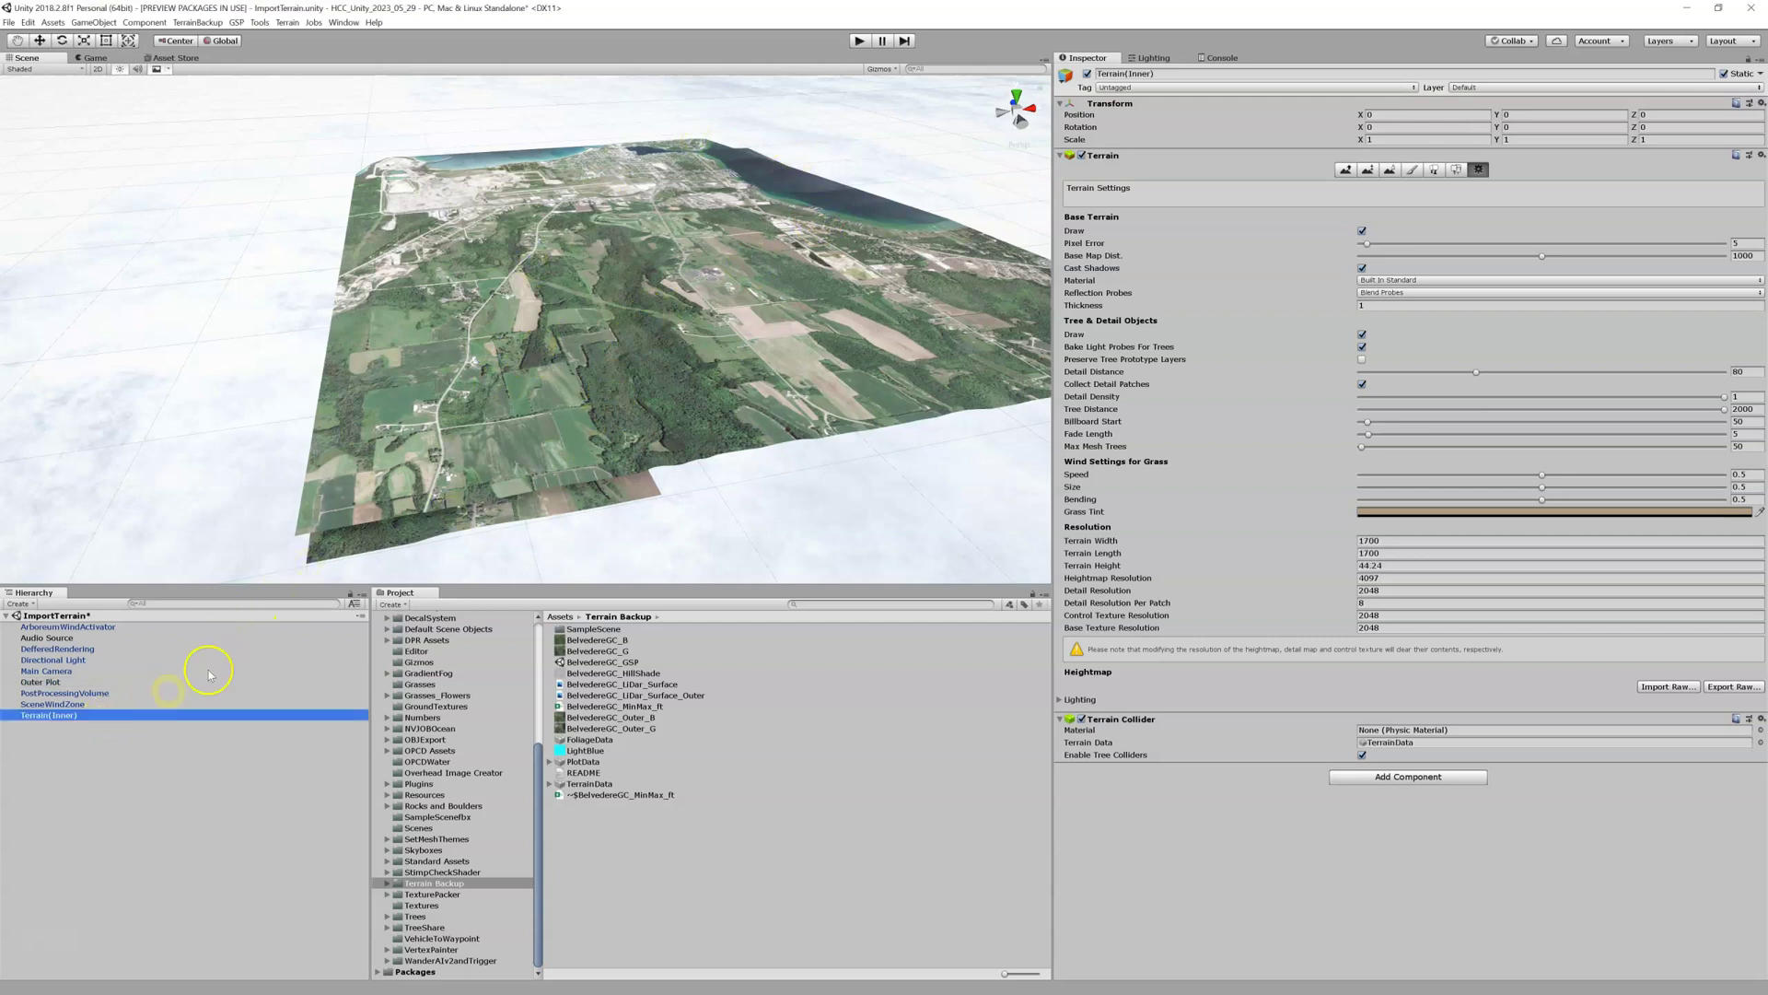
- Toggle Terrain(Inner) off and on repeatedly to examine where it lies against the outer terrain
{"action": "left_click", "coordinate": [1087, 73]}
{"action": "left_click", "coordinate": [1088, 74]}
{"action": "left_click", "coordinate": [1088, 73]}
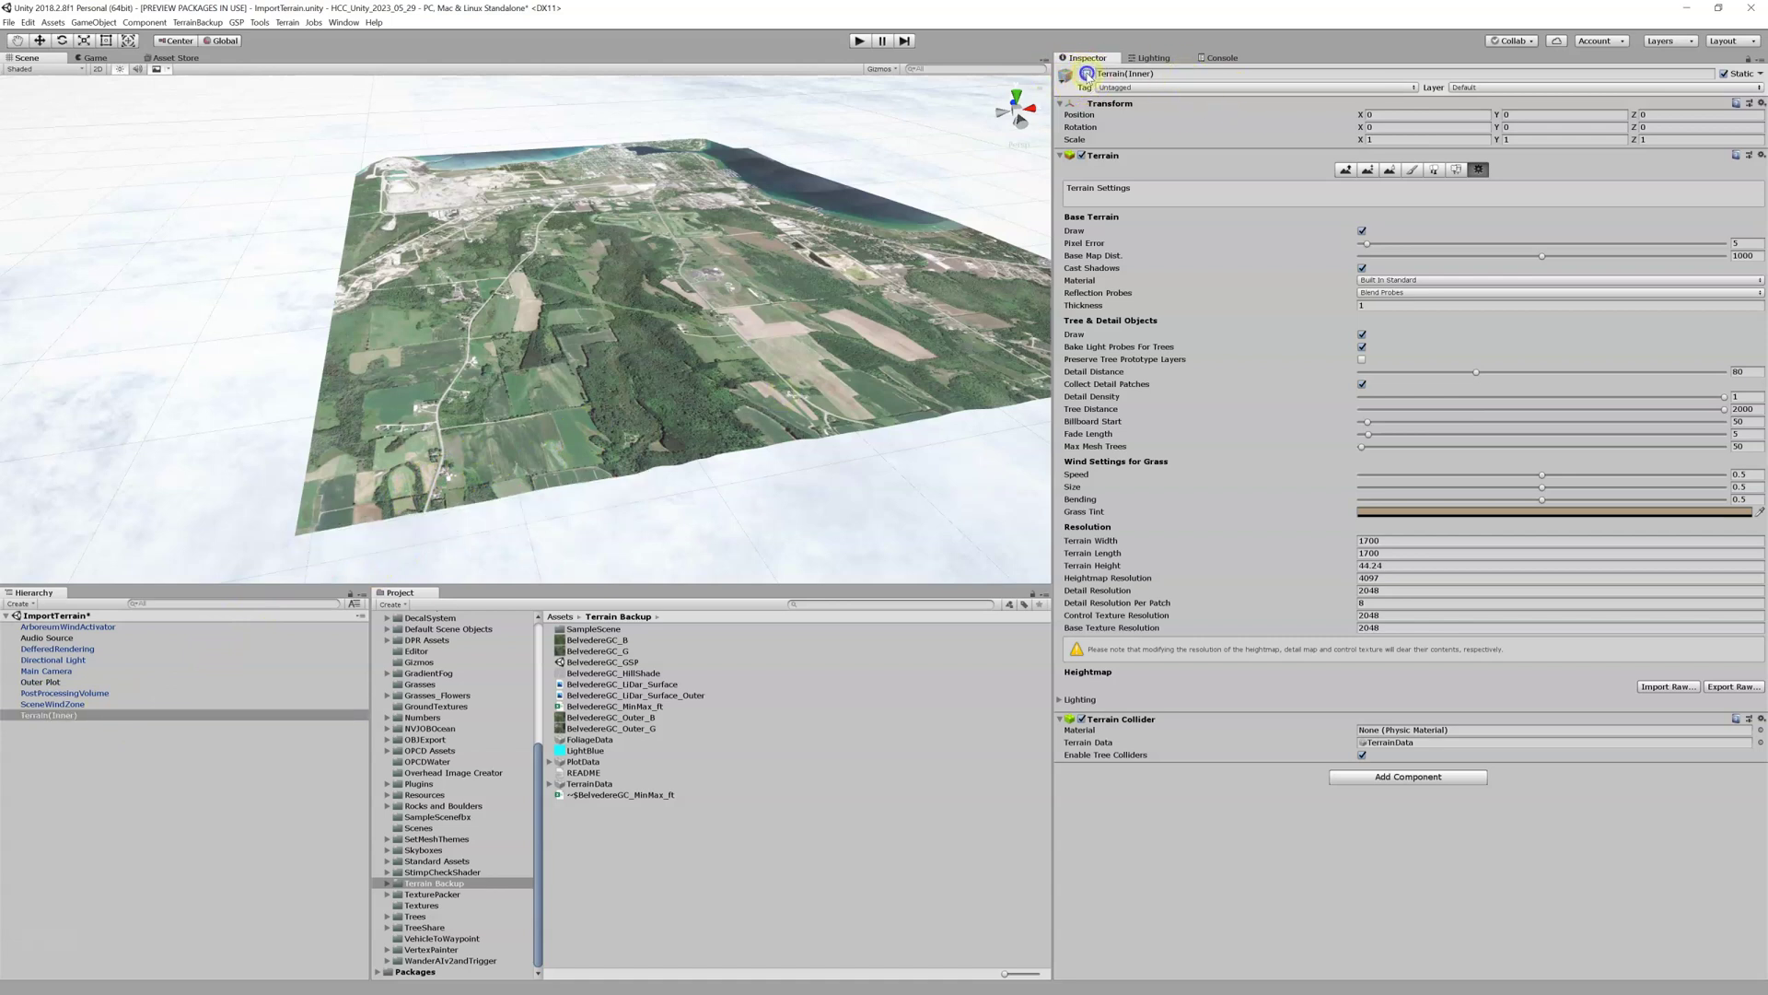
{"action": "left_click", "coordinate": [1087, 73]}
{"action": "left_click", "coordinate": [1087, 73]}
{"action": "left_click", "coordinate": [1088, 74]}
{"action": "left_click", "coordinate": [1088, 74]}
{"action": "left_click", "coordinate": [1087, 74]}
{"action": "left_click", "coordinate": [1088, 74]}
{"action": "left_click", "coordinate": [1087, 73]}
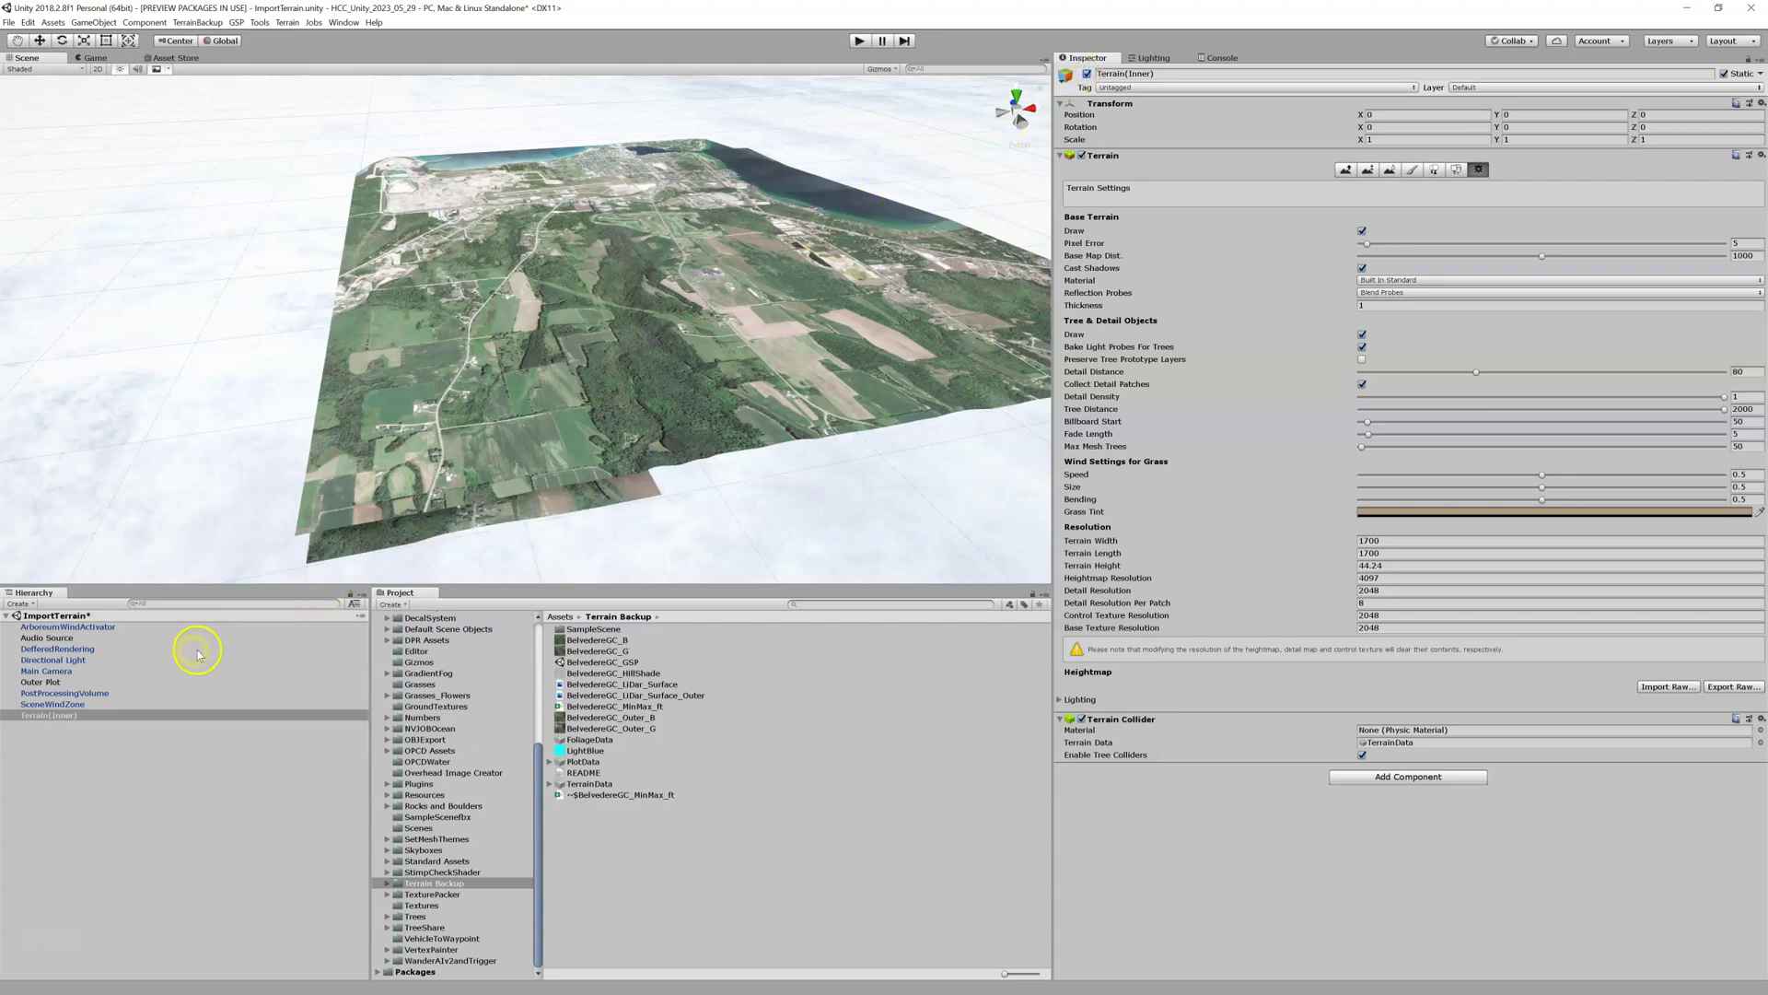
- Toggle Outer Plot off and on repeatedly to compare its extent with the inner terrain
{"action": "left_click", "coordinate": [60, 683]}
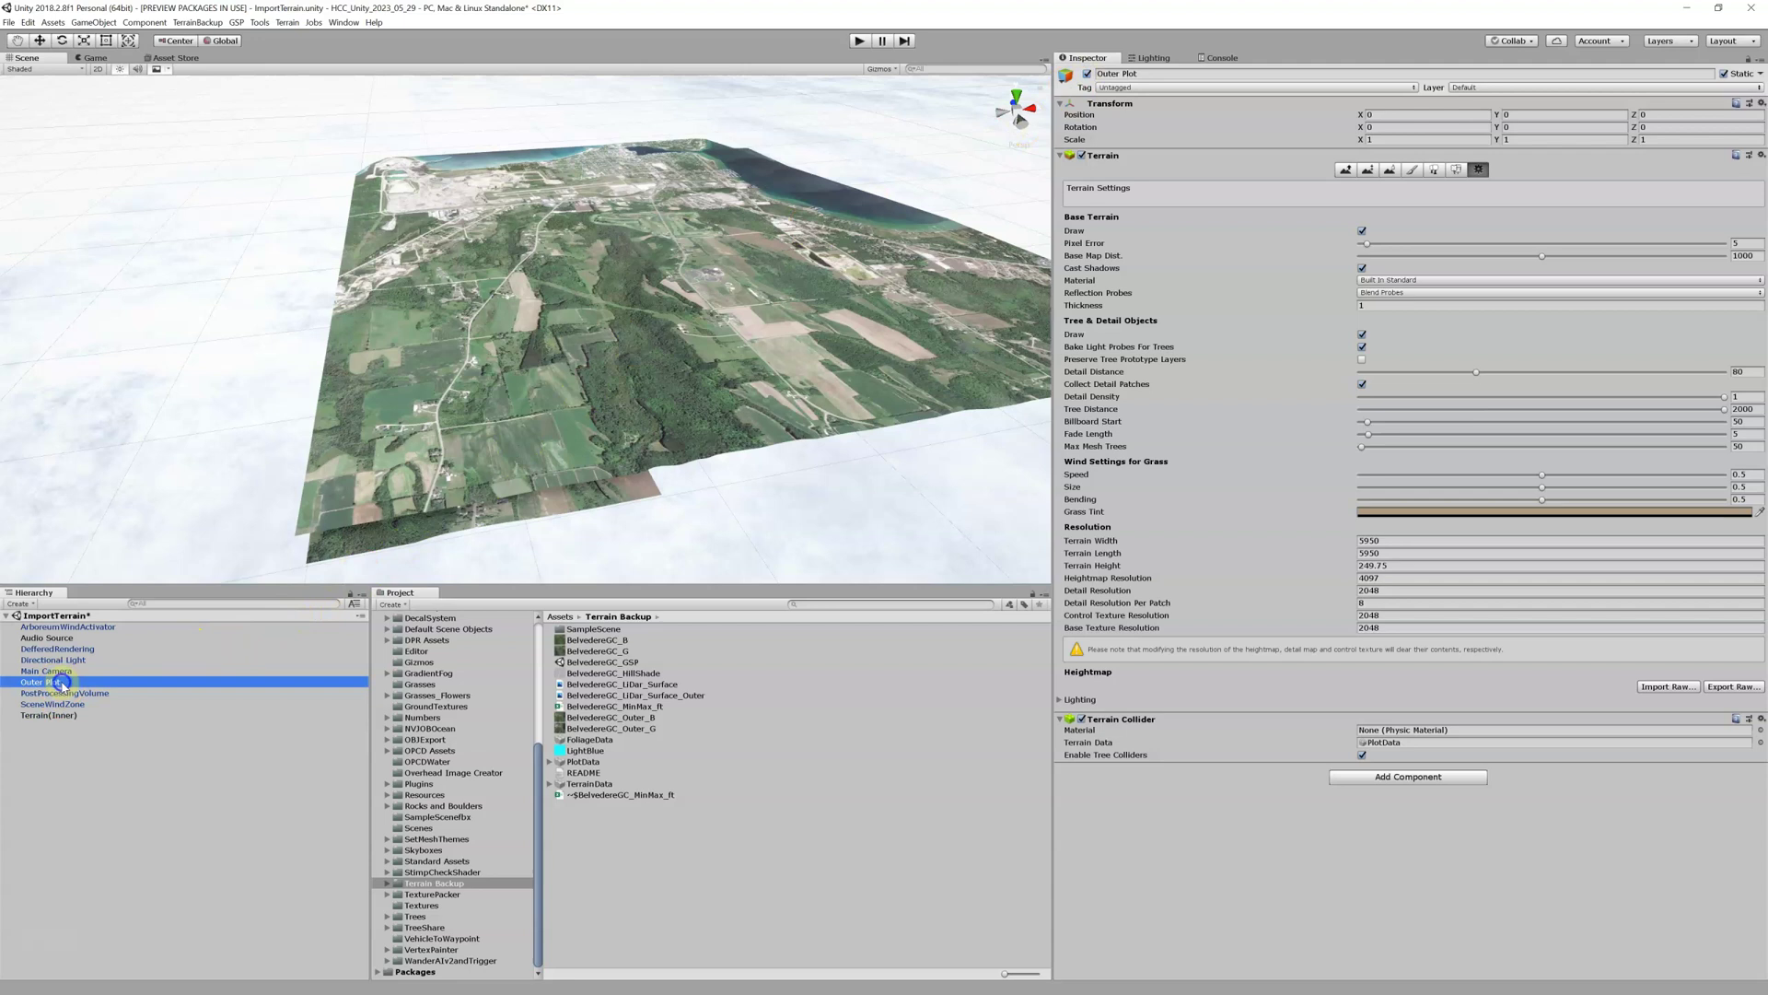
{"action": "left_click", "coordinate": [1087, 74]}
{"action": "left_click", "coordinate": [1087, 74]}
{"action": "left_click", "coordinate": [1087, 74]}
{"action": "left_click", "coordinate": [1087, 74]}
{"action": "left_click", "coordinate": [1086, 74]}
{"action": "left_click", "coordinate": [1087, 73]}
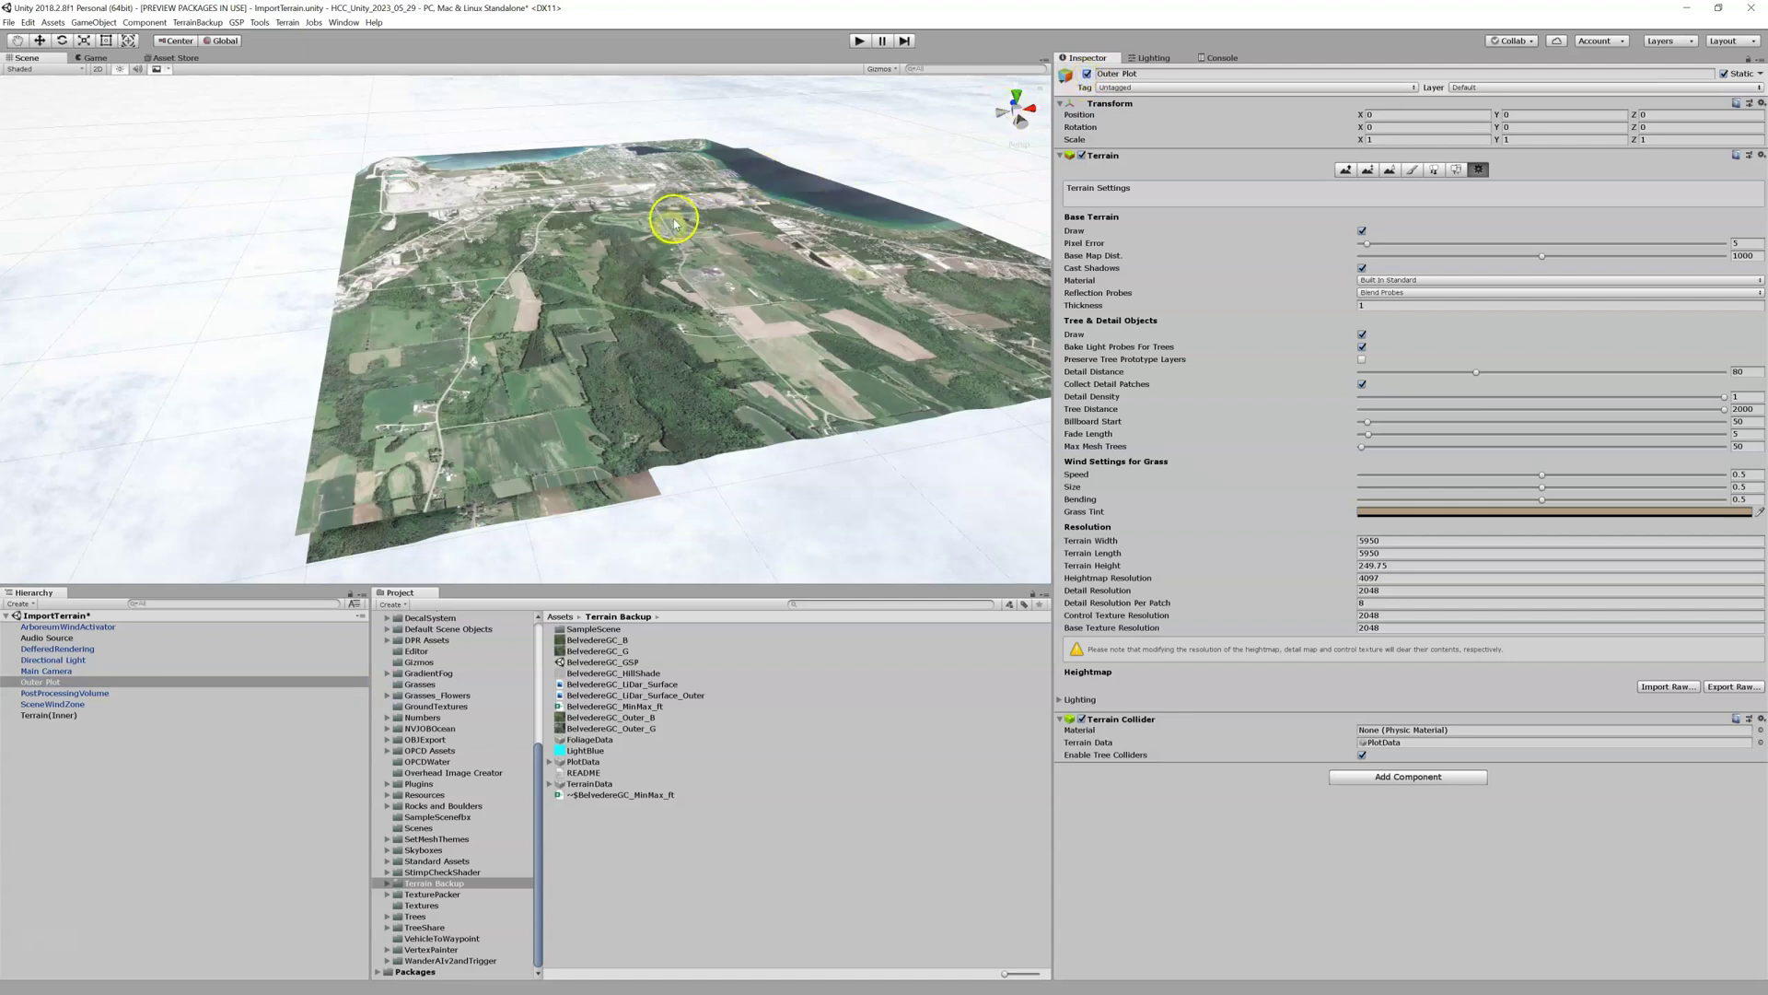
- Look over the Outer Plot terrain from above and disable it in the scene
{"action": "right_click_drag", "start_coordinate": [669, 224], "coordinate": [722, 102]}
{"action": "key", "text": "w"}
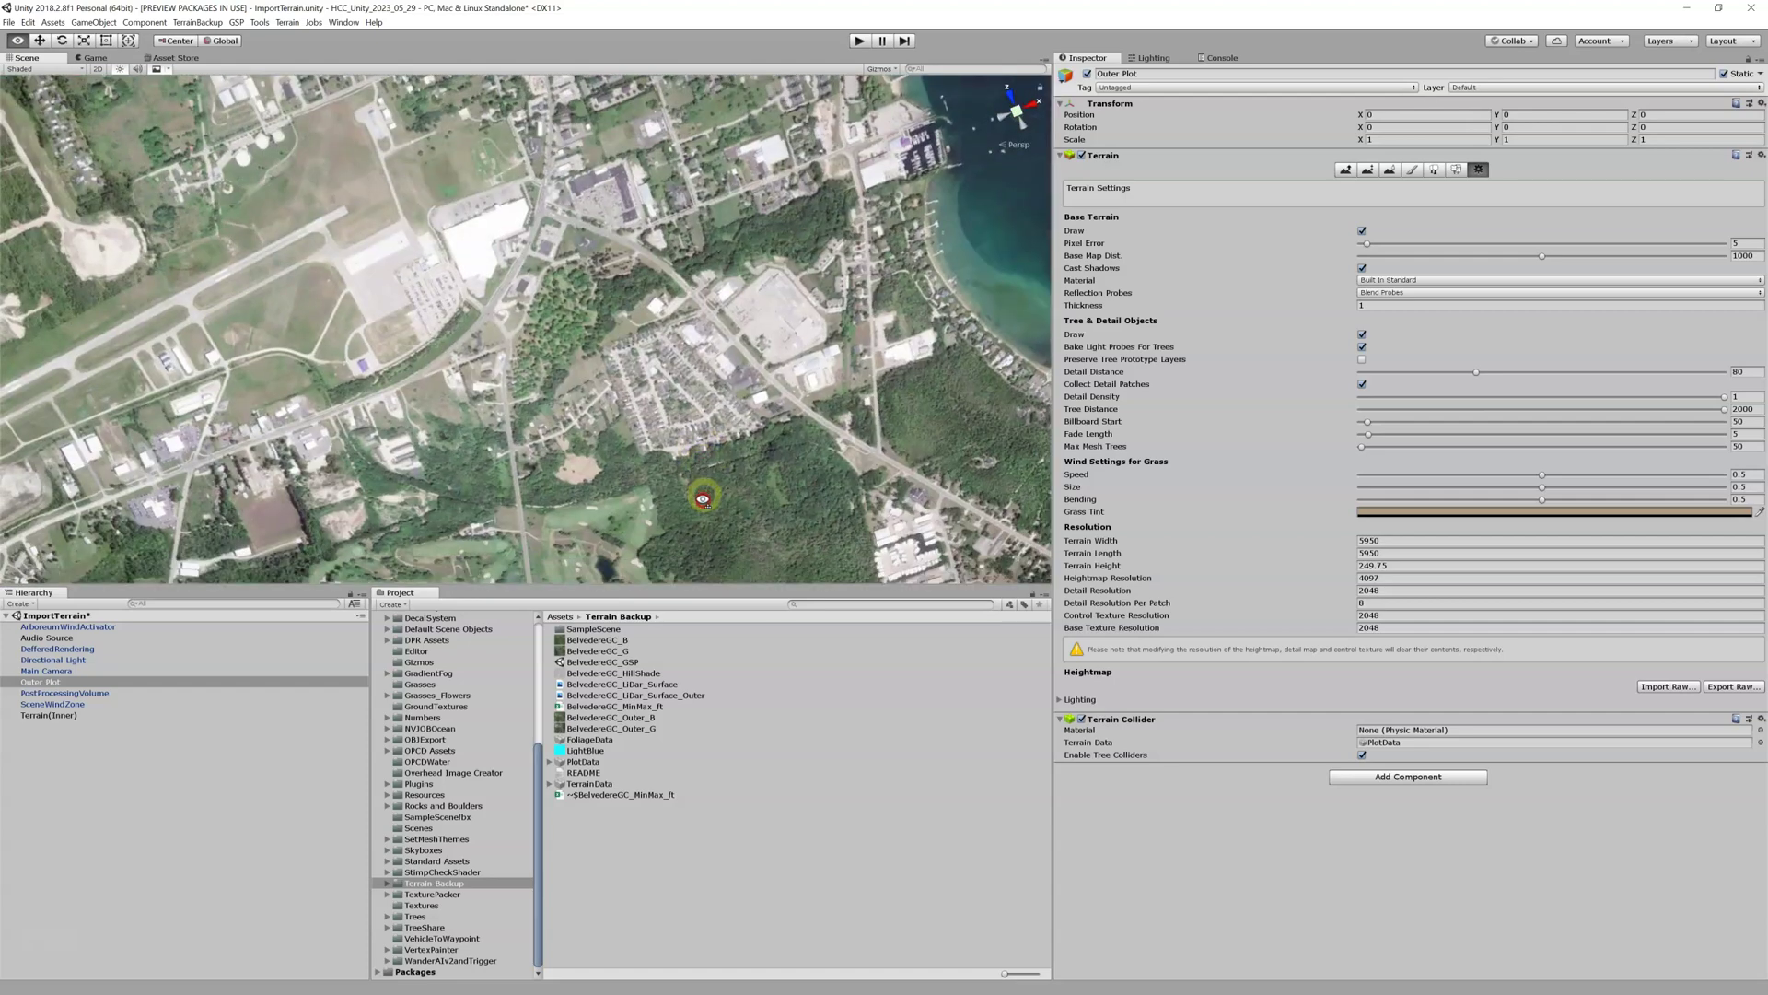
{"action": "right_click_drag", "start_coordinate": [694, 494], "coordinate": [98, 347]}
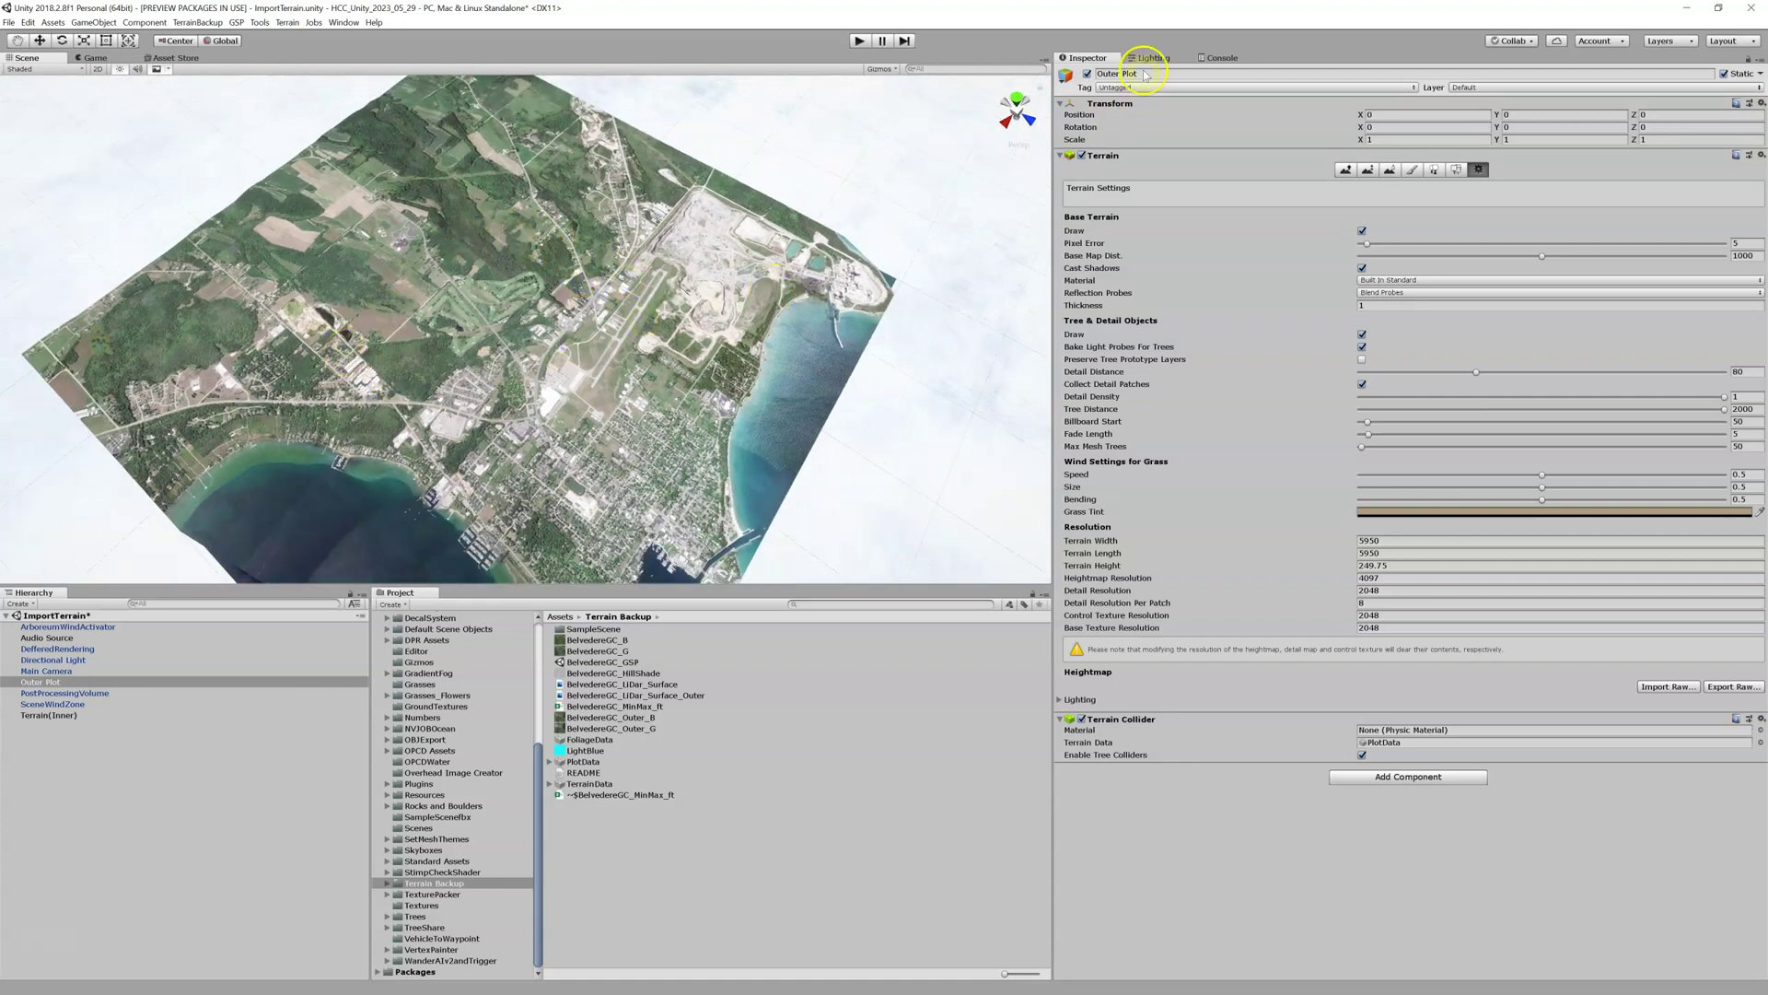
{"action": "left_click", "coordinate": [1088, 74]}
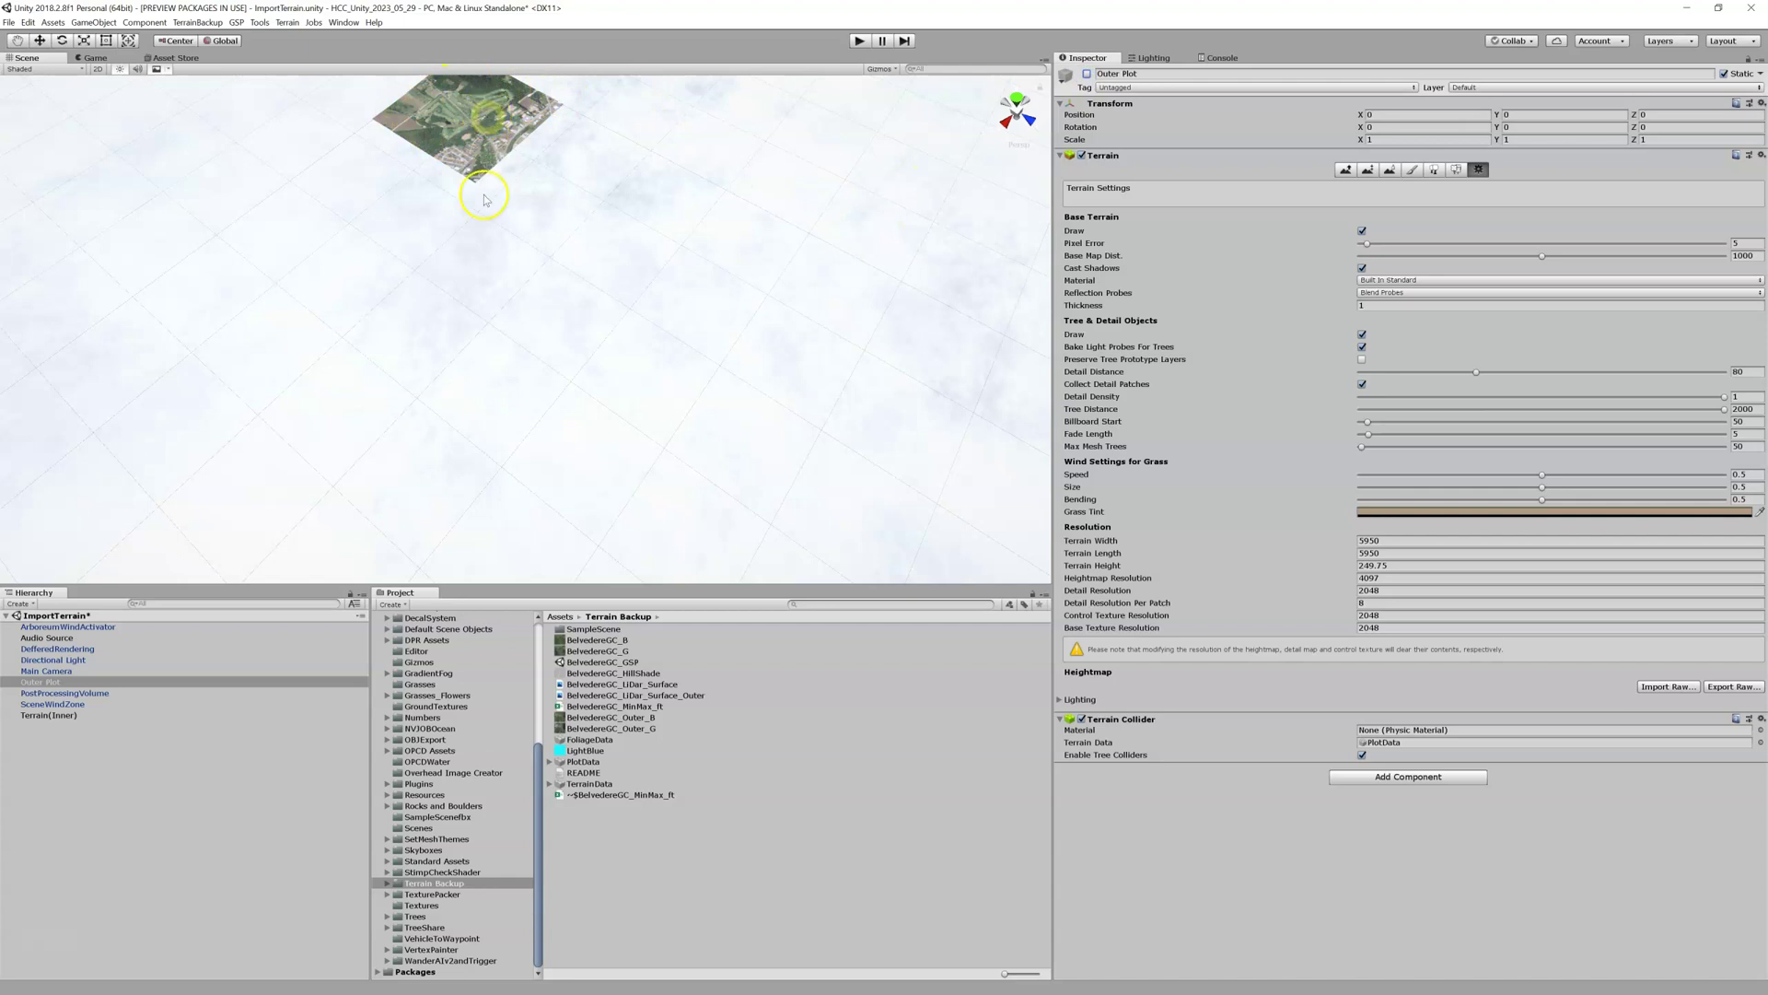
- Re-enable Outer Plot and check Terrain(Inner)'s width, length and height against the inner values in the BelvedereGC_MinMax_ft spreadsheet
{"action": "left_click", "coordinate": [1087, 74]}
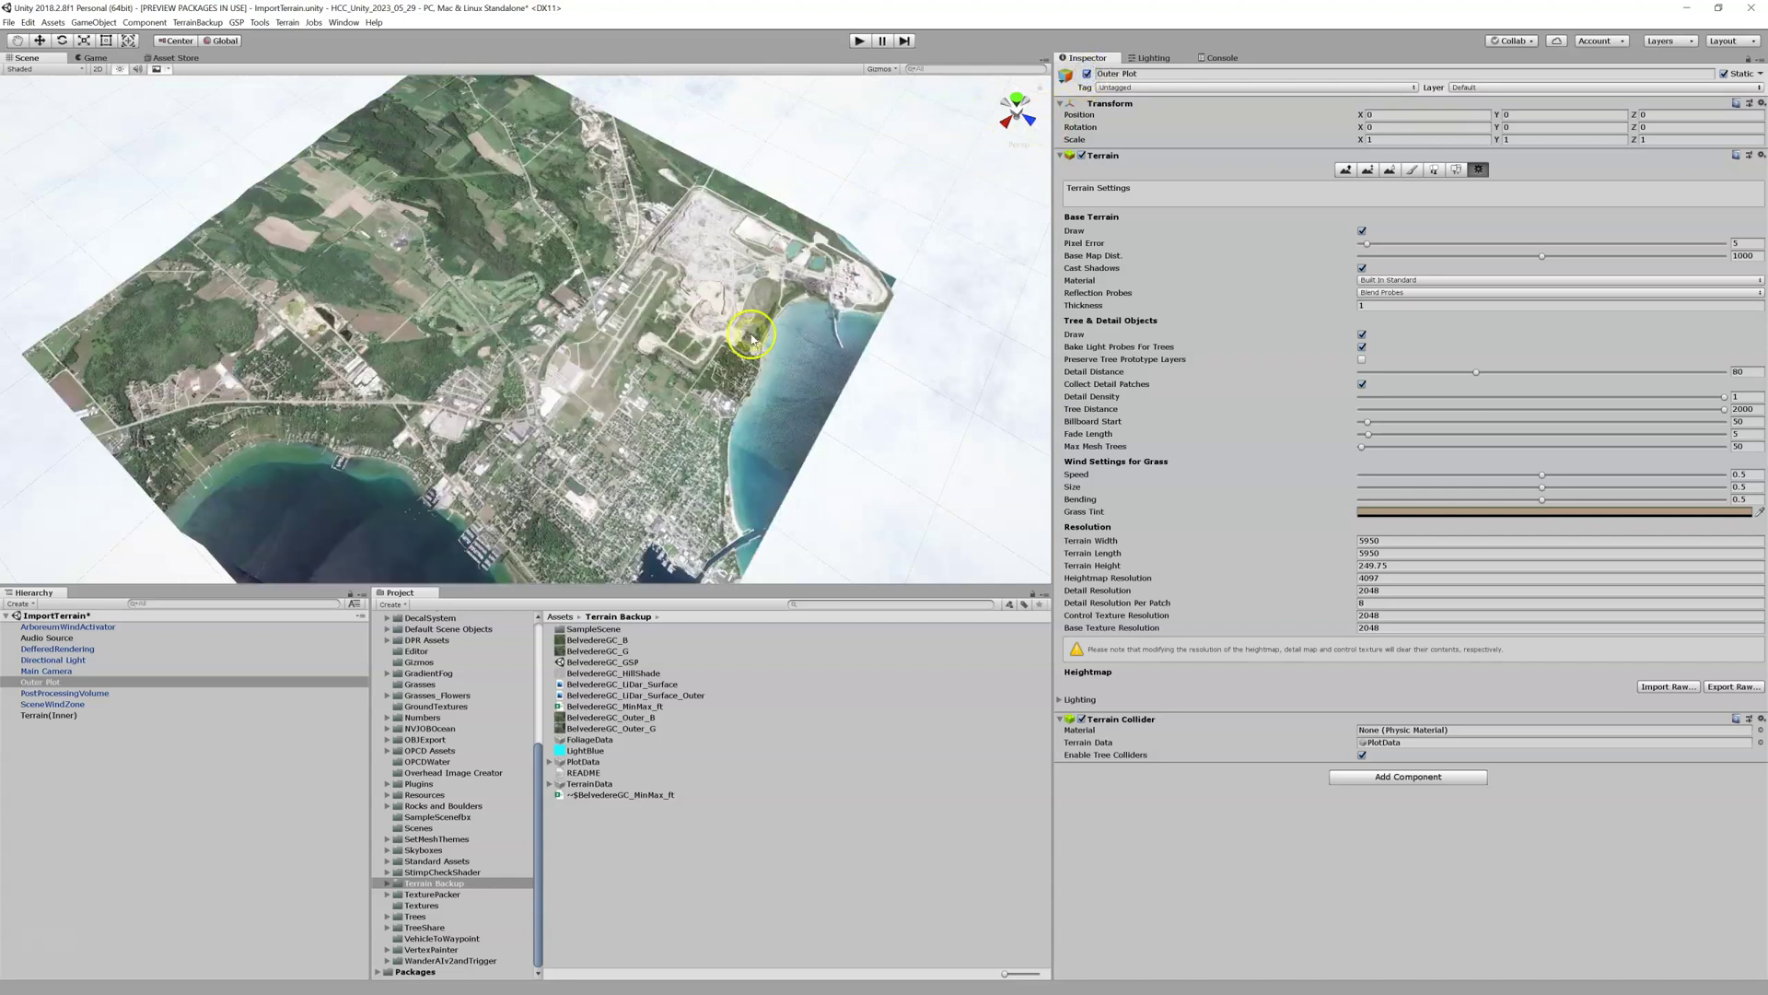
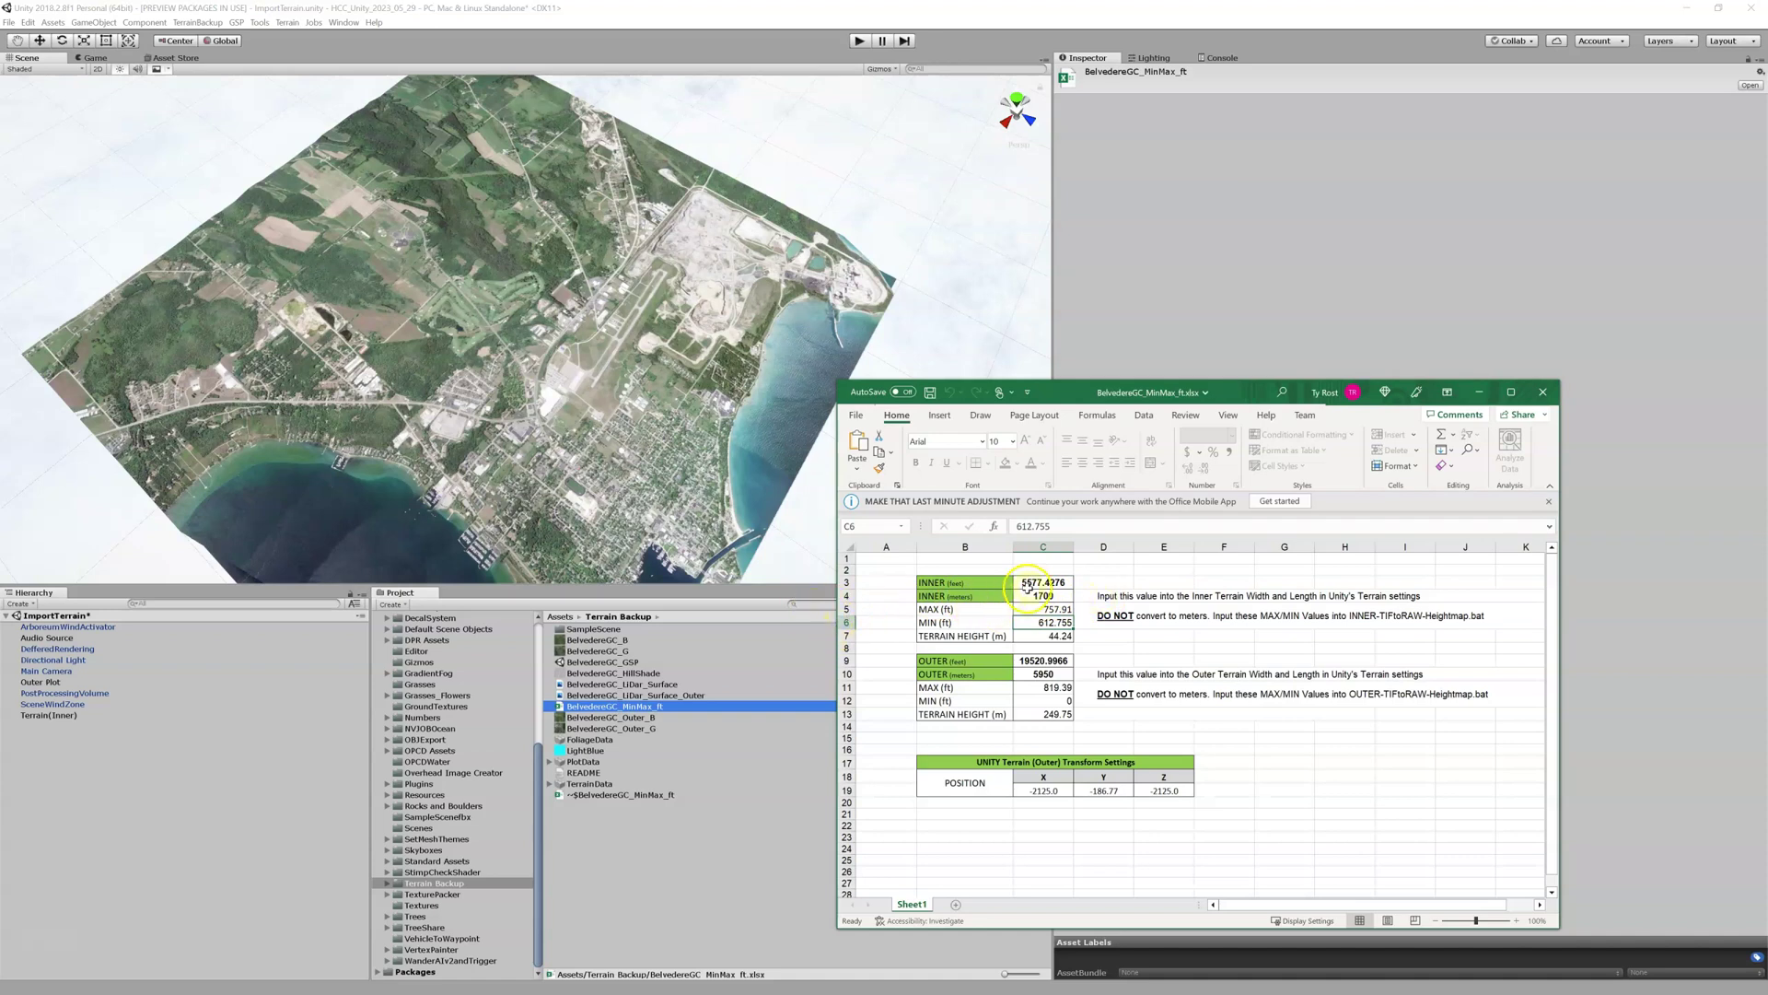
{"action": "left_click", "coordinate": [60, 716]}
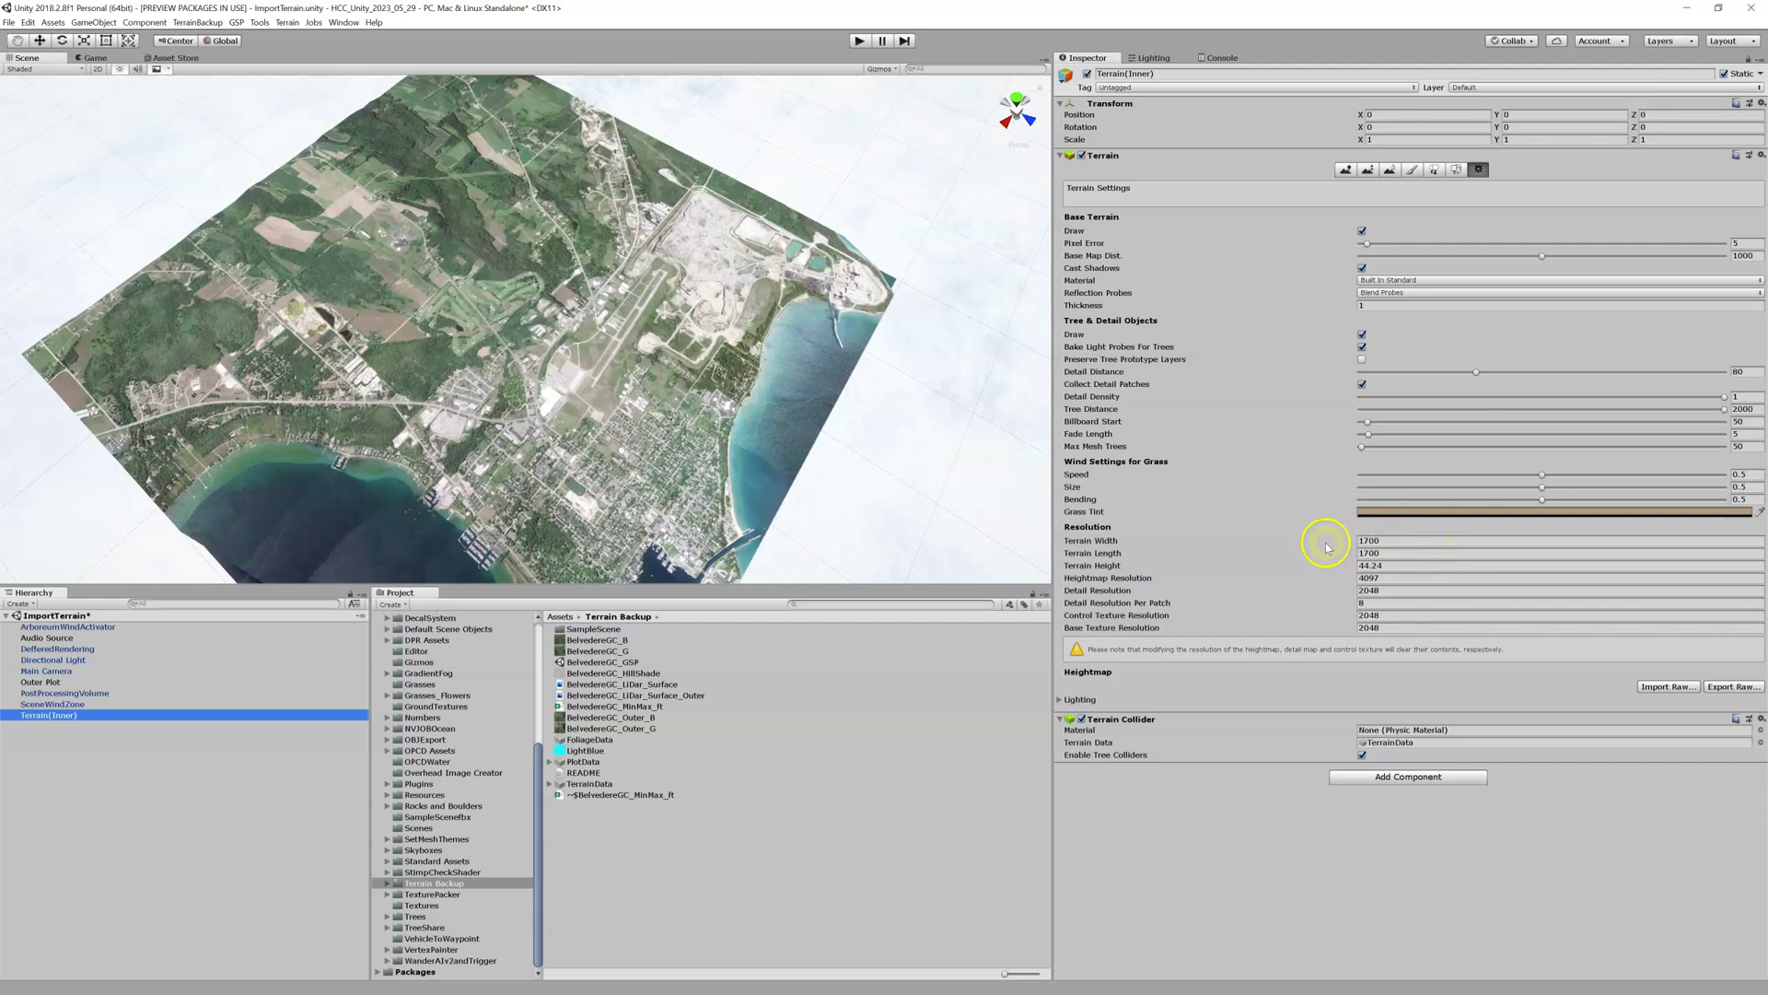
{"action": "key", "text": "alt+Tab"}
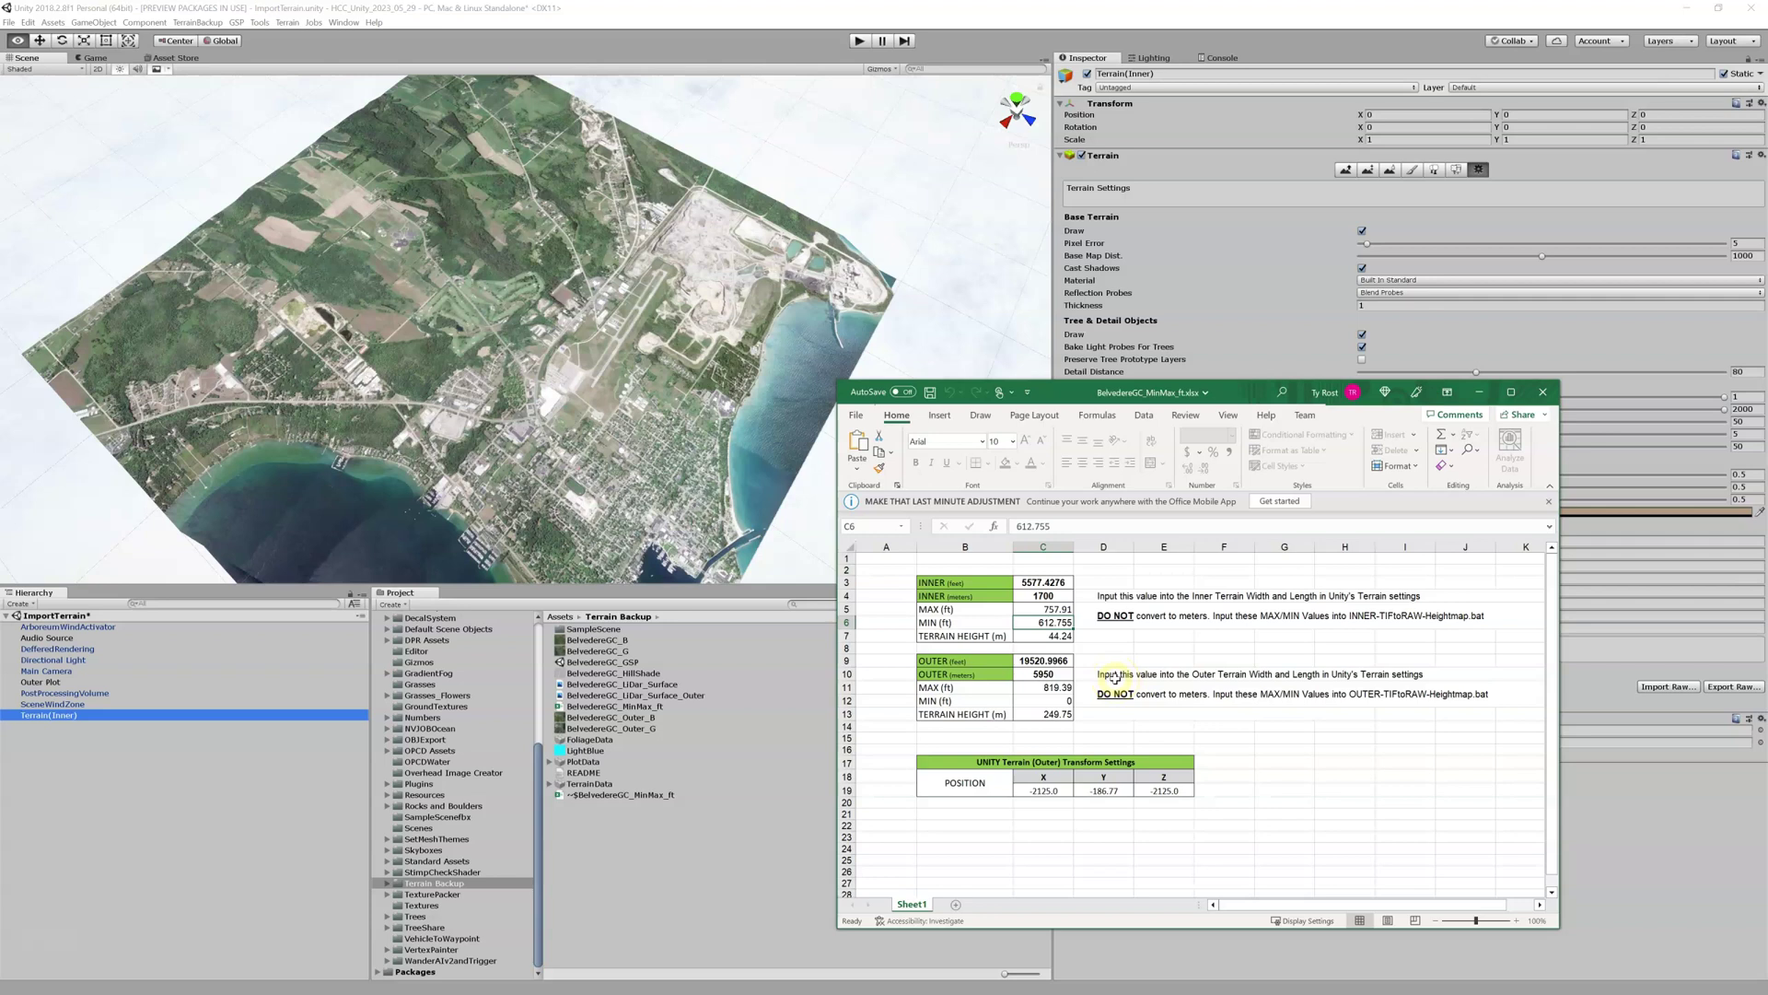
- Check Outer Plot's terrain width, length and height against the outer values in the BelvedereGC_MinMax_ft spreadsheet
{"action": "left_click", "coordinate": [58, 682]}
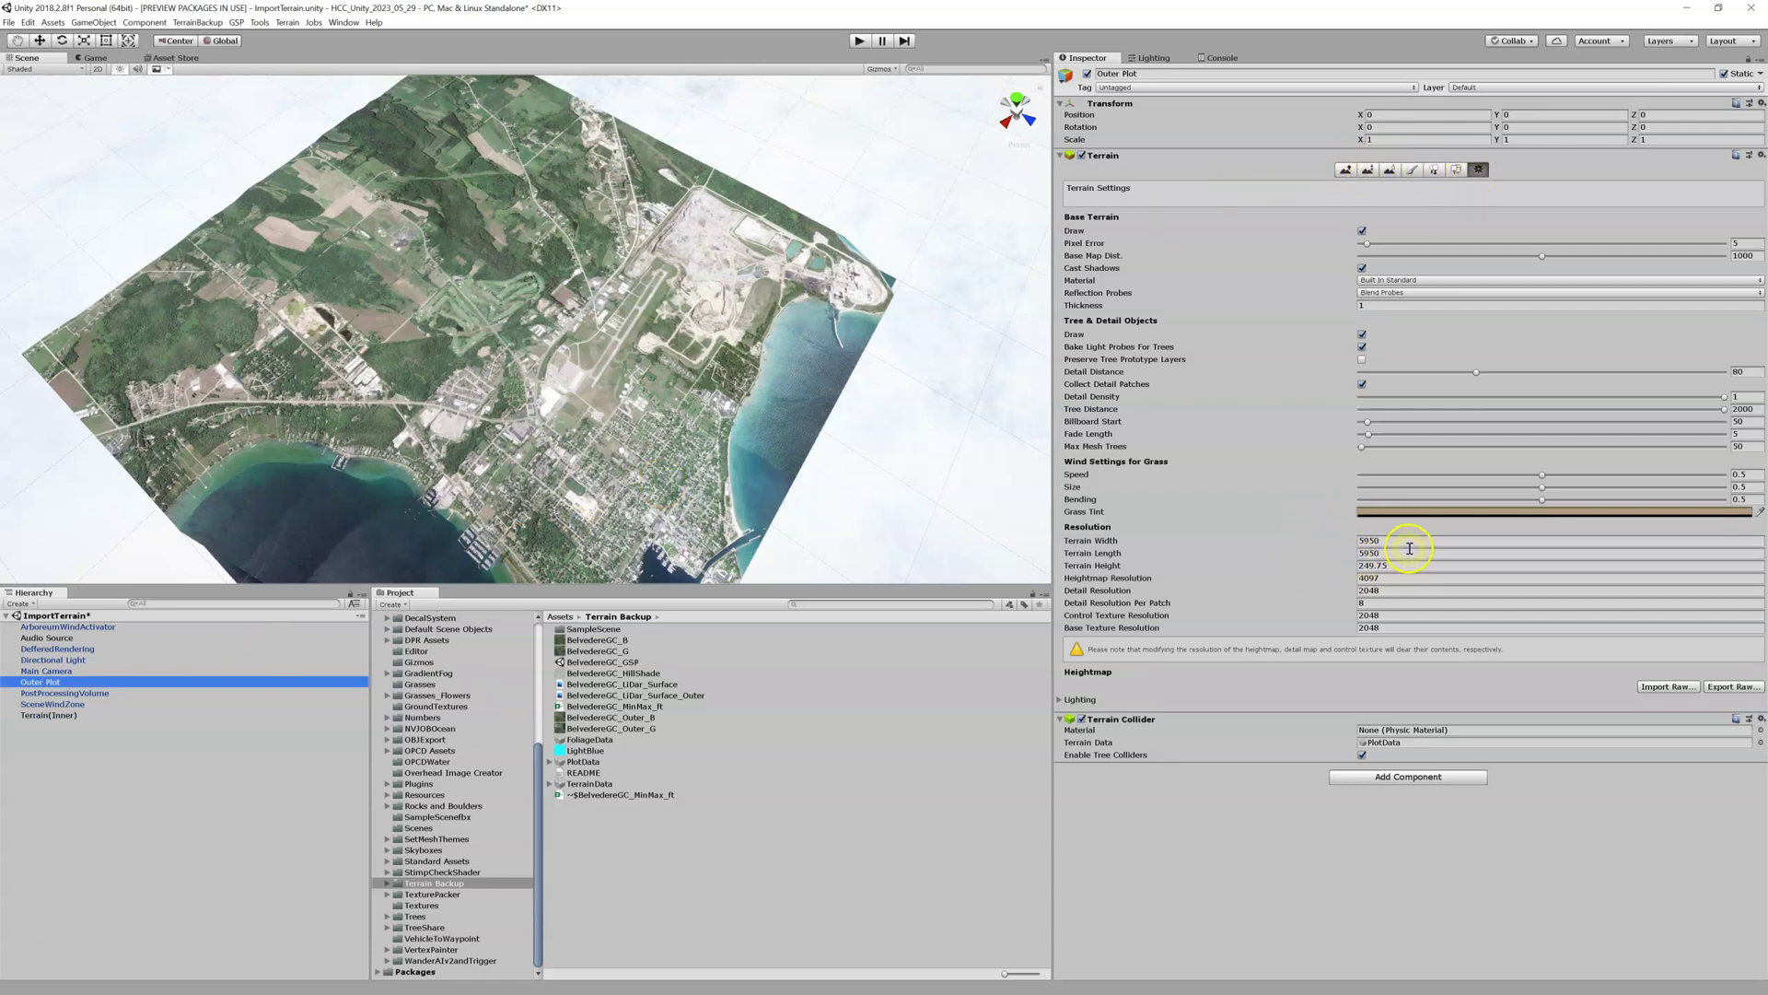
{"action": "key", "text": "alt"}
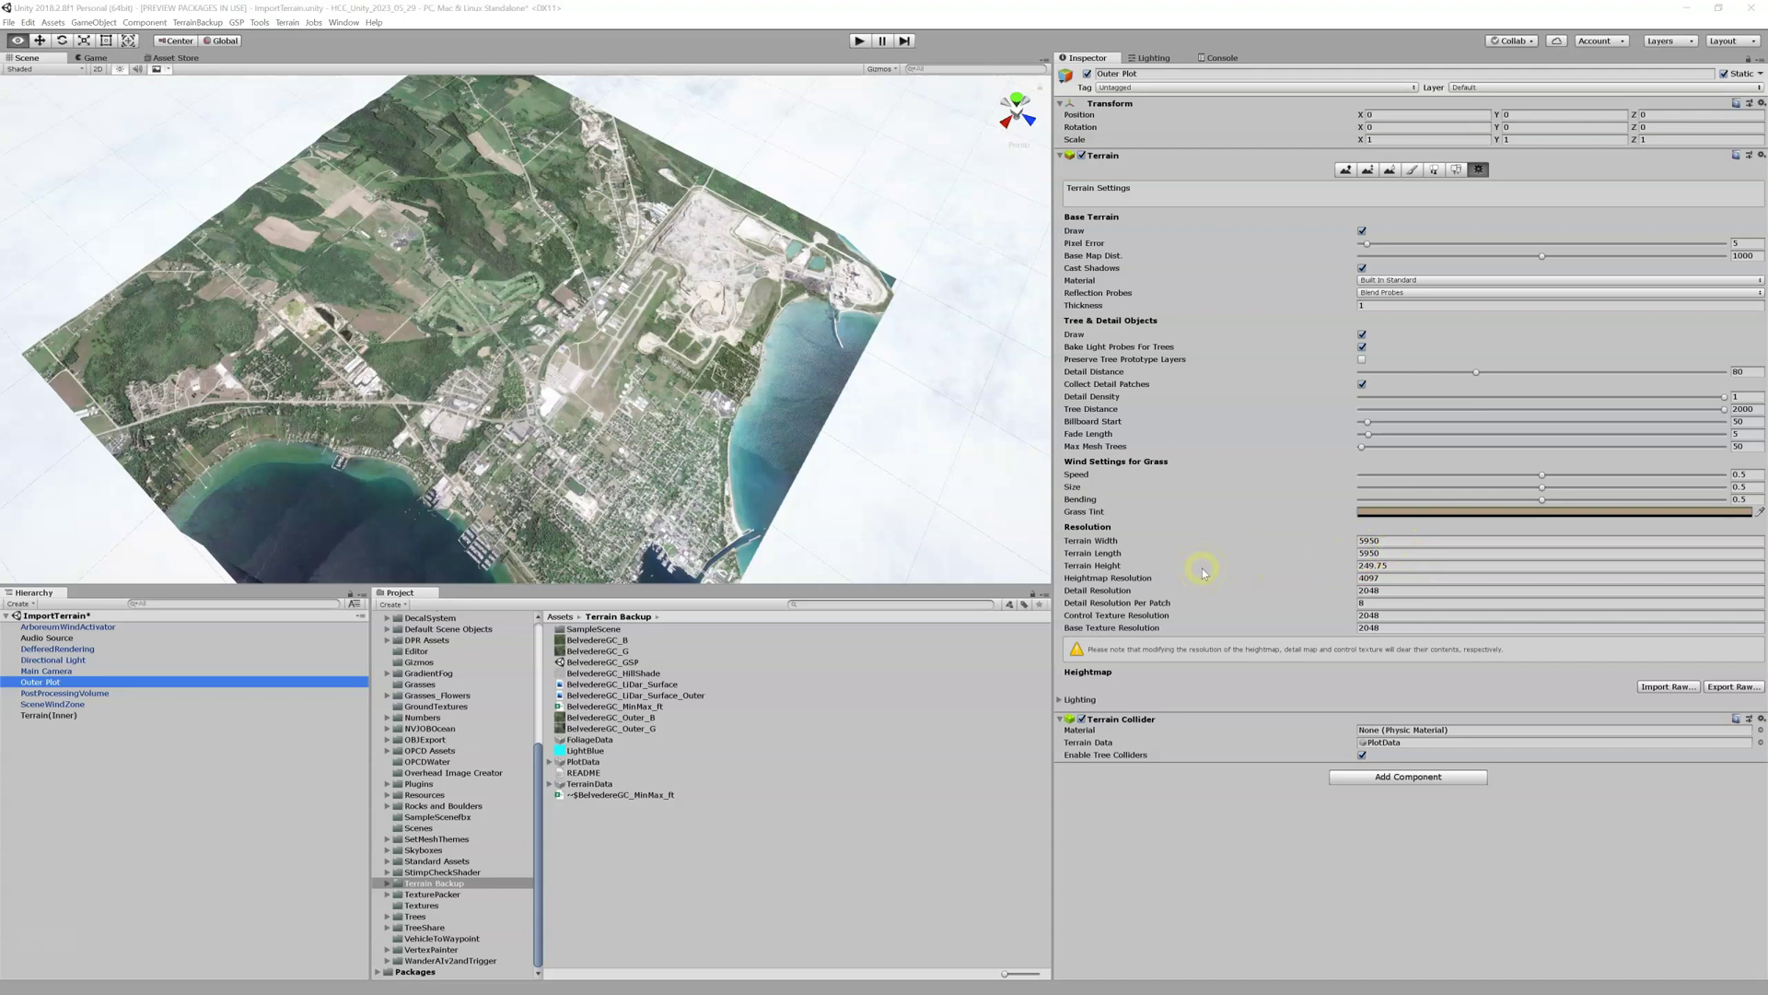
{"action": "key", "text": "alt+Tab"}
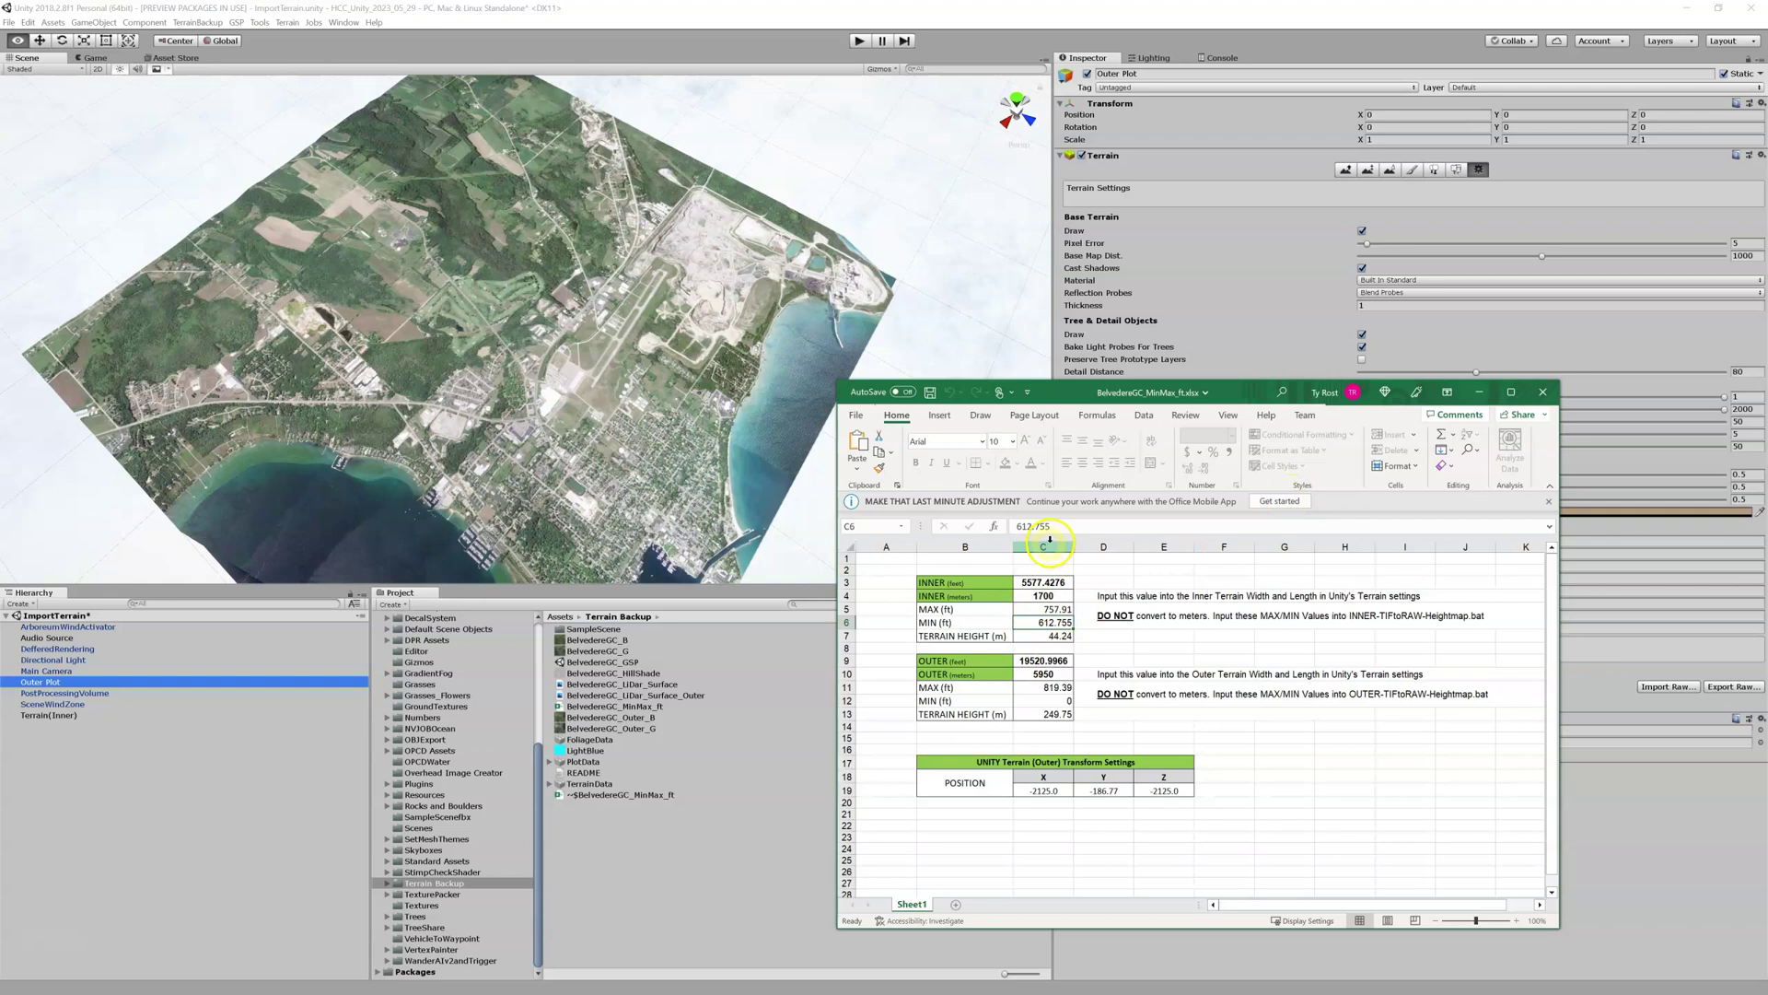
{"action": "left_click", "coordinate": [1230, 532]}
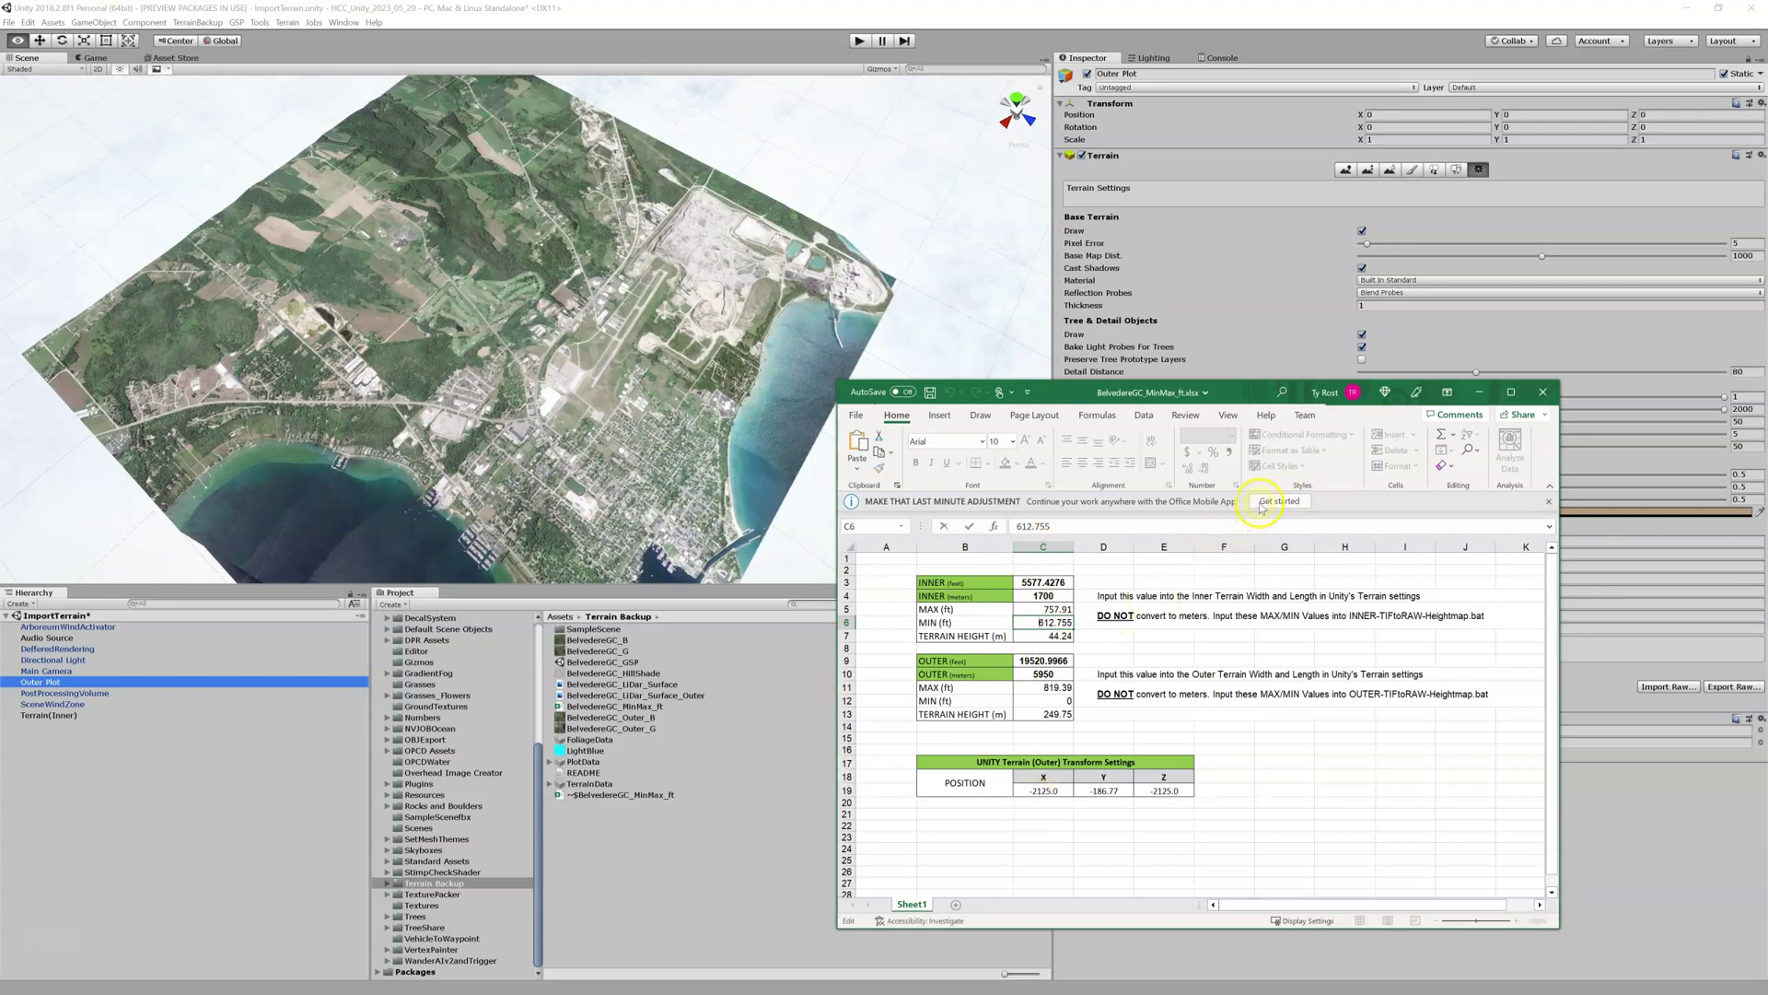
- Set Outer Plot's X position to -2125, following the spreadsheet's outer terrain transform settings
{"action": "mouse_move", "coordinate": [1118, 402]}
{"action": "left_mouse_down"}
{"action": "mouse_move", "coordinate": [1111, 437]}
{"action": "mouse_move", "coordinate": [1032, 385]}
{"action": "mouse_move", "coordinate": [1168, 362]}
{"action": "mouse_move", "coordinate": [1104, 368]}
{"action": "mouse_move", "coordinate": [1134, 385]}
{"action": "left_mouse_up"}
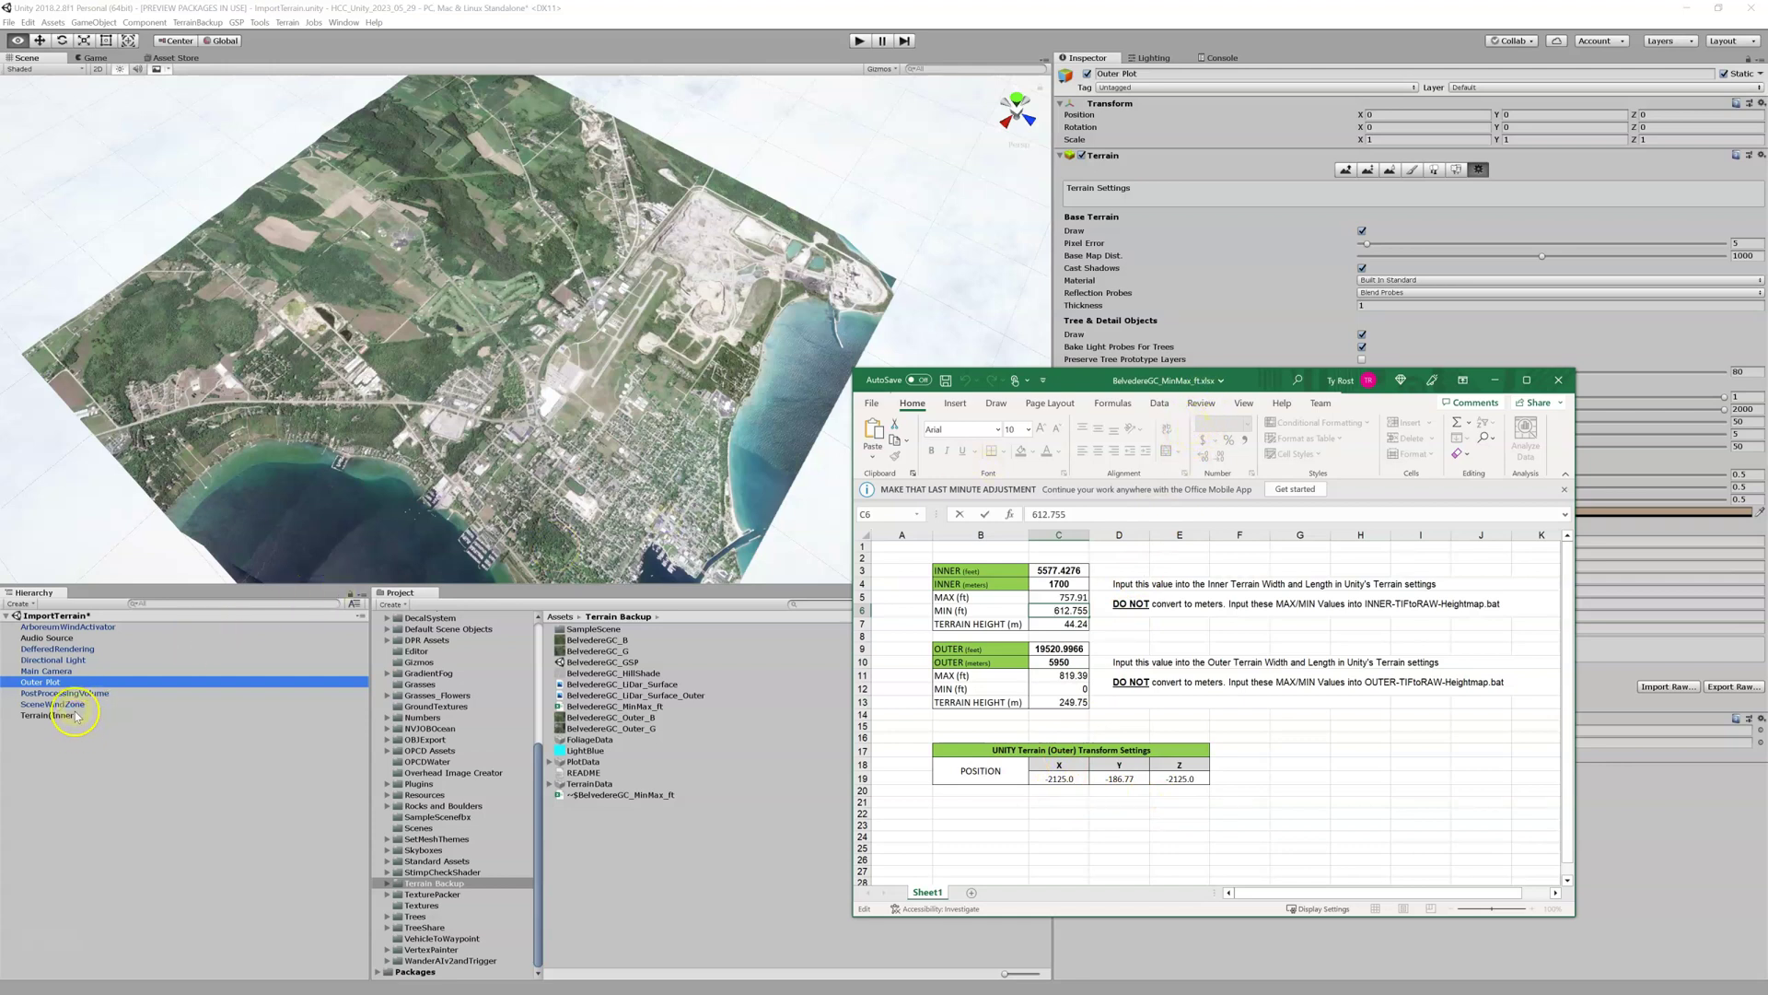
{"action": "left_click", "coordinate": [1408, 111]}
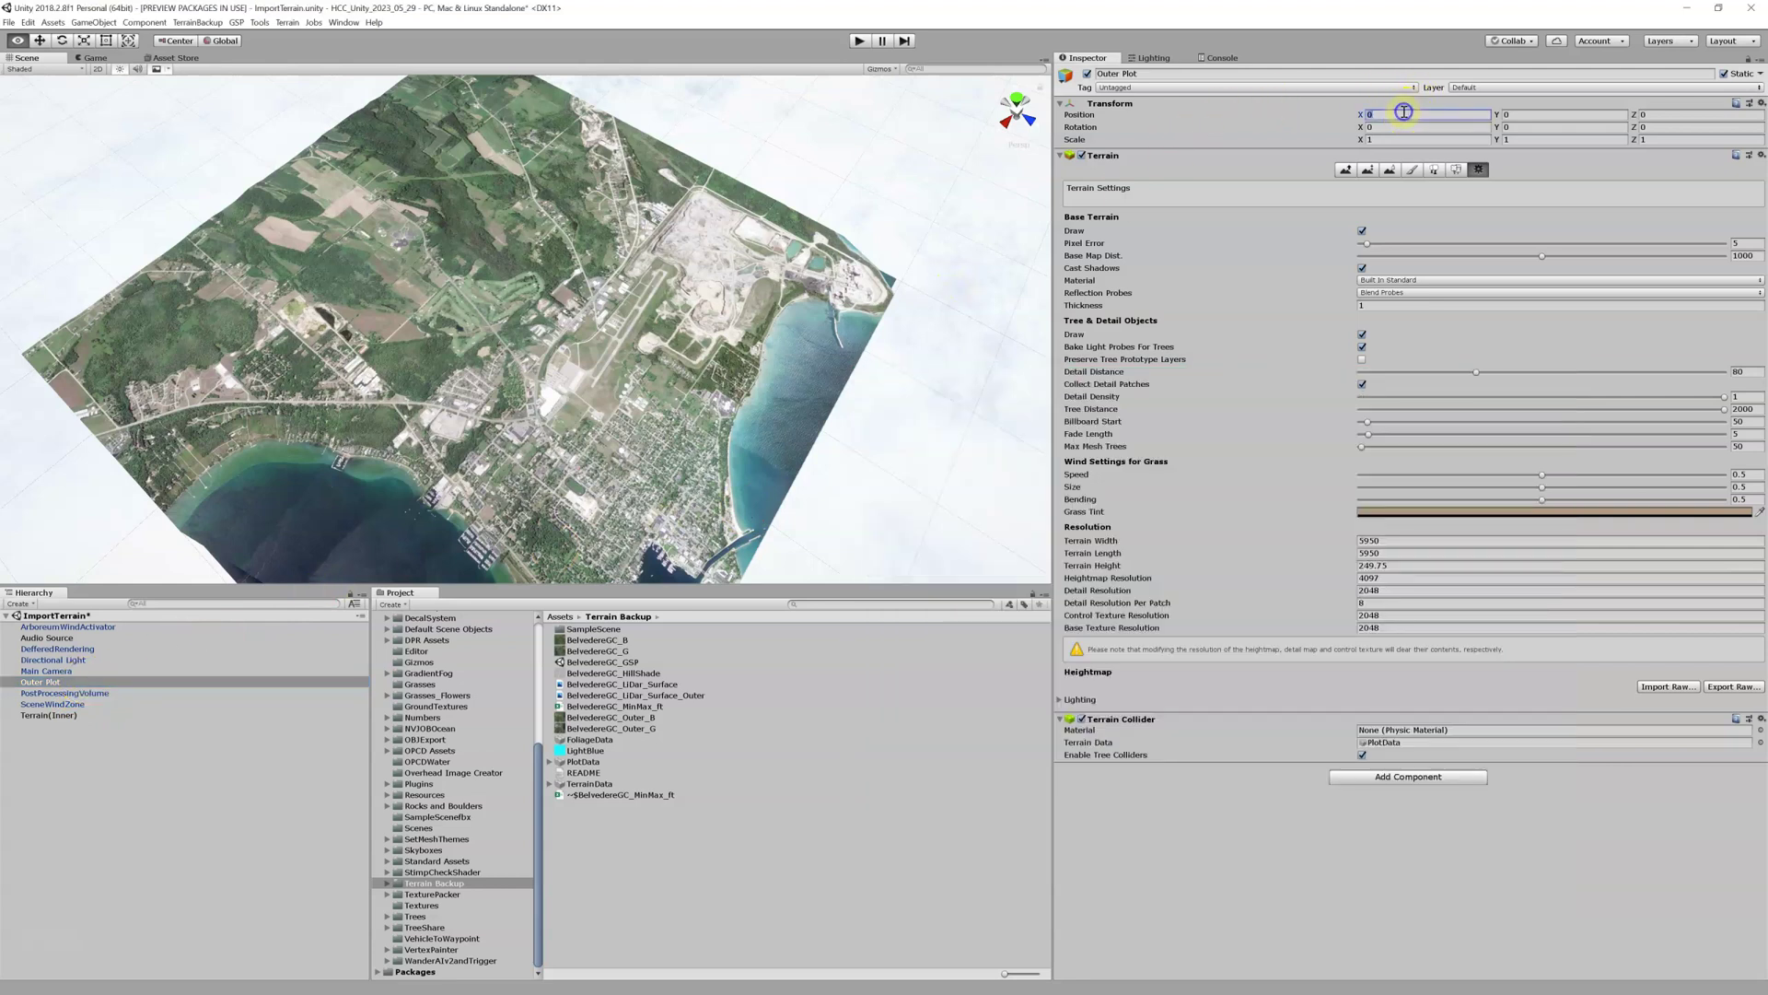
{"action": "type", "text": "-2125"}
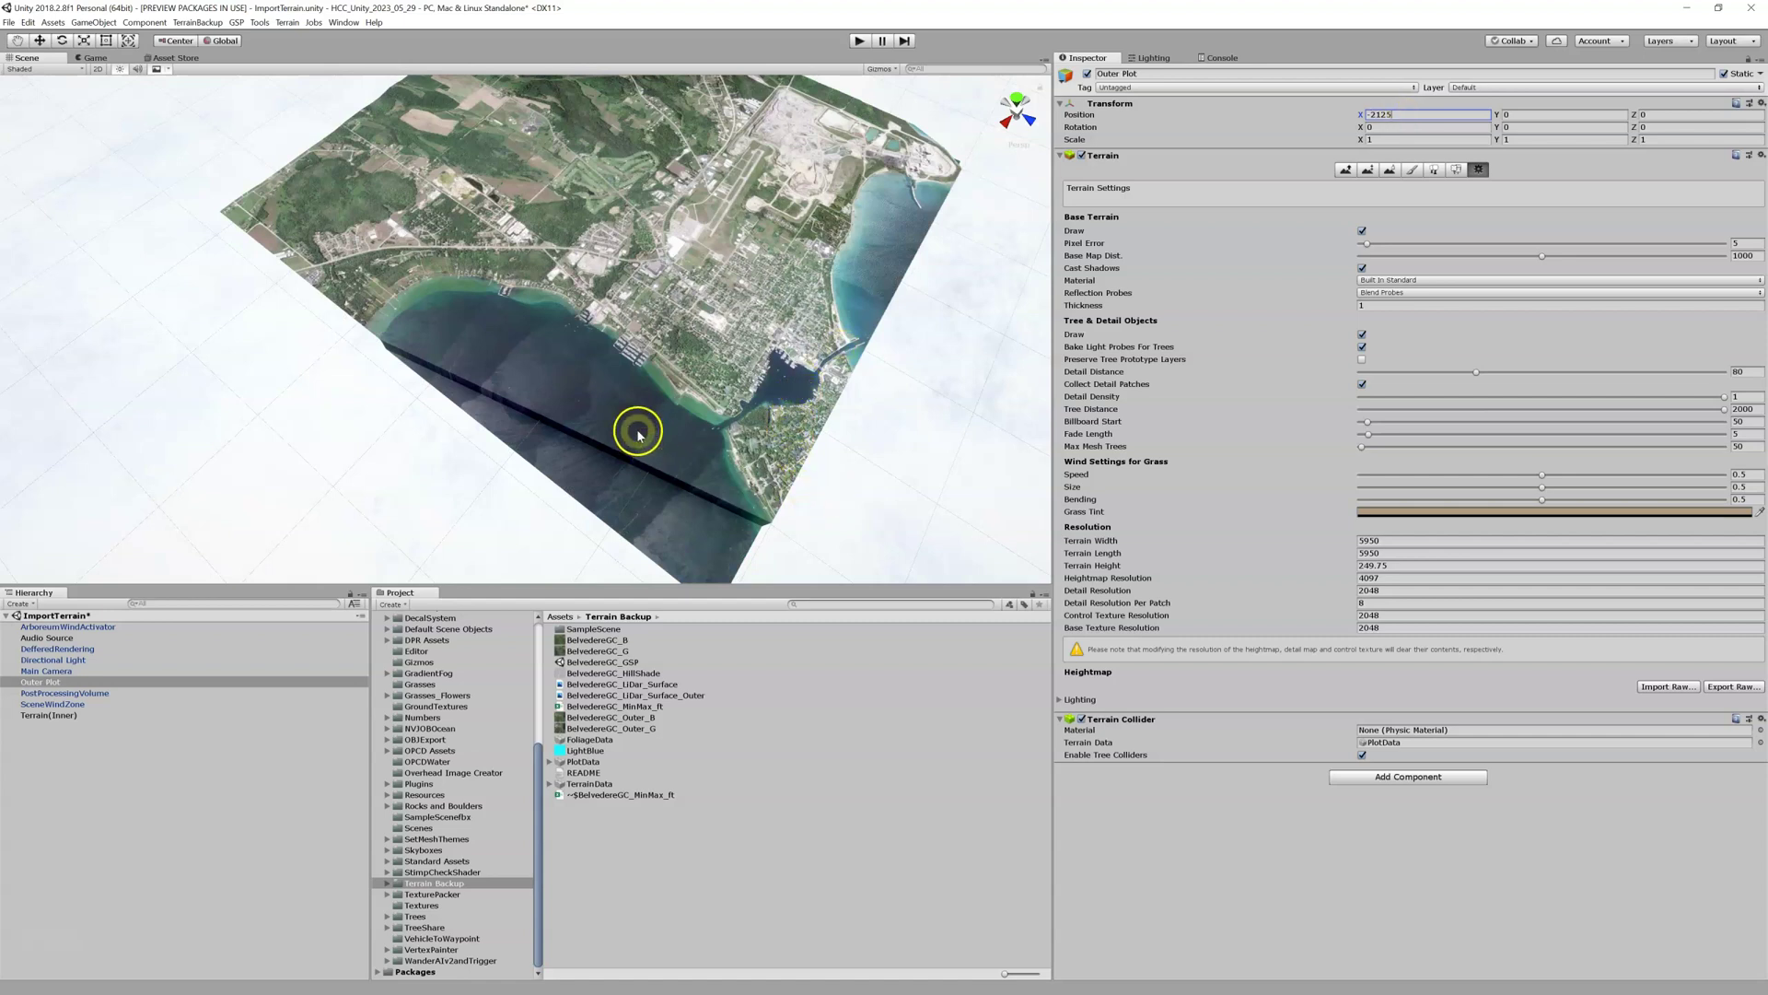
{"action": "left_click_drag", "start_coordinate": [644, 373], "coordinate": [634, 388], "text": "alt"}
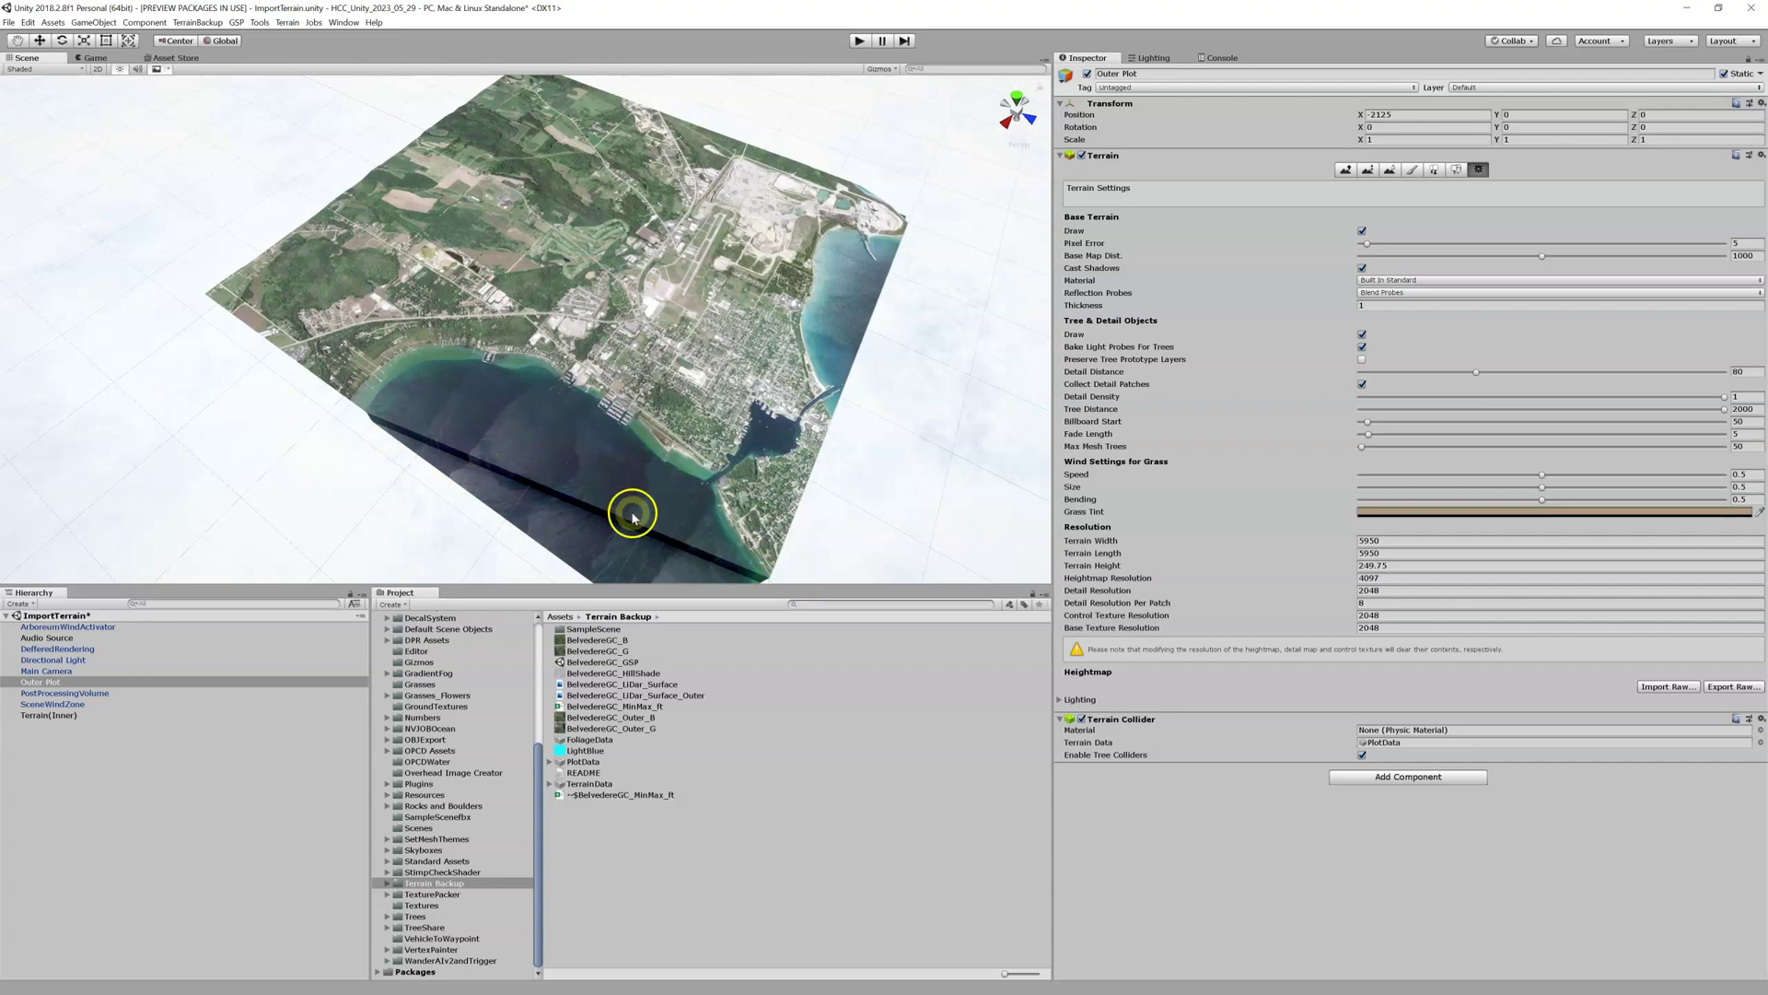
- Look up the outer terrain's Y position in the spreadsheet and set Outer Plot's Y position to -186.77
{"action": "key", "text": "alt+Tab"}
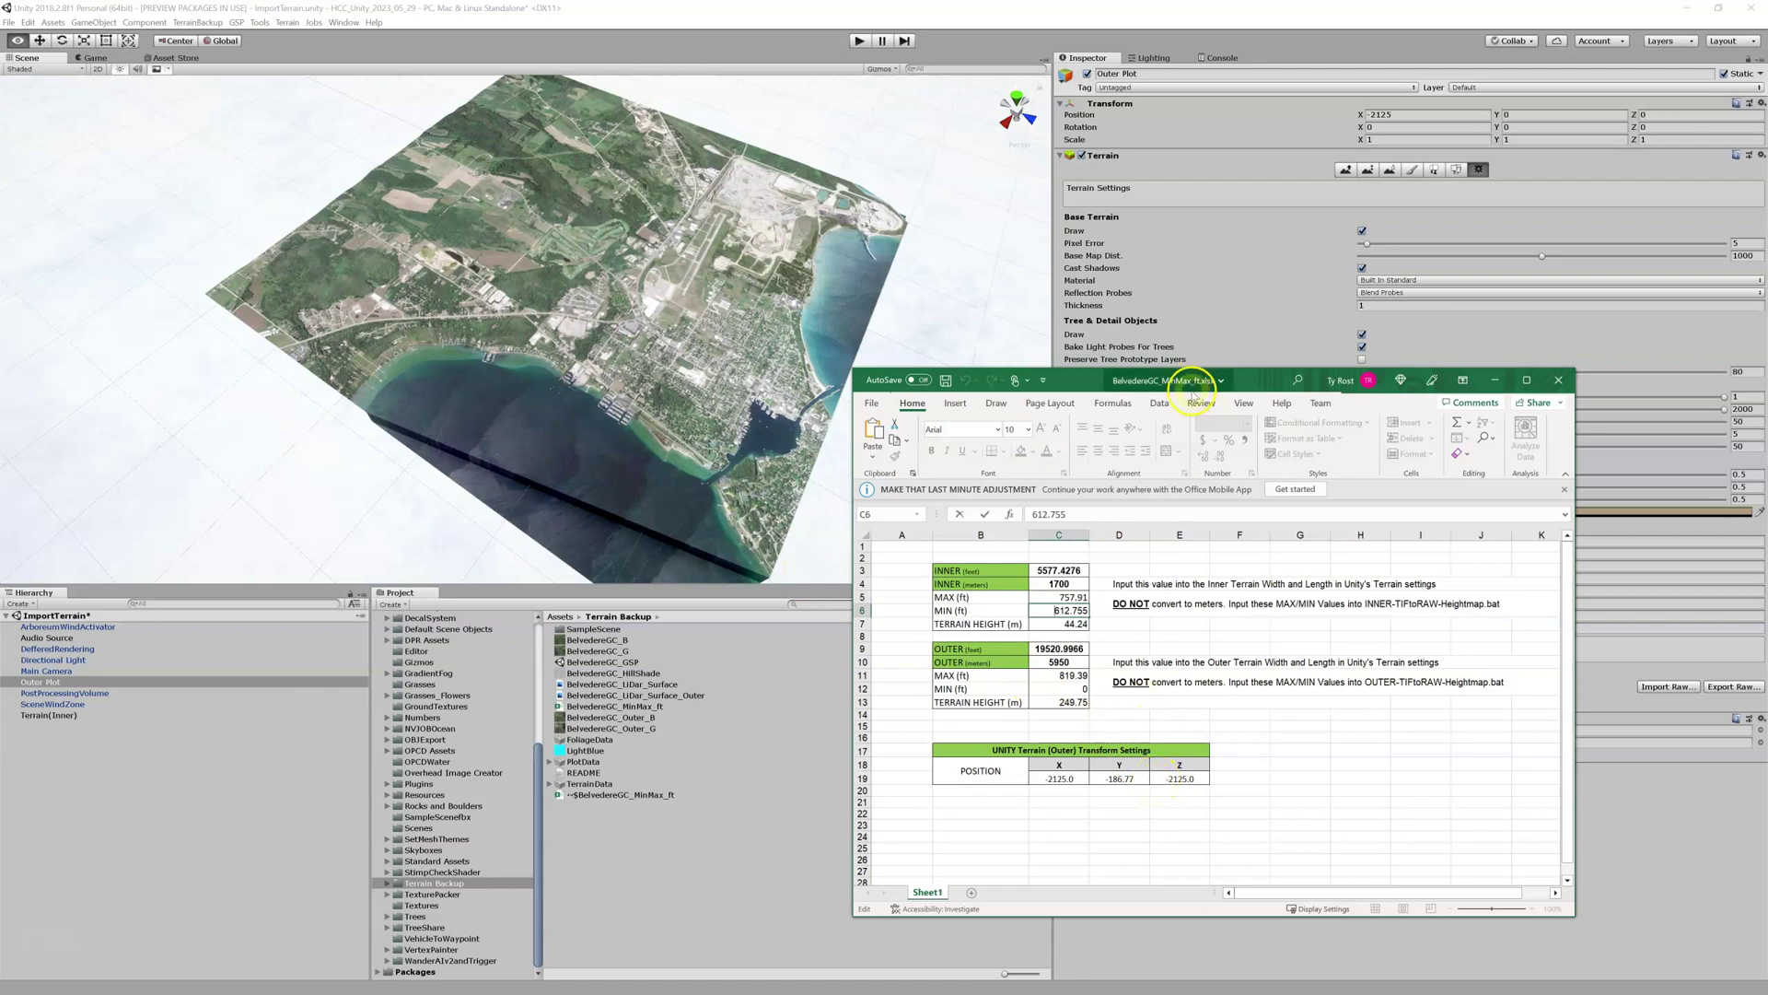
{"action": "left_click", "coordinate": [1276, 384]}
{"action": "left_click_drag", "start_coordinate": [1276, 384], "coordinate": [1767, 736]}
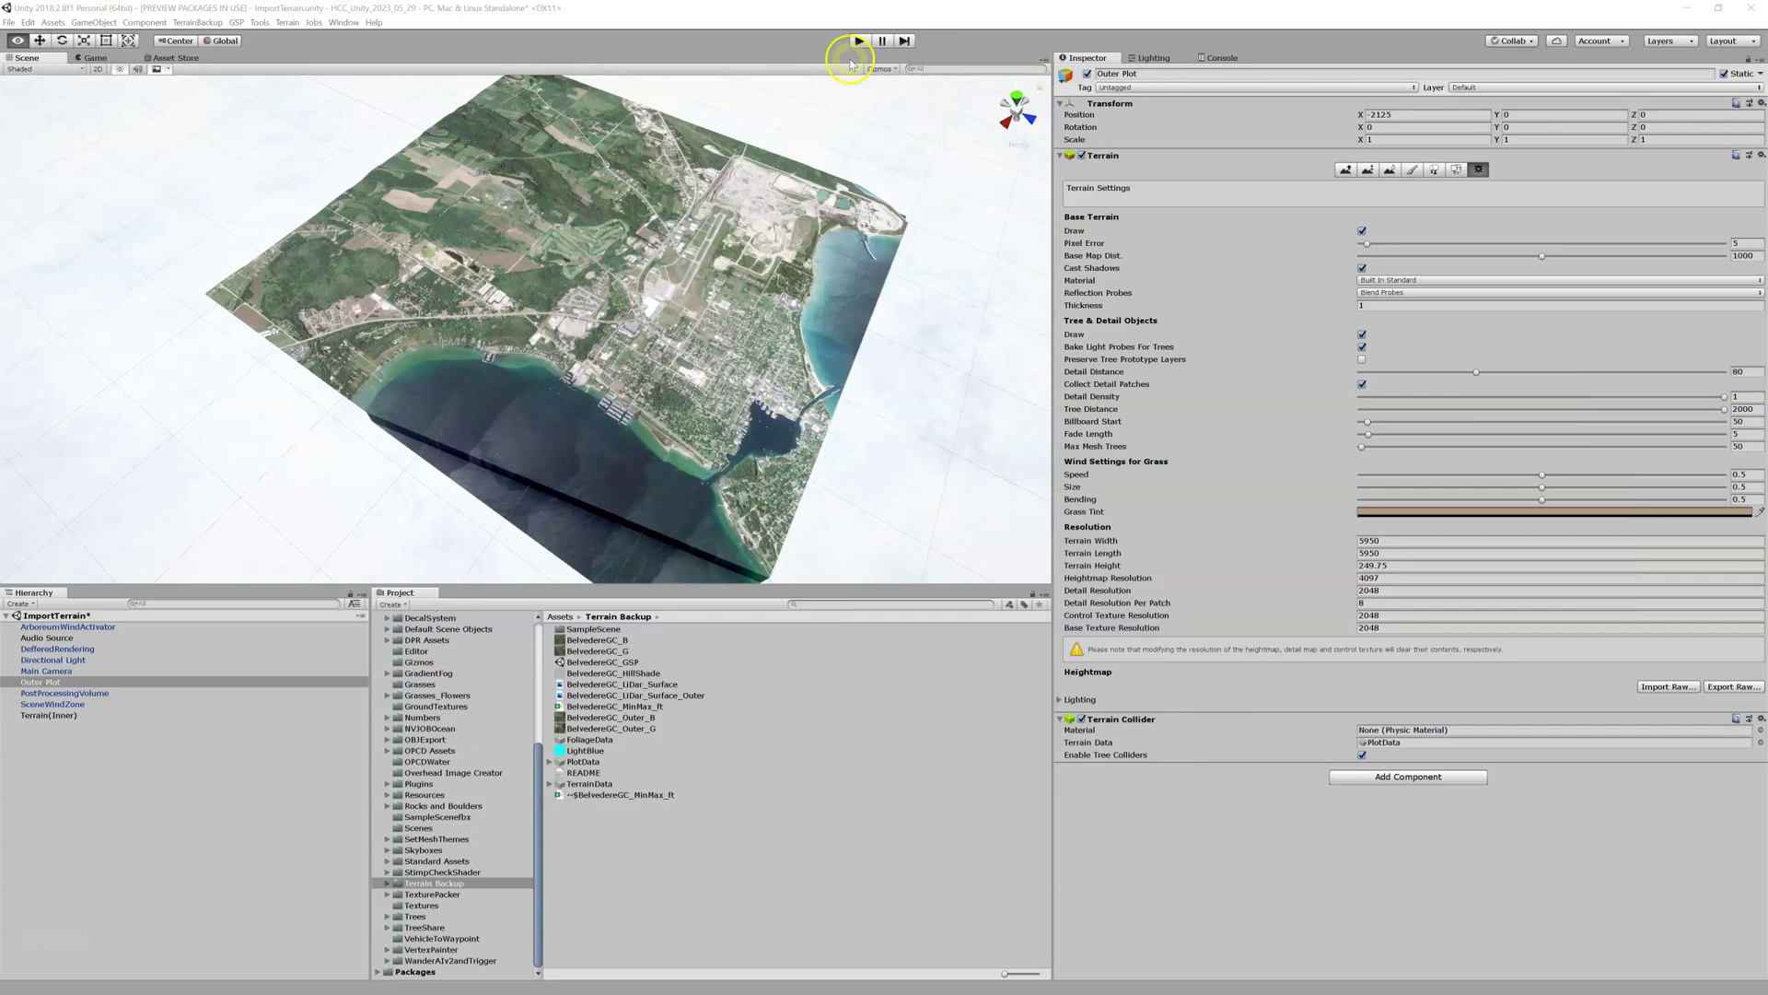
{"action": "left_click", "coordinate": [1529, 112]}
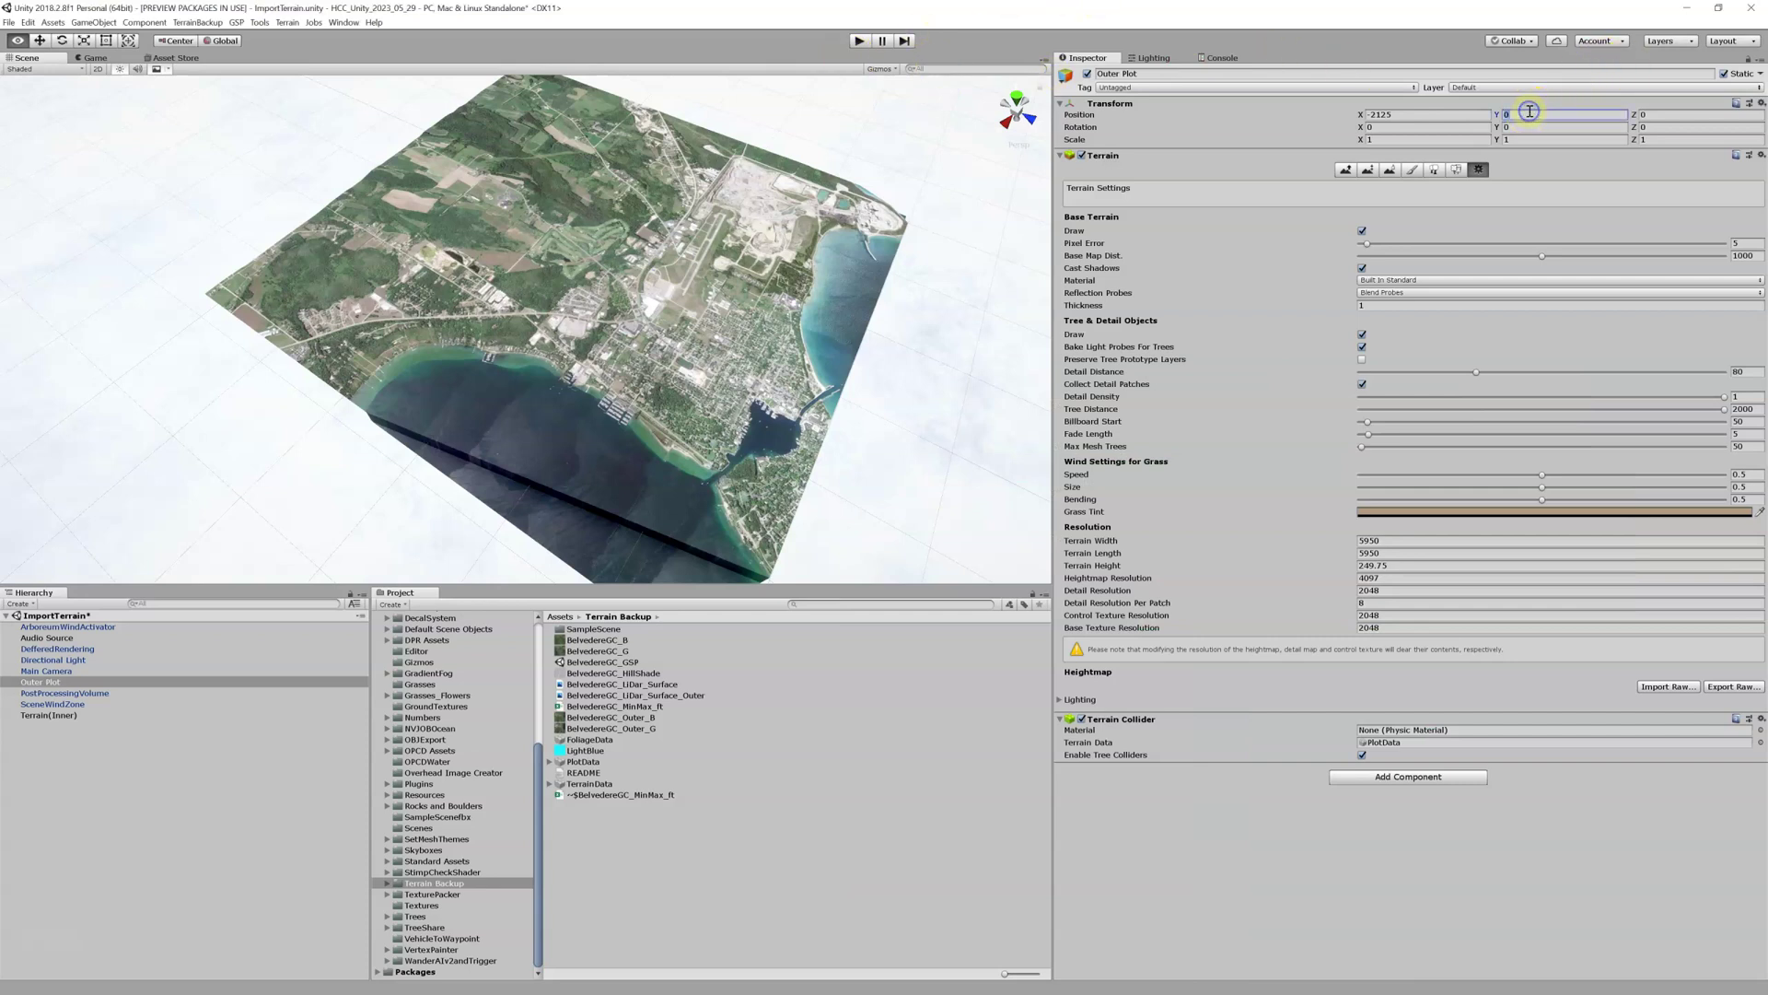
{"action": "type", "text": "-100"}
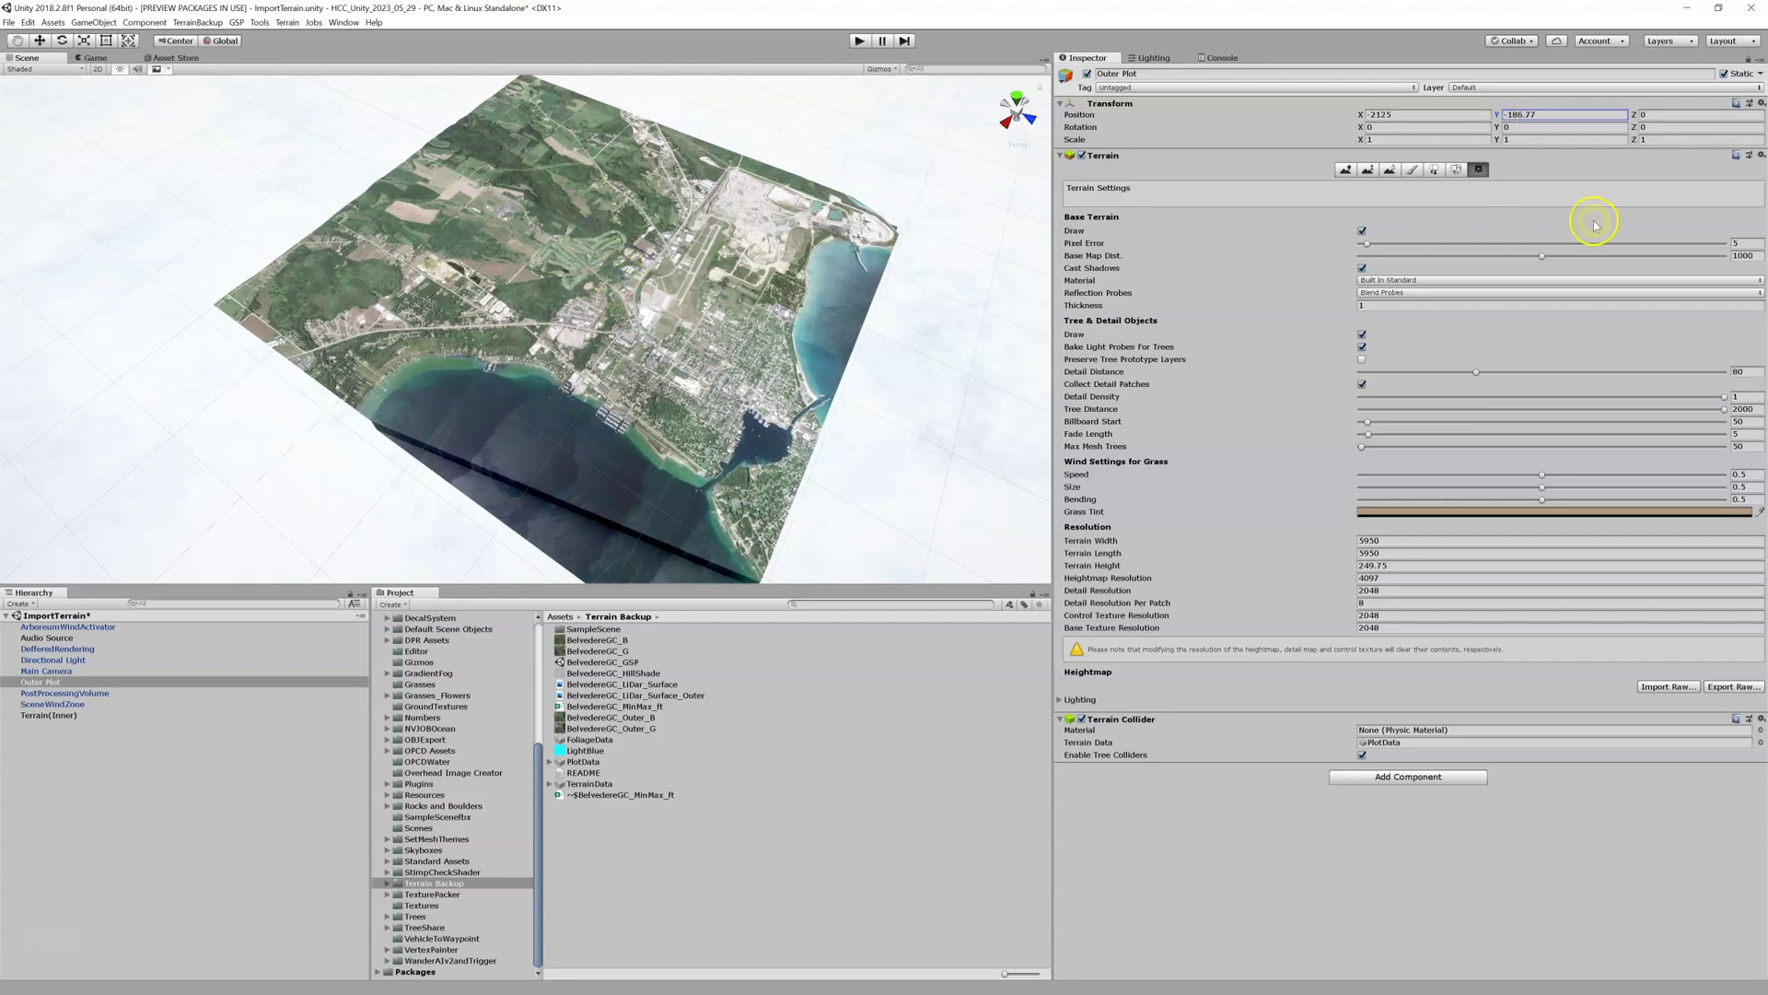
- Look up the outer terrain's Z position in the spreadsheet and set Outer Plot's Z position to -2125
{"action": "key", "text": "alt+Tab"}
{"action": "left_click_drag", "start_coordinate": [1424, 198], "coordinate": [1318, 476]}
{"action": "key", "text": "alt+Tab"}
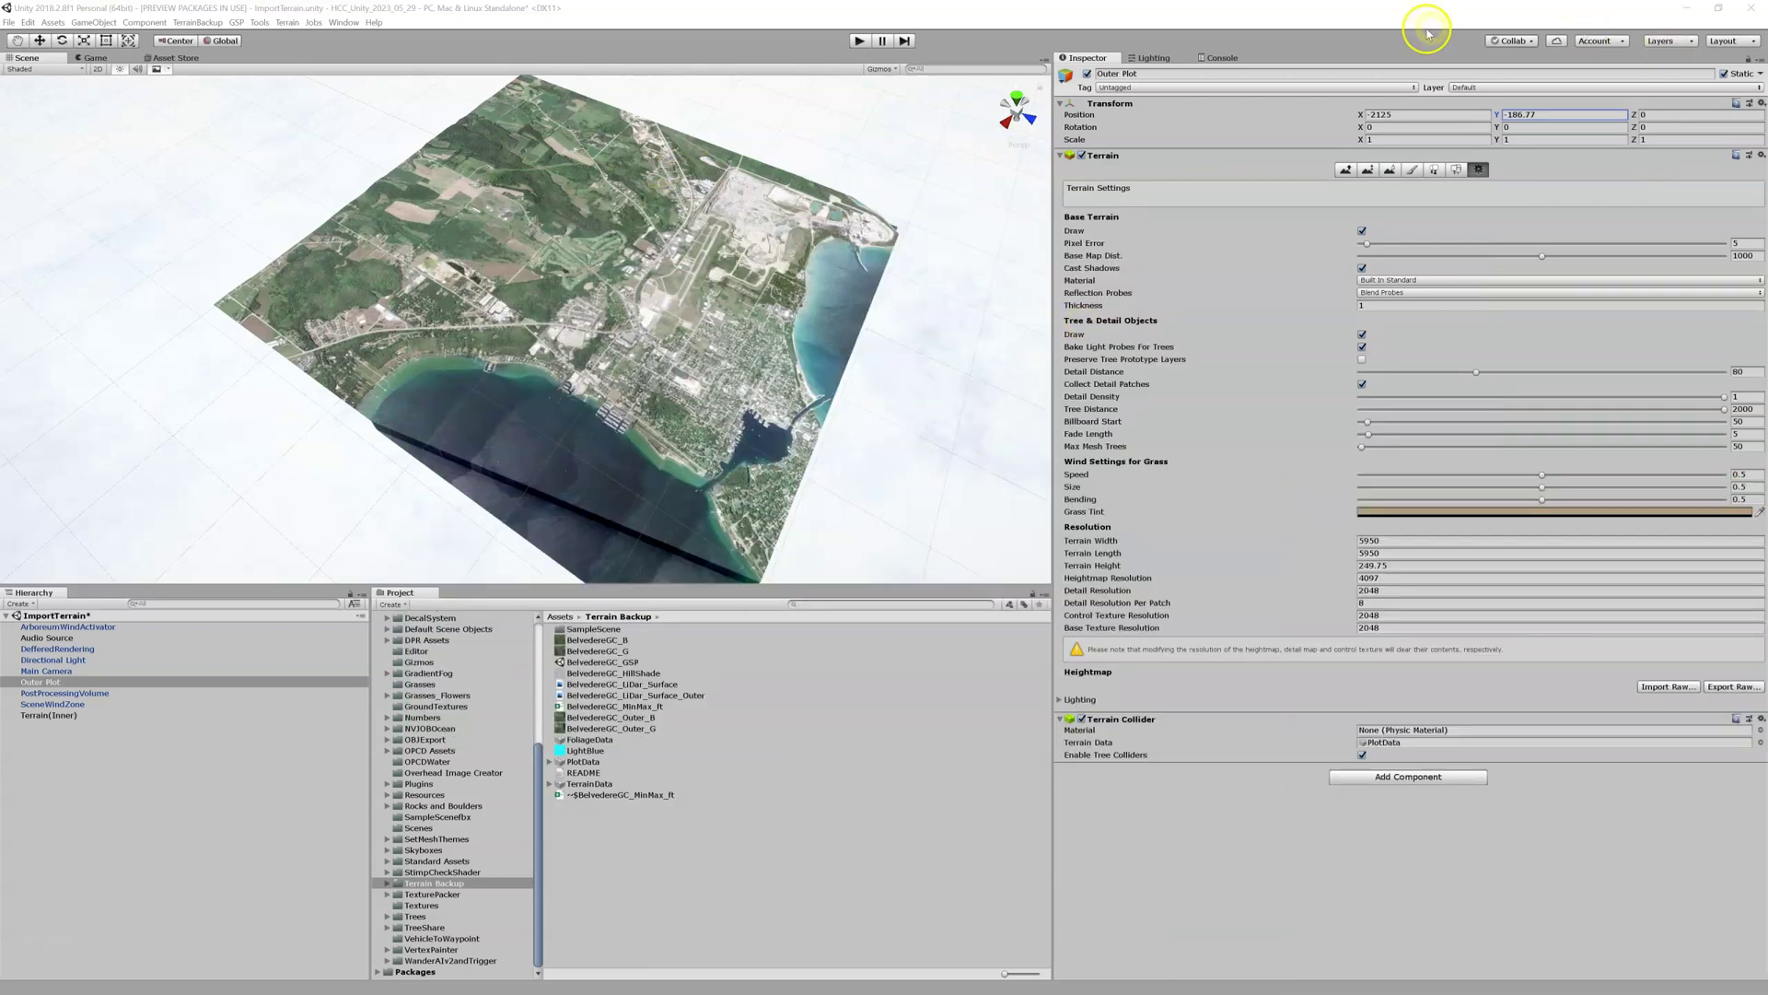
{"action": "left_click", "coordinate": [1637, 115]}
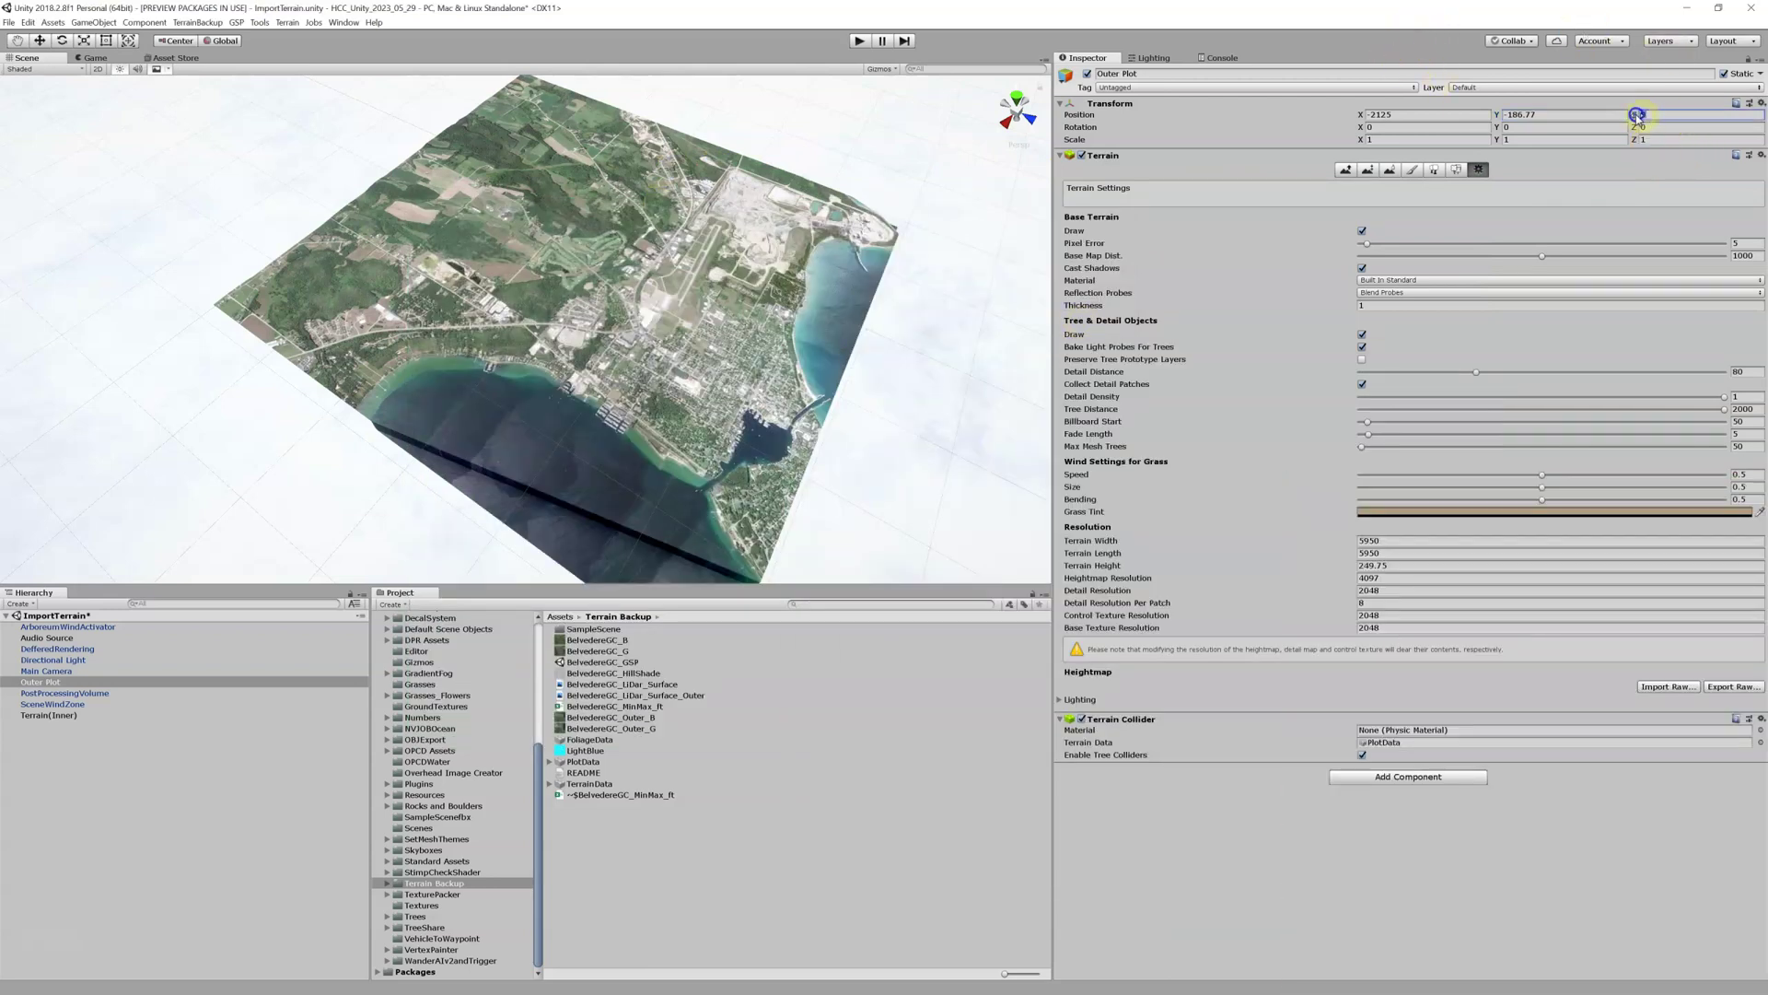
{"action": "type", "text": "-2125"}
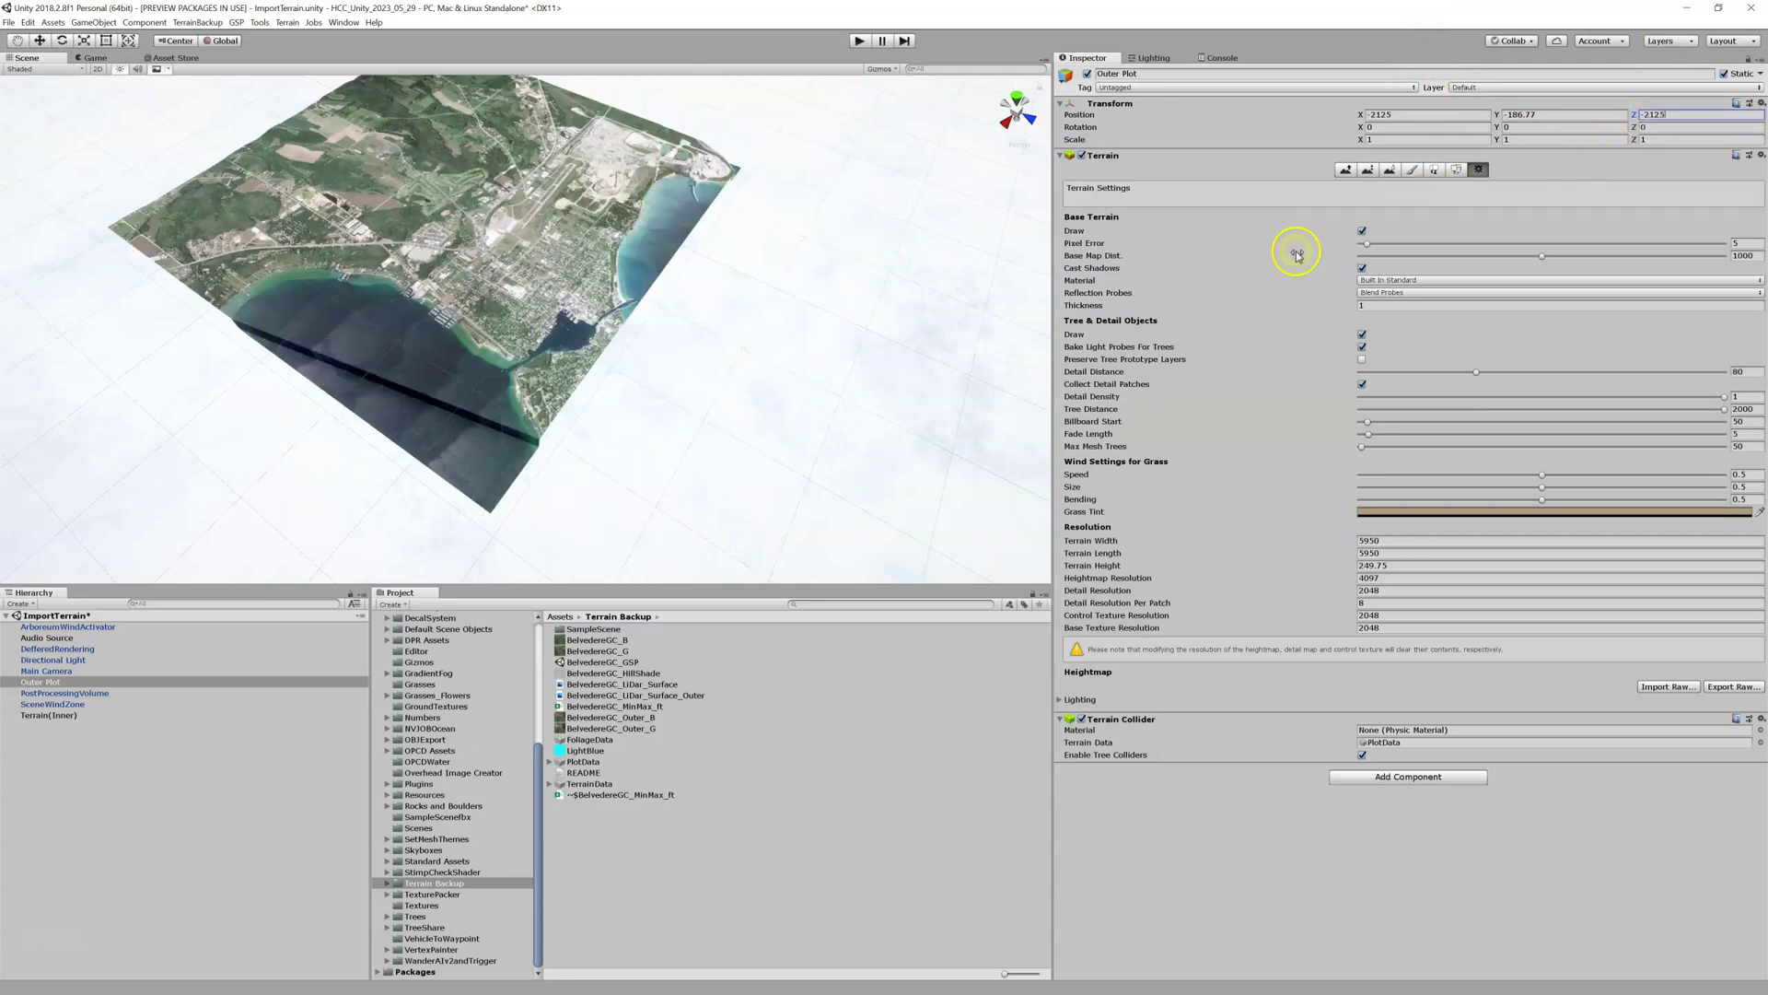
- Toggle Outer Plot off and on repeatedly to examine how Terrain(Inner) lines up within it, leaving it enabled
{"action": "left_click", "coordinate": [1243, 152]}
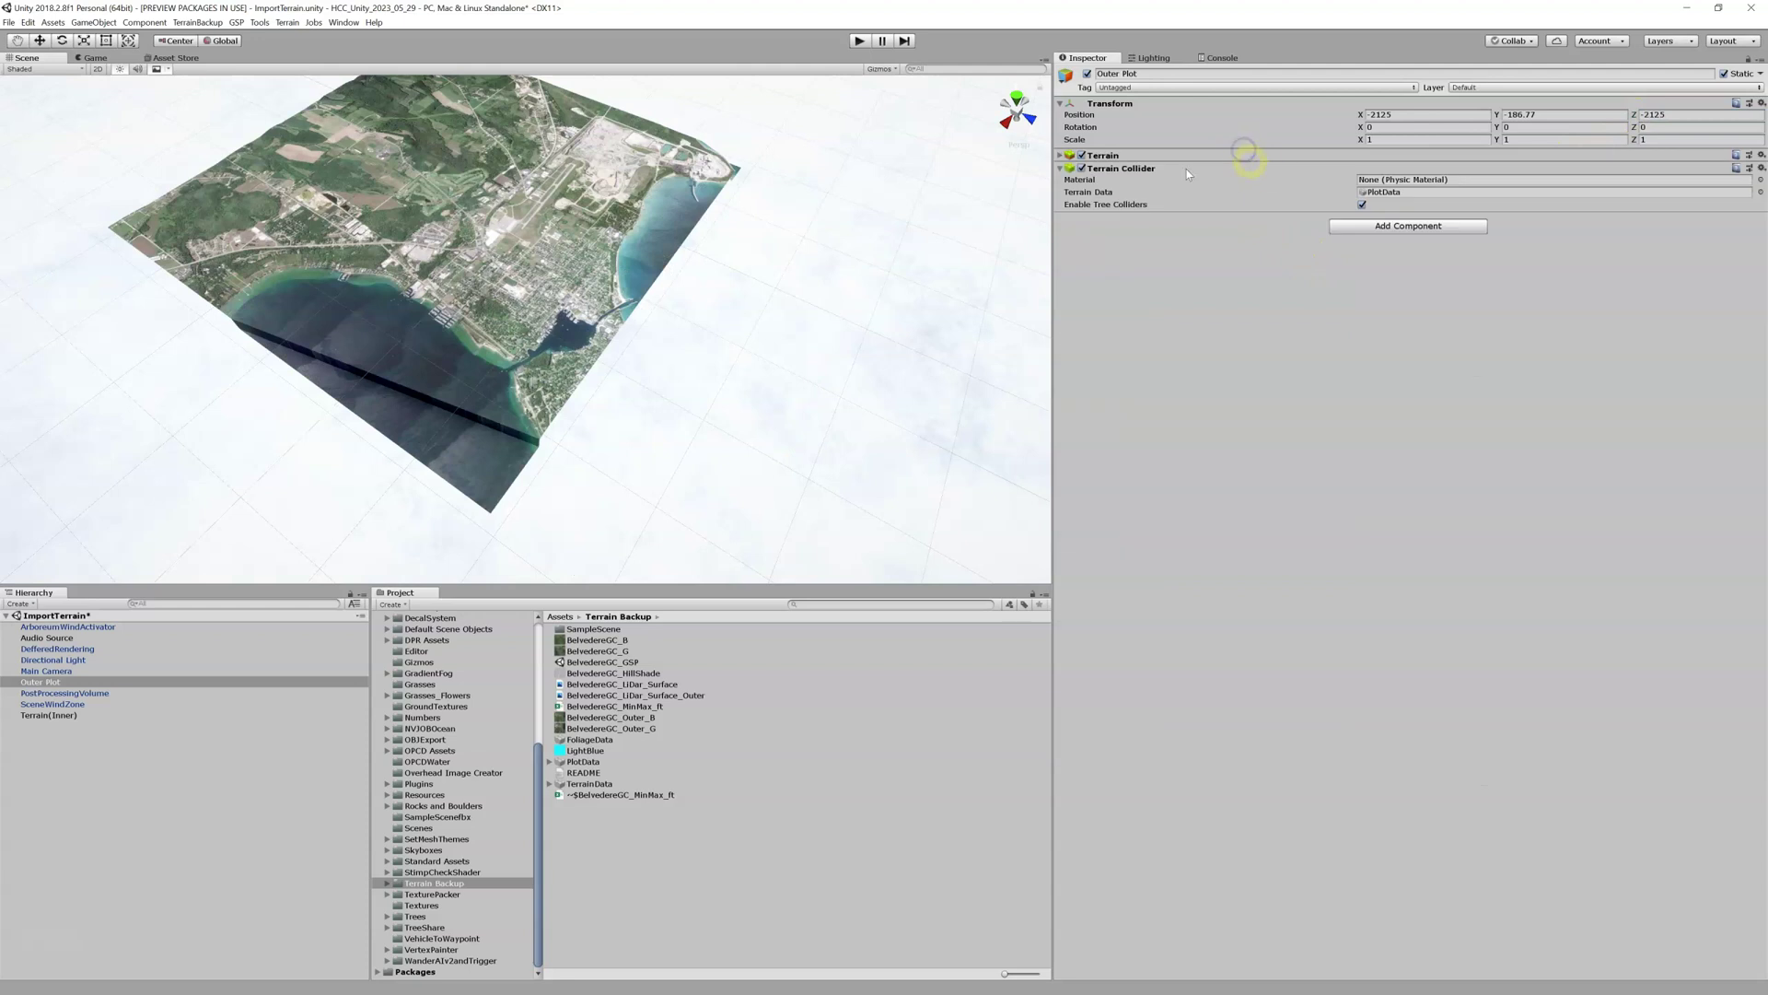
{"action": "left_click", "coordinate": [57, 716]}
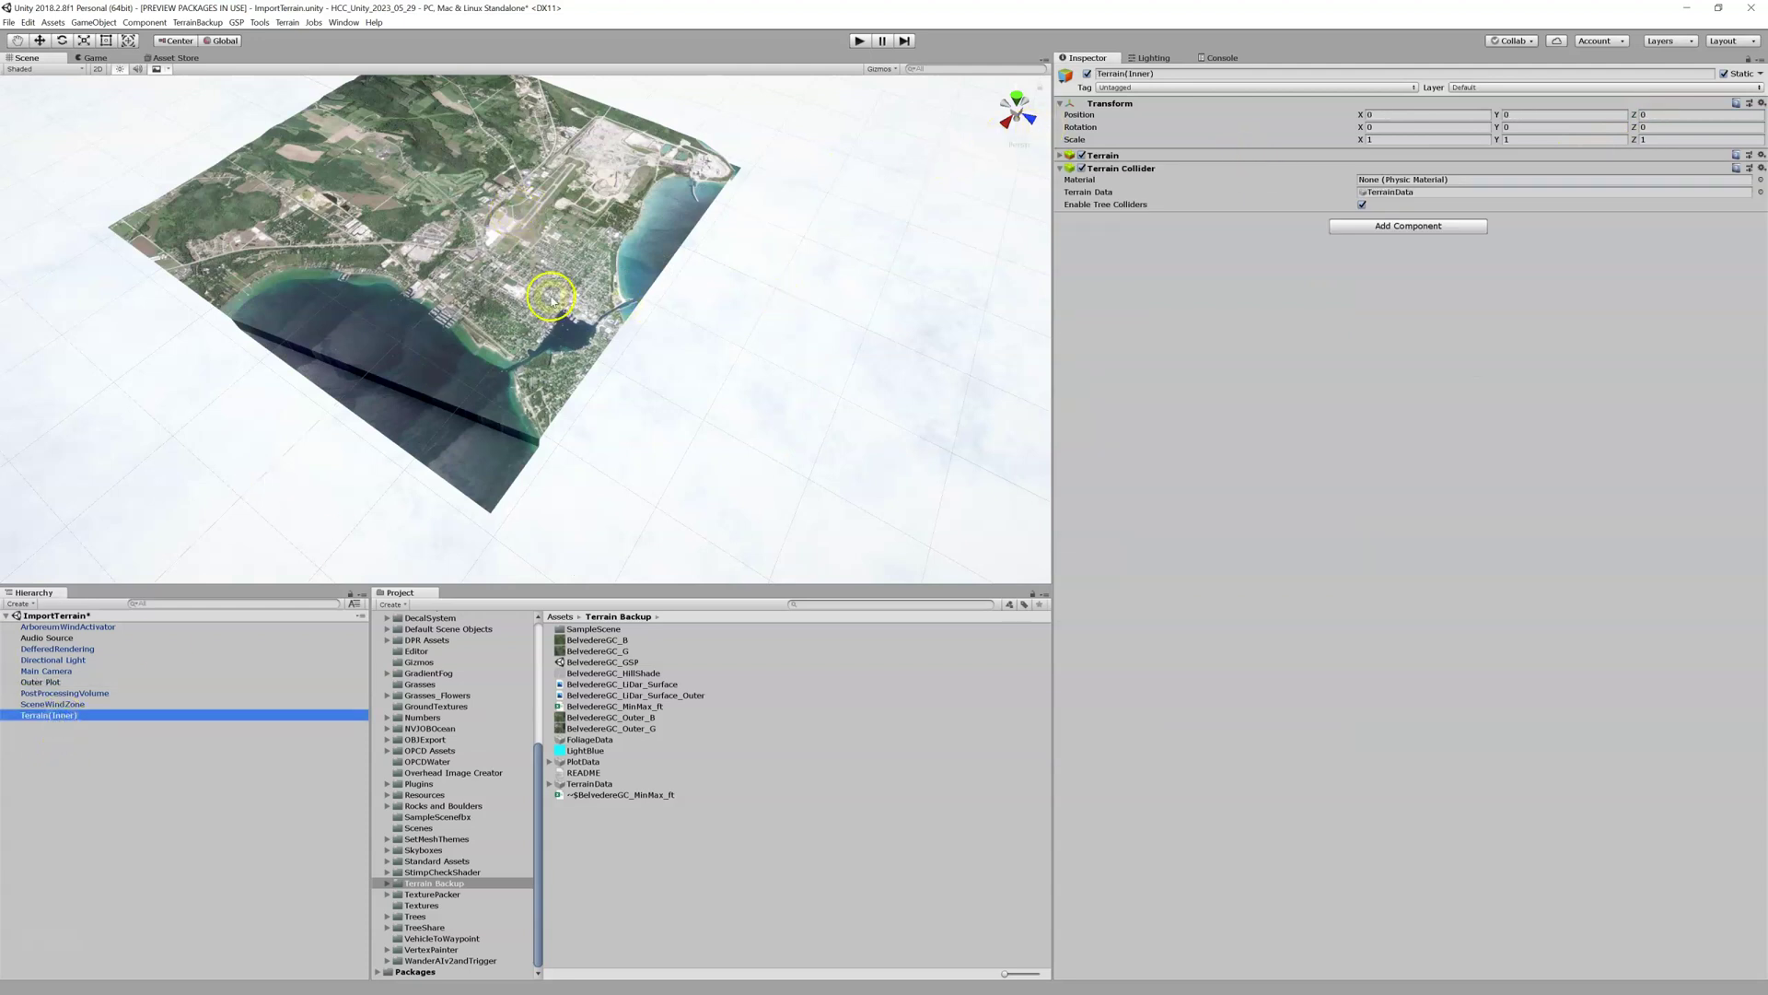
{"action": "right_click_drag", "start_coordinate": [443, 294], "coordinate": [414, 268]}
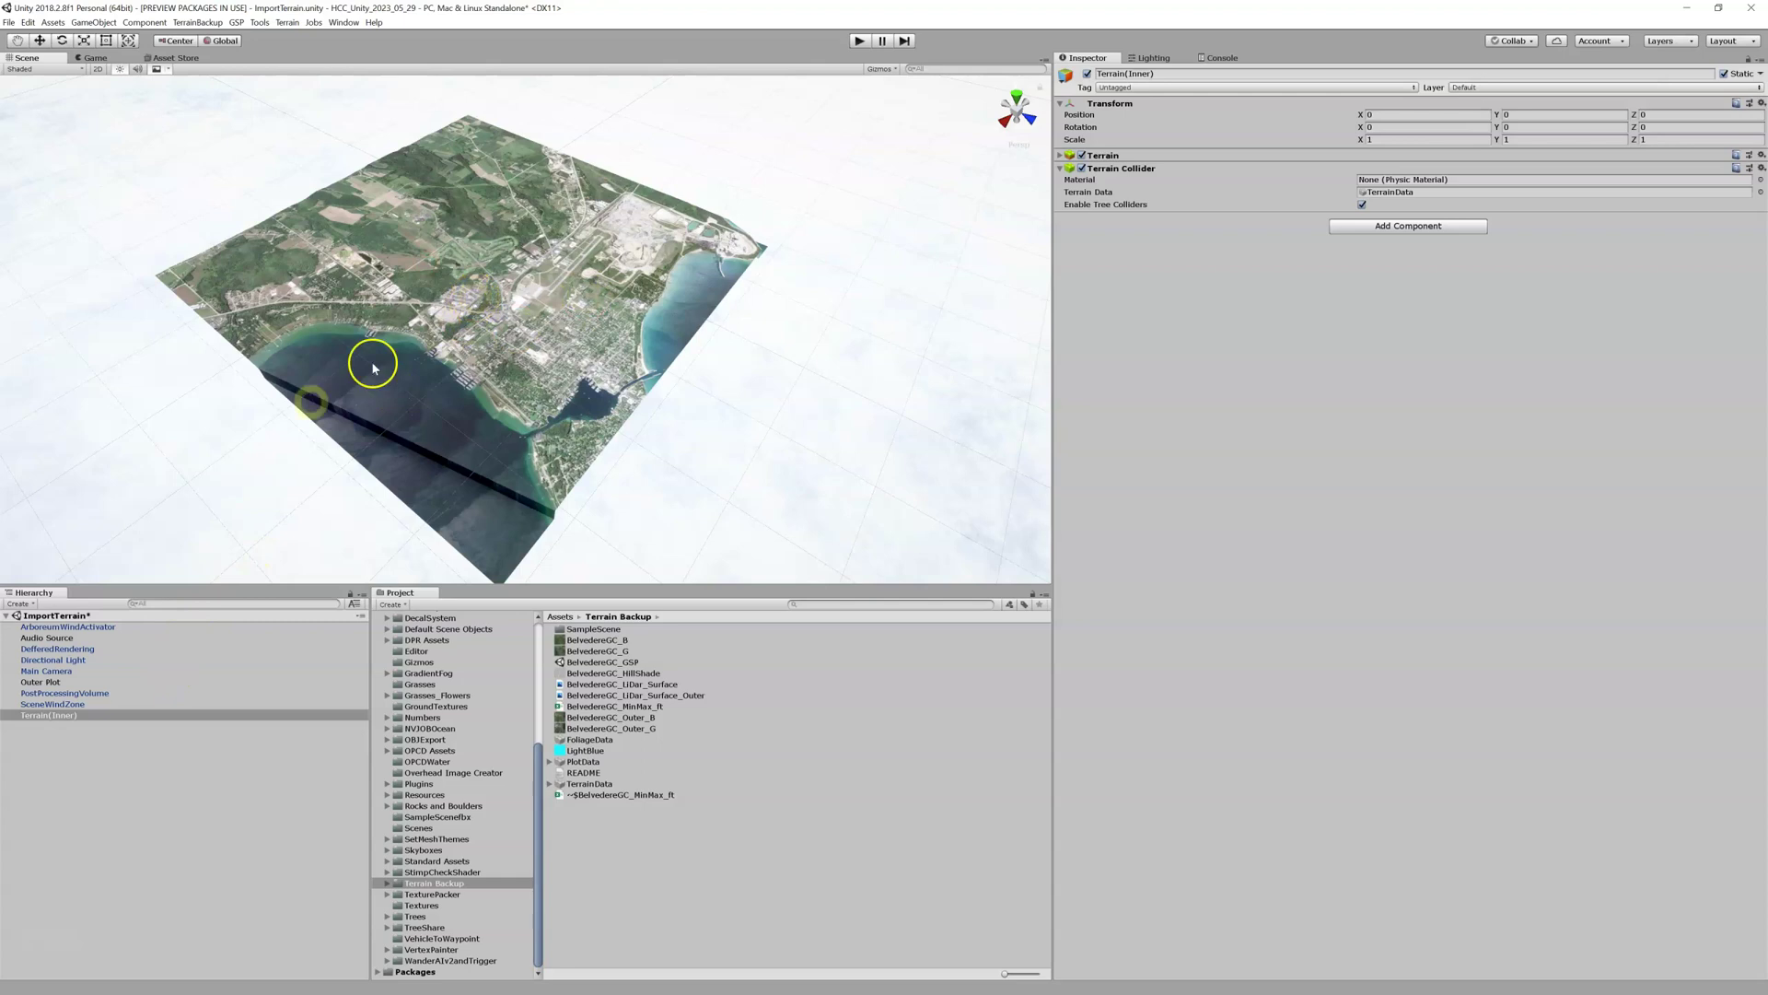
{"action": "left_click", "coordinate": [63, 682]}
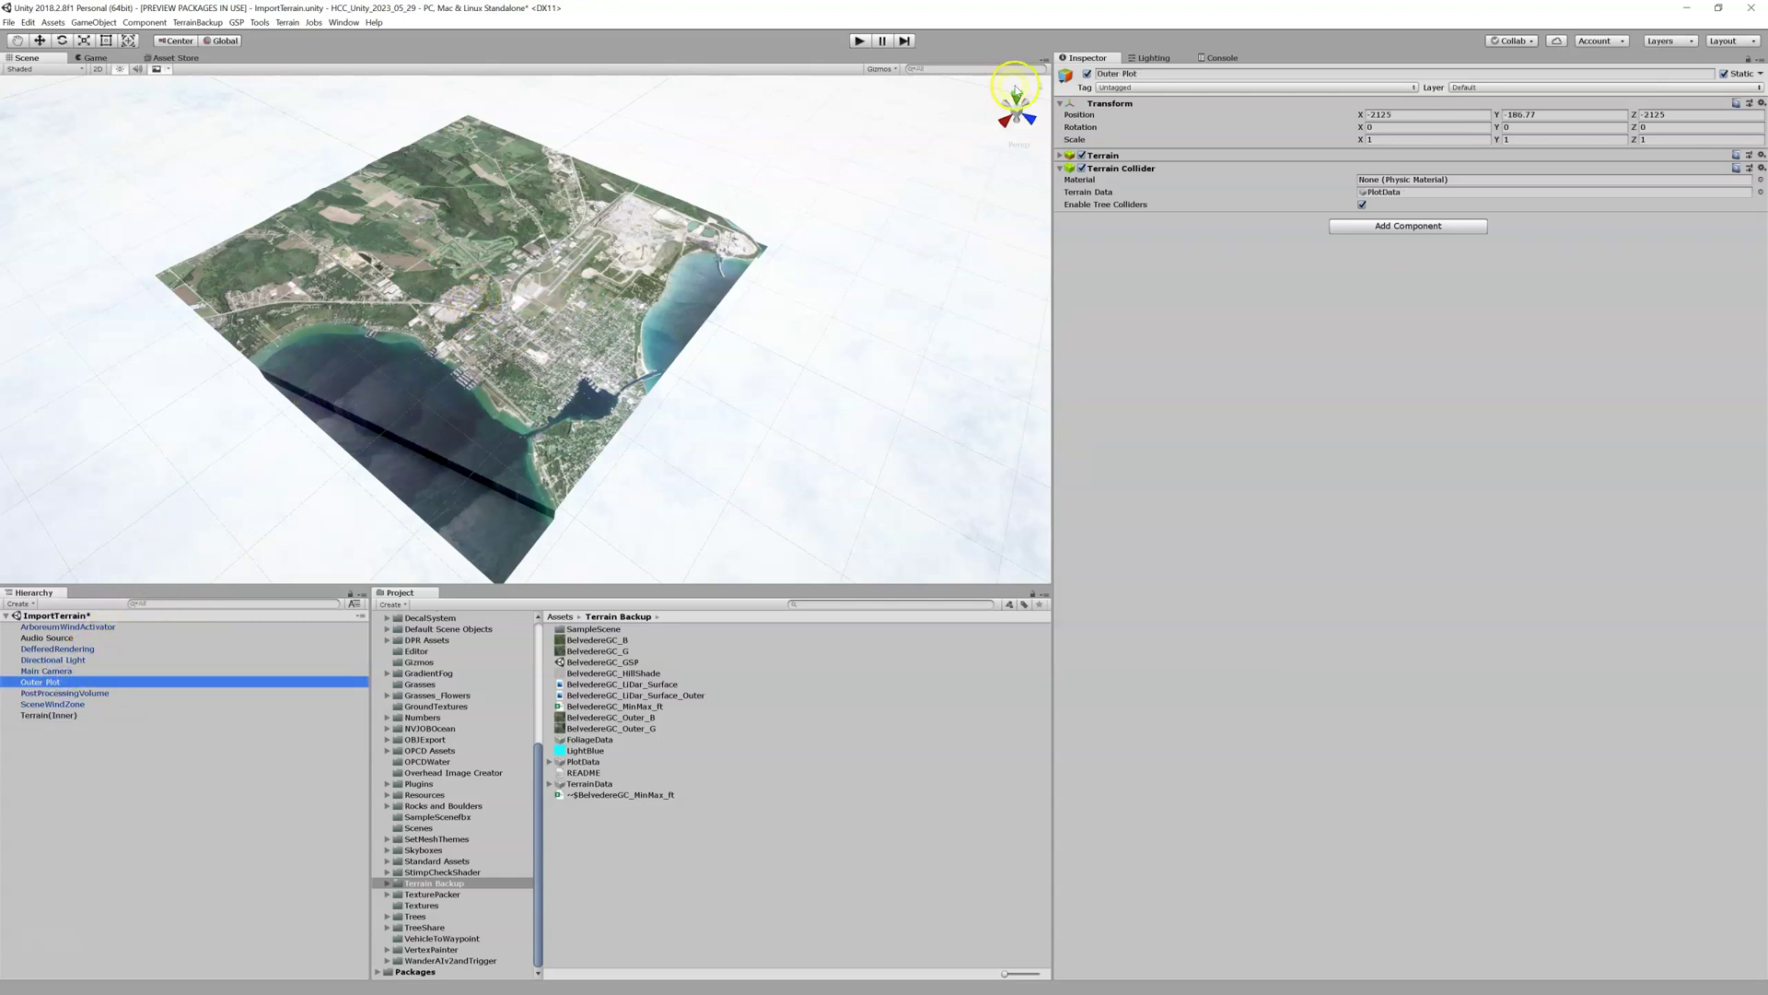
{"action": "left_click", "coordinate": [1087, 74]}
{"action": "left_click", "coordinate": [1087, 74]}
{"action": "left_click", "coordinate": [1086, 74]}
{"action": "left_click", "coordinate": [1086, 74]}
{"action": "left_click", "coordinate": [1087, 73]}
{"action": "left_click", "coordinate": [1087, 74]}
{"action": "left_click", "coordinate": [1087, 74]}
{"action": "left_click", "coordinate": [1087, 74]}
{"action": "left_click", "coordinate": [1087, 73]}
{"action": "left_click", "coordinate": [1087, 74]}
{"action": "left_click", "coordinate": [1087, 73]}
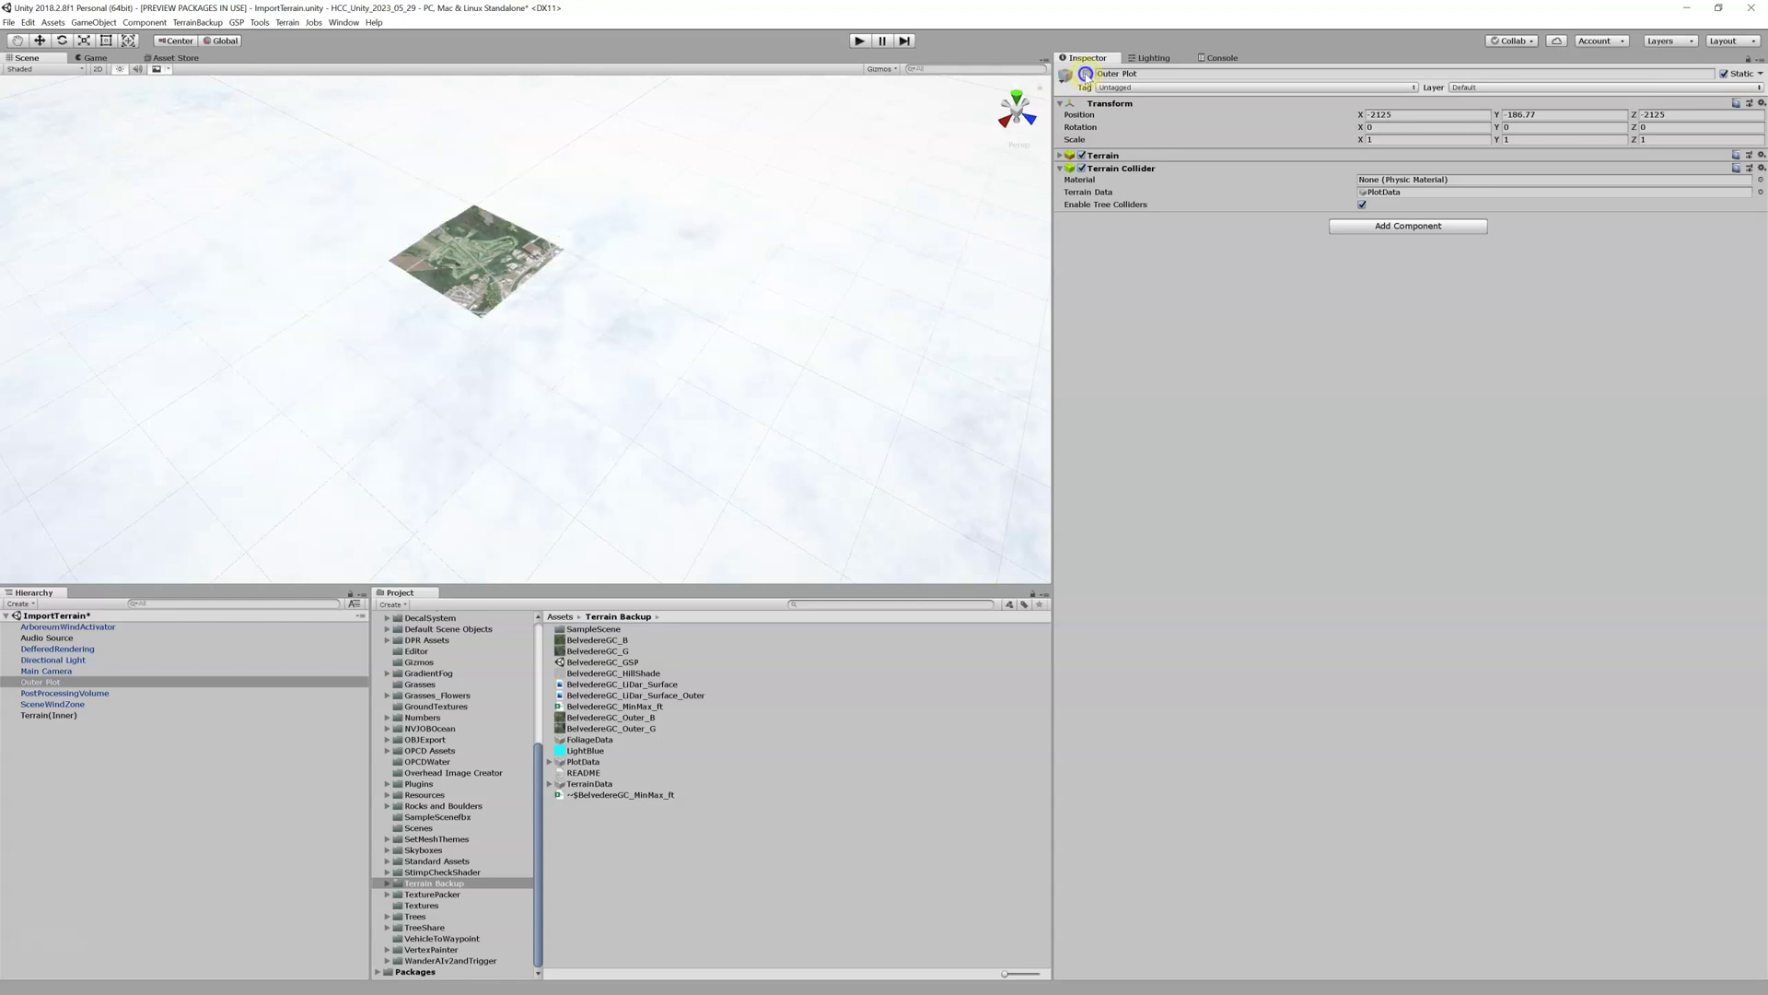
{"action": "left_click", "coordinate": [1087, 74]}
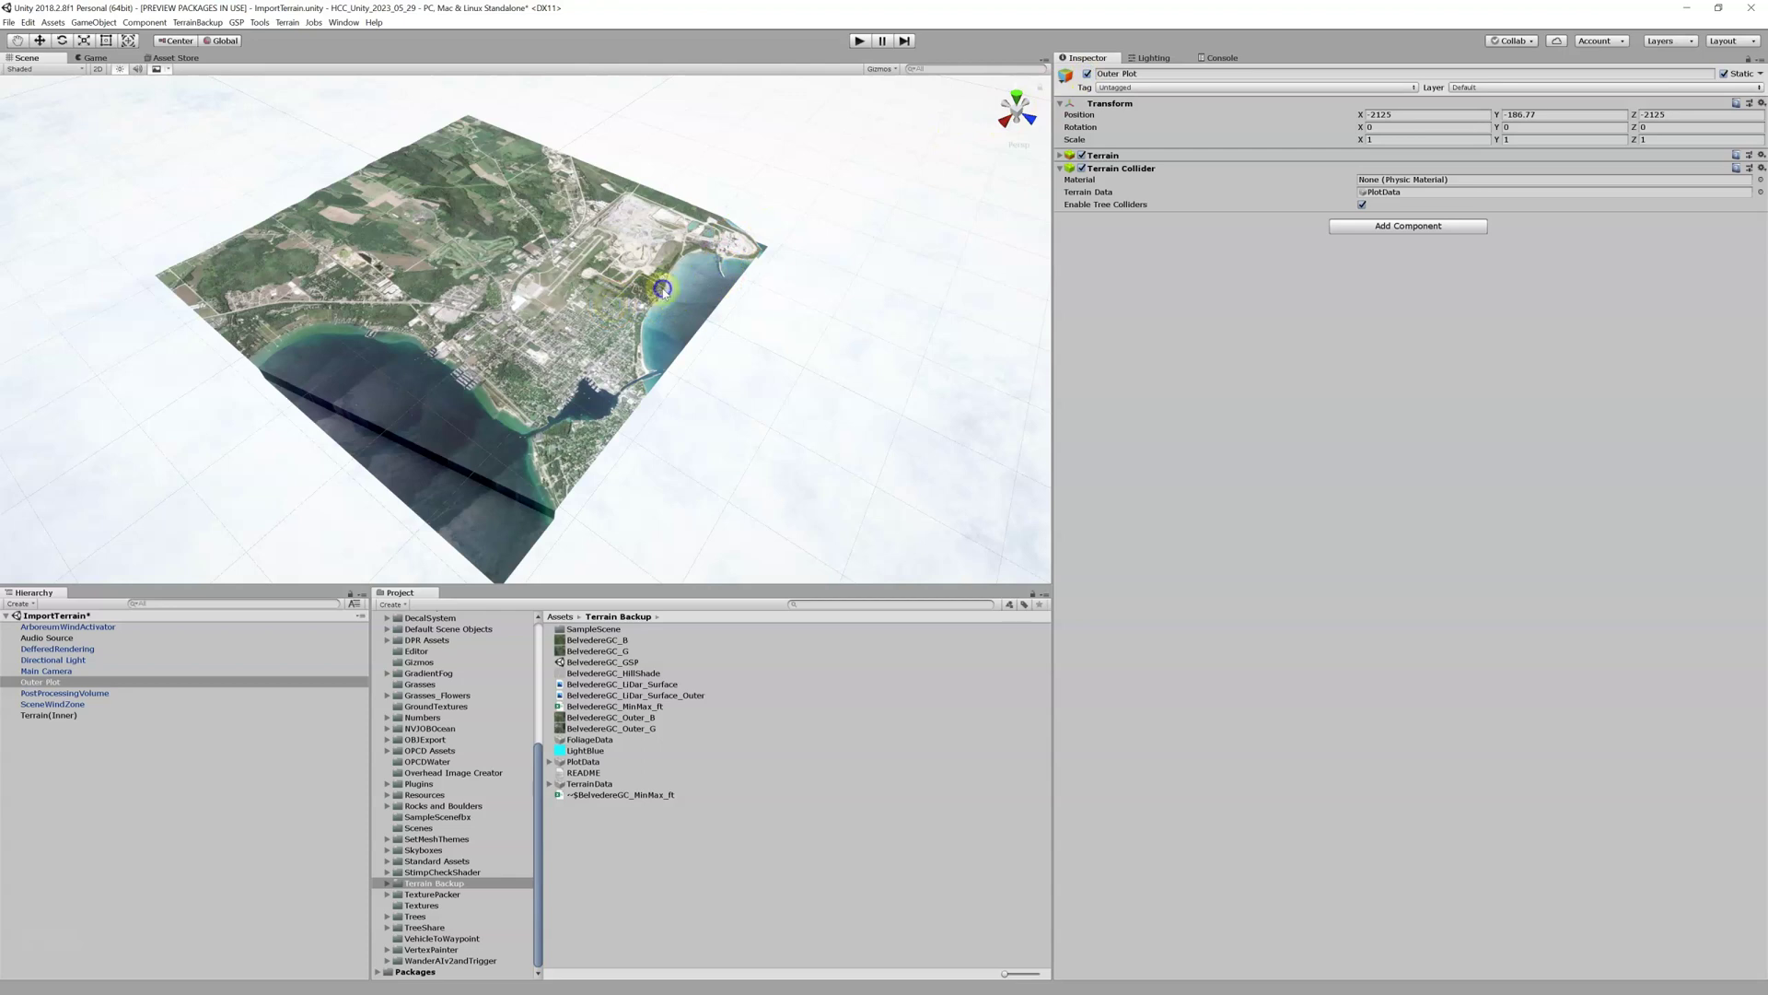
- Replace the albedo of Outer Plot's terrain texture with the LightBlue texture and apply the change
{"action": "left_click", "coordinate": [1062, 156]}
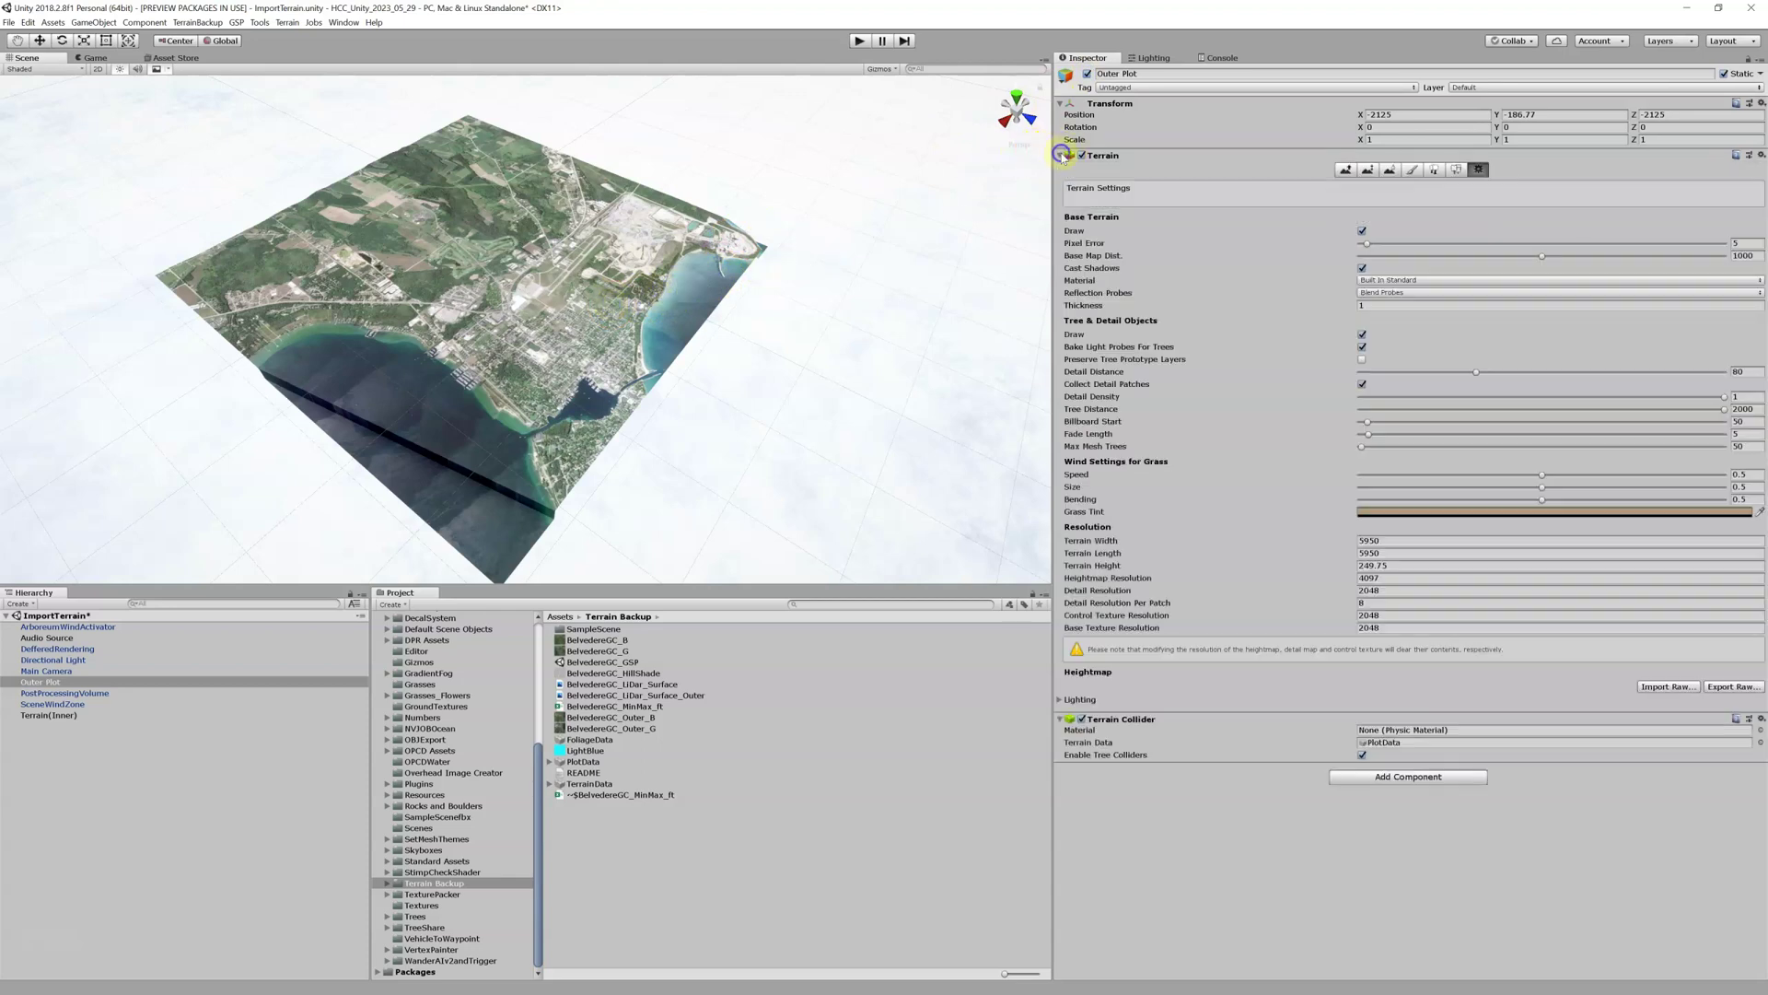
{"action": "left_click", "coordinate": [1416, 169]}
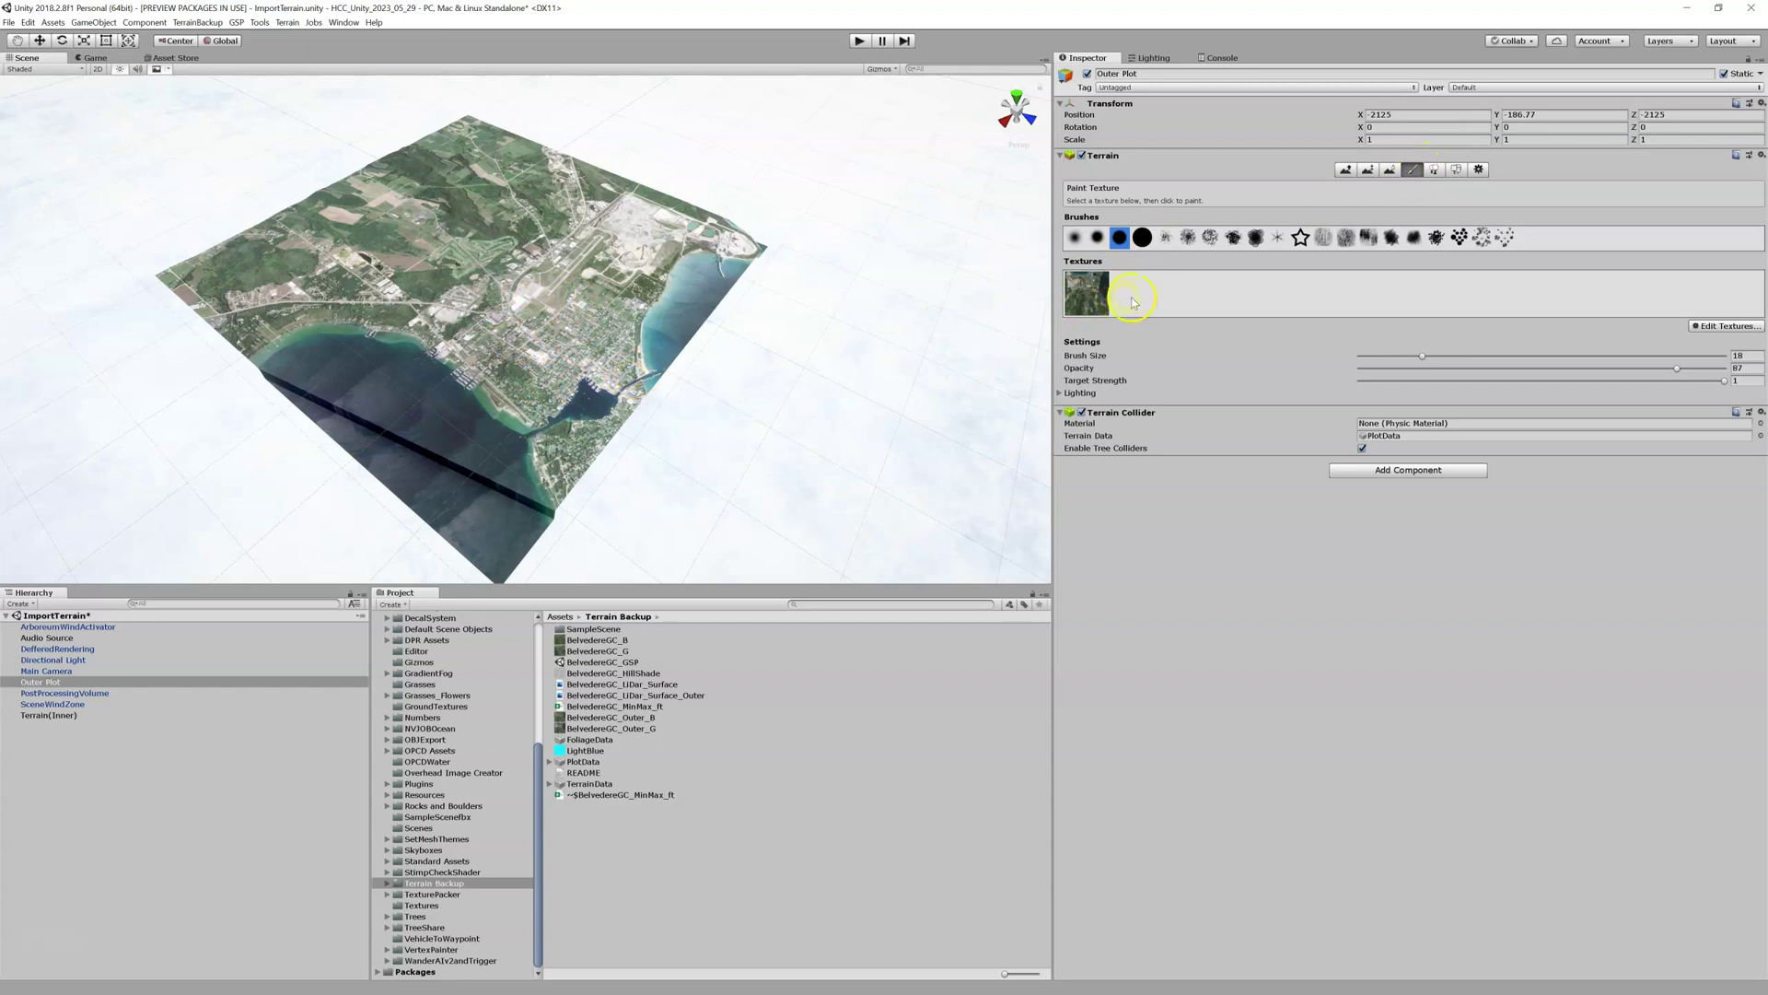
{"action": "left_click", "coordinate": [1623, 302]}
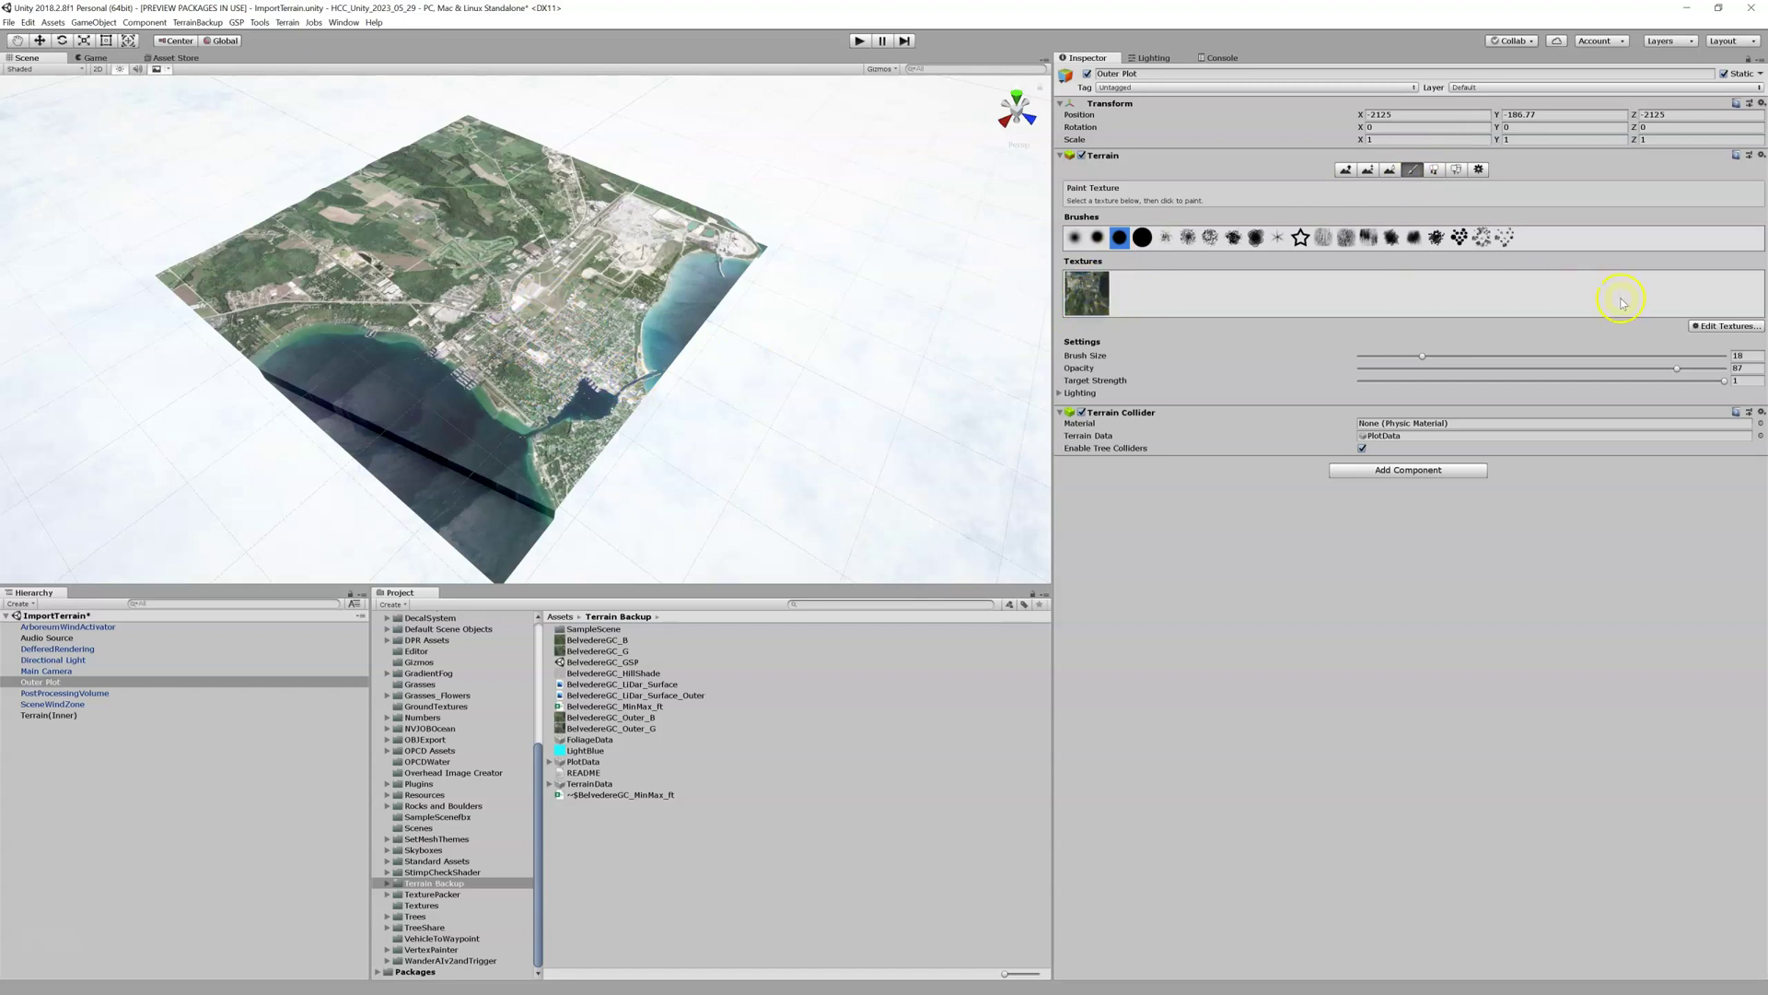
{"action": "left_click", "coordinate": [1710, 329]}
{"action": "left_click", "coordinate": [1693, 345]}
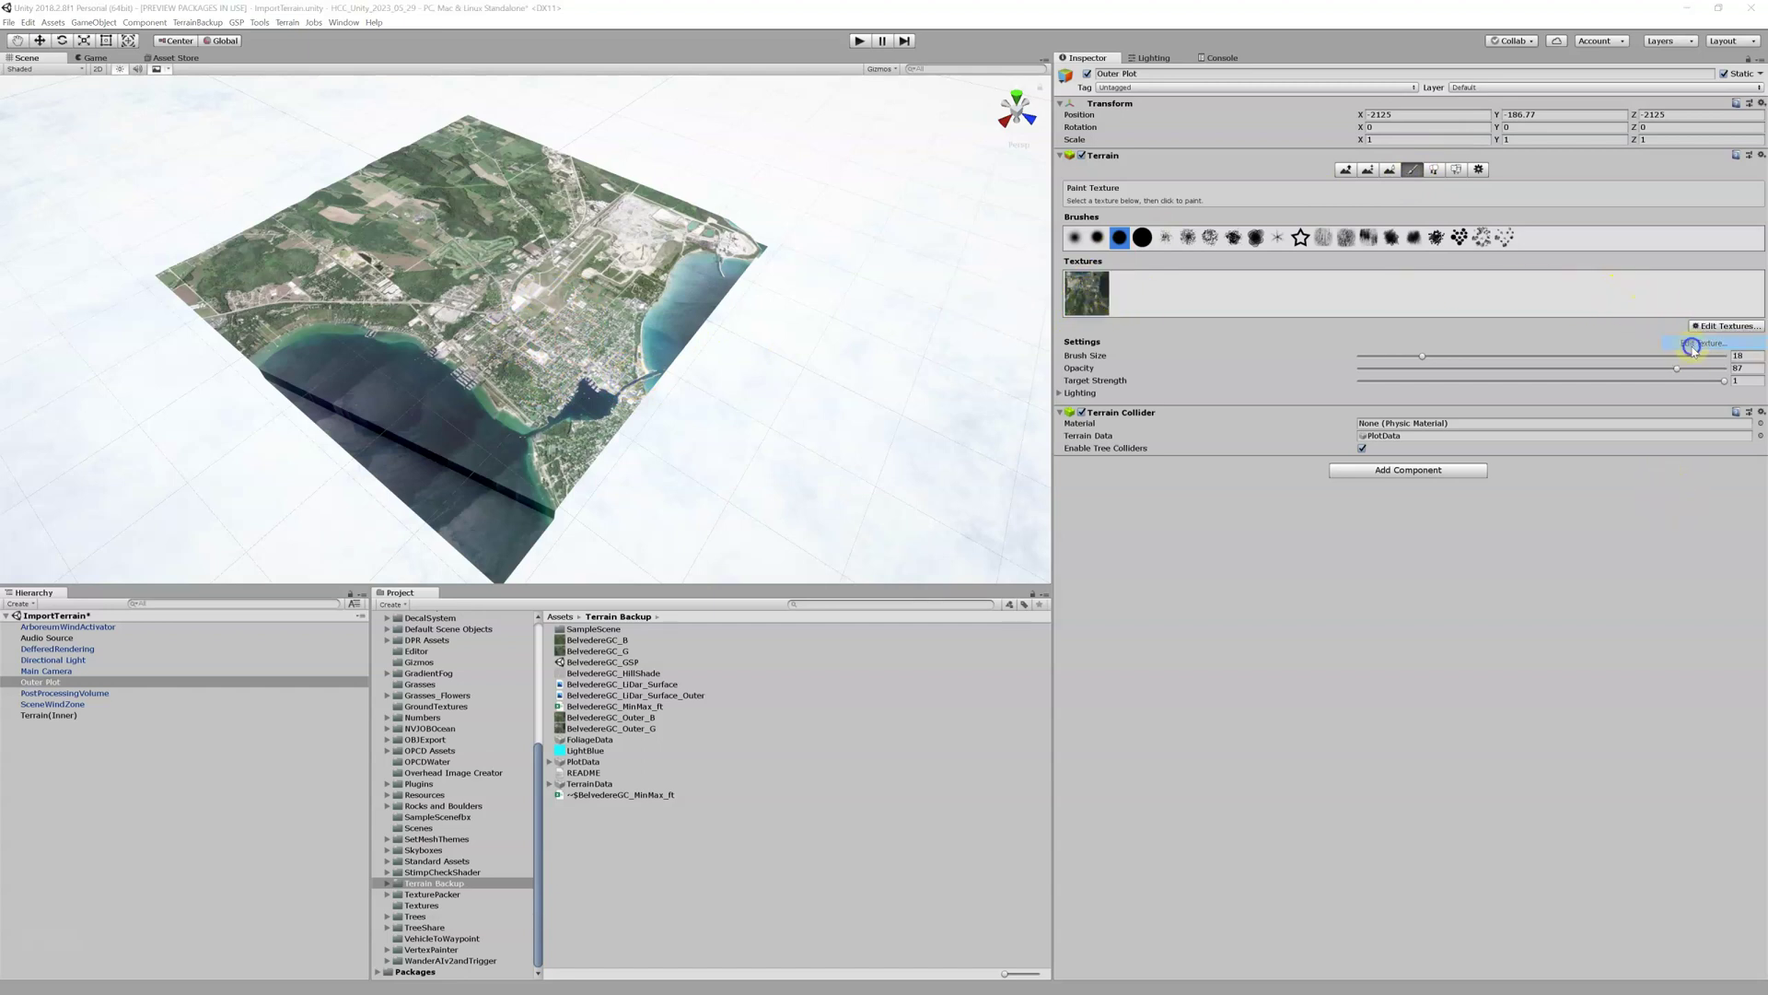
{"action": "left_click_drag", "start_coordinate": [1557, 424], "coordinate": [1241, 291]}
{"action": "left_click", "coordinate": [774, 665]}
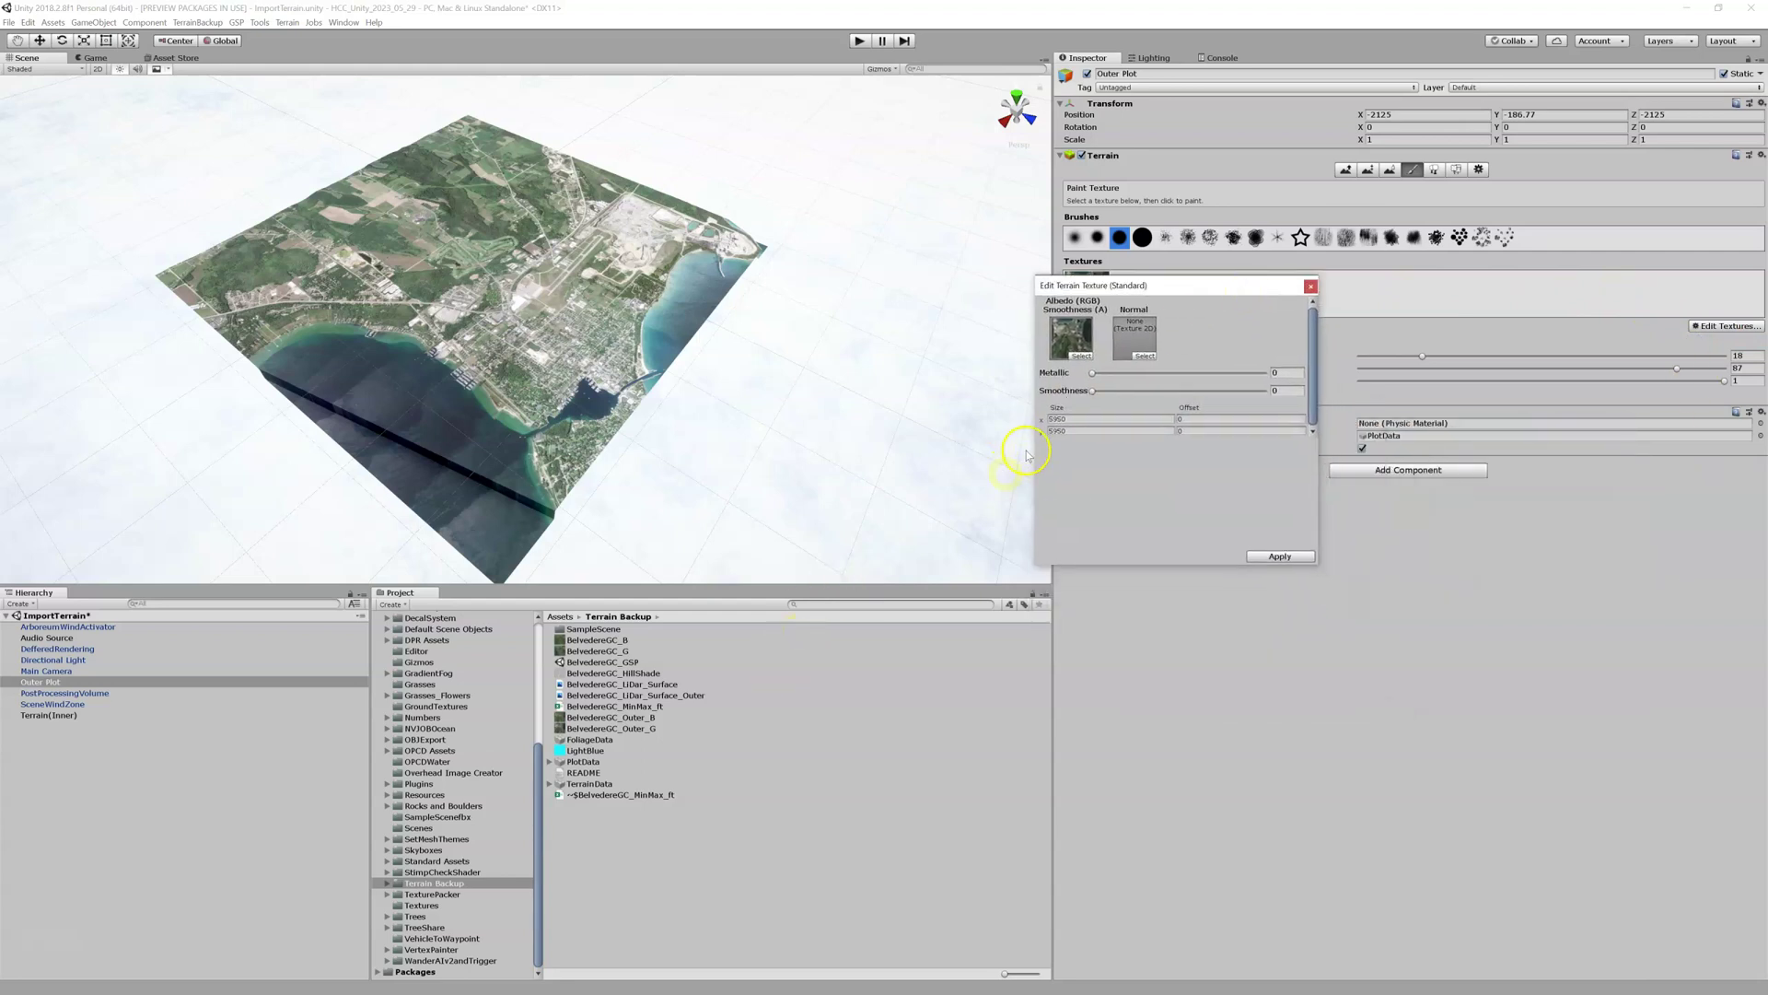
{"action": "left_click", "coordinate": [1066, 343]}
{"action": "left_click_drag", "start_coordinate": [597, 730], "coordinate": [617, 739]}
{"action": "left_click", "coordinate": [580, 752]}
{"action": "left_click_drag", "start_coordinate": [580, 752], "coordinate": [1064, 340]}
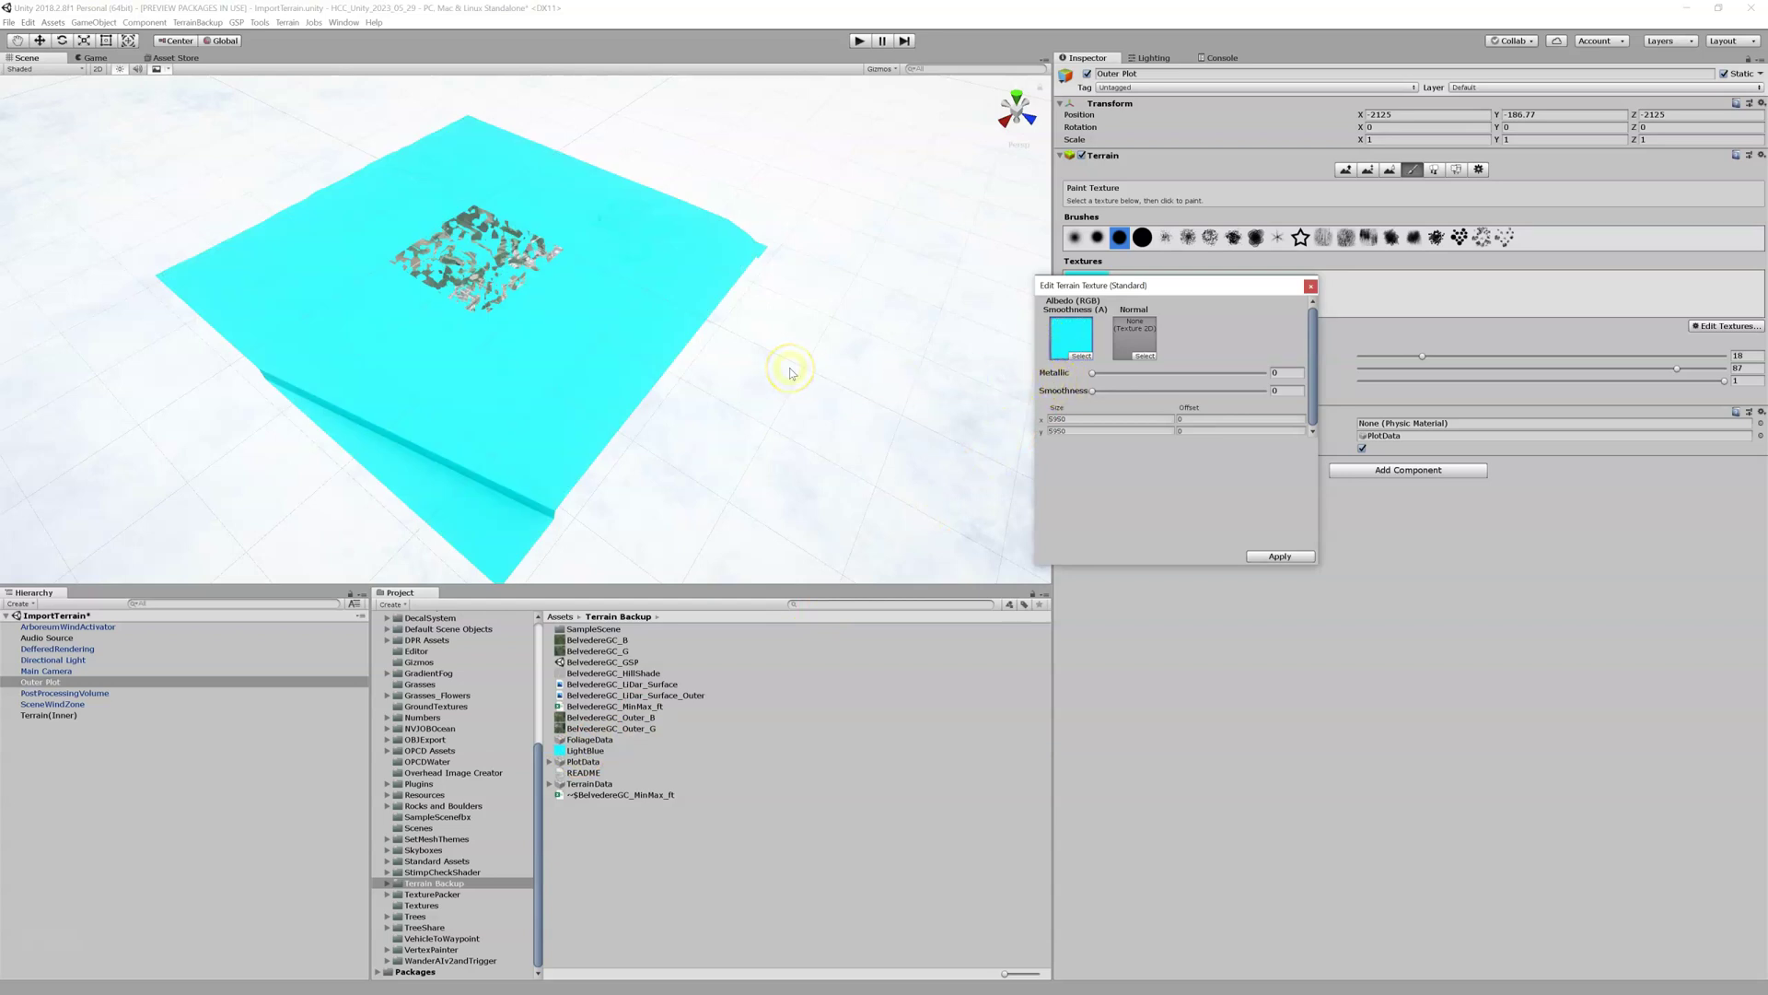
{"action": "mouse_move", "coordinate": [597, 308]}
{"action": "left_mouse_down"}
{"action": "mouse_move", "coordinate": [473, 225]}
{"action": "mouse_move", "coordinate": [423, 263]}
{"action": "mouse_move", "coordinate": [523, 266]}
{"action": "mouse_move", "coordinate": [431, 239]}
{"action": "mouse_move", "coordinate": [464, 299]}
{"action": "mouse_move", "coordinate": [463, 258]}
{"action": "left_mouse_up"}
{"action": "left_click", "coordinate": [1283, 553]}
- Examine up close where the light blue outer terrain and the inner terrain's surface intersect
{"action": "mouse_move", "coordinate": [489, 238]}
{"action": "left_mouse_down", "text": "alt"}
{"action": "mouse_move", "coordinate": [452, 238]}
{"action": "mouse_move", "coordinate": [482, 227]}
{"action": "left_mouse_up", "text": "alt"}
{"action": "scroll", "coordinate": [525, 360], "scroll_direction": "up", "scroll_amount": 5}
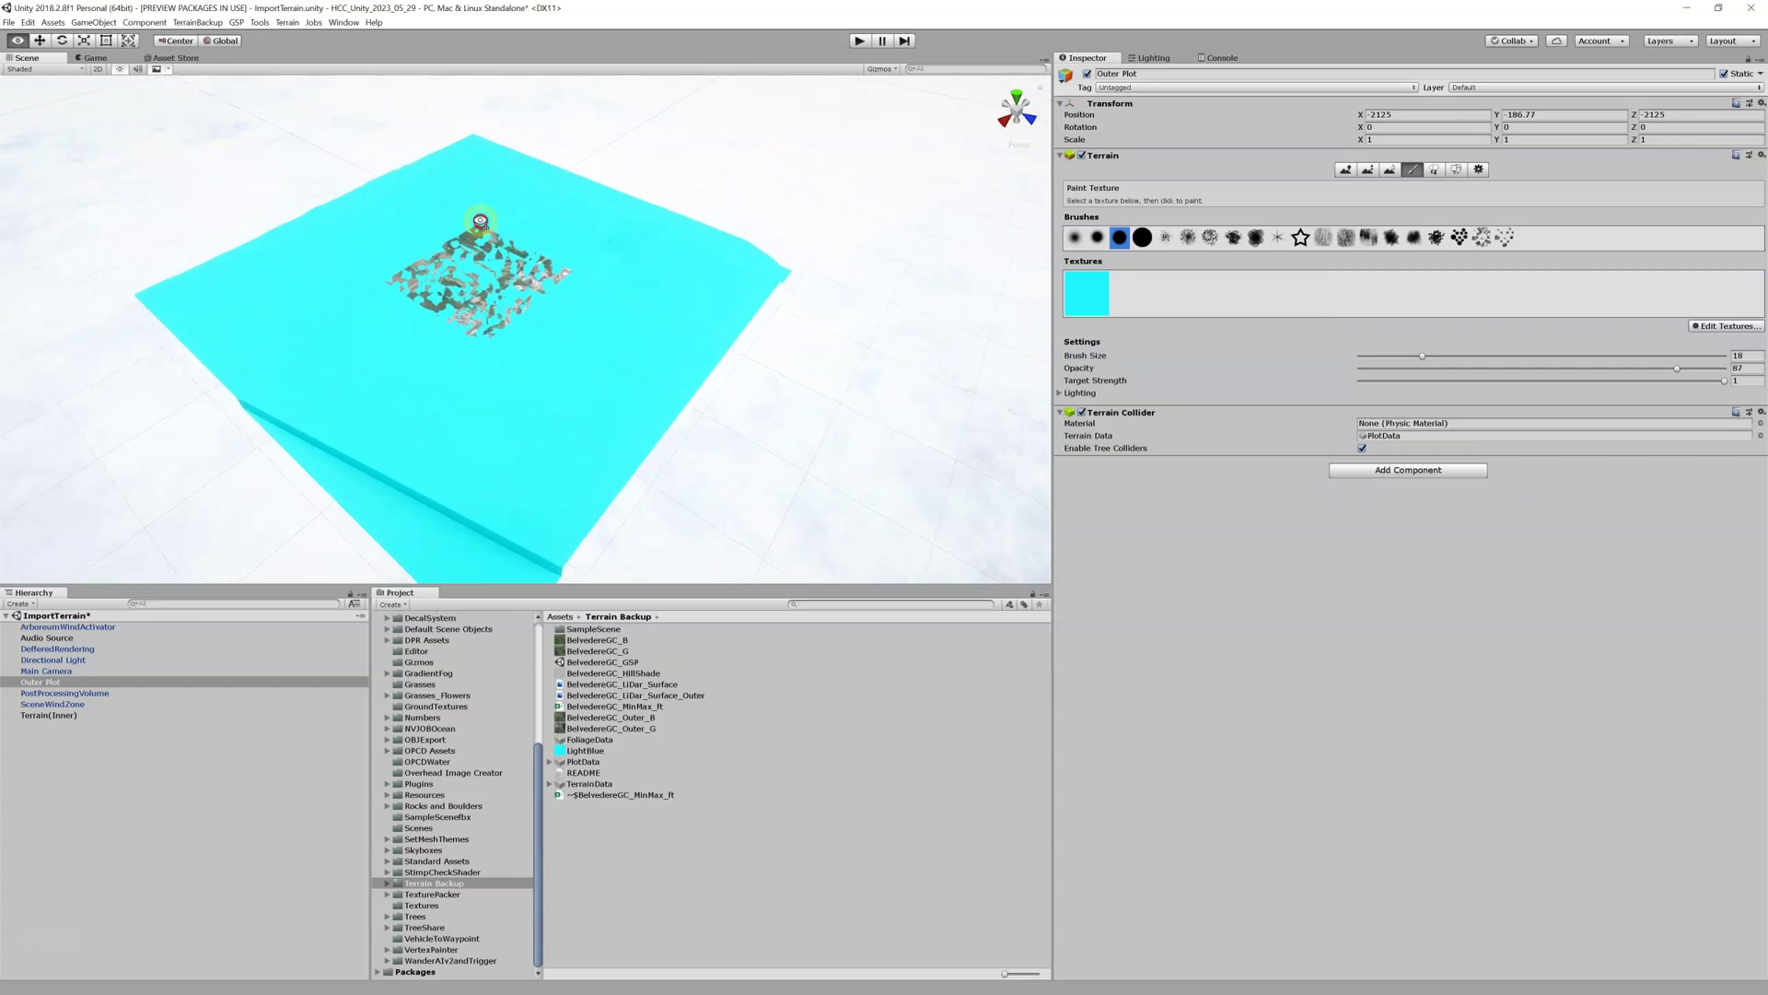
{"action": "scroll", "coordinate": [462, 179], "scroll_direction": "up", "scroll_amount": 8}
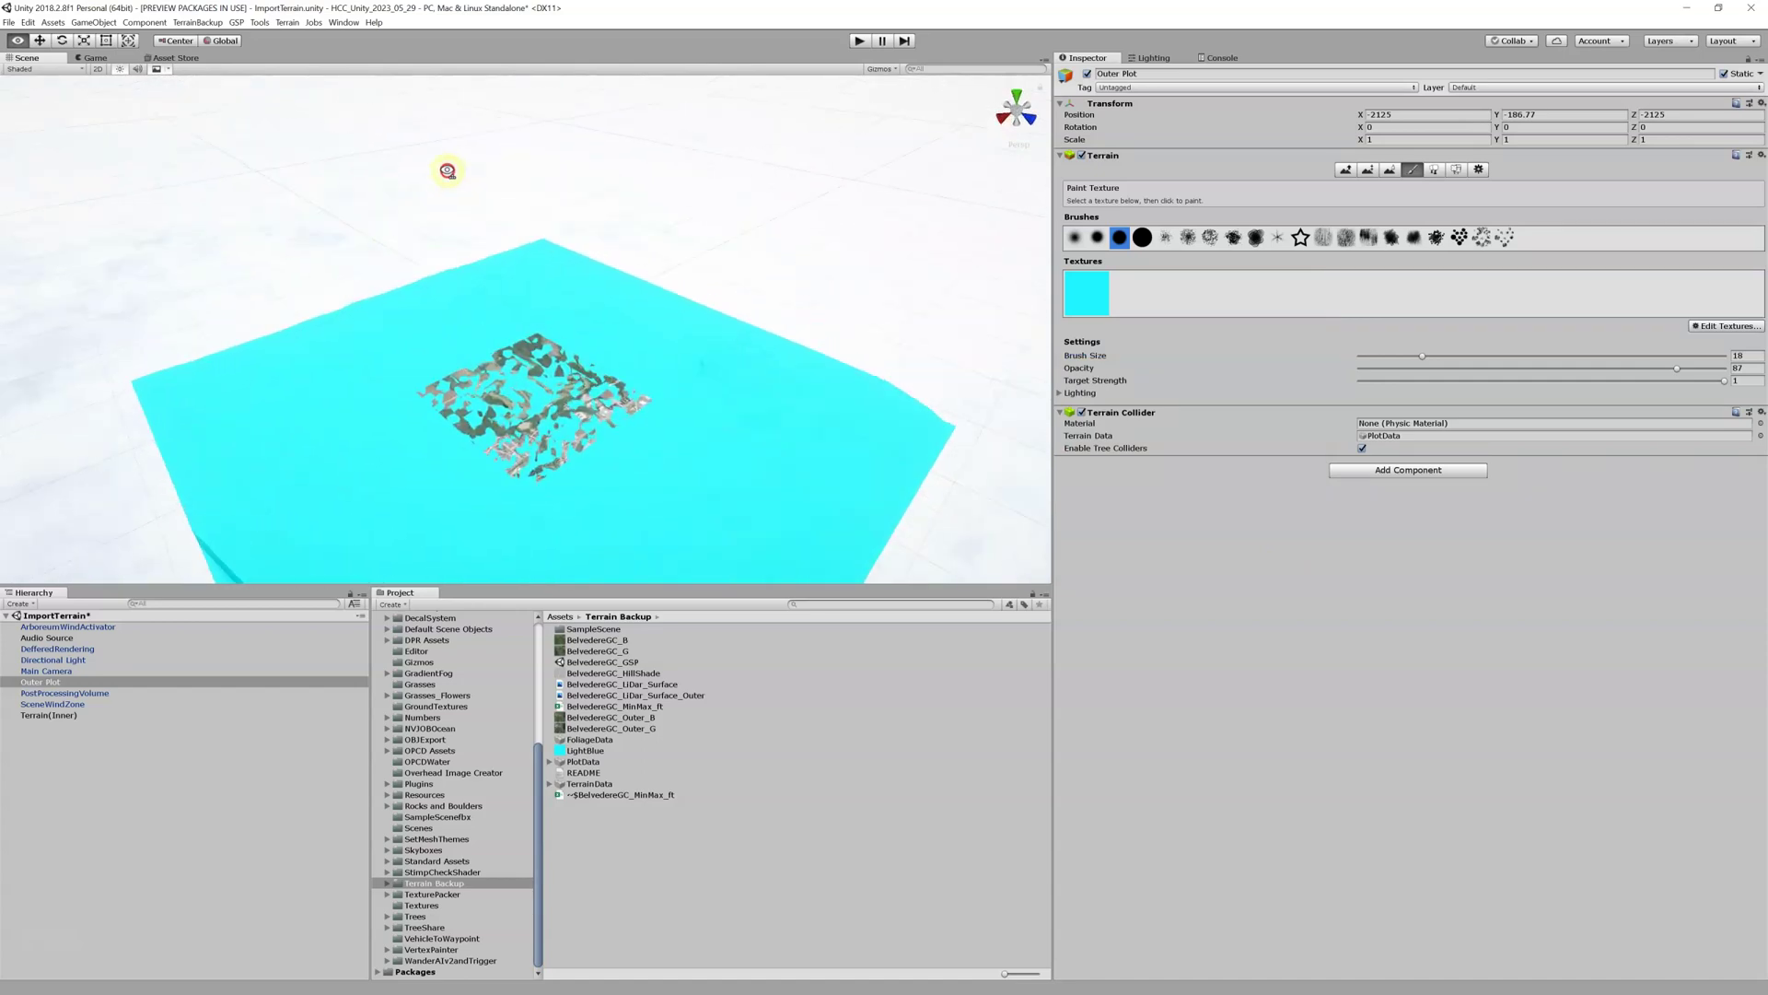
{"action": "scroll", "coordinate": [444, 204], "scroll_direction": "up", "scroll_amount": 10}
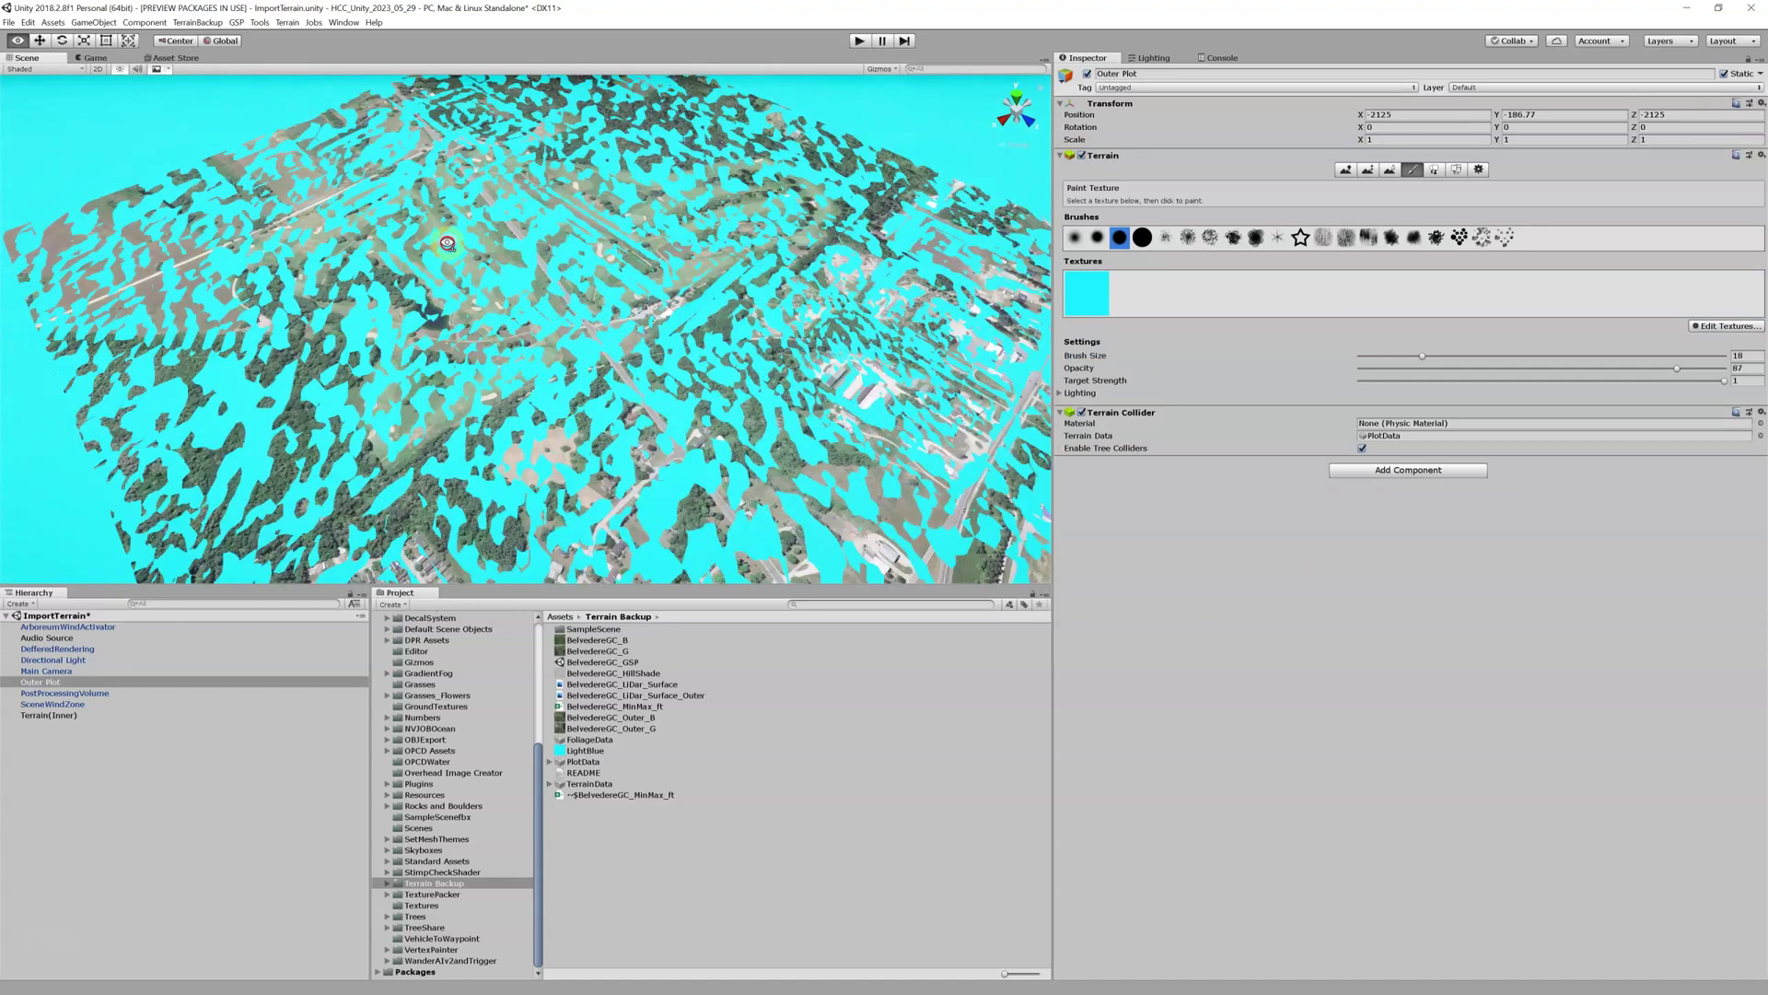
{"action": "right_click_drag", "start_coordinate": [445, 235], "coordinate": [446, 232]}
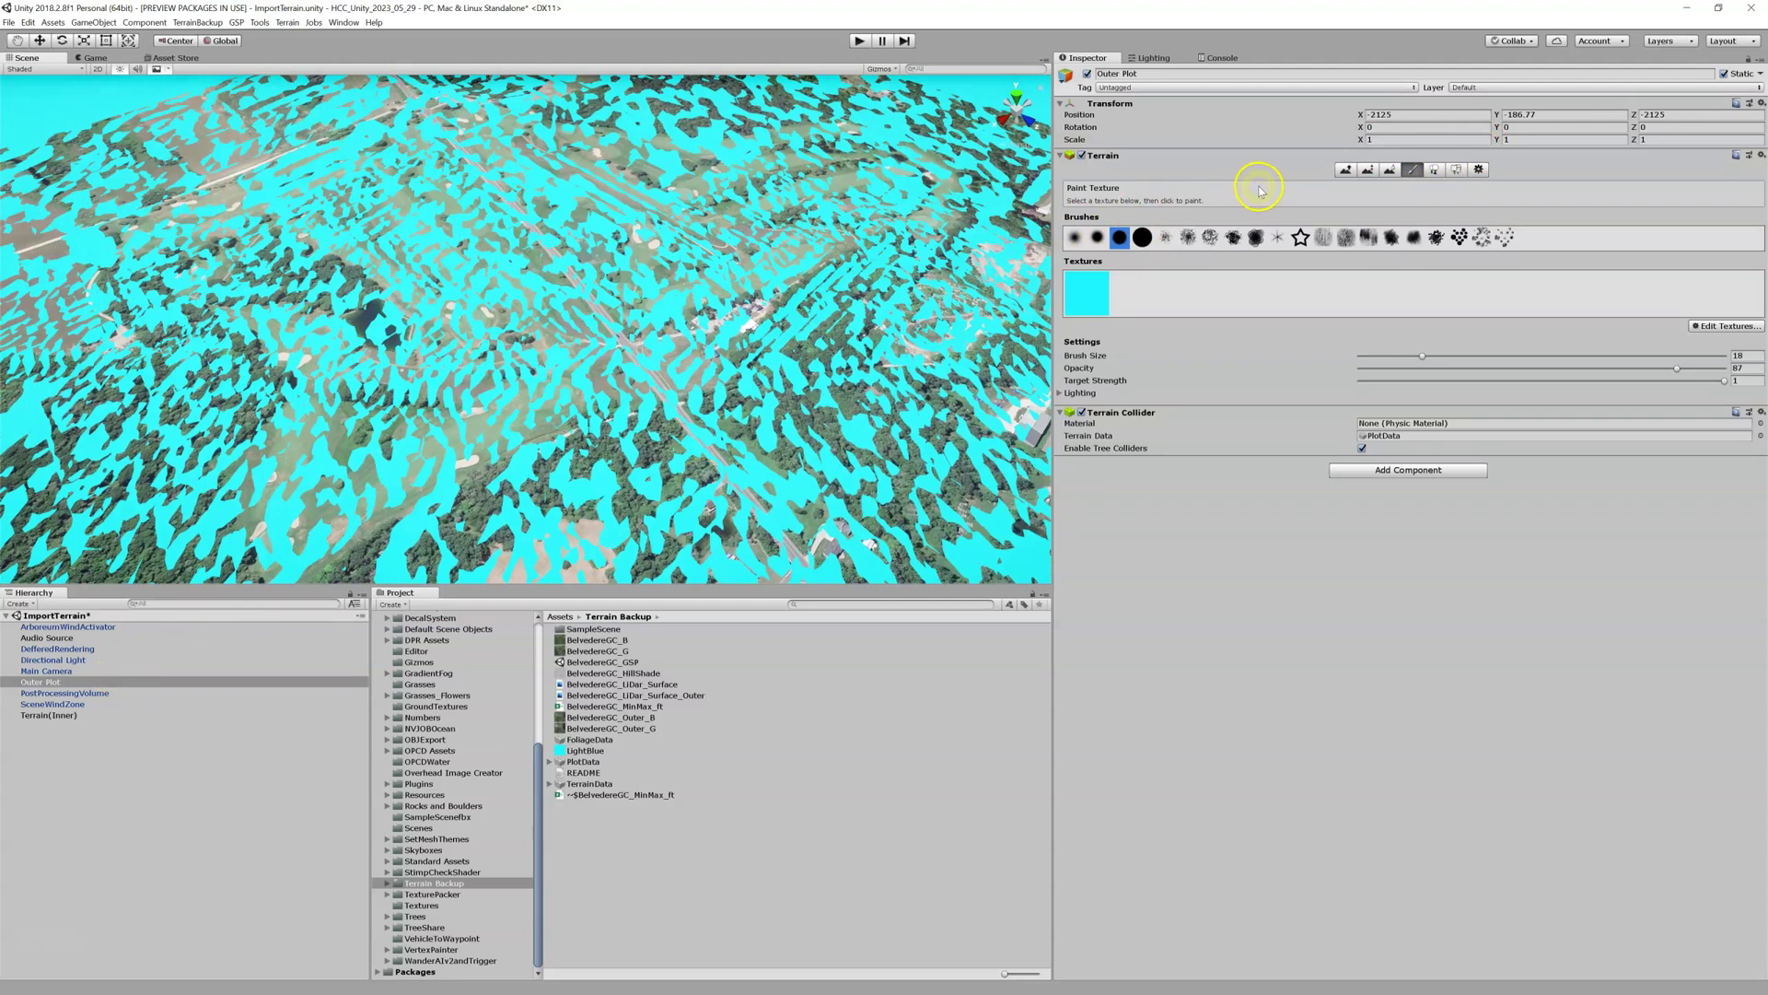
- Try lowering Outer Plot's Y position to -187 and about -187.3 to reduce the outer terrain's overlap with the inner terrain
{"action": "left_click", "coordinate": [1496, 116]}
{"action": "left_click_drag", "start_coordinate": [1498, 117], "coordinate": [1493, 114]}
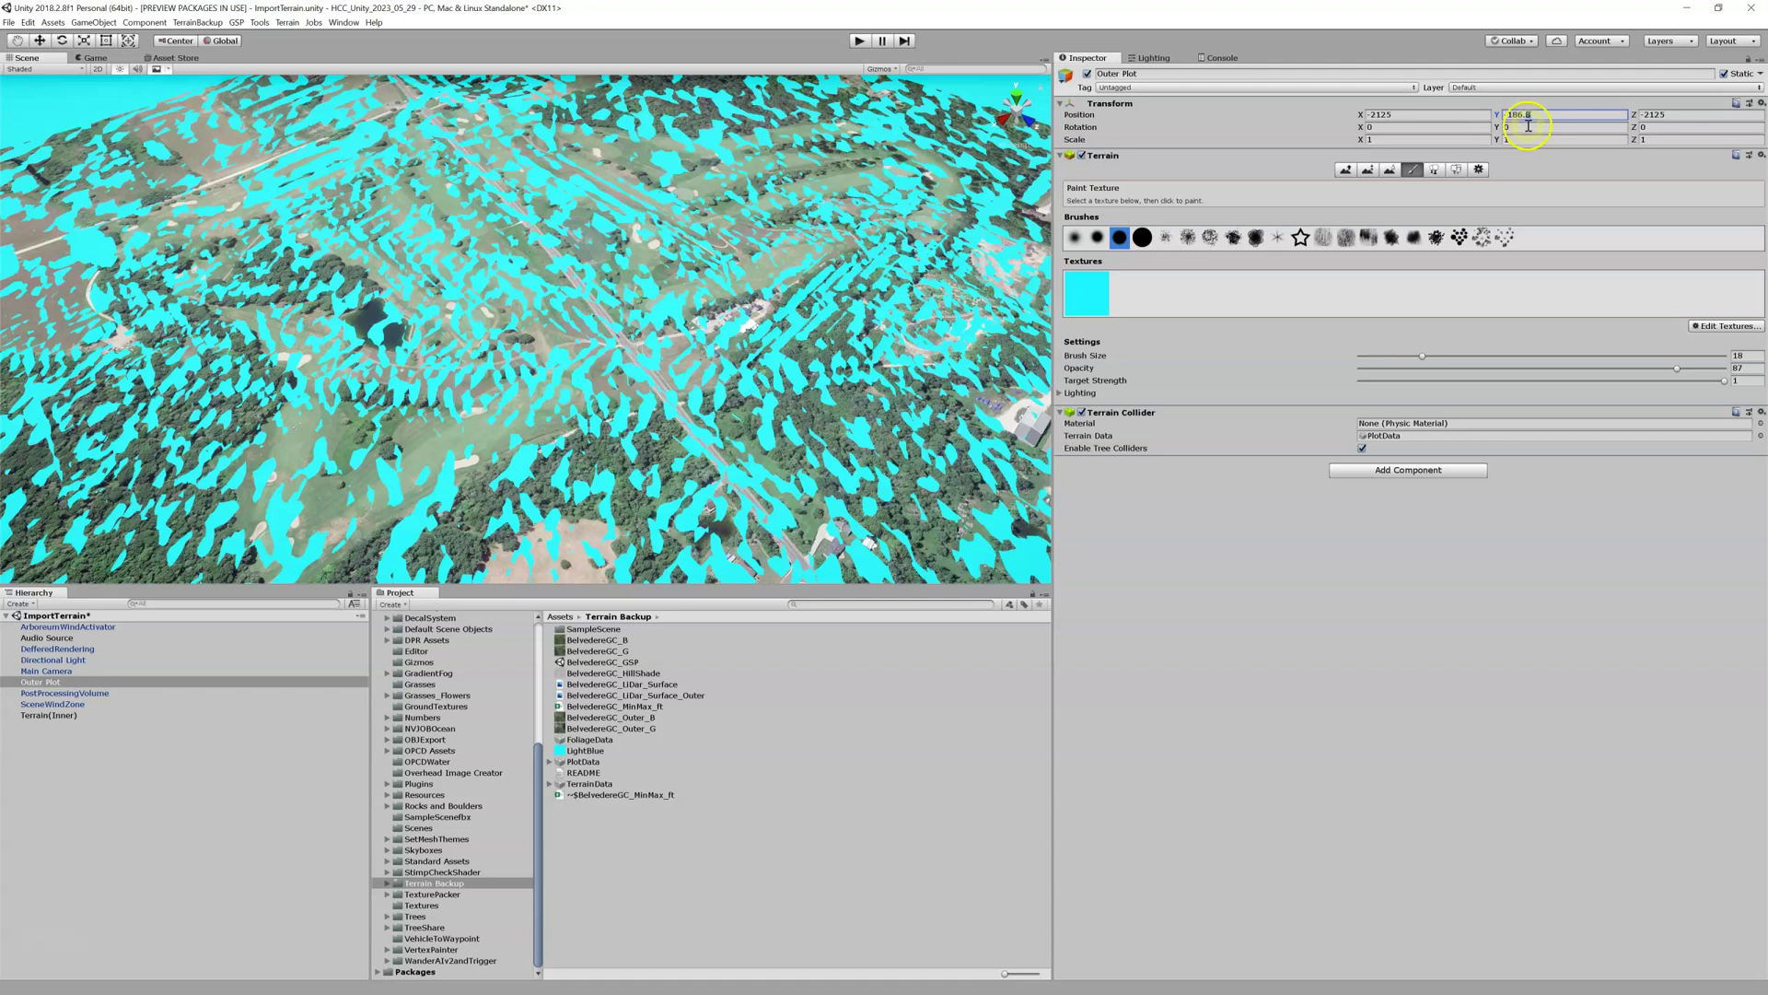
{"action": "key", "text": "BackSpace"}
{"action": "type", "text": "3"}
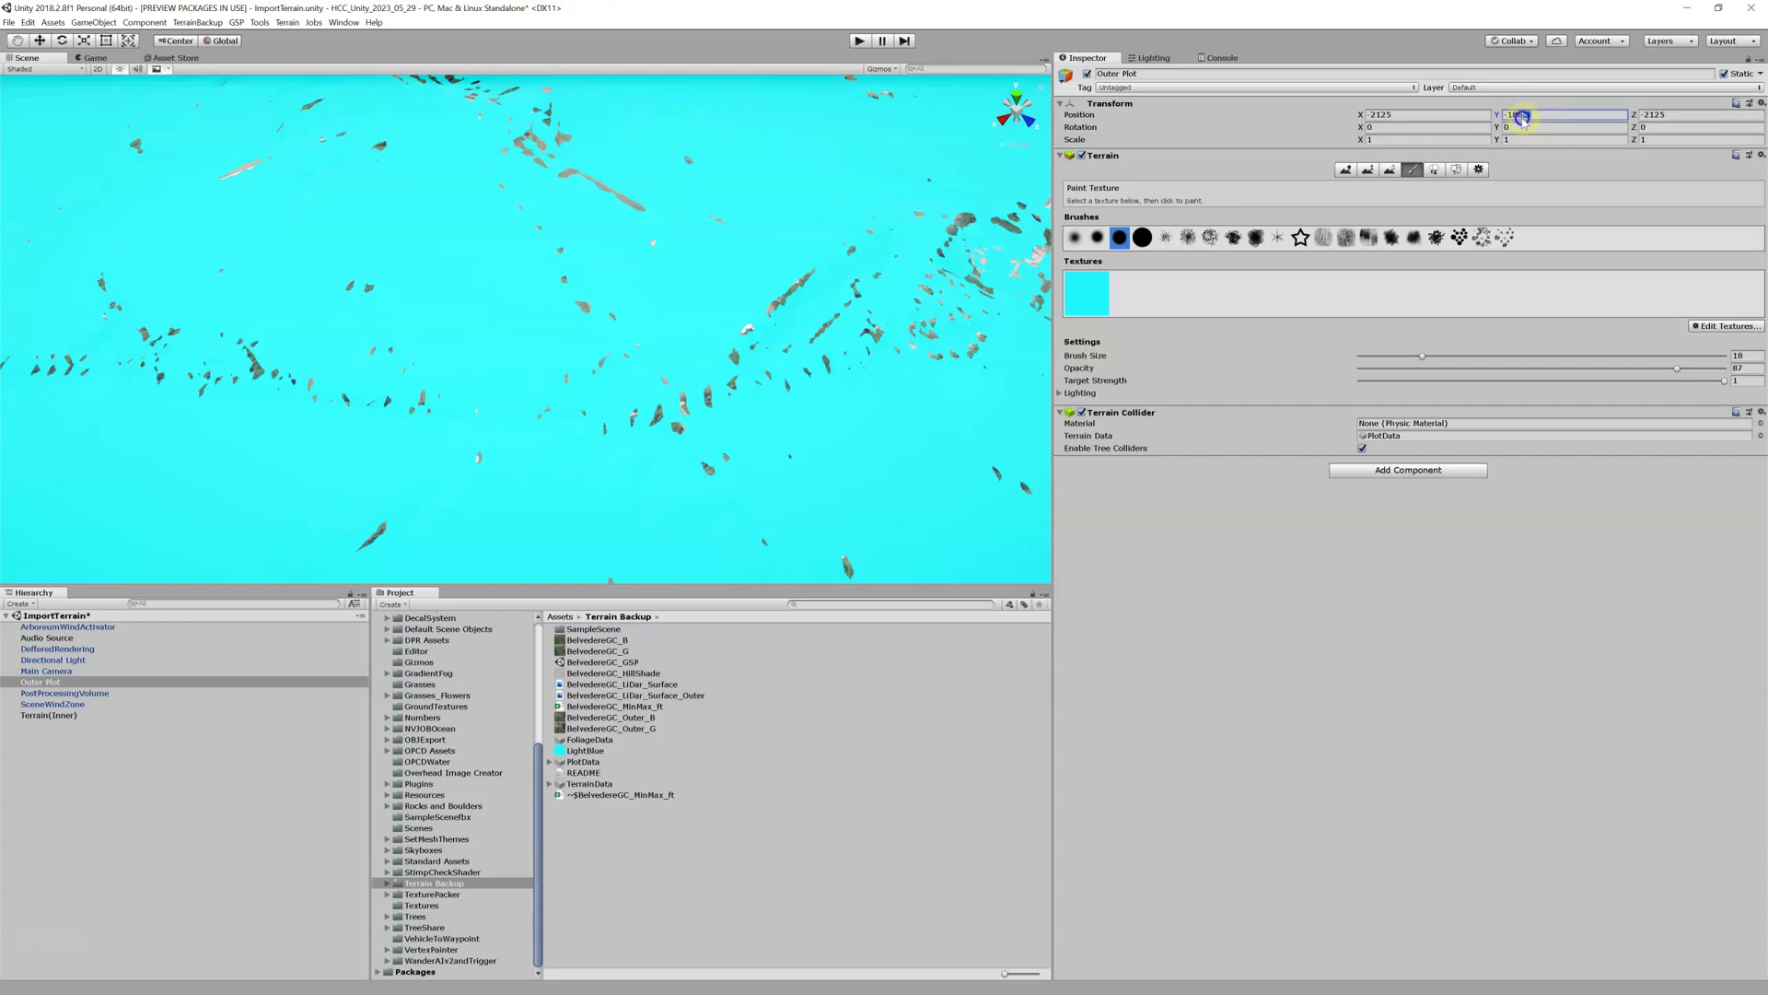
{"action": "key", "text": "BackSpace"}
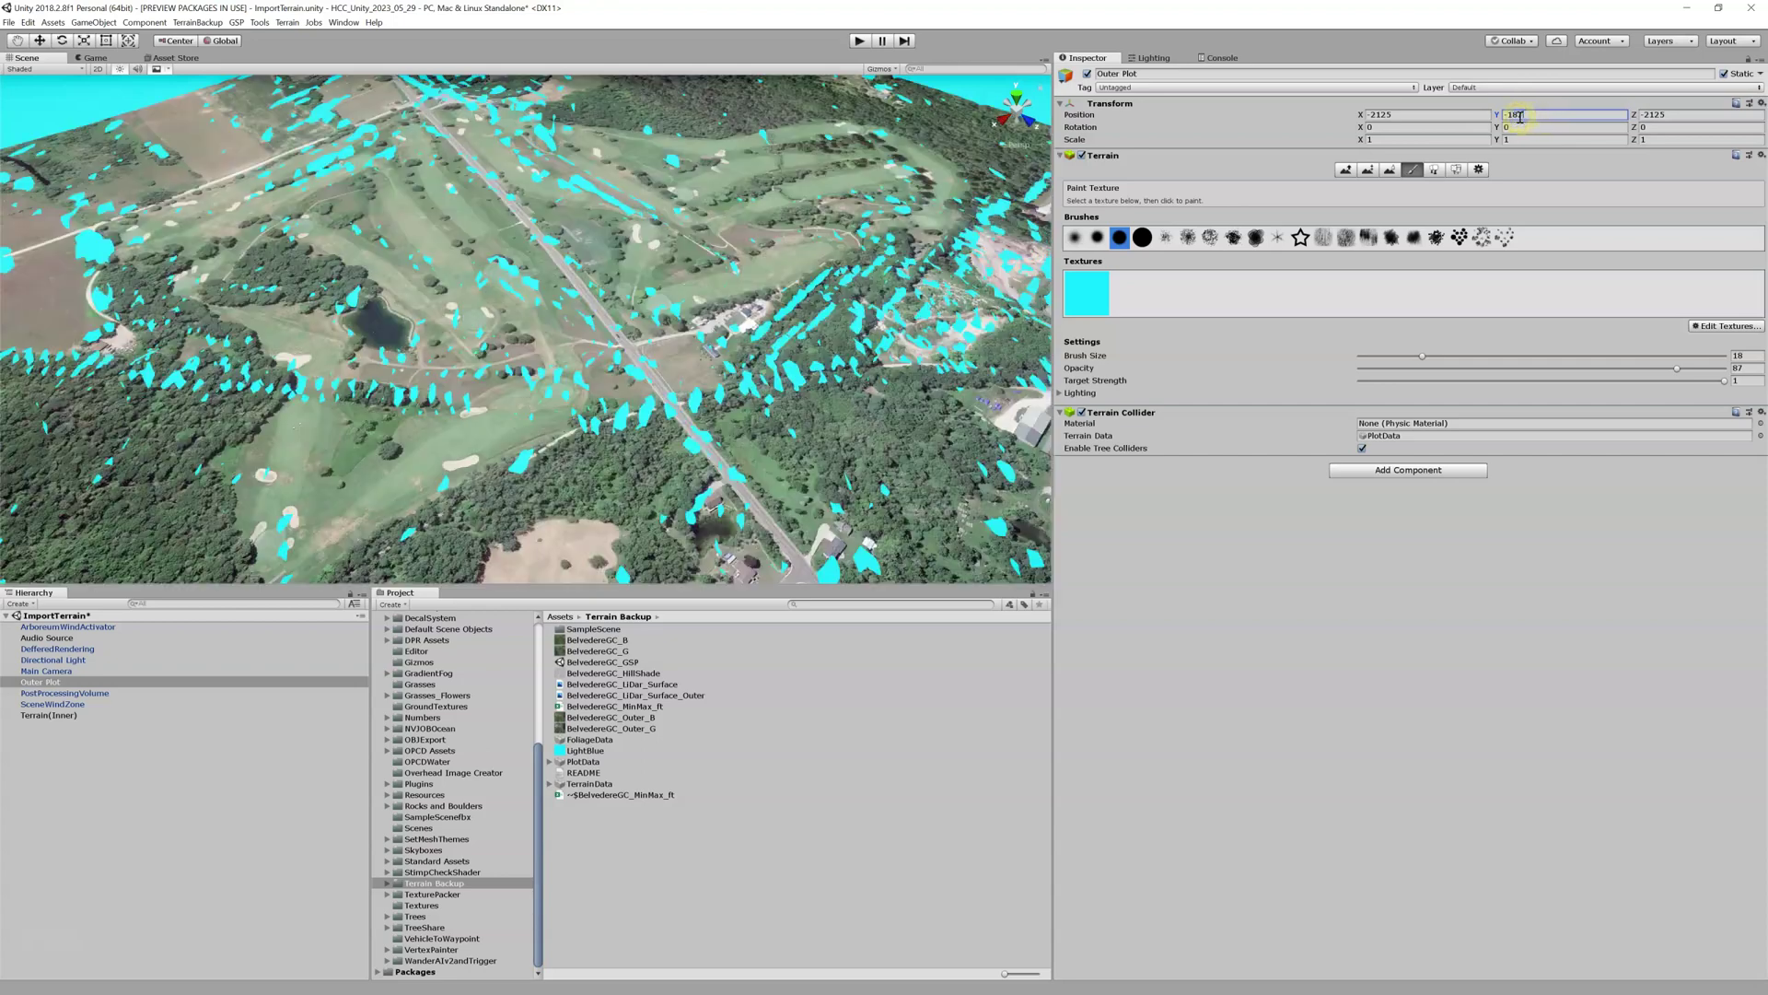
{"action": "type", "text": "7"}
{"action": "left_click", "coordinate": [1525, 114]}
{"action": "type", "text": ".2"}
{"action": "key", "text": "BackSpace"}
{"action": "type", "text": "33"}
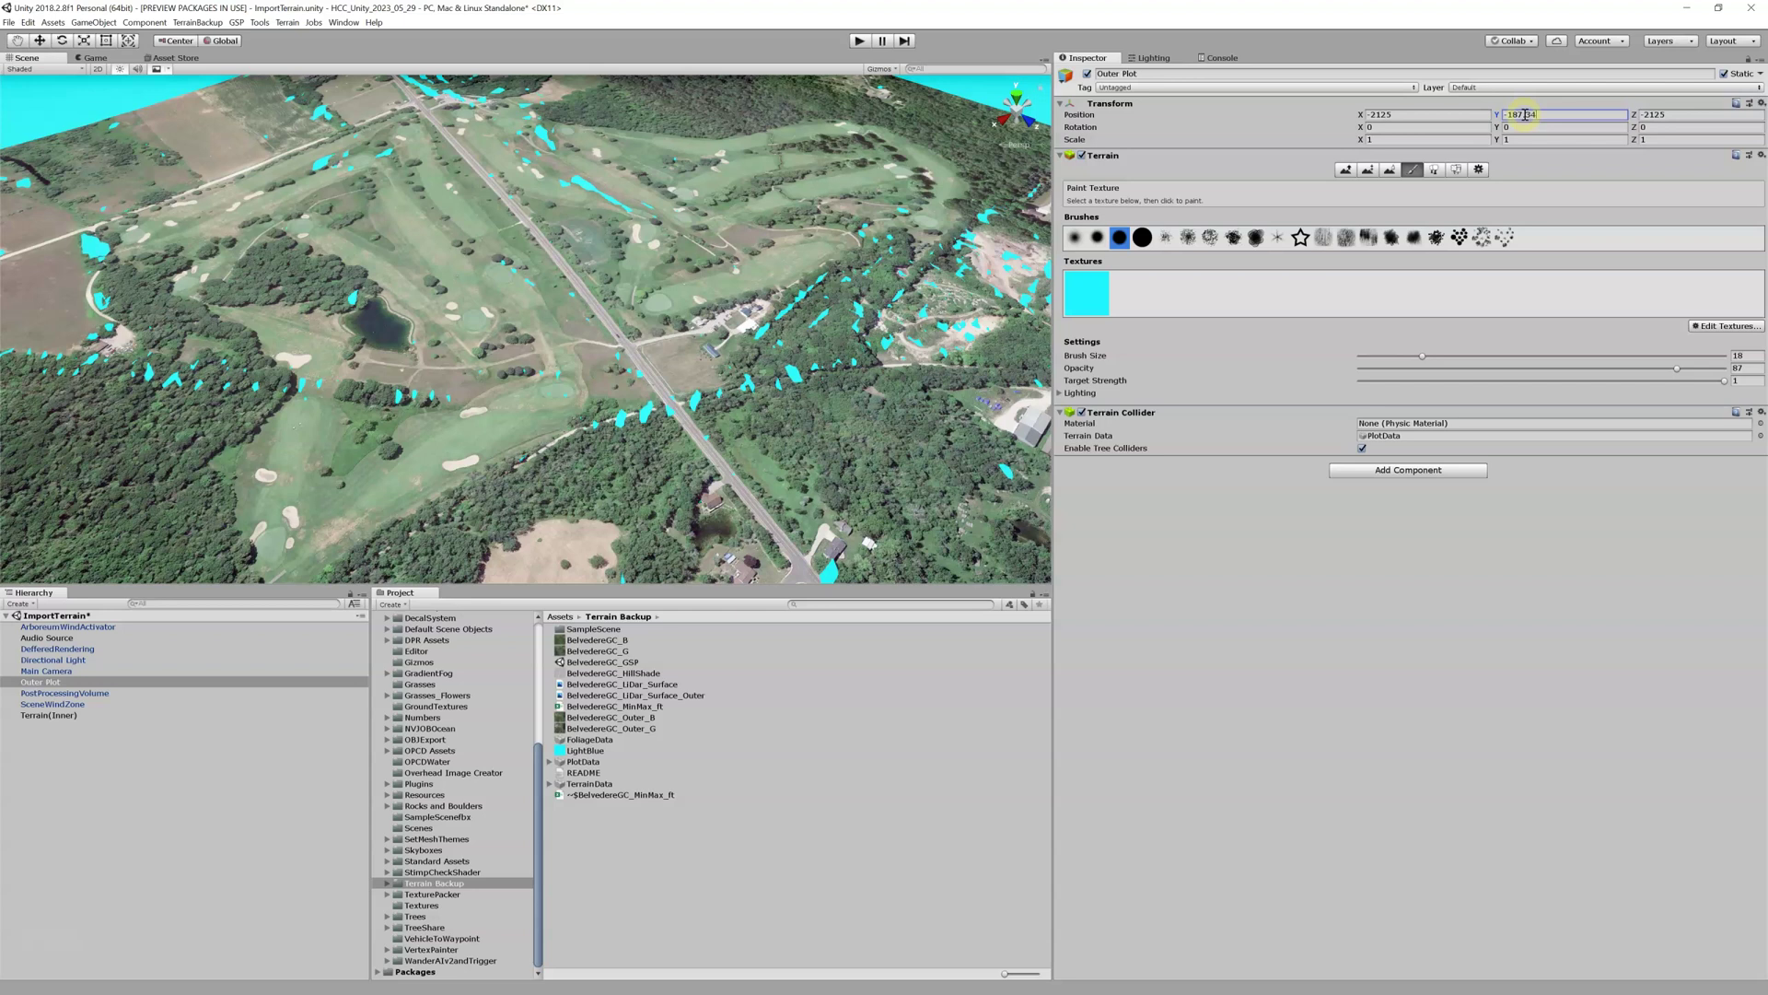
- Try Outer Plot's Y position at -187.5 and -187.8
{"action": "key", "text": "BackSpace"}
{"action": "key", "text": "BackSpace"}
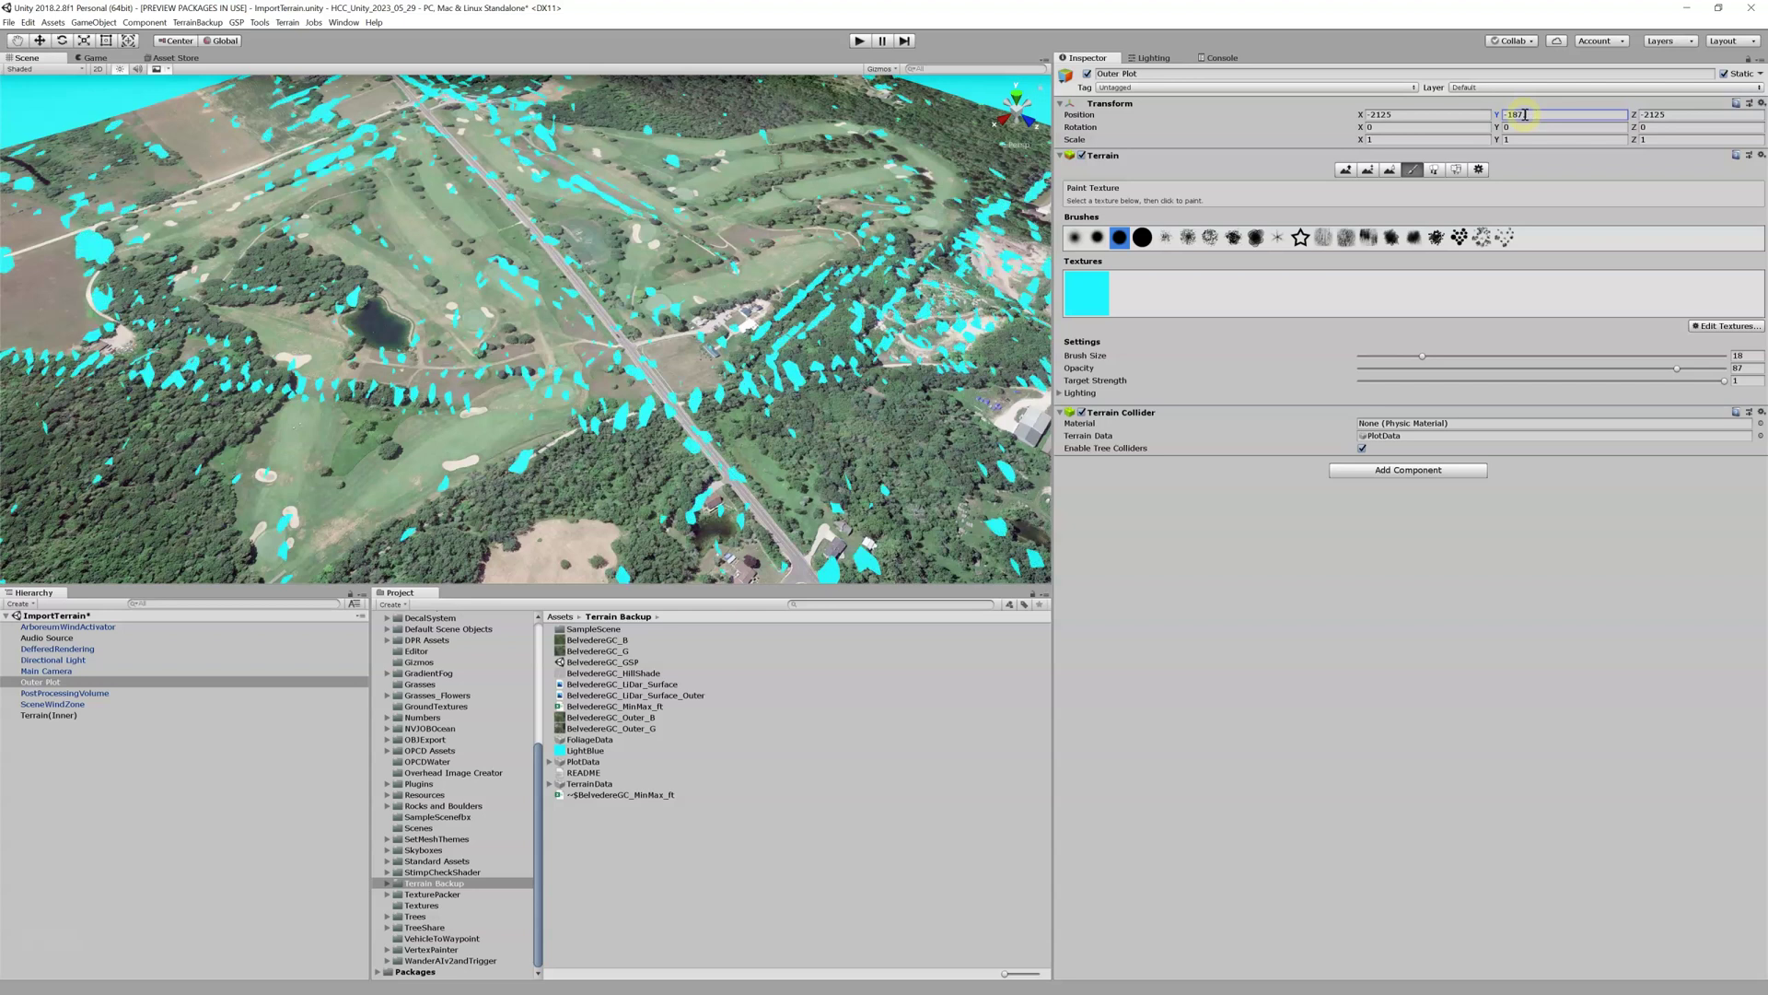
{"action": "type", "text": ".5"}
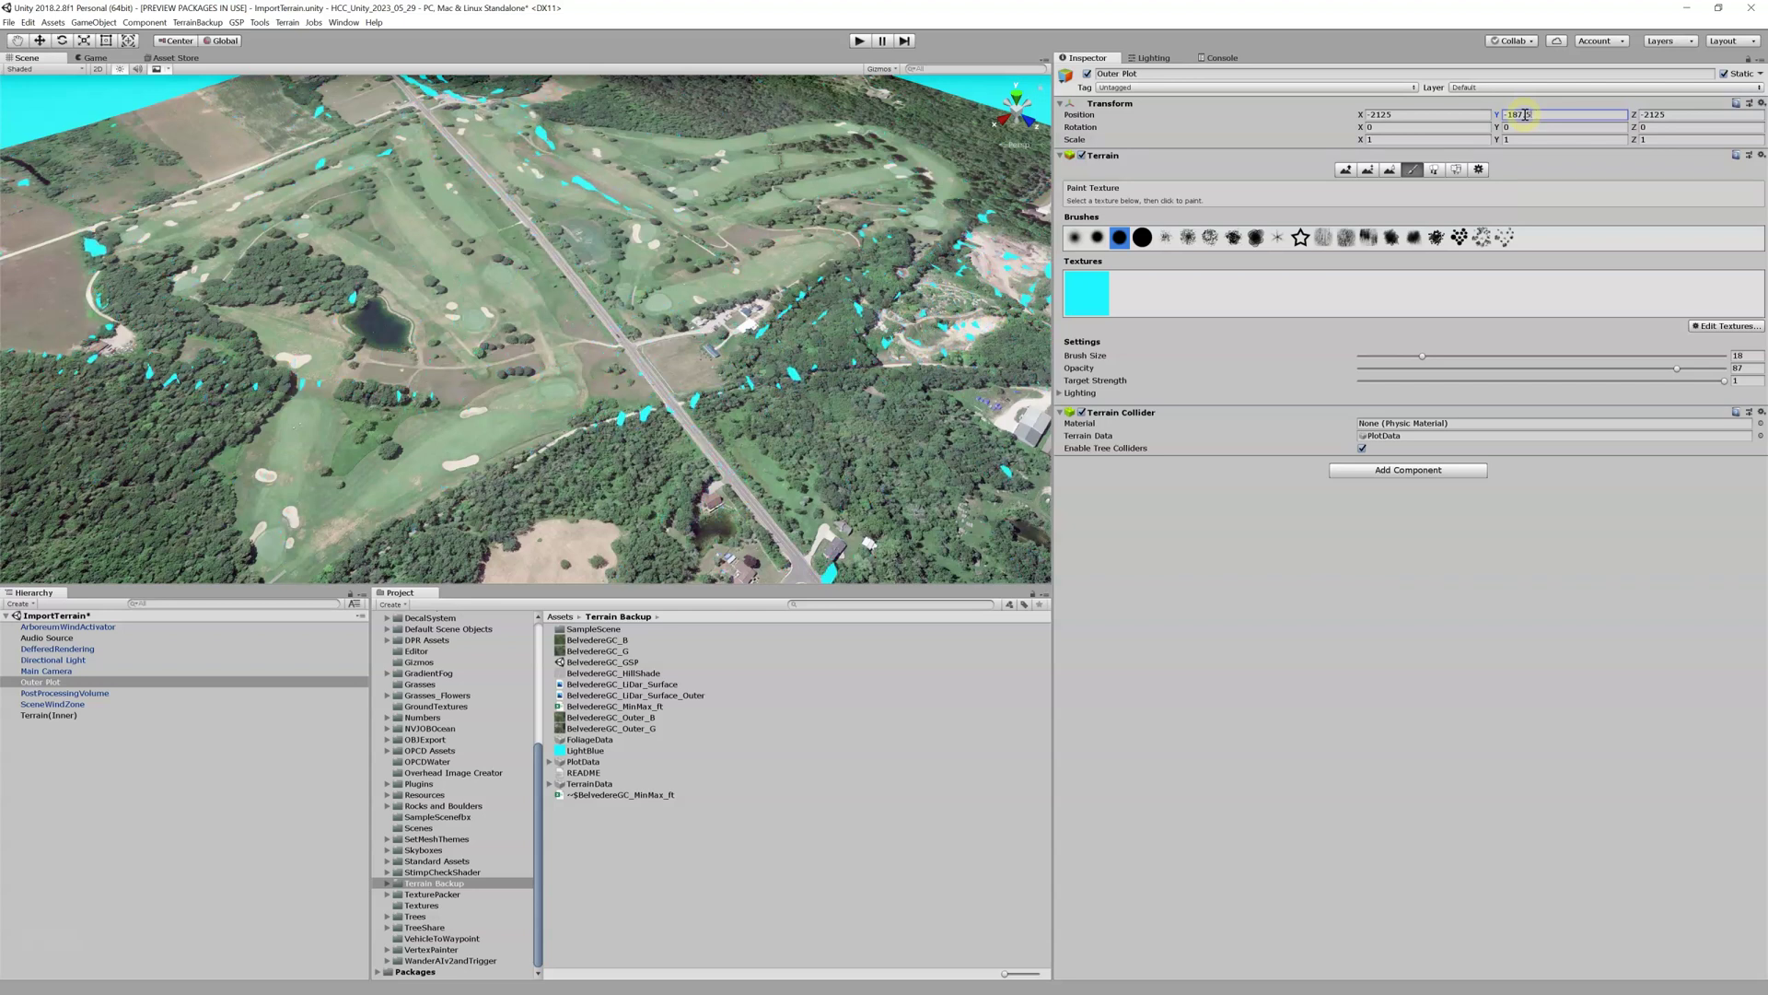
{"action": "key", "text": "BackSpace"}
{"action": "key", "text": "BackSpace"}
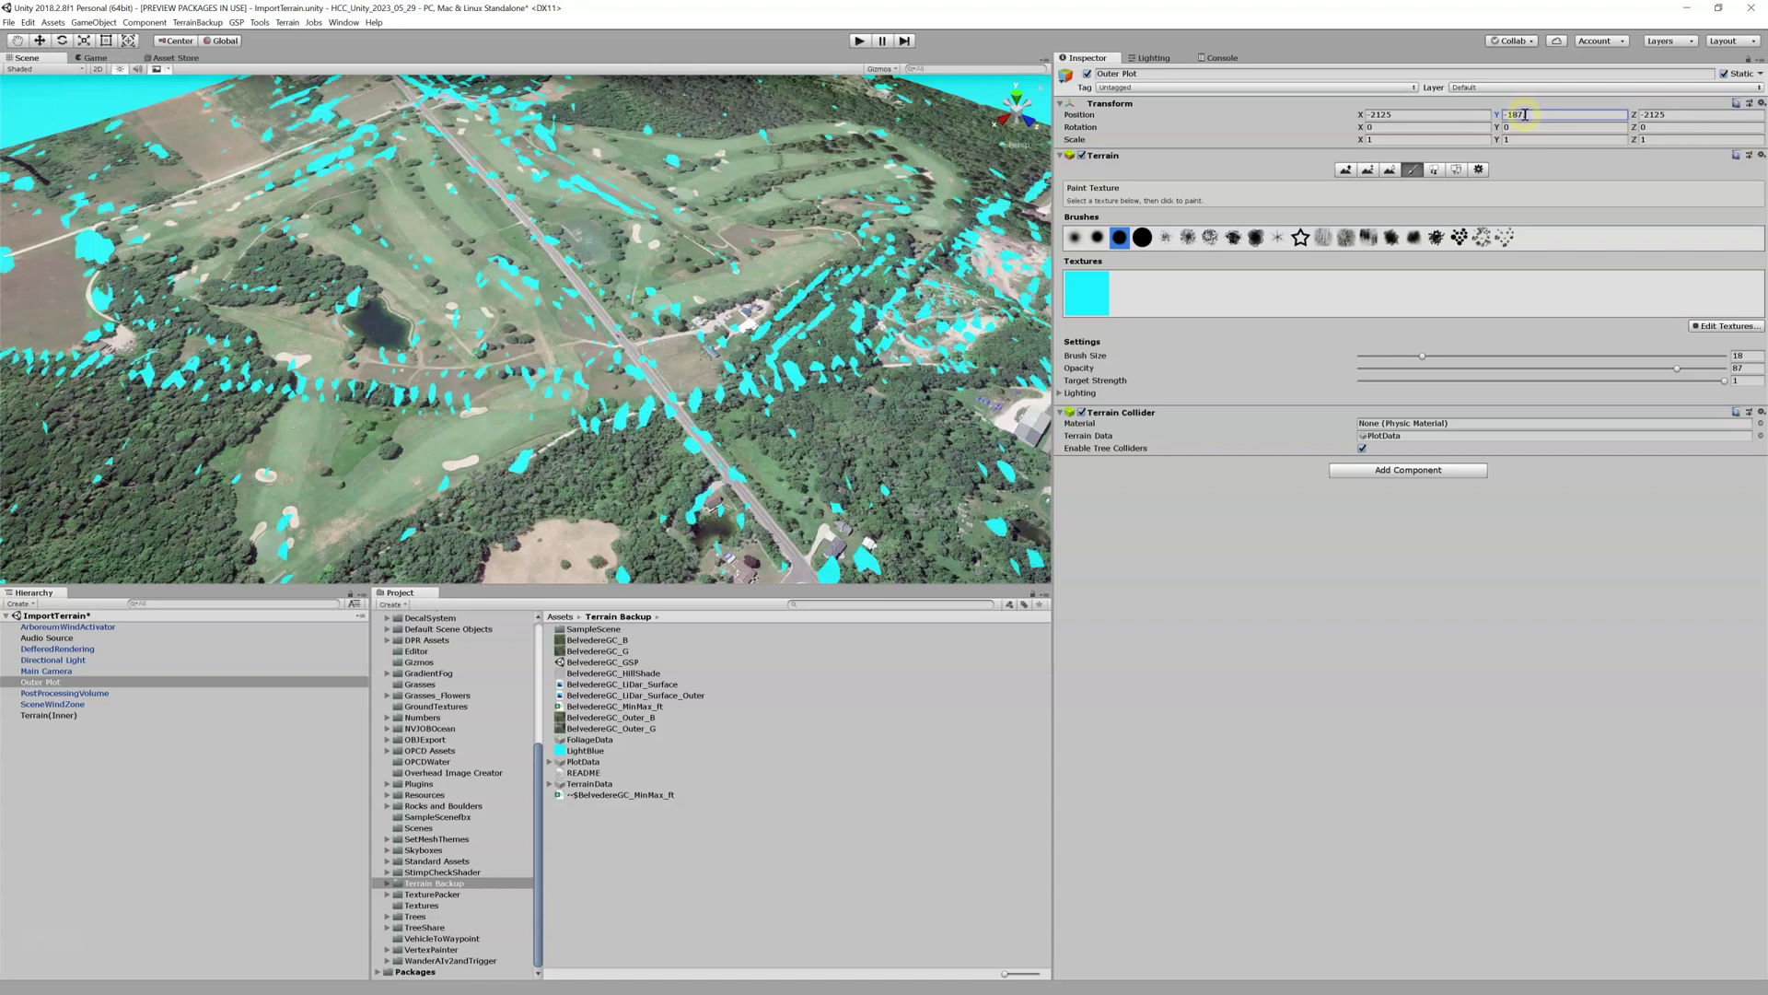
{"action": "type", "text": ".8"}
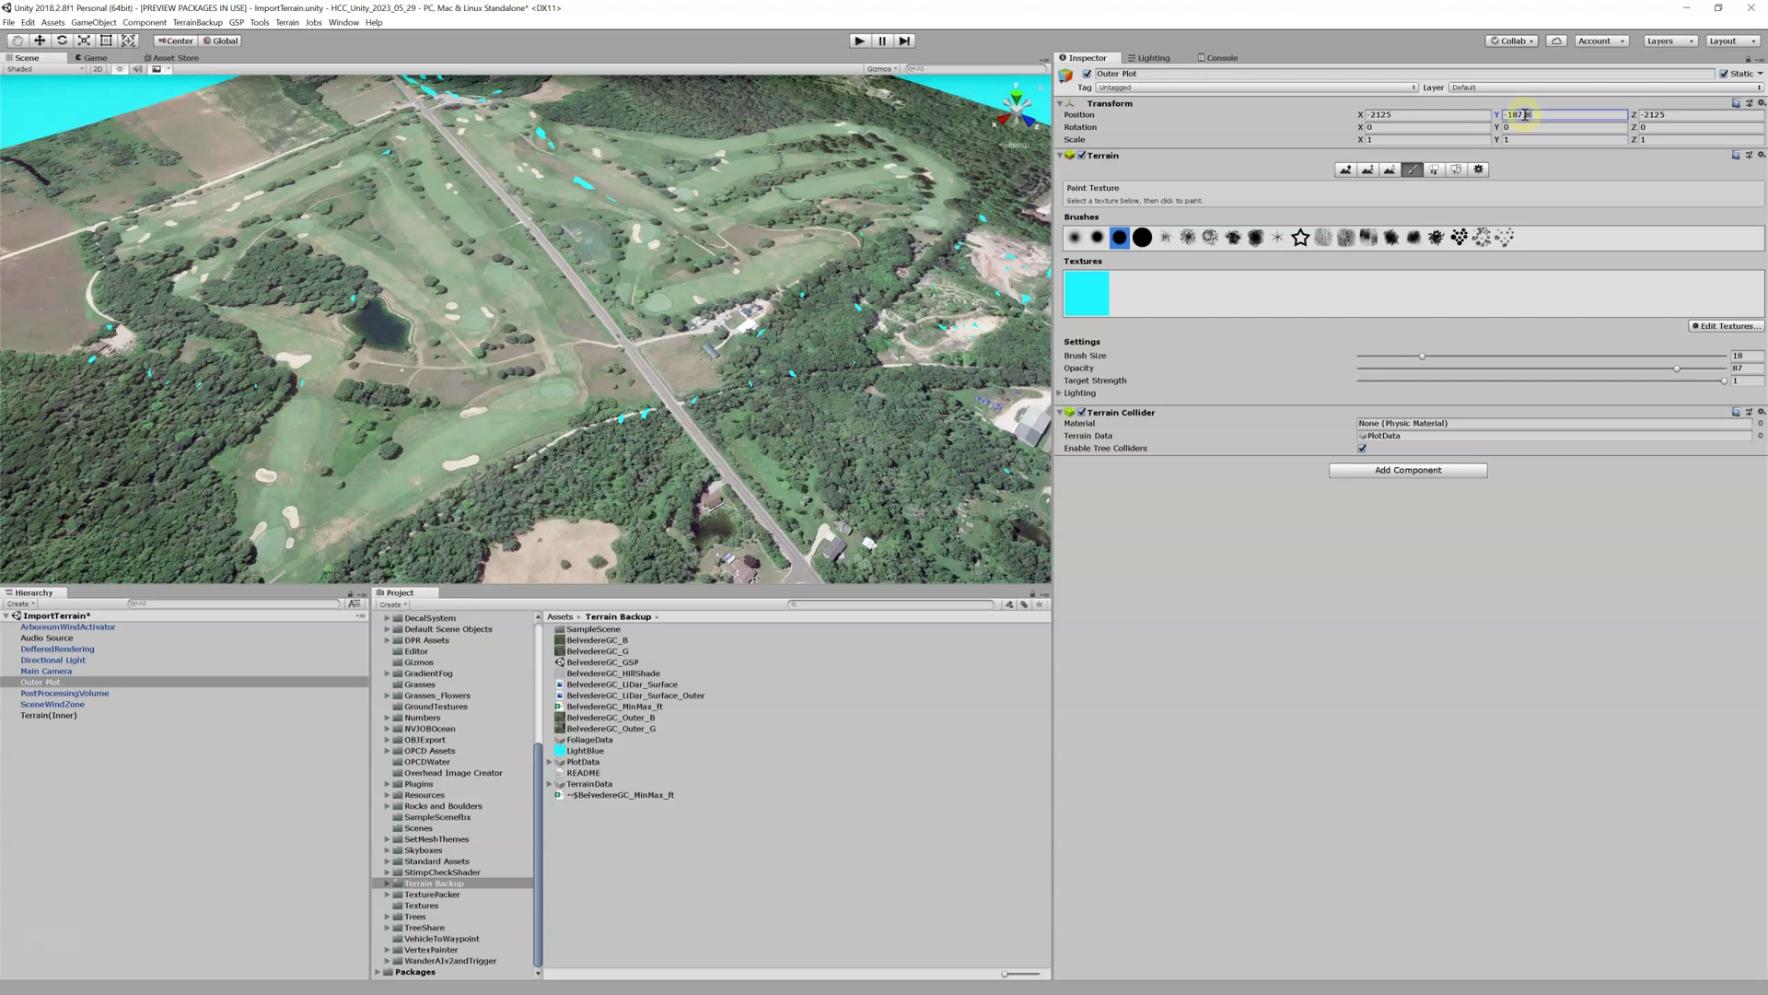
- Try Outer Plot's Y position at -188 and -190, checking the overlap across the whole inner terrain
{"action": "left_click", "coordinate": [1541, 114]}
{"action": "key", "text": "BackSpace"}
{"action": "key", "text": "BackSpace"}
{"action": "key", "text": "BackSpace"}
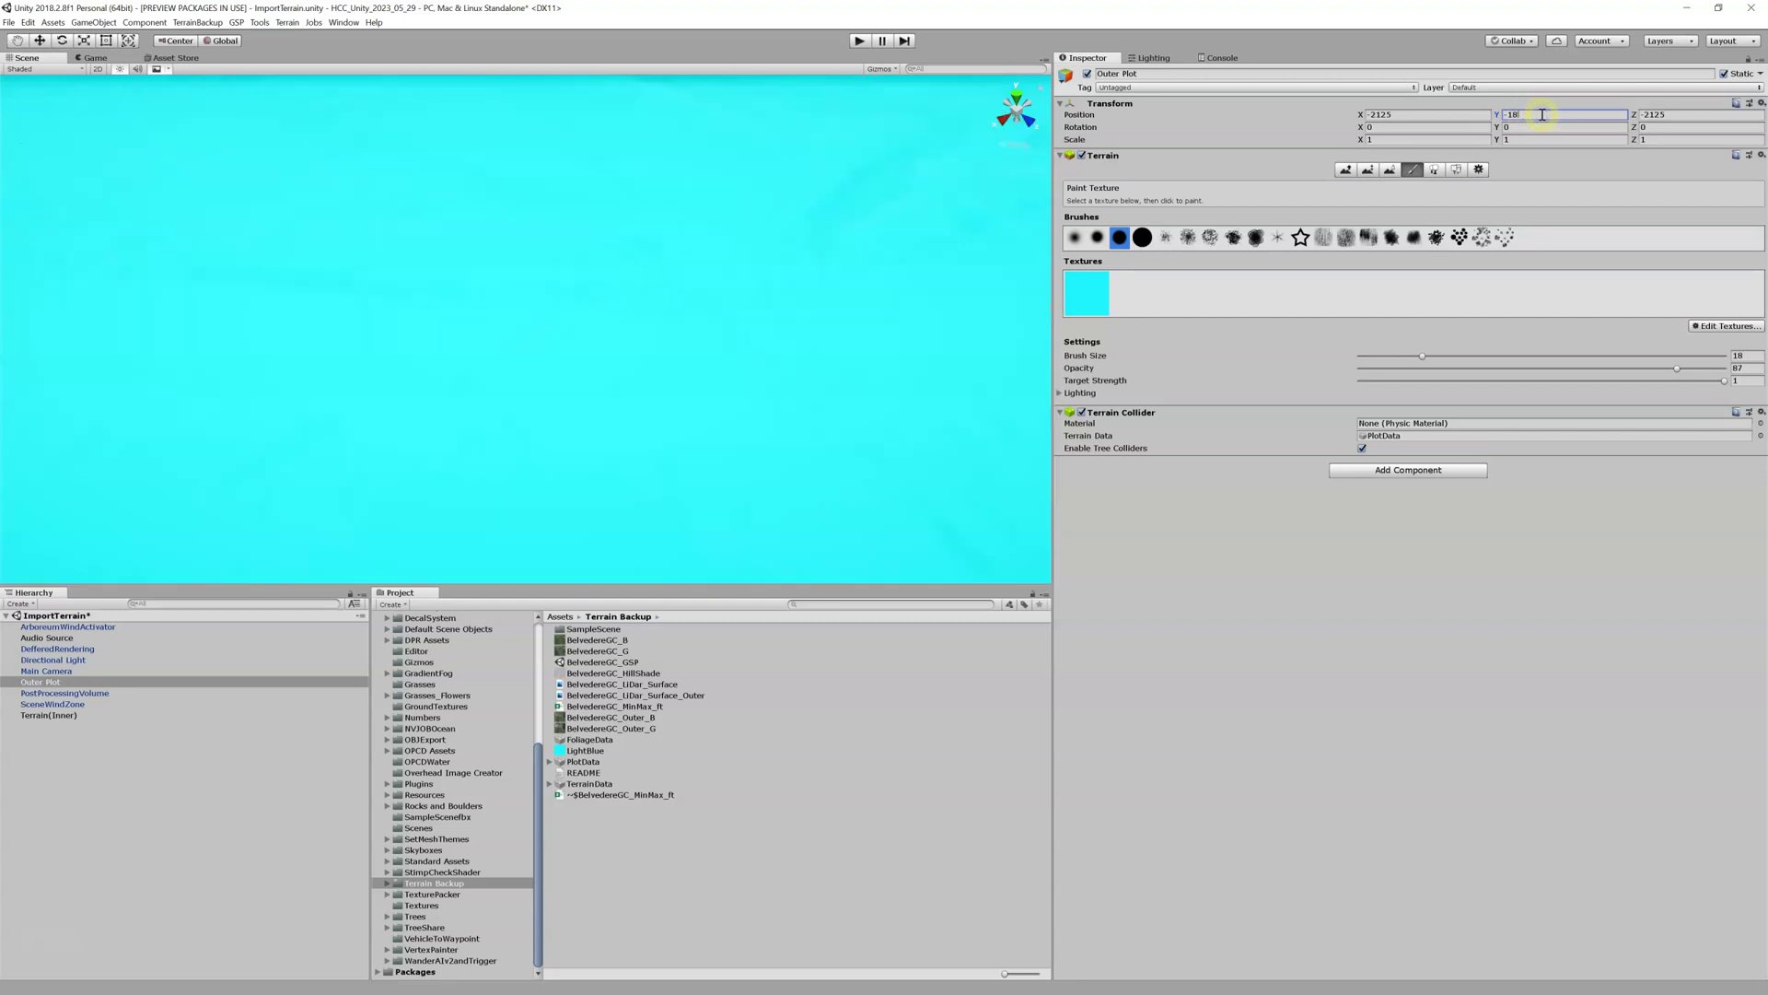
{"action": "type", "text": "8"}
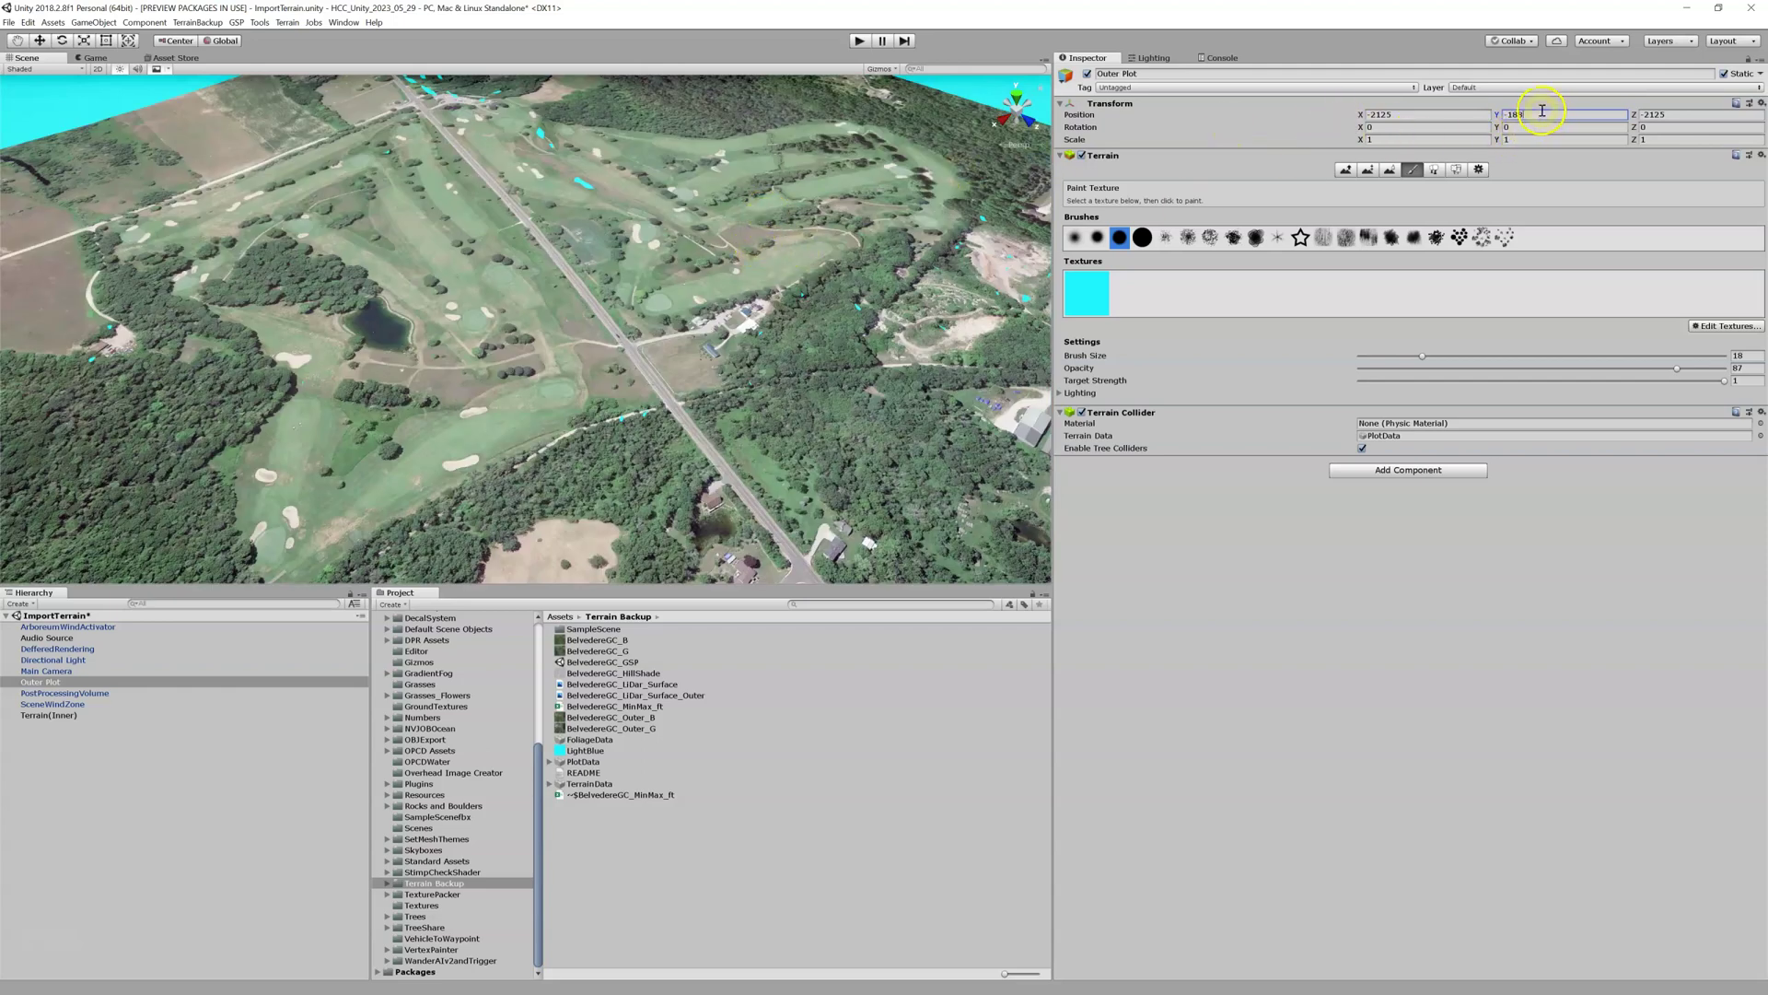
{"action": "left_click", "coordinate": [1521, 115]}
{"action": "left_click_drag", "start_coordinate": [1529, 117], "coordinate": [1514, 115]}
{"action": "type", "text": "-190"}
{"action": "mouse_move", "coordinate": [698, 221]}
{"action": "right_mouse_down"}
{"action": "mouse_move", "coordinate": [636, 267]}
{"action": "mouse_move", "coordinate": [699, 249]}
{"action": "mouse_move", "coordinate": [612, 190]}
{"action": "mouse_move", "coordinate": [616, 225]}
{"action": "mouse_move", "coordinate": [584, 281]}
{"action": "mouse_move", "coordinate": [639, 266]}
{"action": "mouse_move", "coordinate": [644, 225]}
{"action": "mouse_move", "coordinate": [661, 239]}
{"action": "right_mouse_up"}
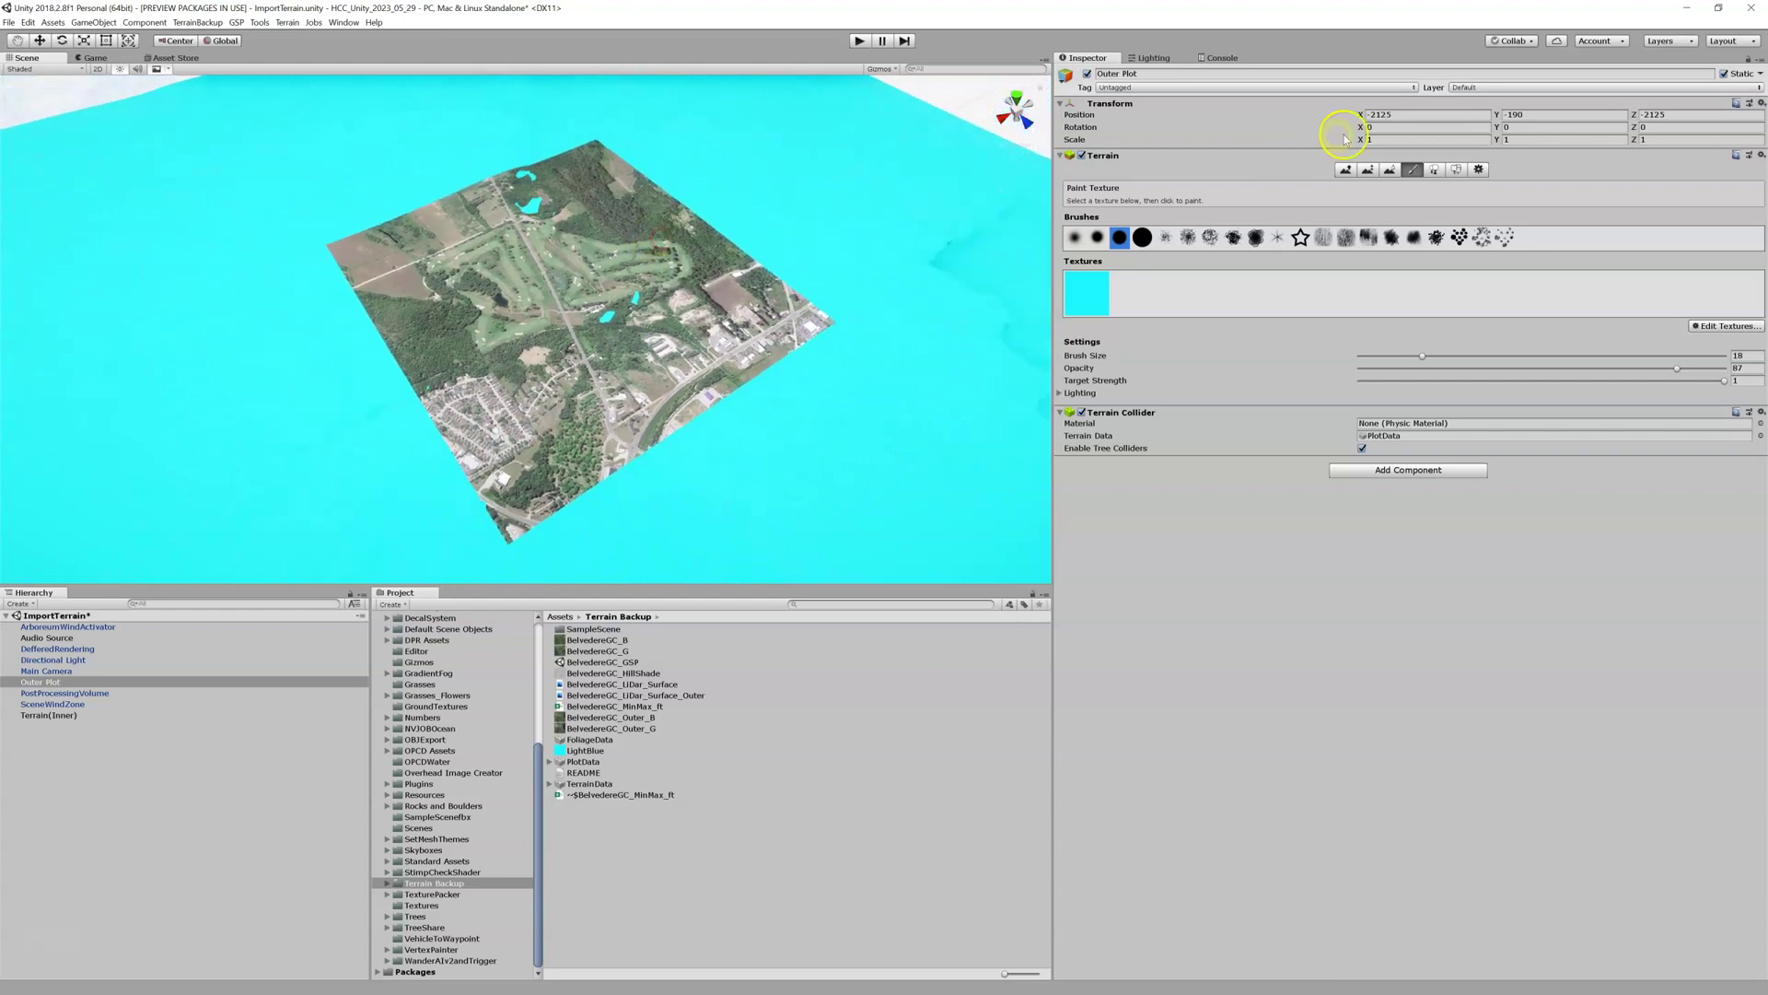
- Set Outer Plot's Y position to -199
{"action": "left_click", "coordinate": [1522, 117]}
{"action": "type", "text": "9"}
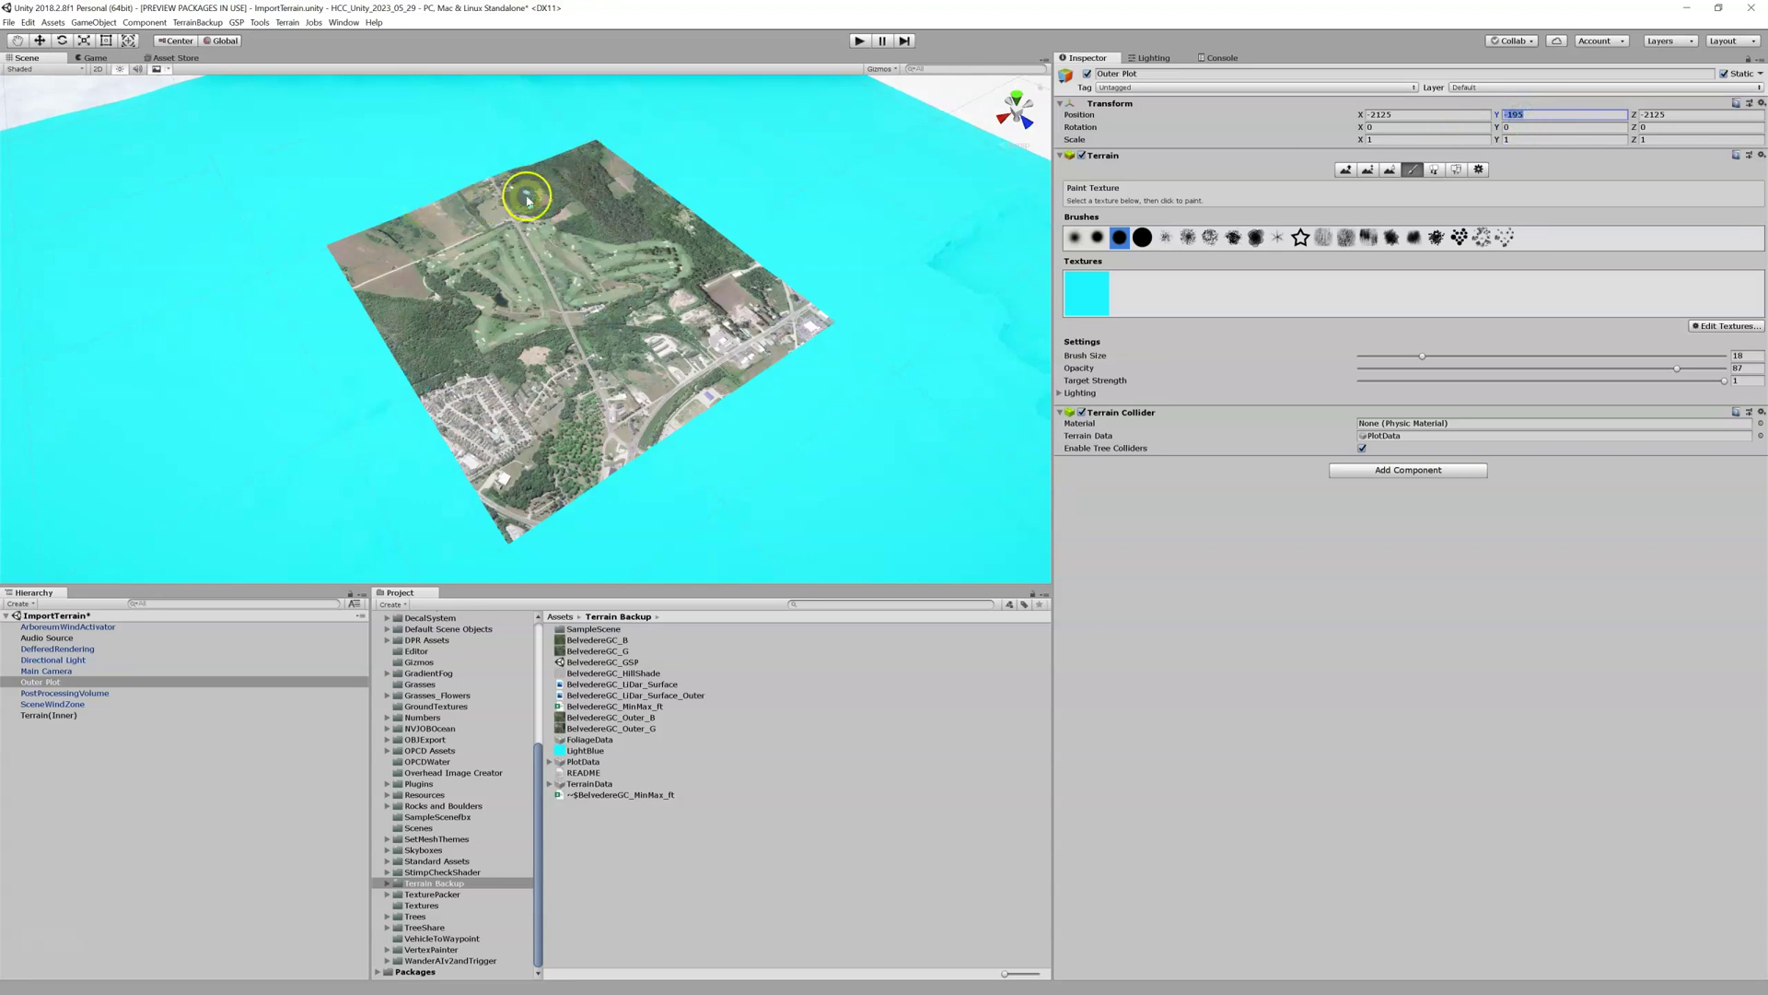
{"action": "left_click", "coordinate": [1556, 115]}
{"action": "left_click", "coordinate": [1519, 116]}
{"action": "left_click", "coordinate": [1555, 103]}
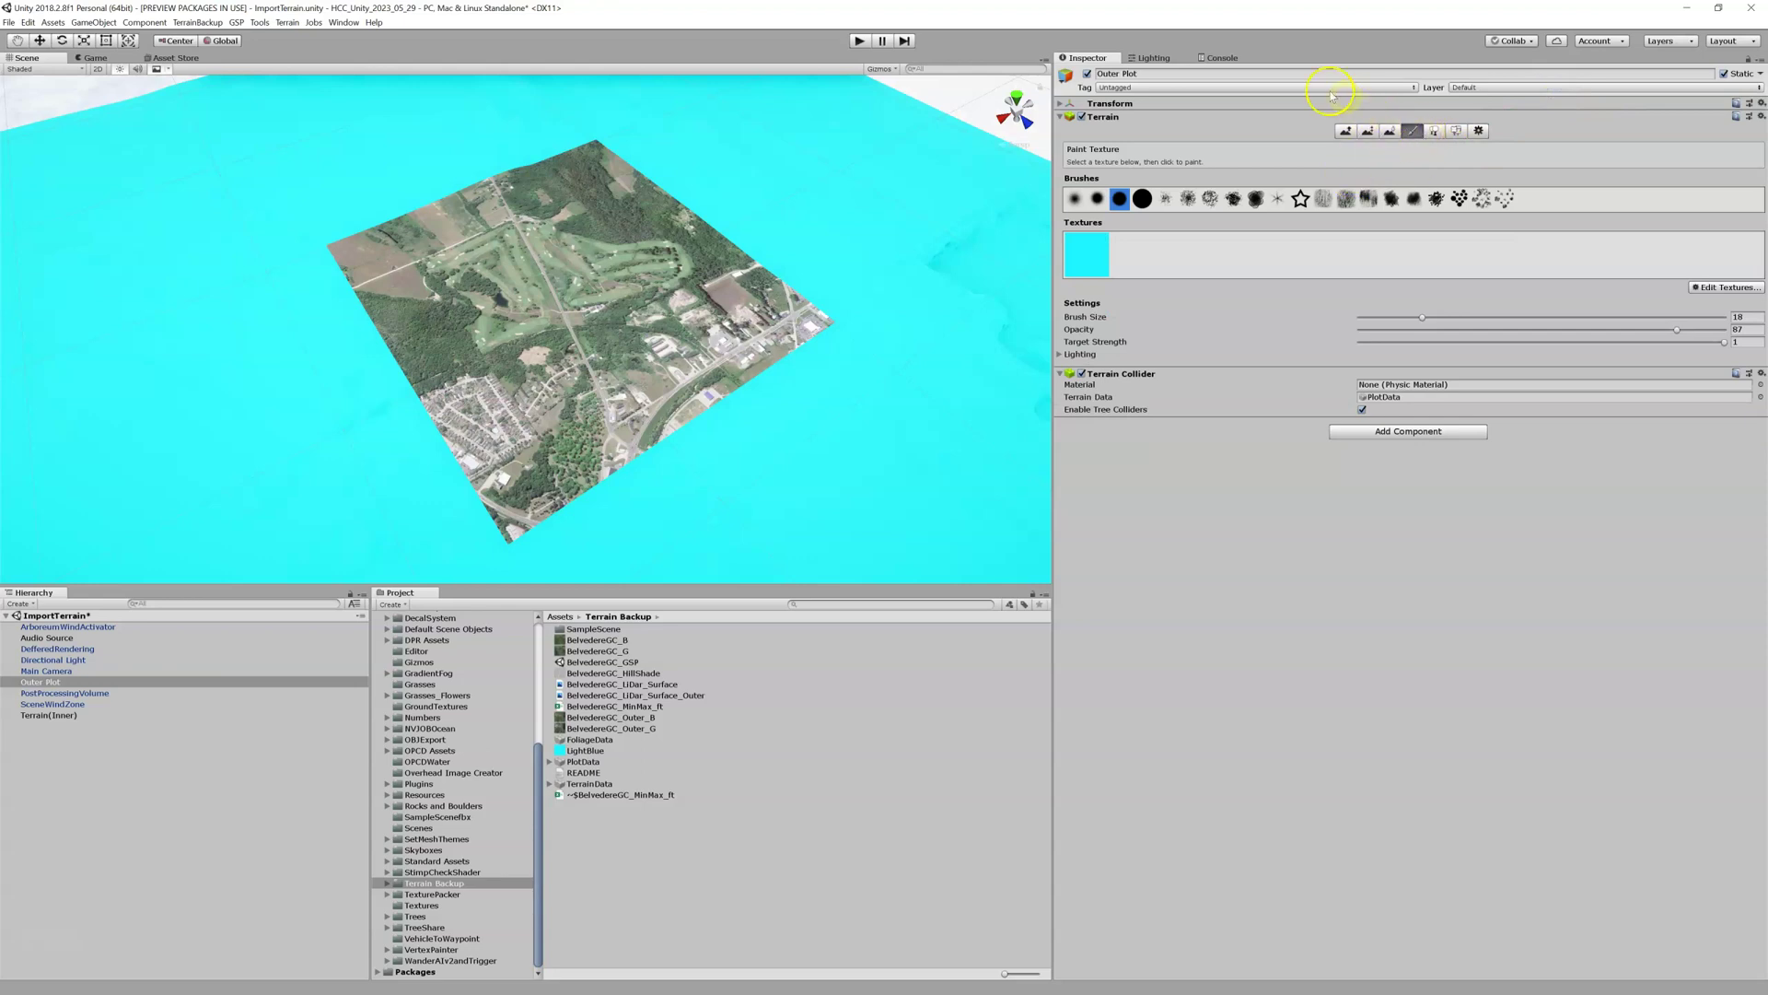
{"action": "left_click", "coordinate": [1061, 103]}
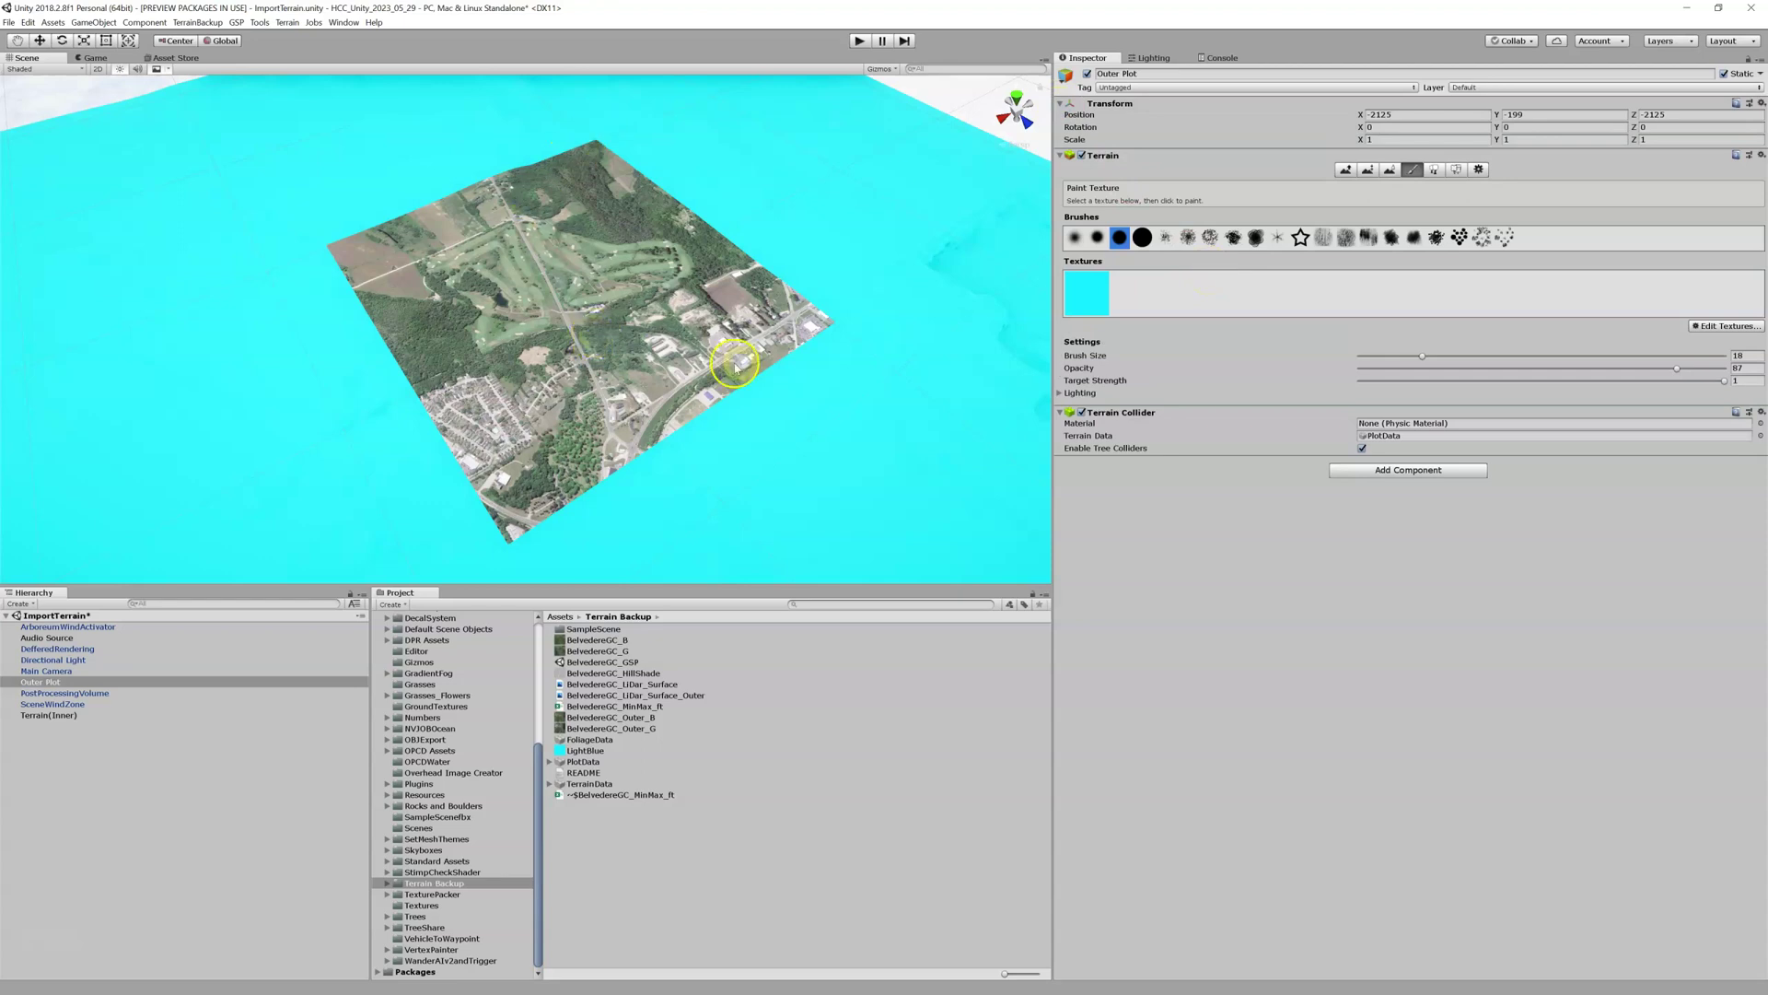
- Replace the LightBlue albedo of Outer Plot's terrain texture with BelvedereGC_Outer_G and apply the change
{"action": "left_click", "coordinate": [1081, 302]}
{"action": "left_click", "coordinate": [1713, 326]}
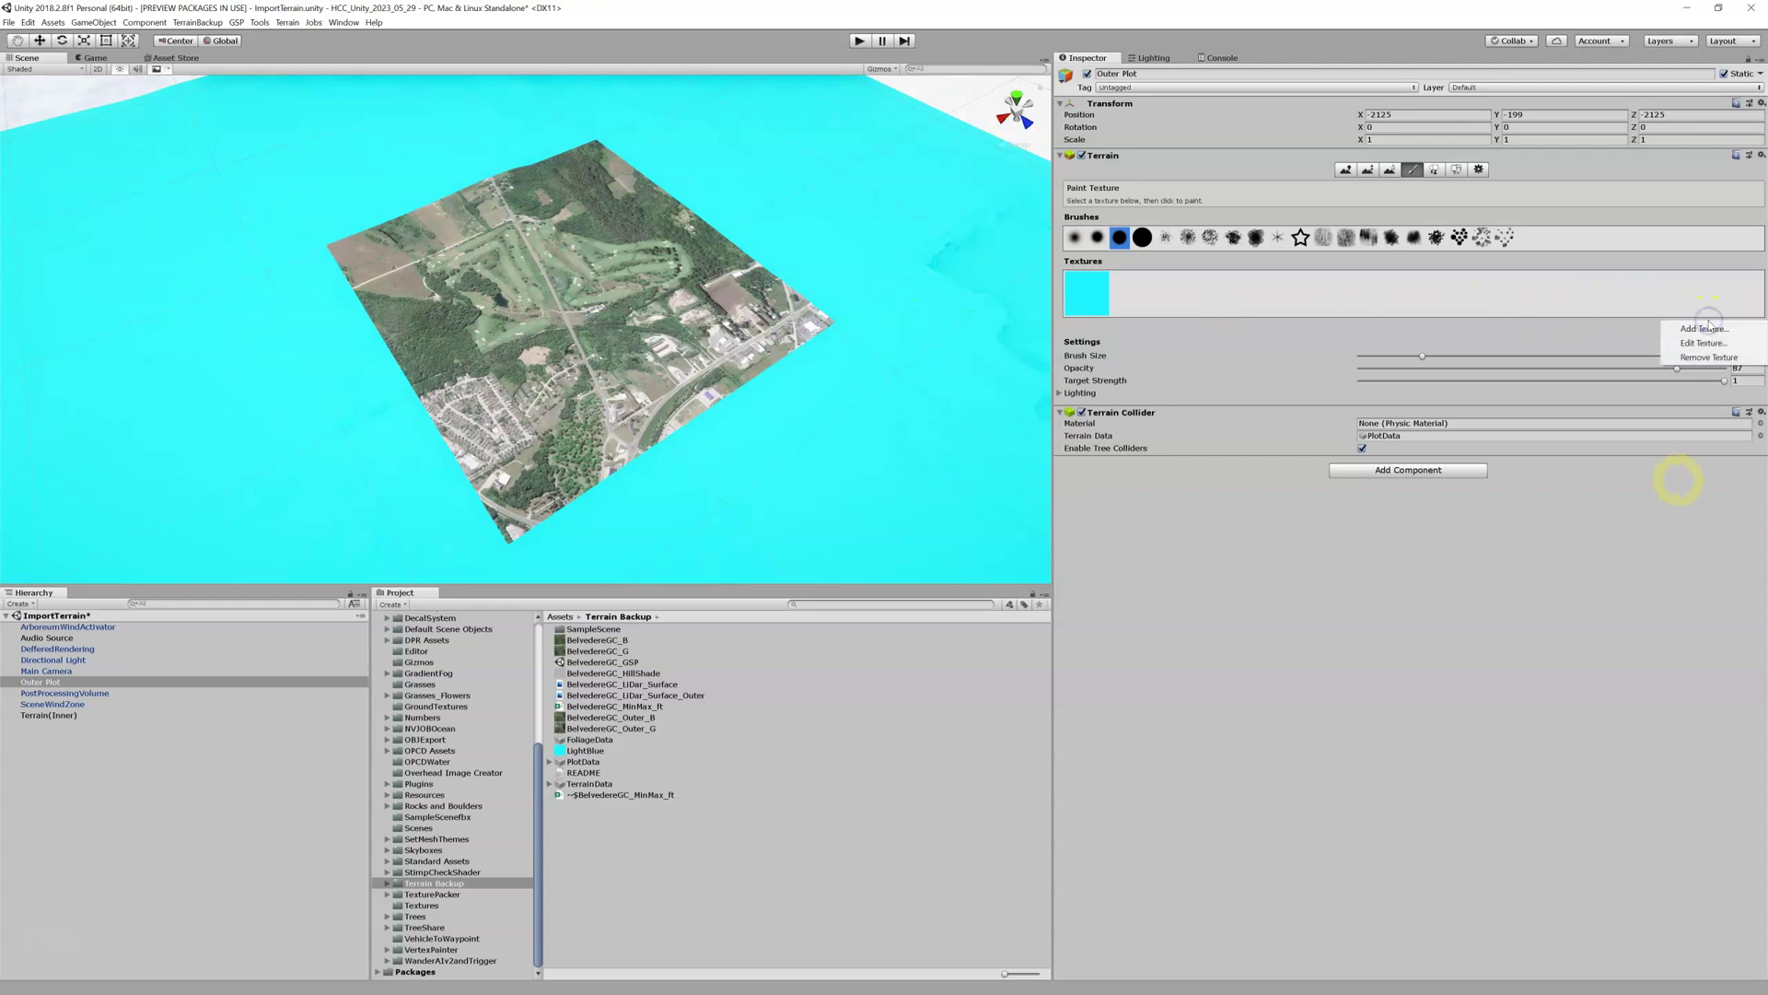
{"action": "left_click", "coordinate": [1704, 342]}
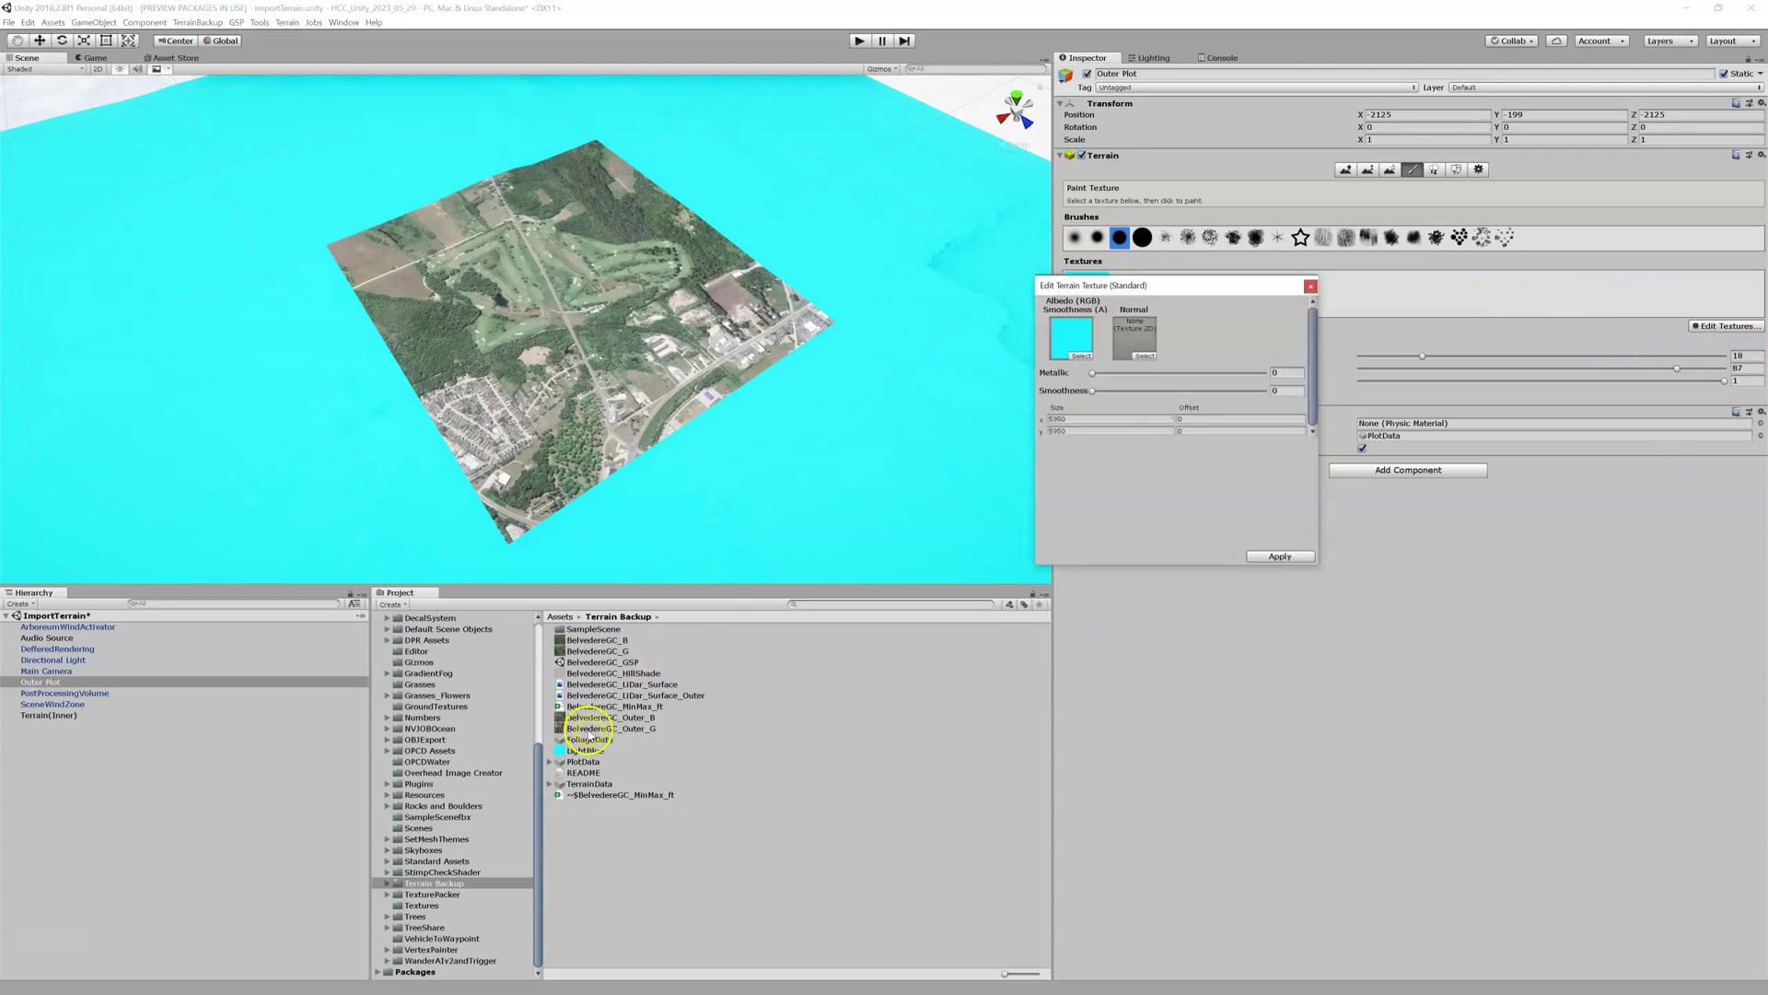
{"action": "left_click_drag", "start_coordinate": [628, 727], "coordinate": [1071, 336]}
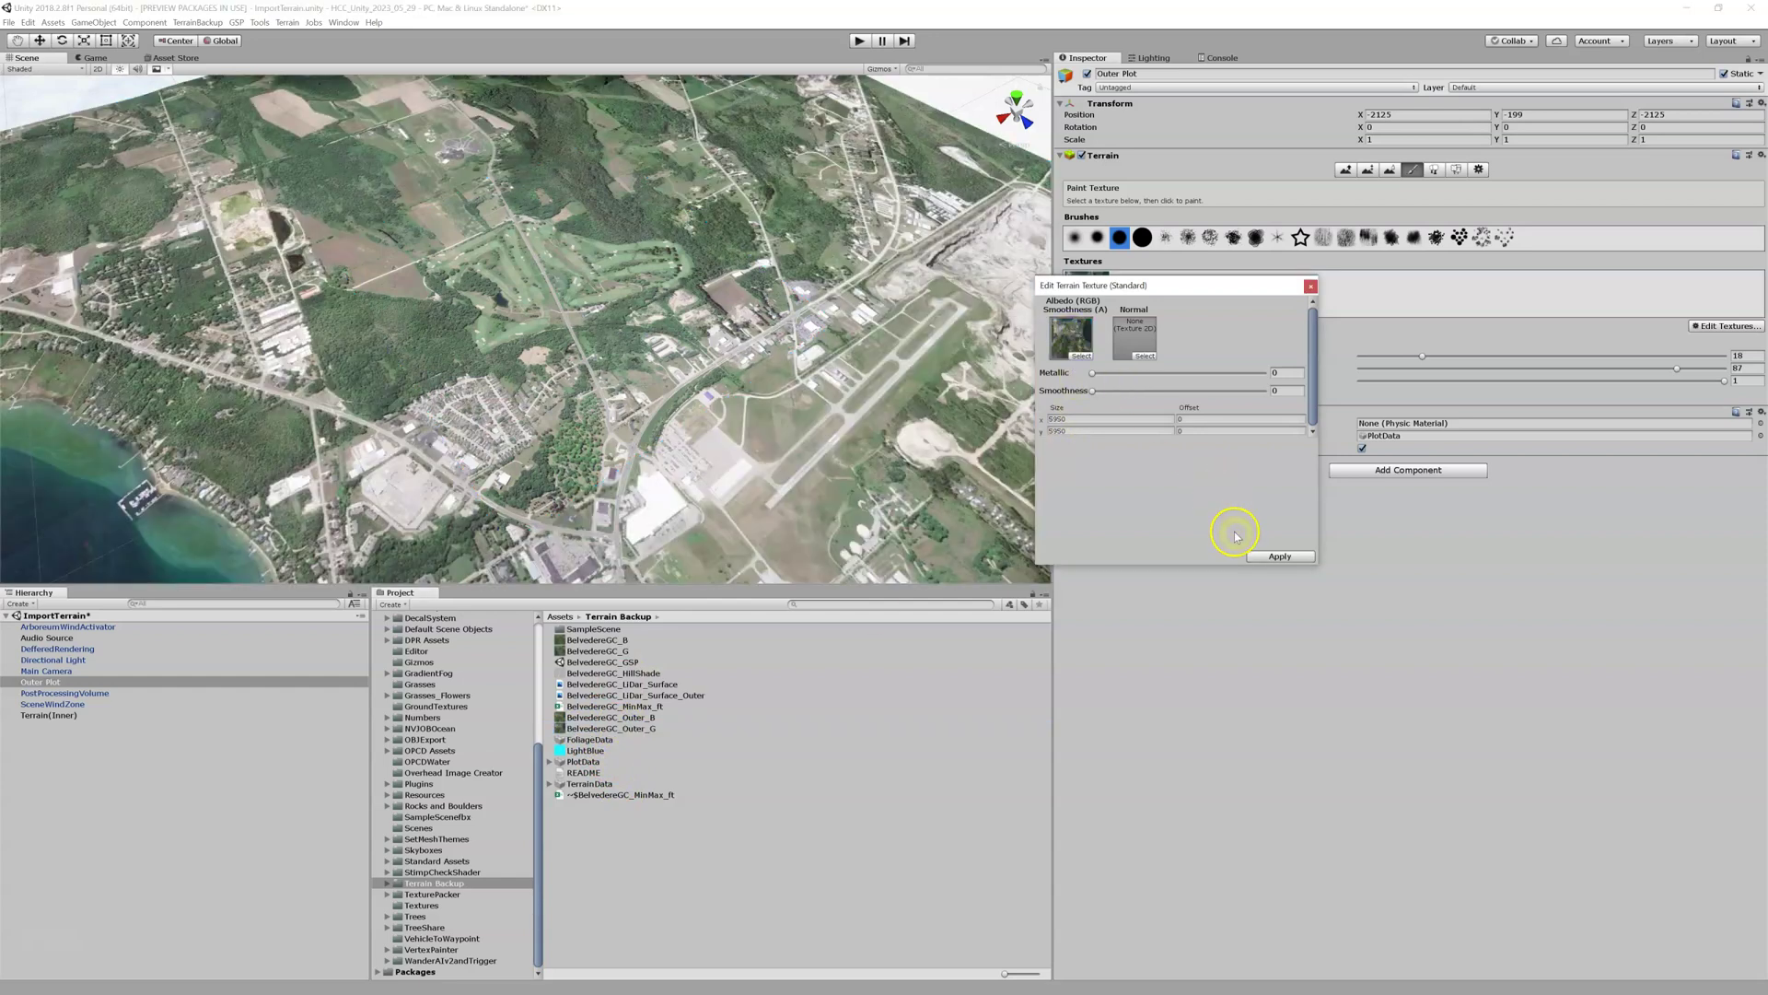
{"action": "left_click", "coordinate": [1280, 556]}
- Toggle Terrain(Inner) off and on to compare it with the lowered outer terrain, and examine the border between both terrains up close
{"action": "mouse_move", "coordinate": [722, 383]}
{"action": "left_mouse_down", "text": "alt"}
{"action": "mouse_move", "coordinate": [623, 332]}
{"action": "mouse_move", "coordinate": [547, 321]}
{"action": "mouse_move", "coordinate": [609, 342]}
{"action": "mouse_move", "coordinate": [631, 383]}
{"action": "mouse_move", "coordinate": [750, 379]}
{"action": "mouse_move", "coordinate": [632, 395]}
{"action": "mouse_move", "coordinate": [612, 363]}
{"action": "mouse_move", "coordinate": [612, 323]}
{"action": "mouse_move", "coordinate": [617, 351]}
{"action": "mouse_move", "coordinate": [678, 284]}
{"action": "mouse_move", "coordinate": [672, 229]}
{"action": "mouse_move", "coordinate": [682, 264]}
{"action": "mouse_move", "coordinate": [808, 185]}
{"action": "mouse_move", "coordinate": [1010, 172]}
{"action": "left_mouse_up", "text": "alt"}
{"action": "scroll", "coordinate": [743, 378], "scroll_direction": "up", "scroll_amount": 5}
{"action": "scroll", "coordinate": [632, 383], "scroll_direction": "up", "scroll_amount": 5}
{"action": "scroll", "coordinate": [690, 262], "scroll_direction": "up", "scroll_amount": 3}
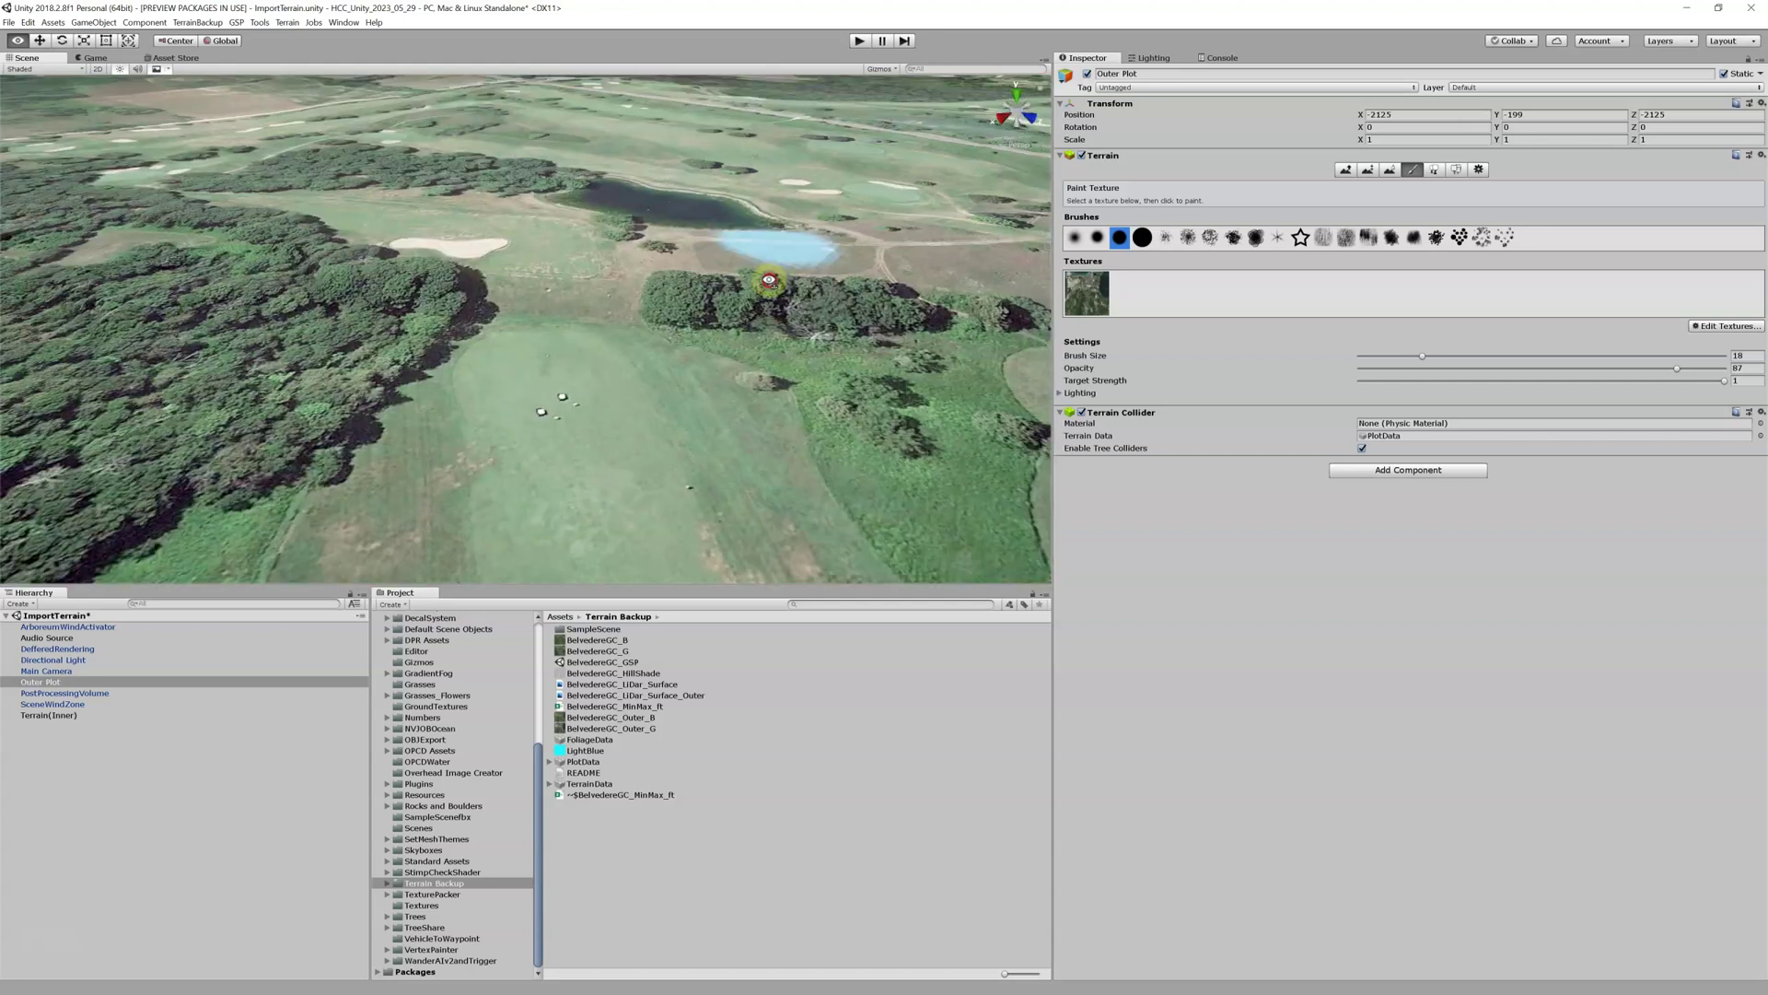
{"action": "left_click", "coordinate": [48, 715]}
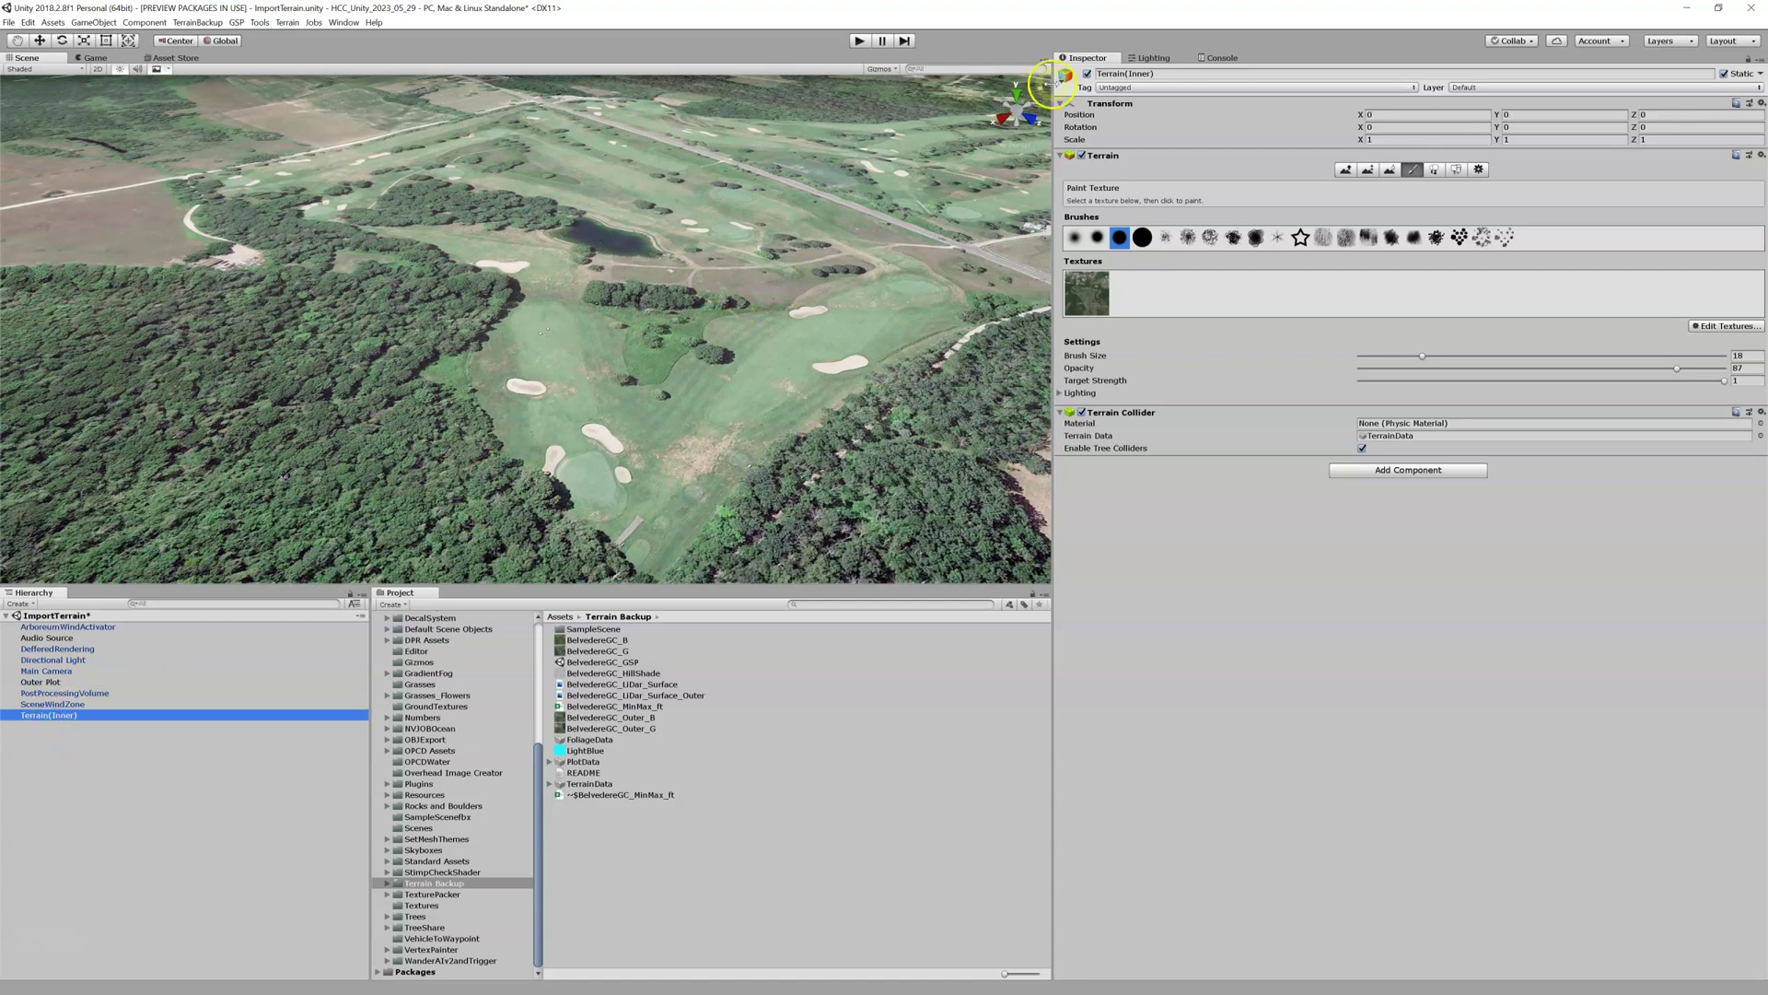
{"action": "left_click", "coordinate": [1087, 74]}
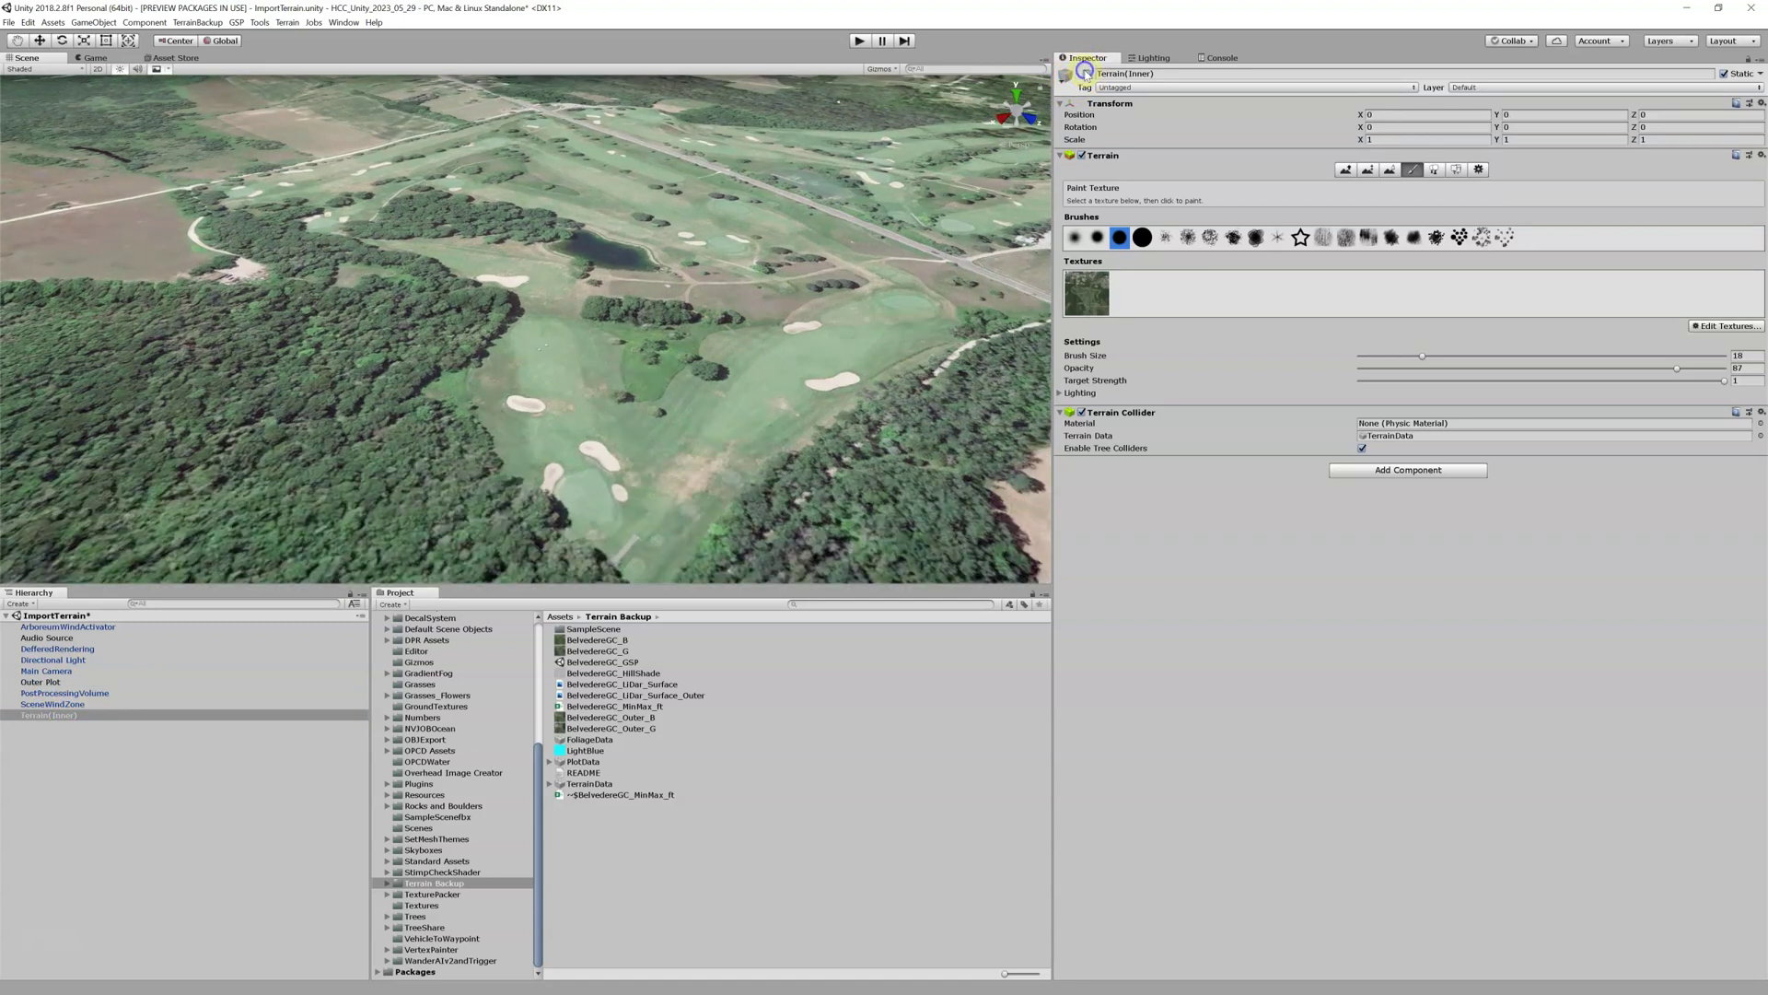
{"action": "right_click_drag", "start_coordinate": [736, 221], "coordinate": [678, 139]}
{"action": "key", "text": "w"}
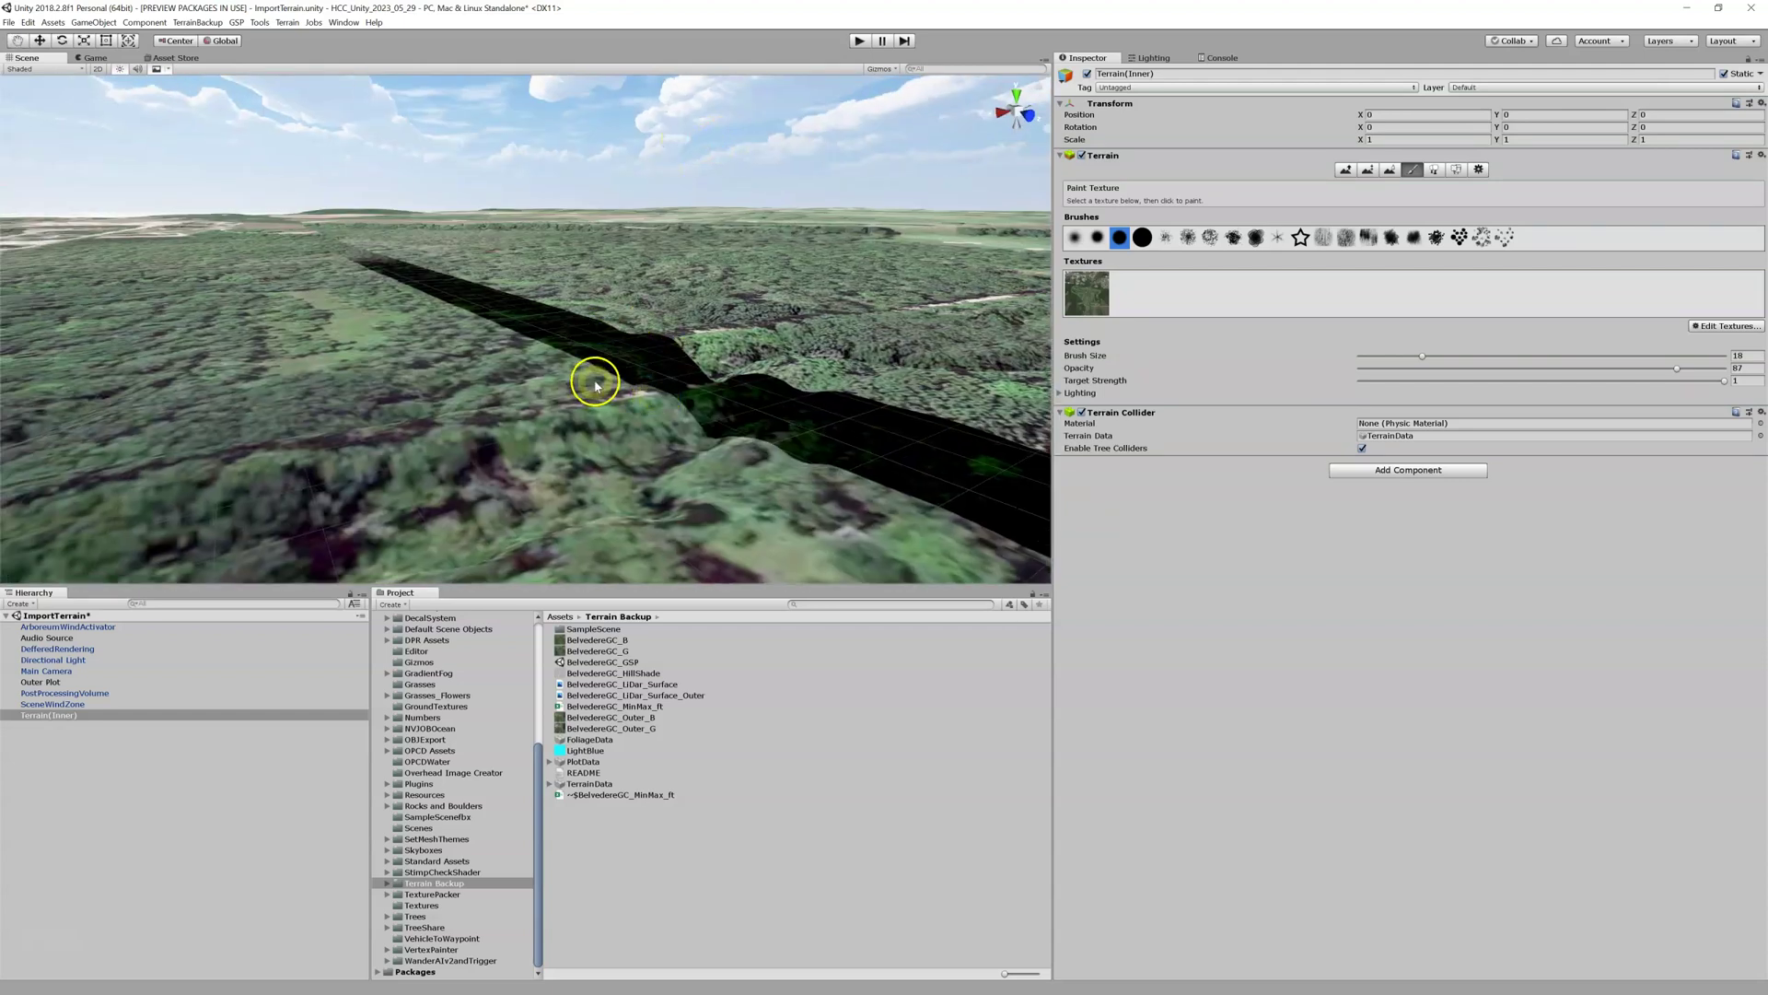
{"action": "right_click_drag", "start_coordinate": [467, 350], "coordinate": [619, 371]}
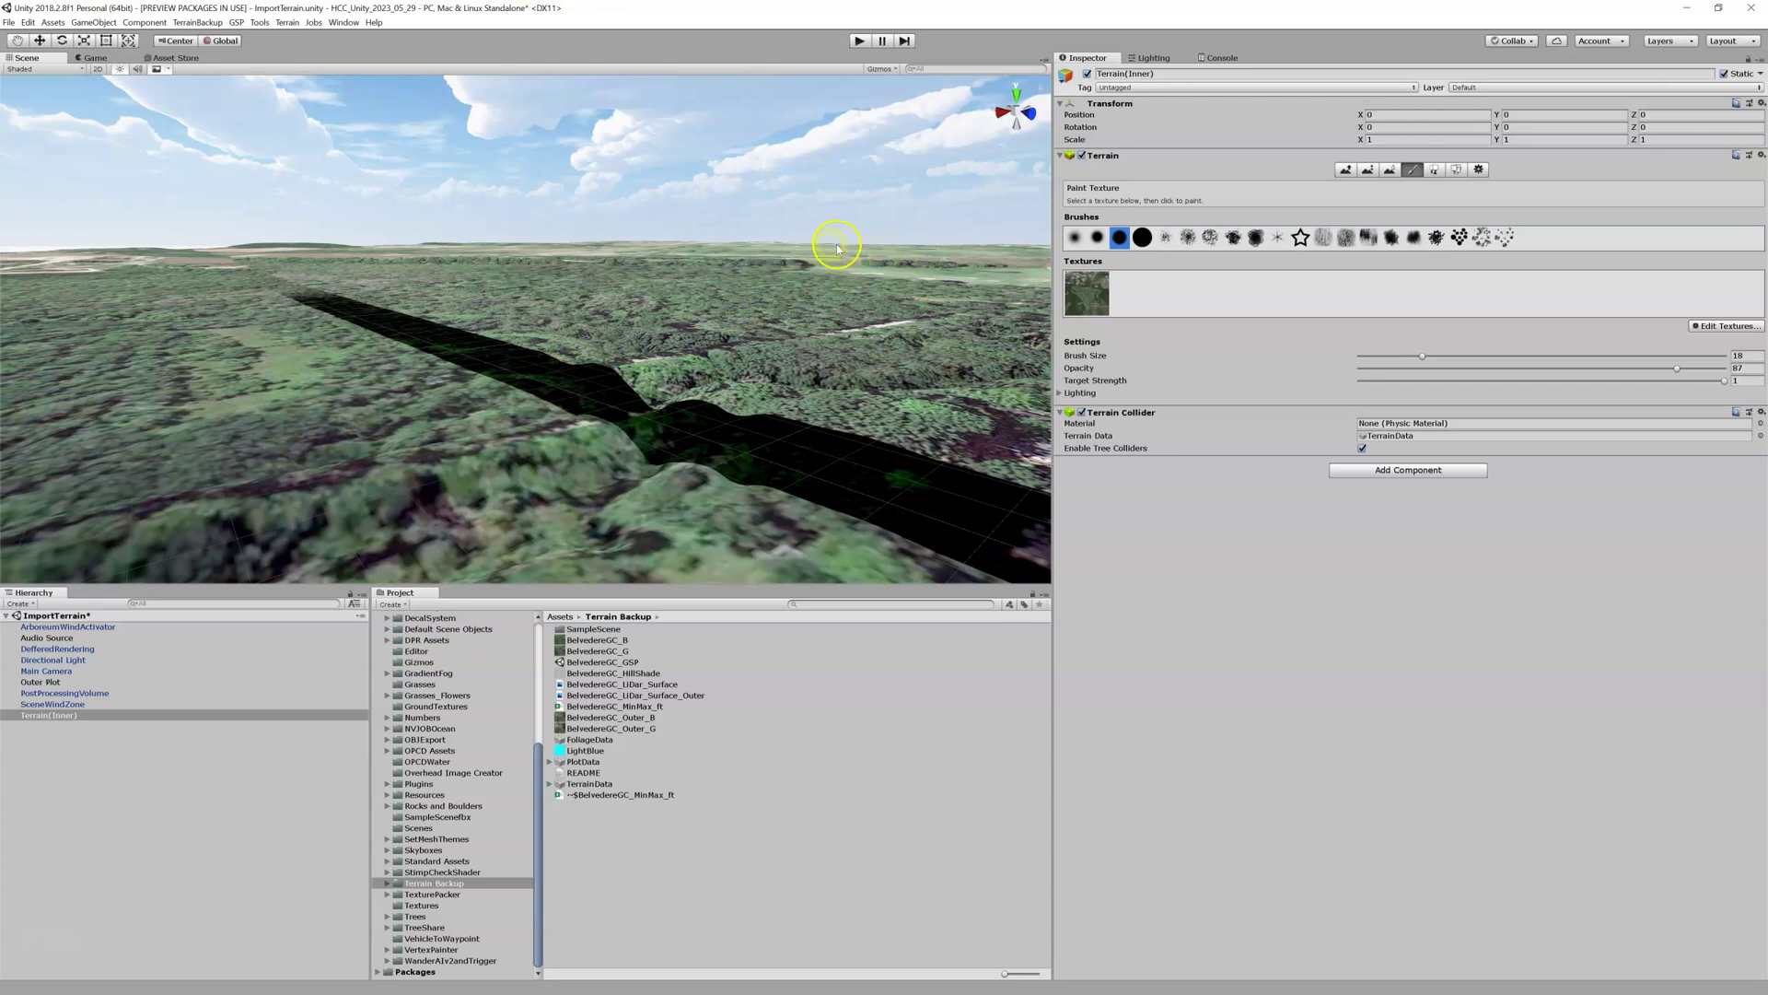
{"action": "right_click_drag", "start_coordinate": [497, 368], "coordinate": [543, 358]}
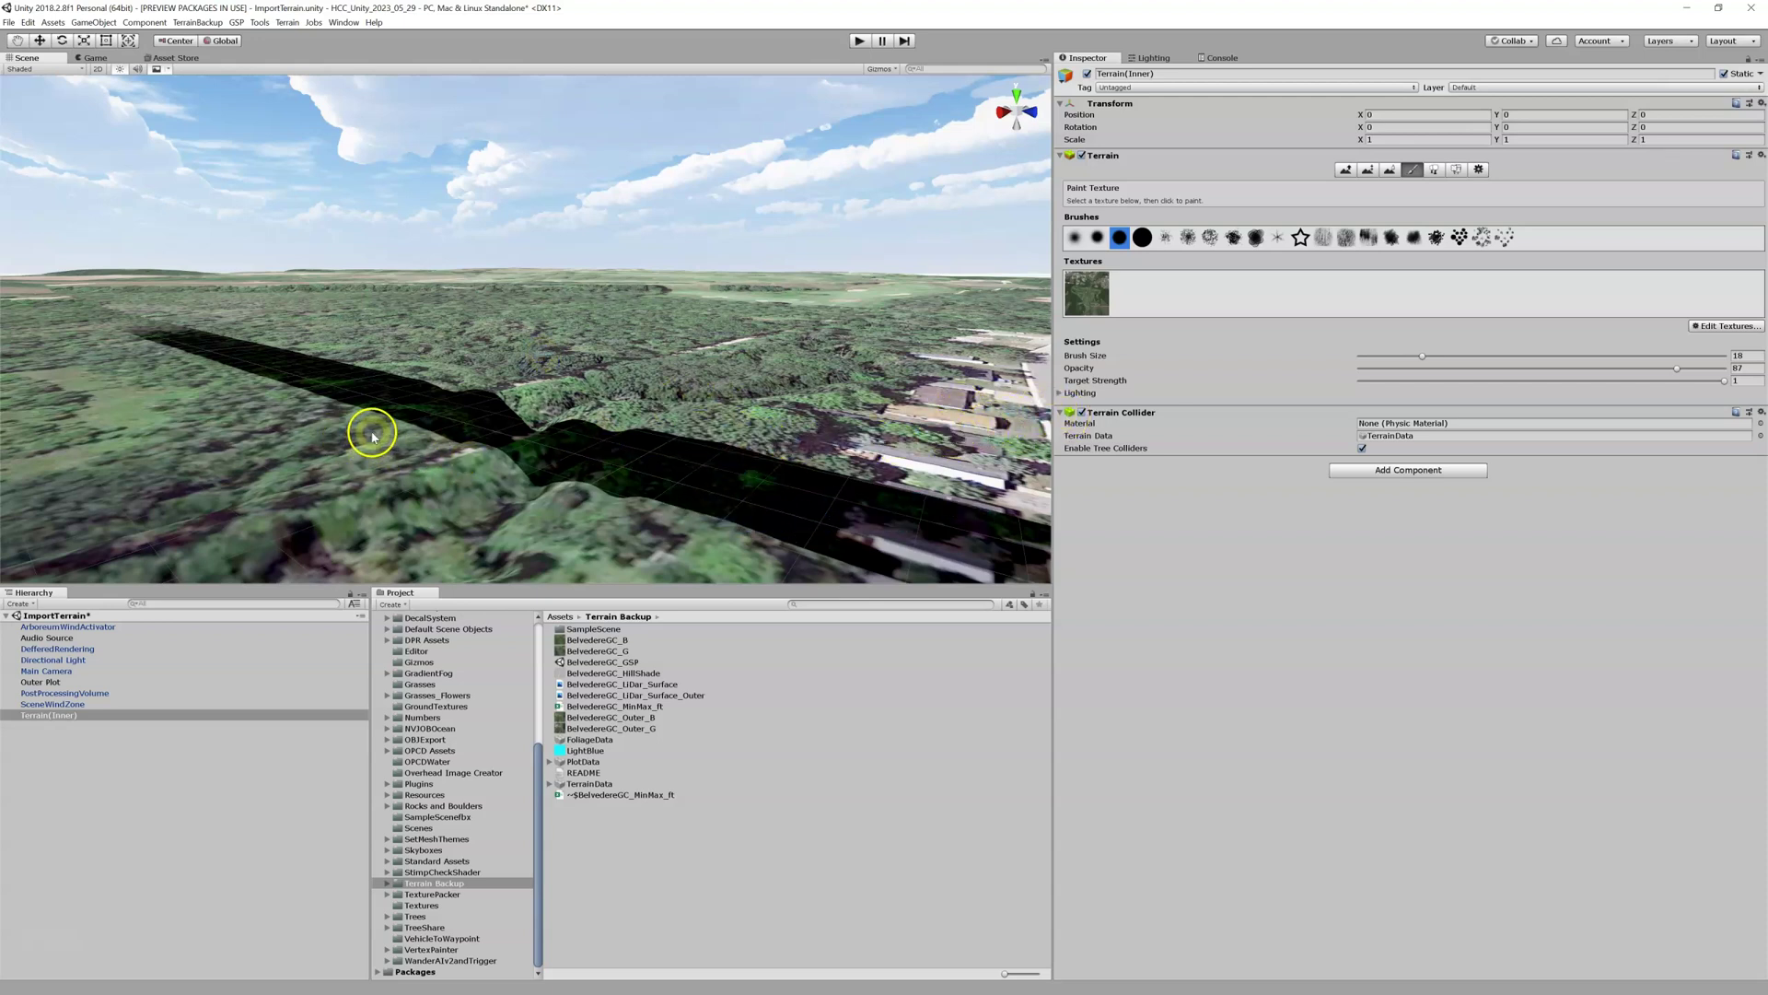
- Save the ImportTerrain scene as BelvedereGC_GSP in the project's Assets/Scenes folder
{"action": "left_click", "coordinate": [53, 616]}
{"action": "right_click", "coordinate": [57, 617]}
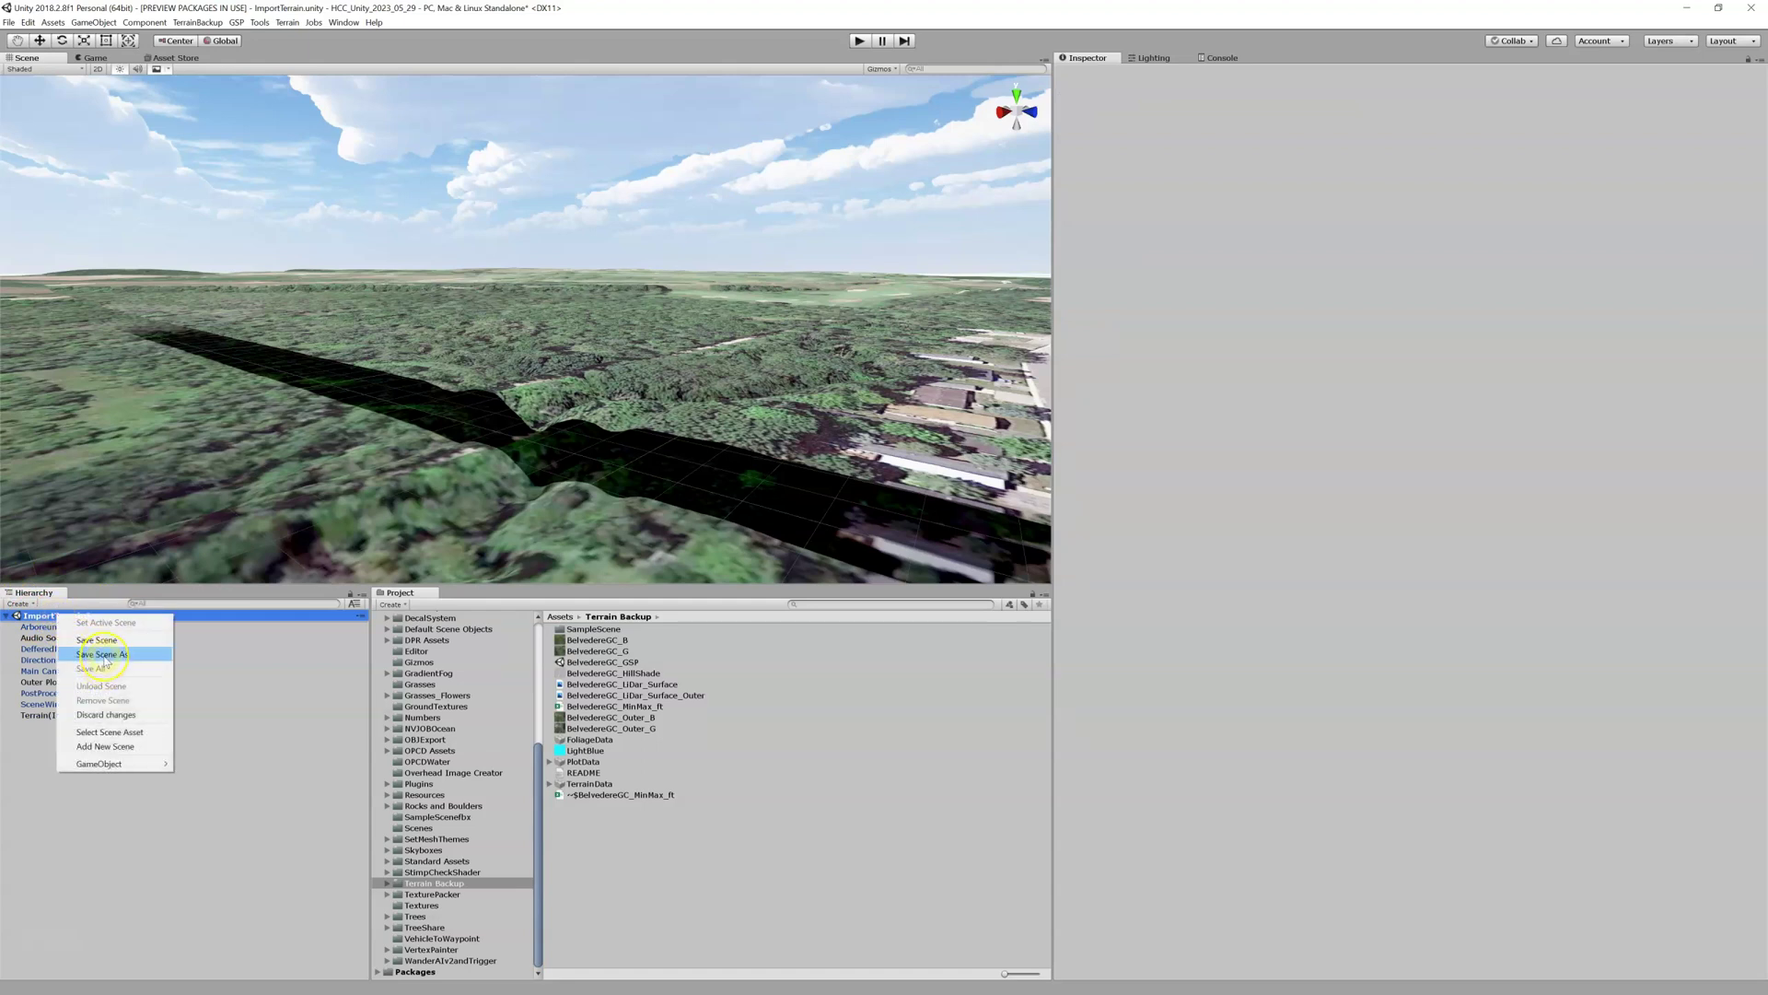
{"action": "left_click", "coordinate": [103, 655]}
{"action": "left_click_drag", "start_coordinate": [806, 270], "coordinate": [694, 195]}
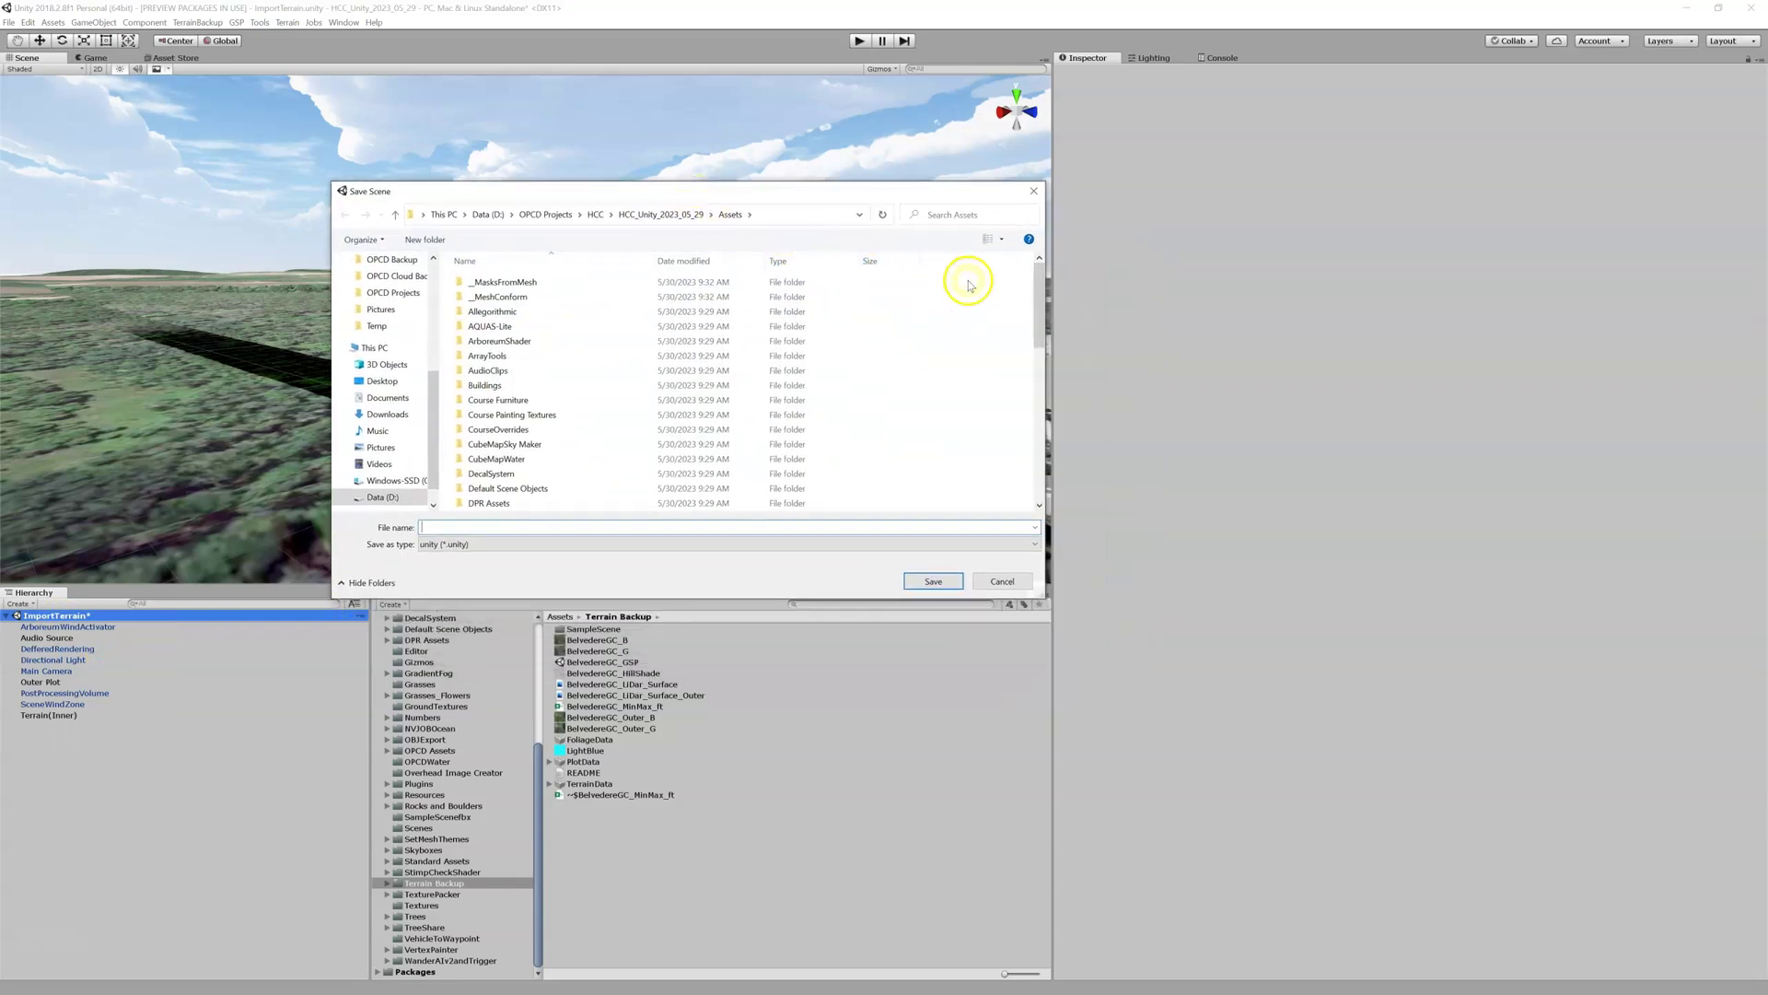
{"action": "left_click_drag", "start_coordinate": [1035, 268], "coordinate": [1030, 396]}
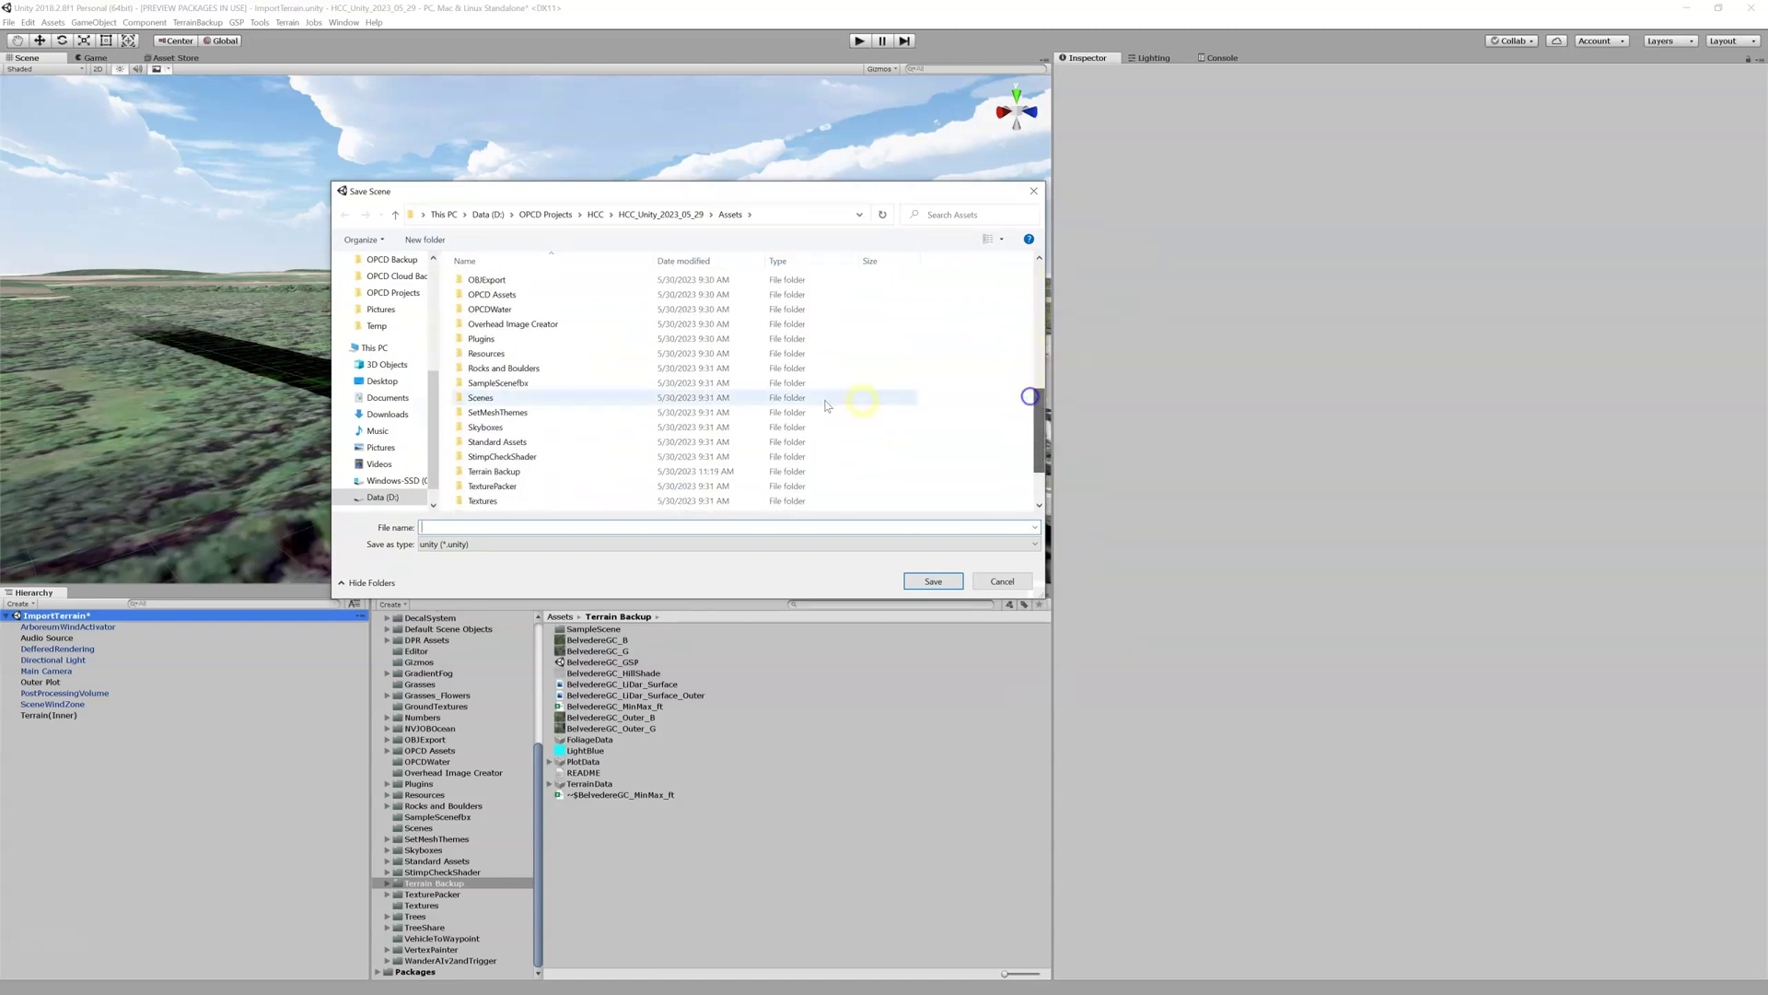
{"action": "double_click", "coordinate": [481, 398]}
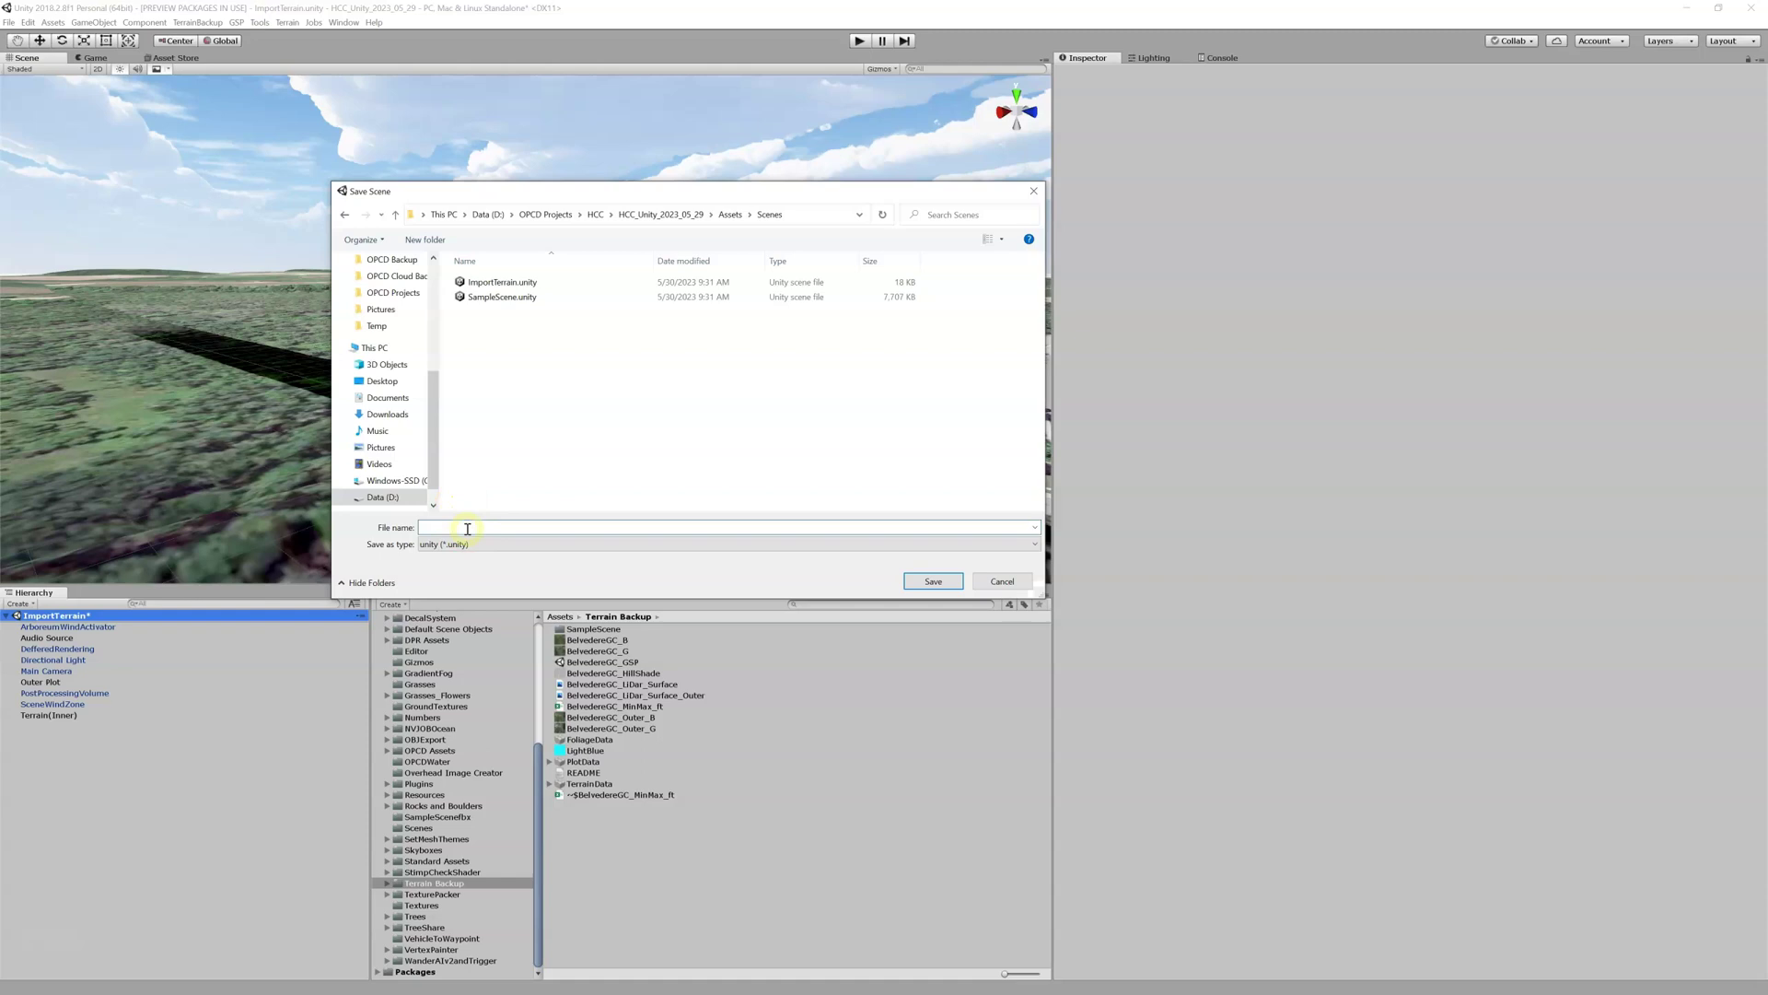
{"action": "type", "text": "BelvedereGC_GSP"}
{"action": "left_click", "coordinate": [931, 582]}
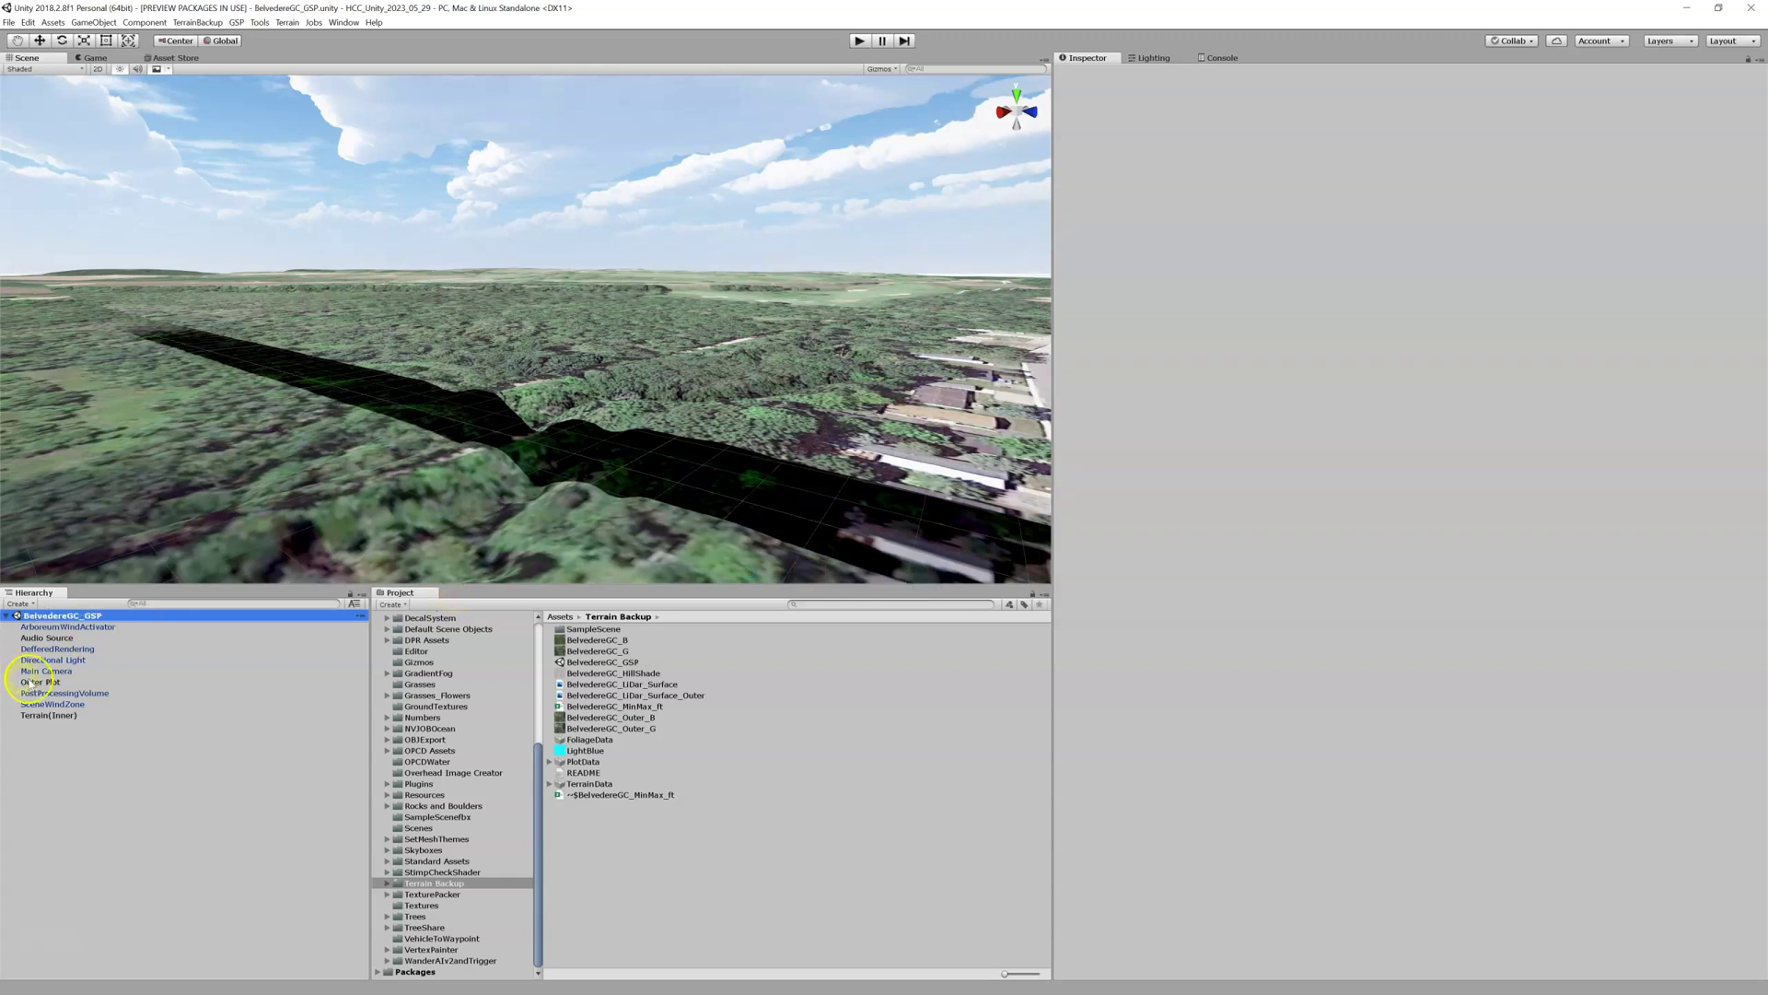